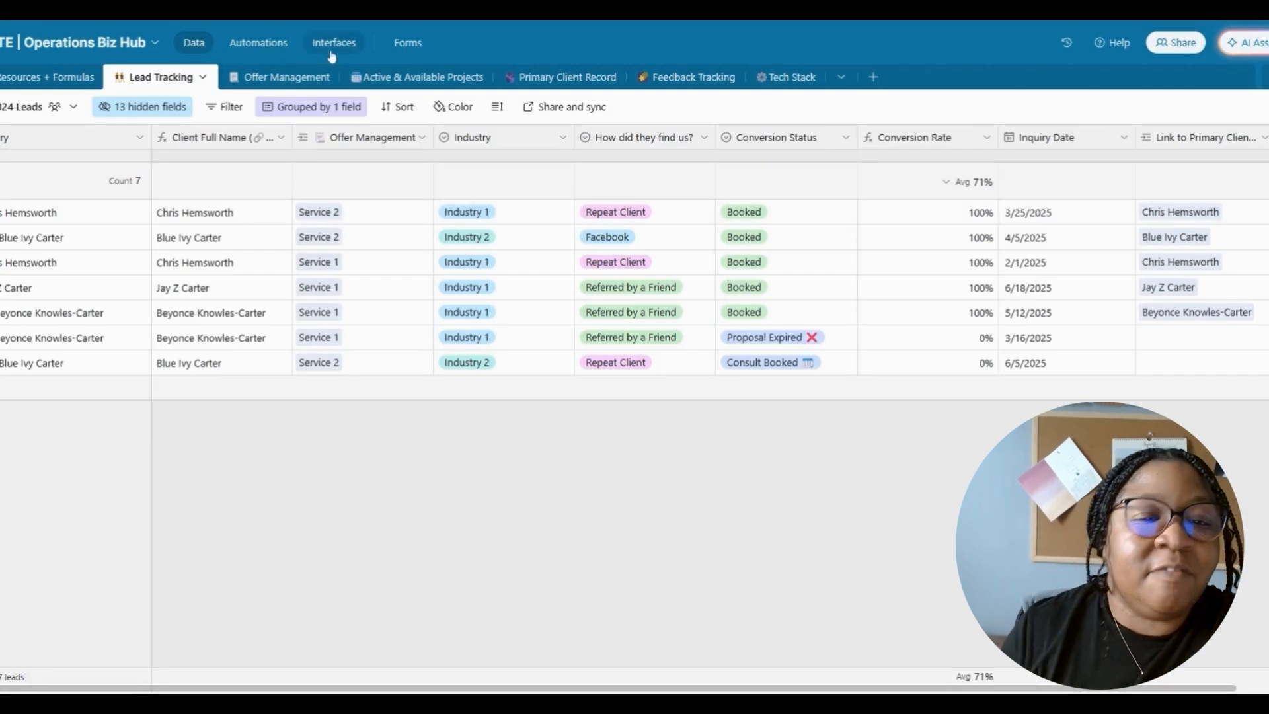
# - Add a new interface from the Interfaces section and name it 'Biz Hub'
pyautogui.click(334, 43)
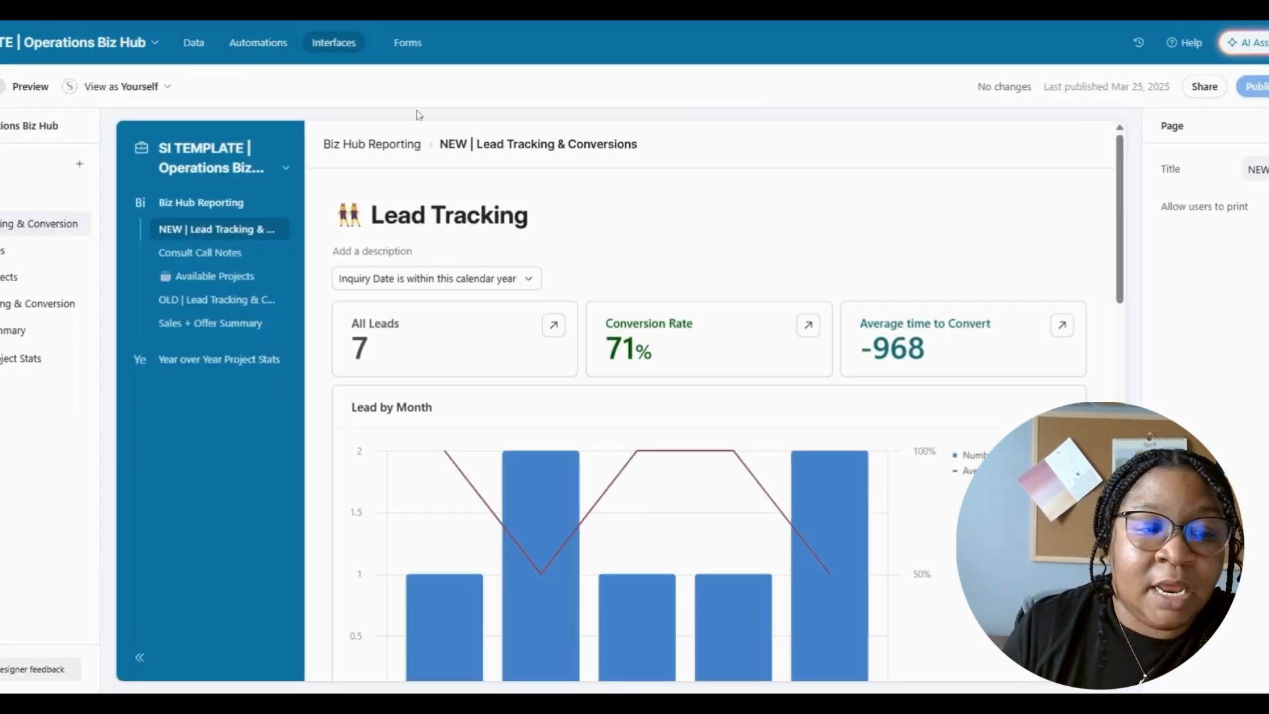
pyautogui.click(82, 165)
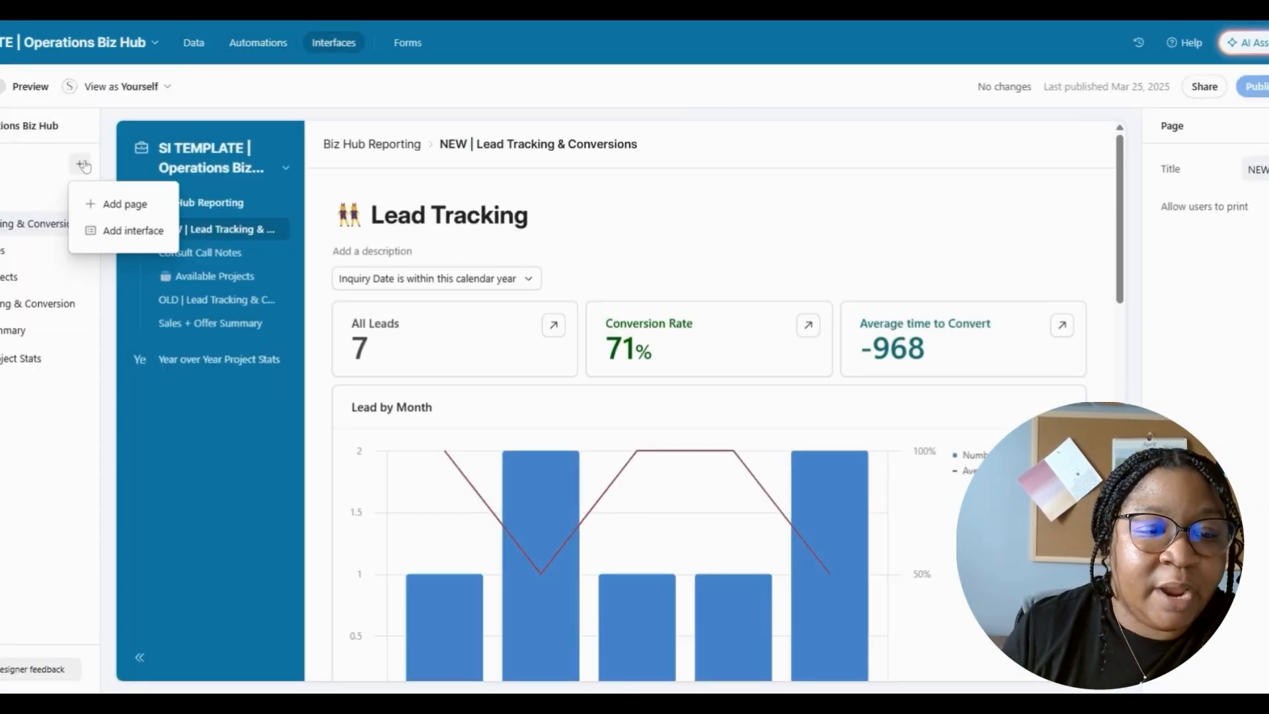
pyautogui.click(102, 231)
pyautogui.write('Biz')
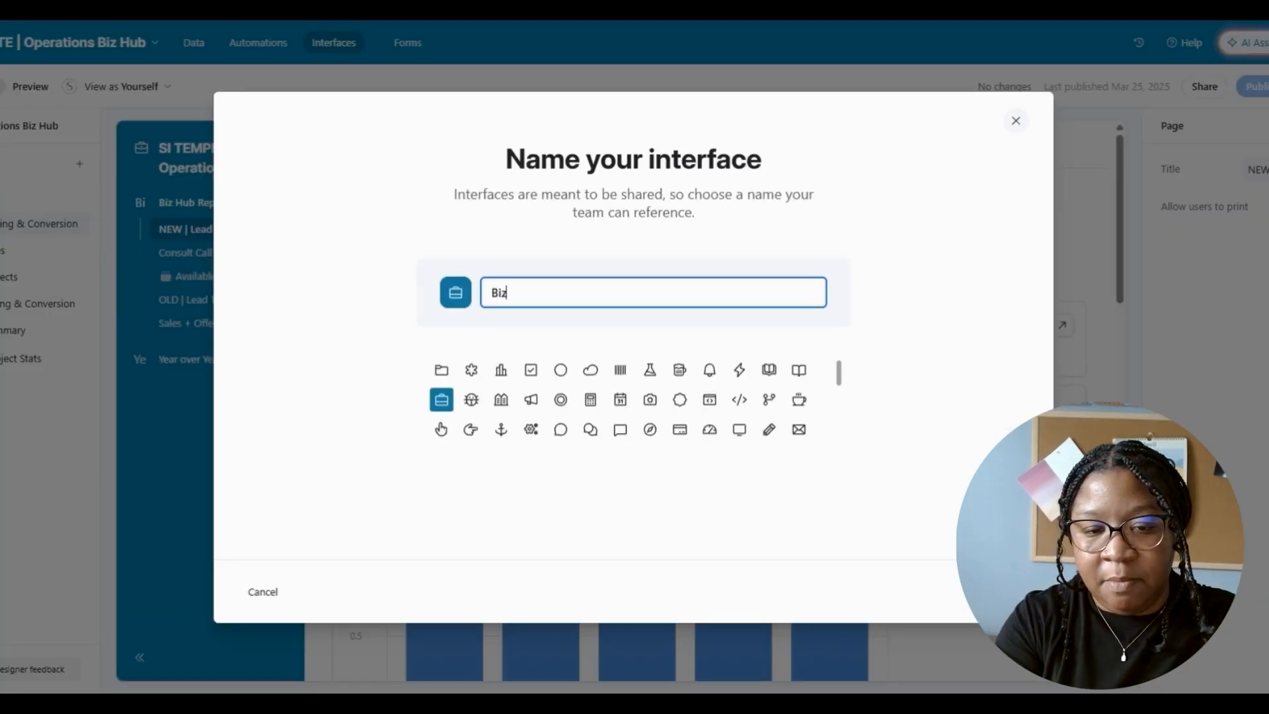
pyautogui.write(' Hub')
pyautogui.press('Return')
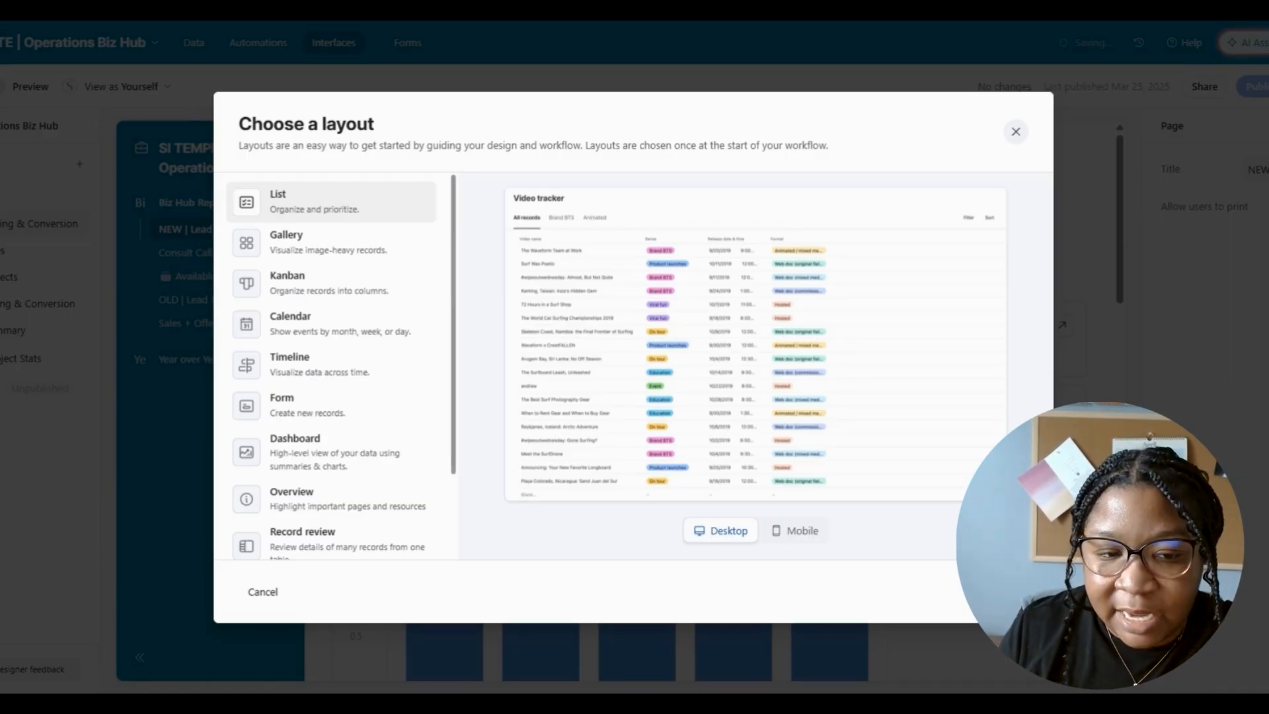
# - Preview the Gallery and Kanban layouts, then choose Dashboard and continue
pyautogui.moveTo(456, 225); pyautogui.dragTo(458, 246)
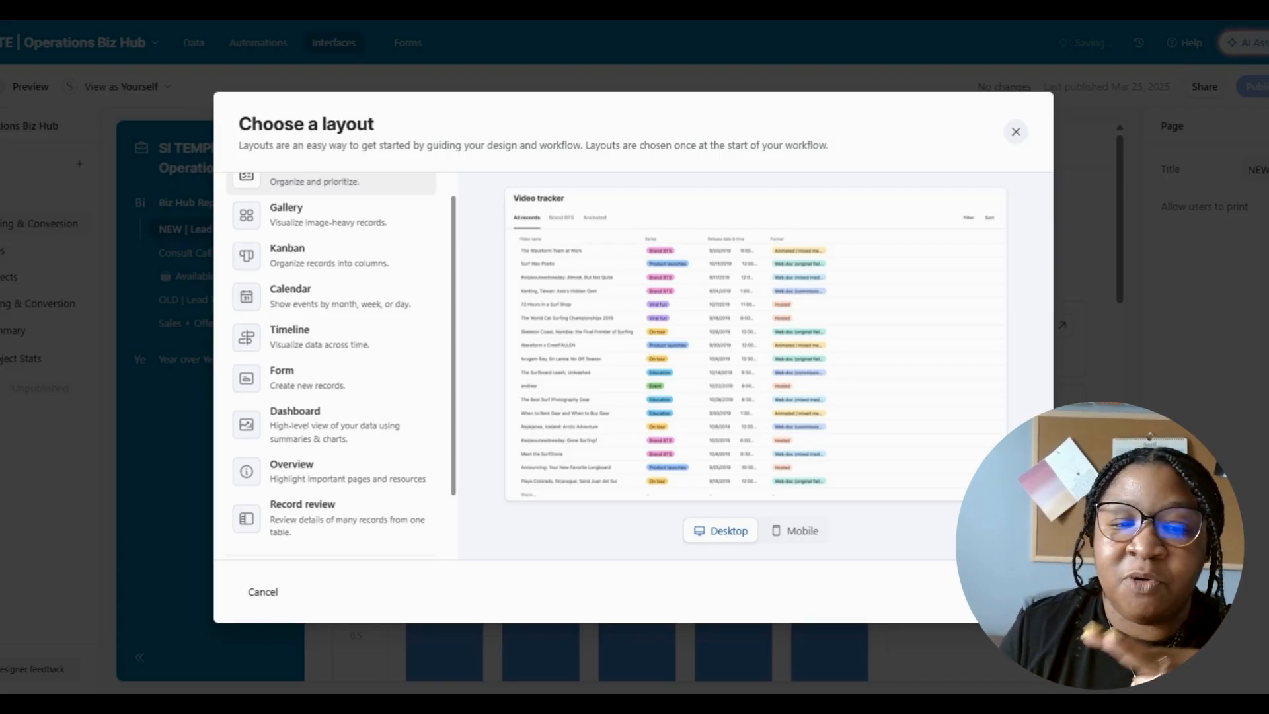
pyautogui.click(390, 237)
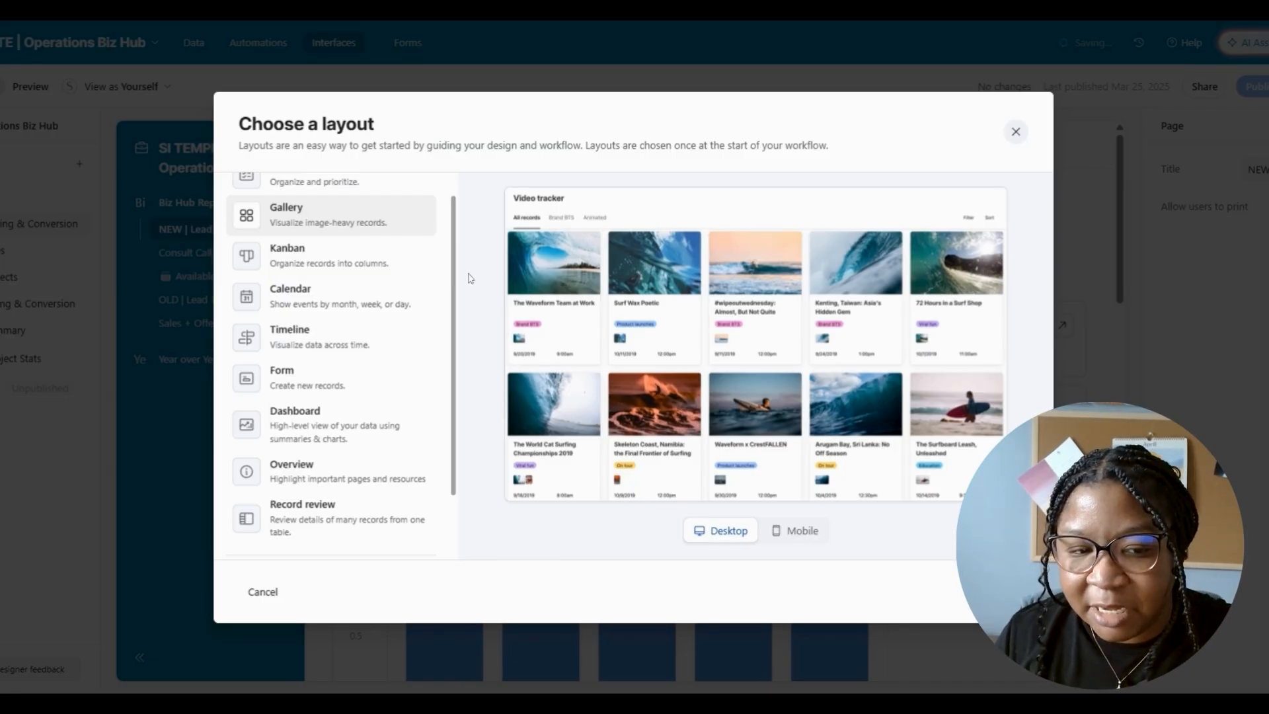
pyautogui.click(371, 273)
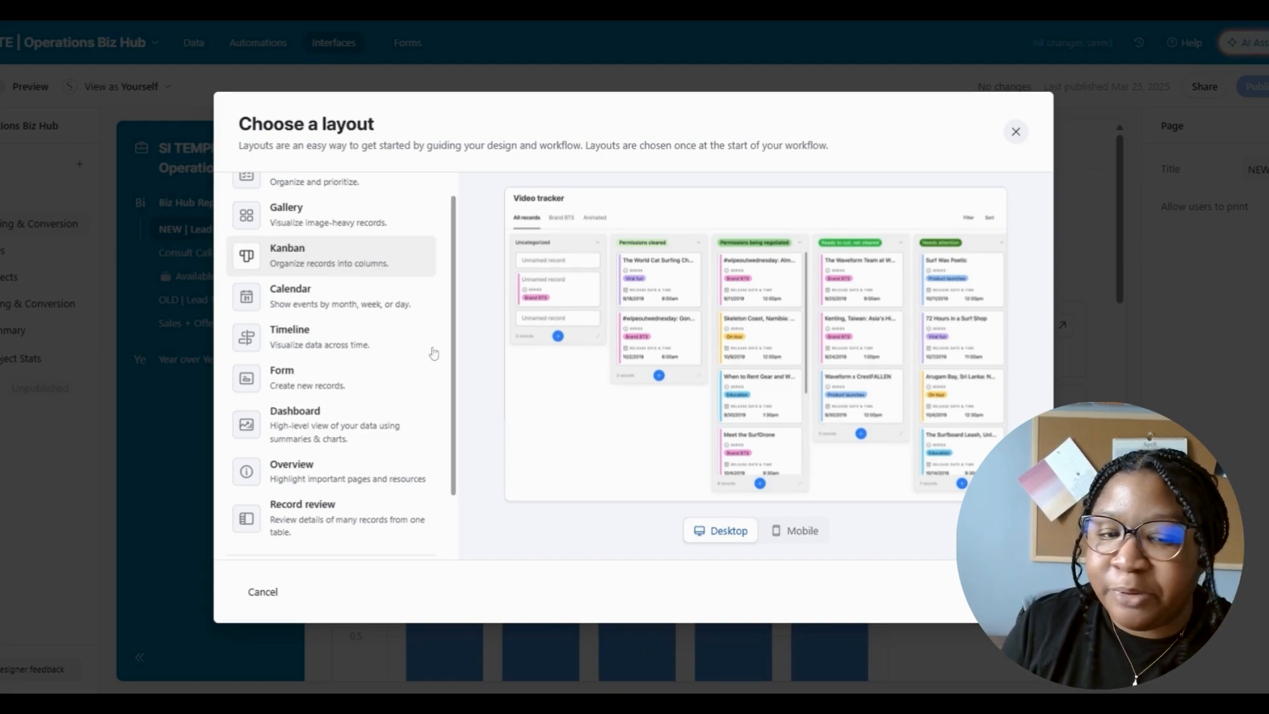
pyautogui.scroll(-1, 434, 353)
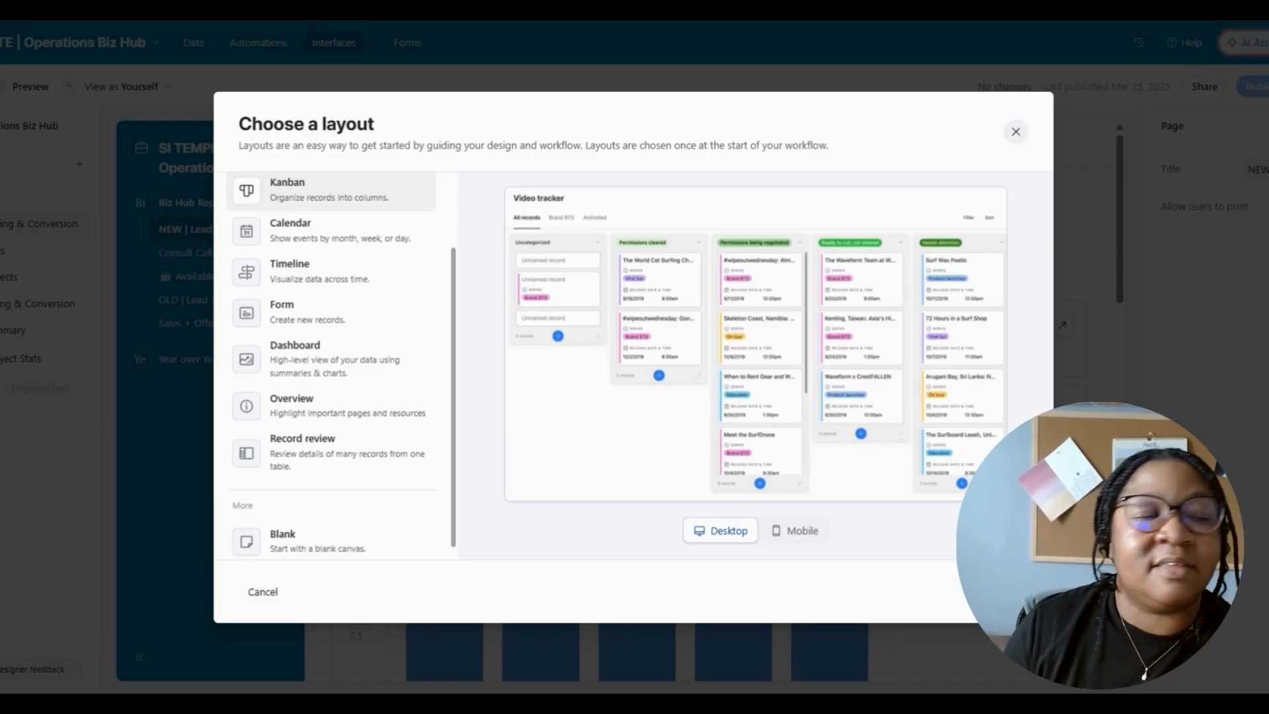
pyautogui.click(334, 362)
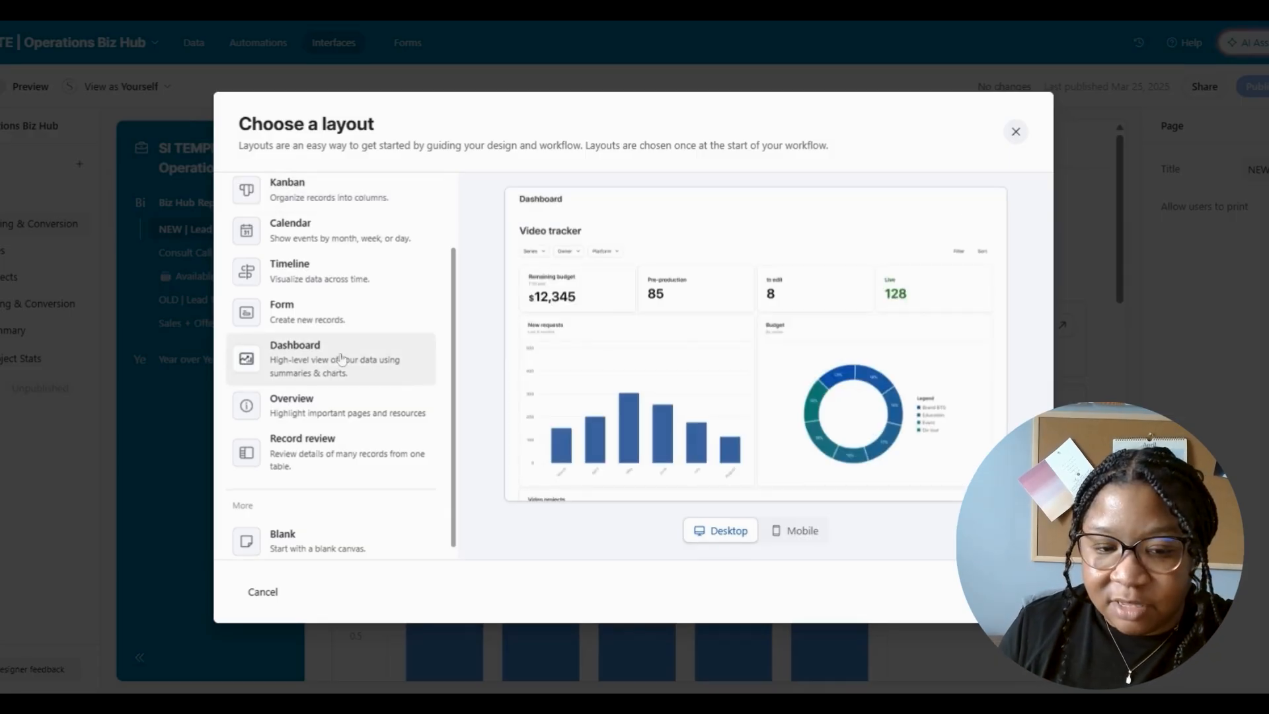
pyautogui.scroll(-1, 351, 538)
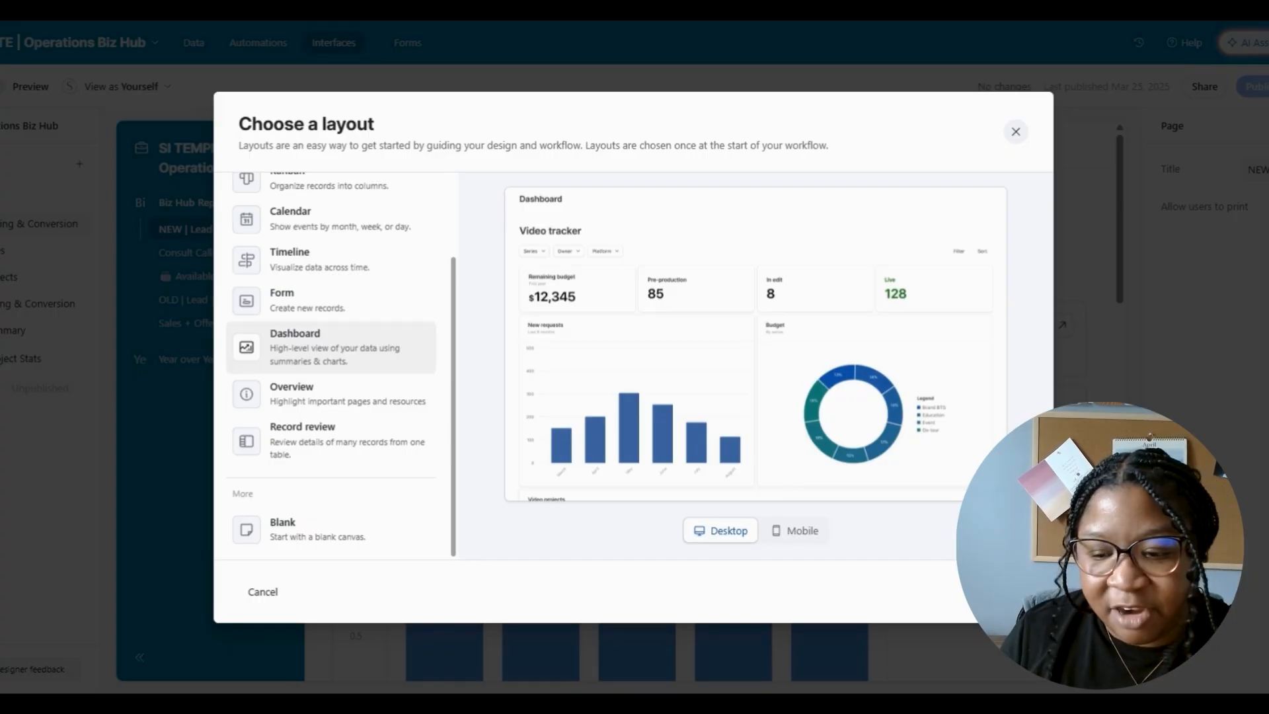
pyautogui.click(1008, 591)
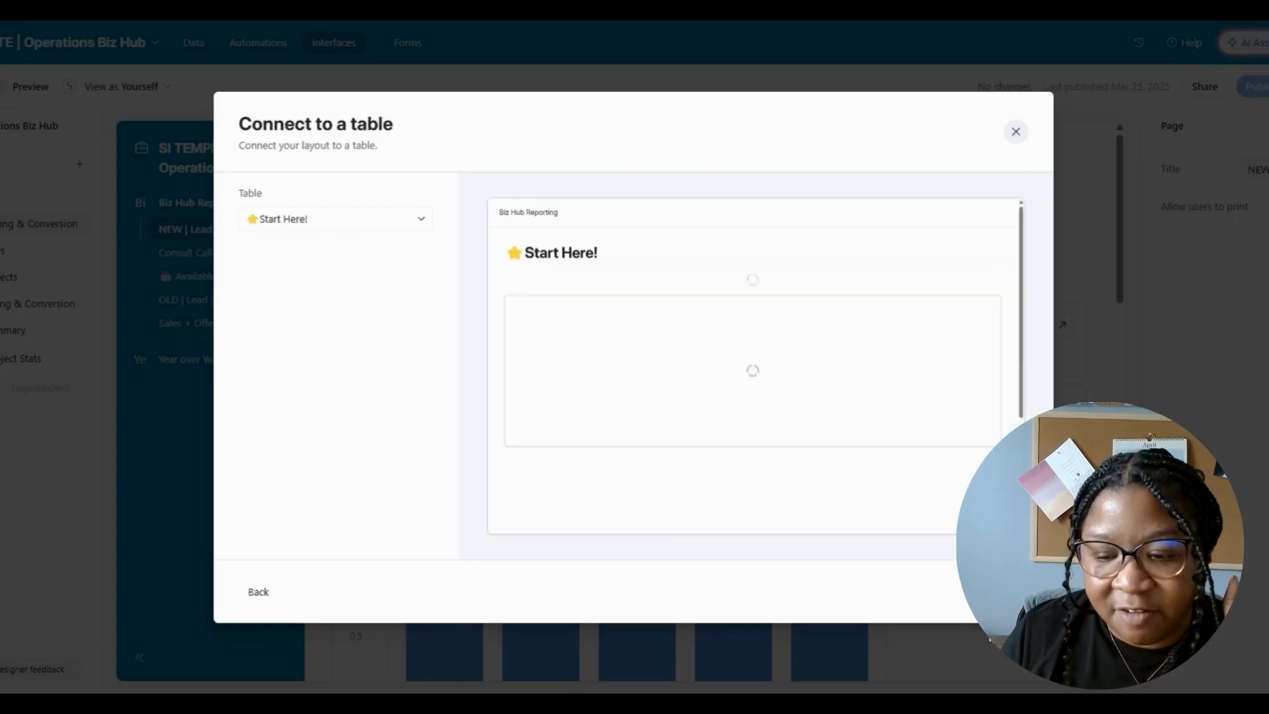
# - Connect the dashboard to the Lead Tracking table and finish creating the page
pyautogui.click(308, 225)
pyautogui.click(317, 341)
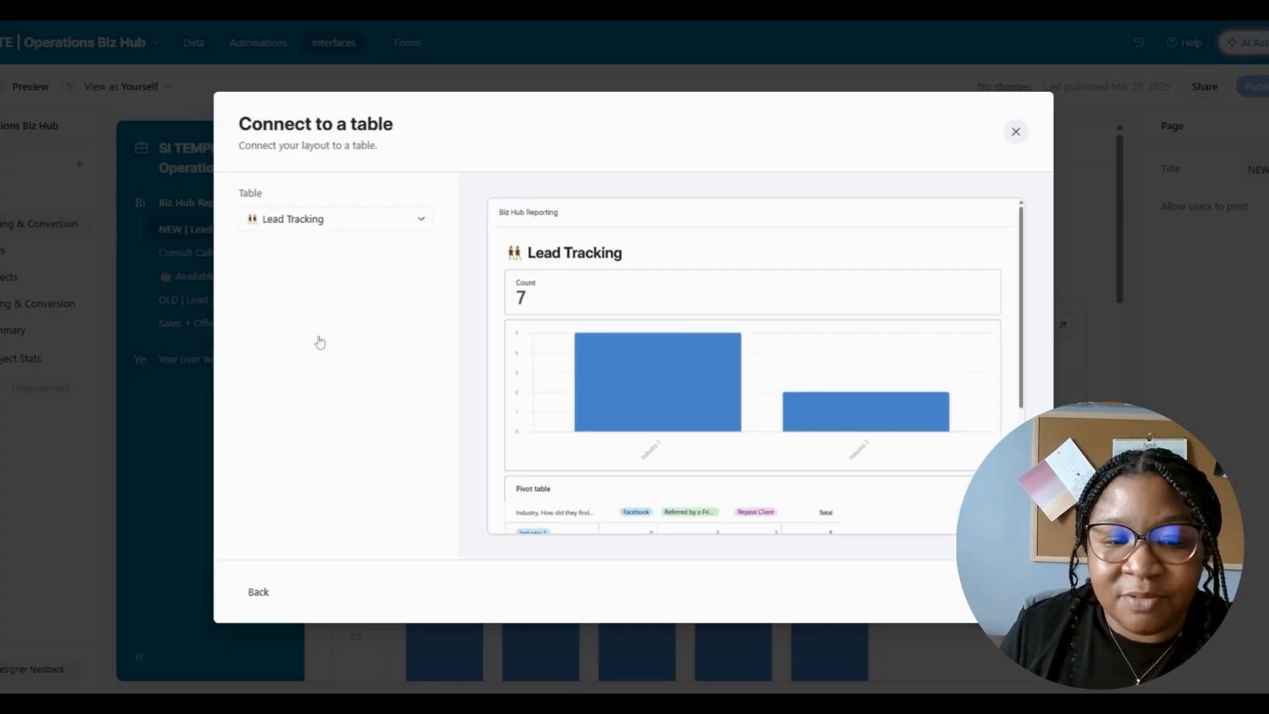
pyautogui.click(1009, 591)
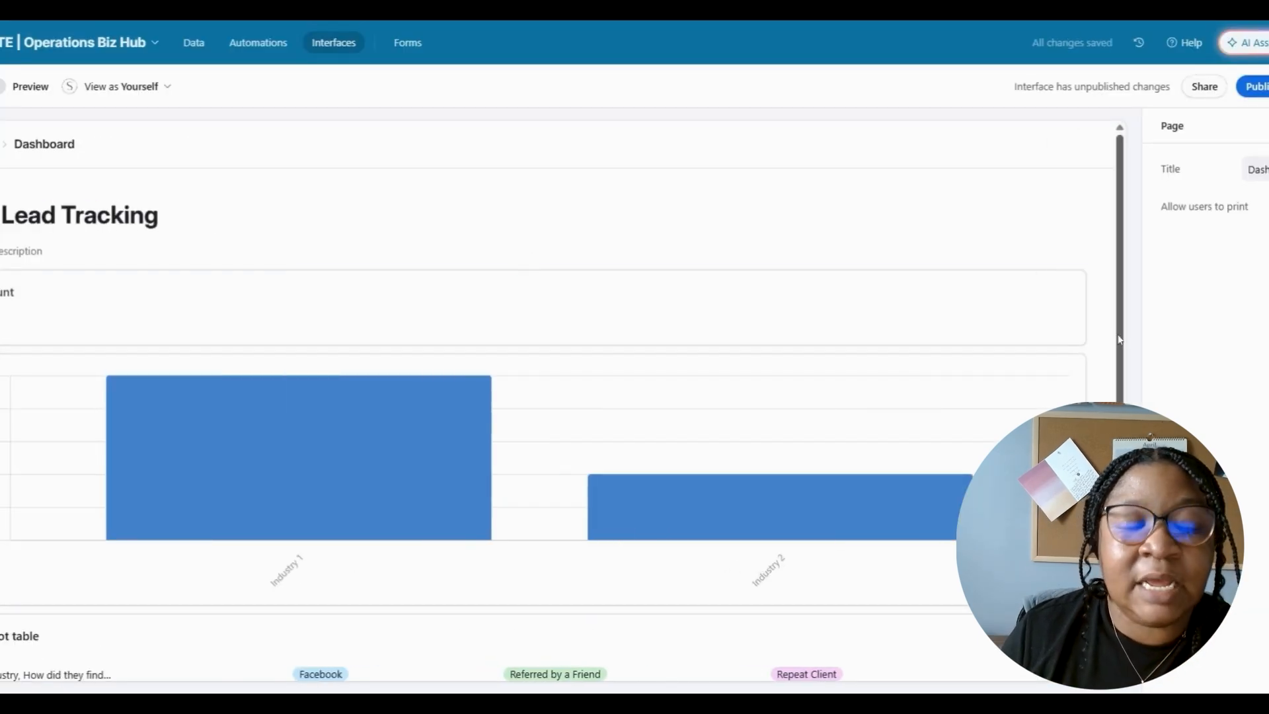
pyautogui.moveTo(1119, 340)
pyautogui.mouseDown()
pyautogui.moveTo(1118, 532)
pyautogui.moveTo(1118, 341)
pyautogui.mouseUp()
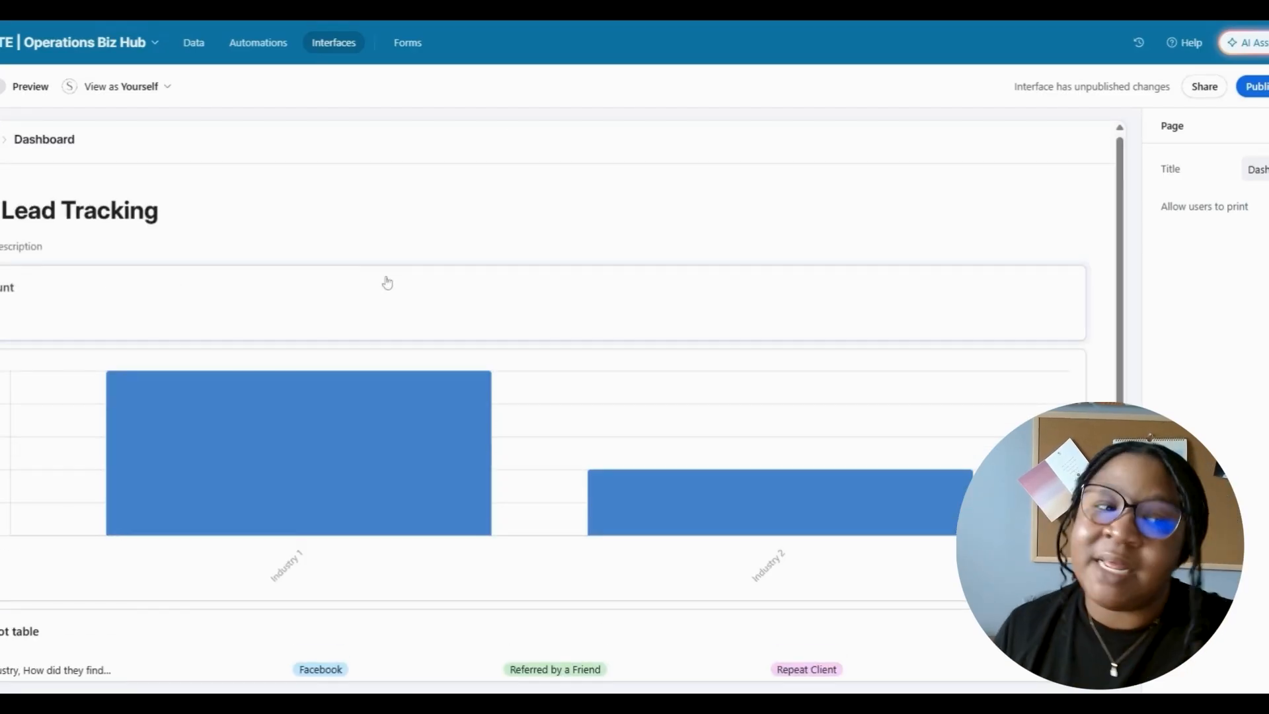
# - Rename the Lead Tracking heading to a personal title ending in 'Business Data Tracker'
pyautogui.click(236, 316)
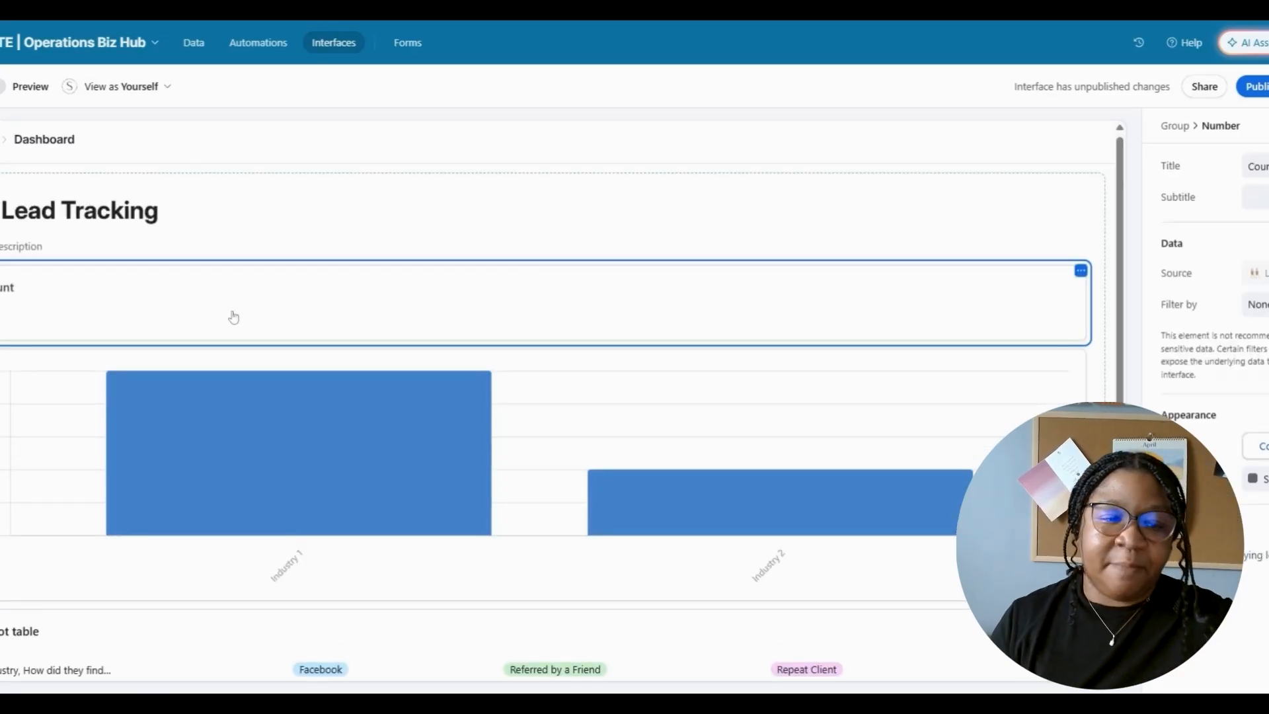
pyautogui.click(97, 215)
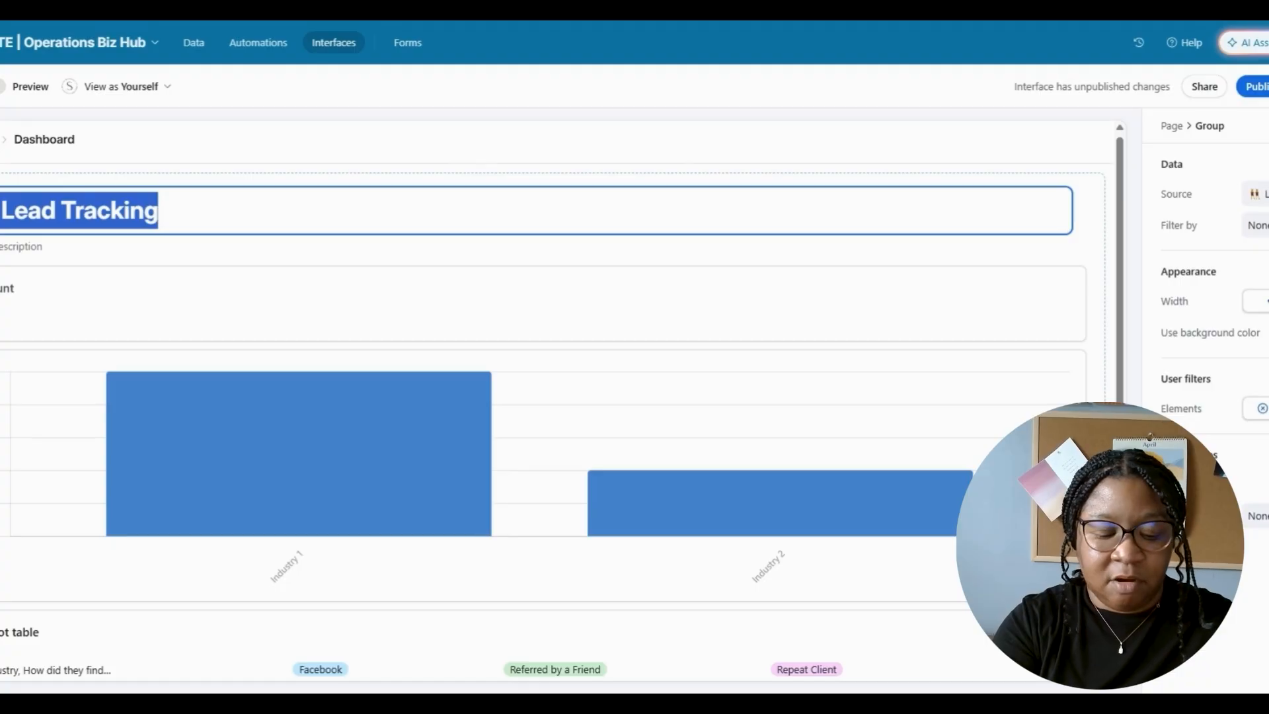
pyautogui.write("nley's Business Da")
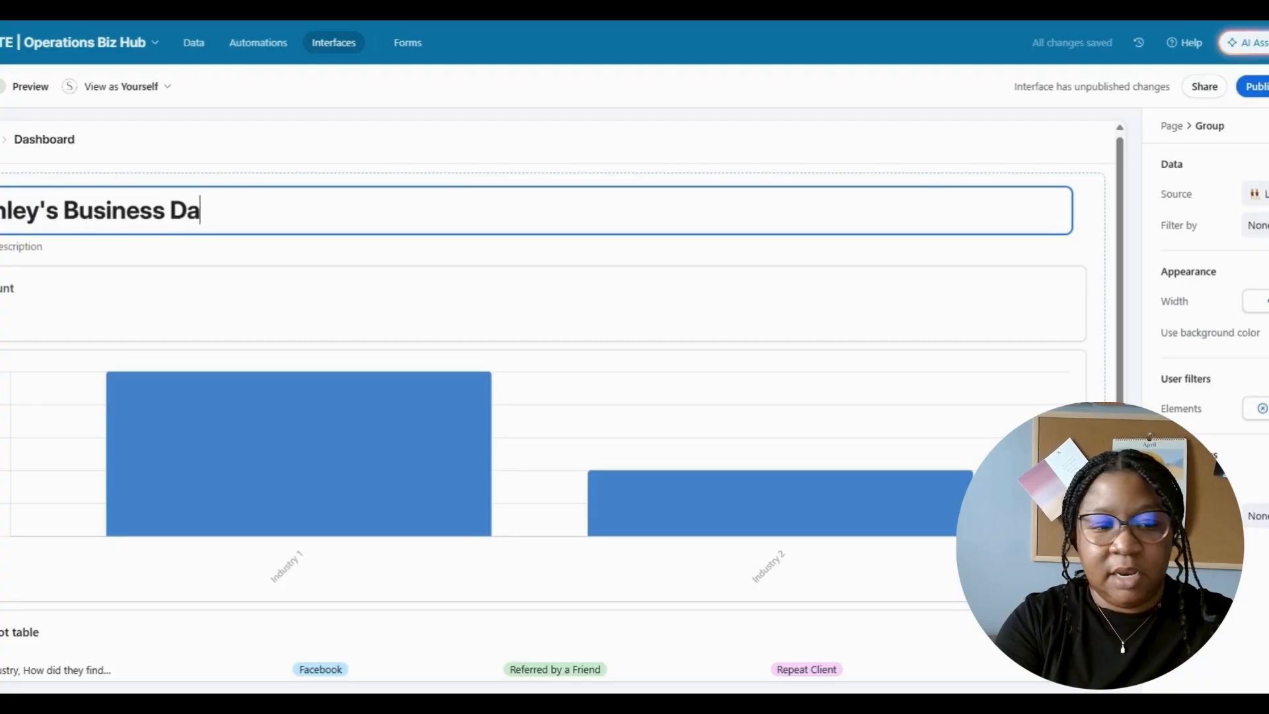
pyautogui.write('ta Tracker')
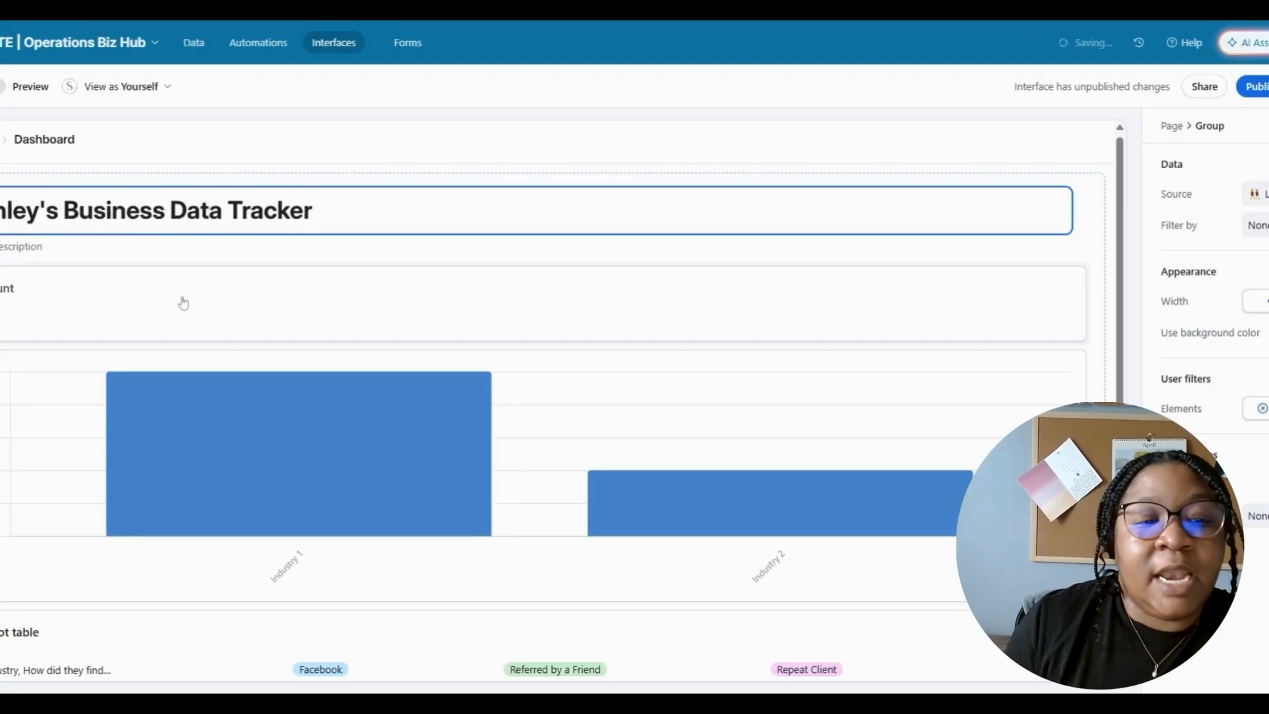
pyautogui.click(183, 302)
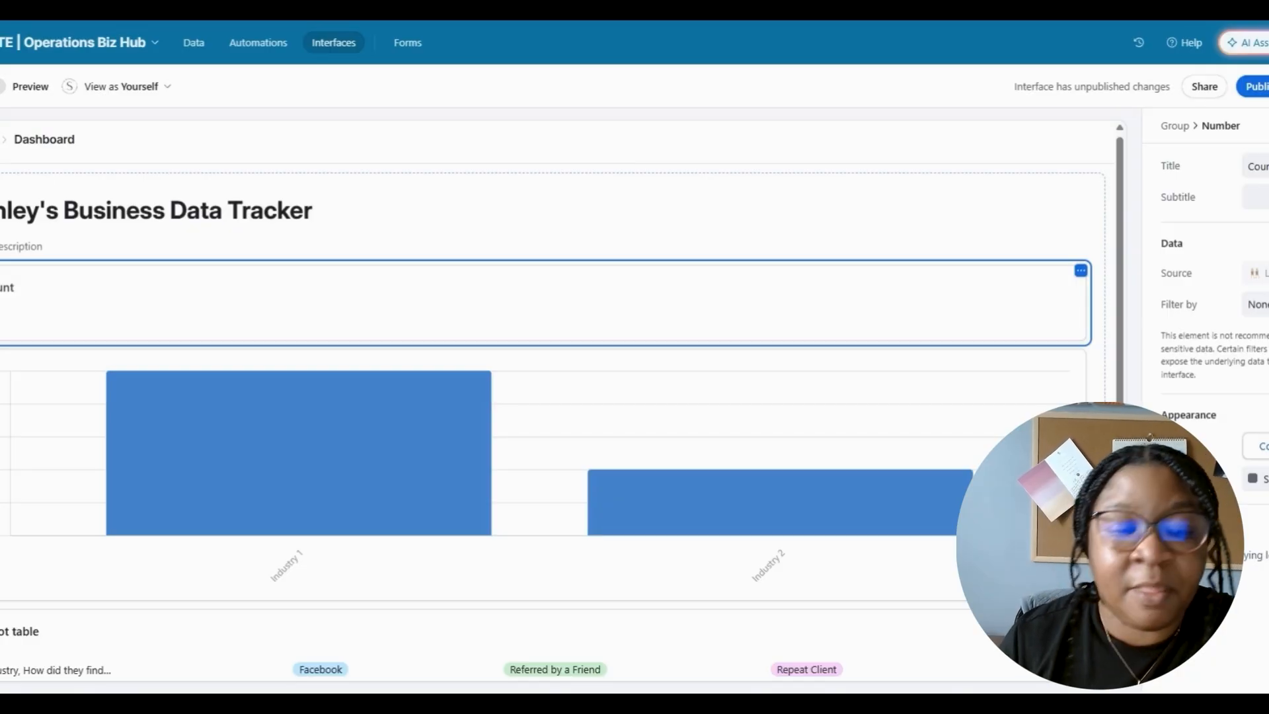
# - Try appending '2025' to the heading, then delete it again
pyautogui.click(349, 221)
pyautogui.doubleClick(271, 210)
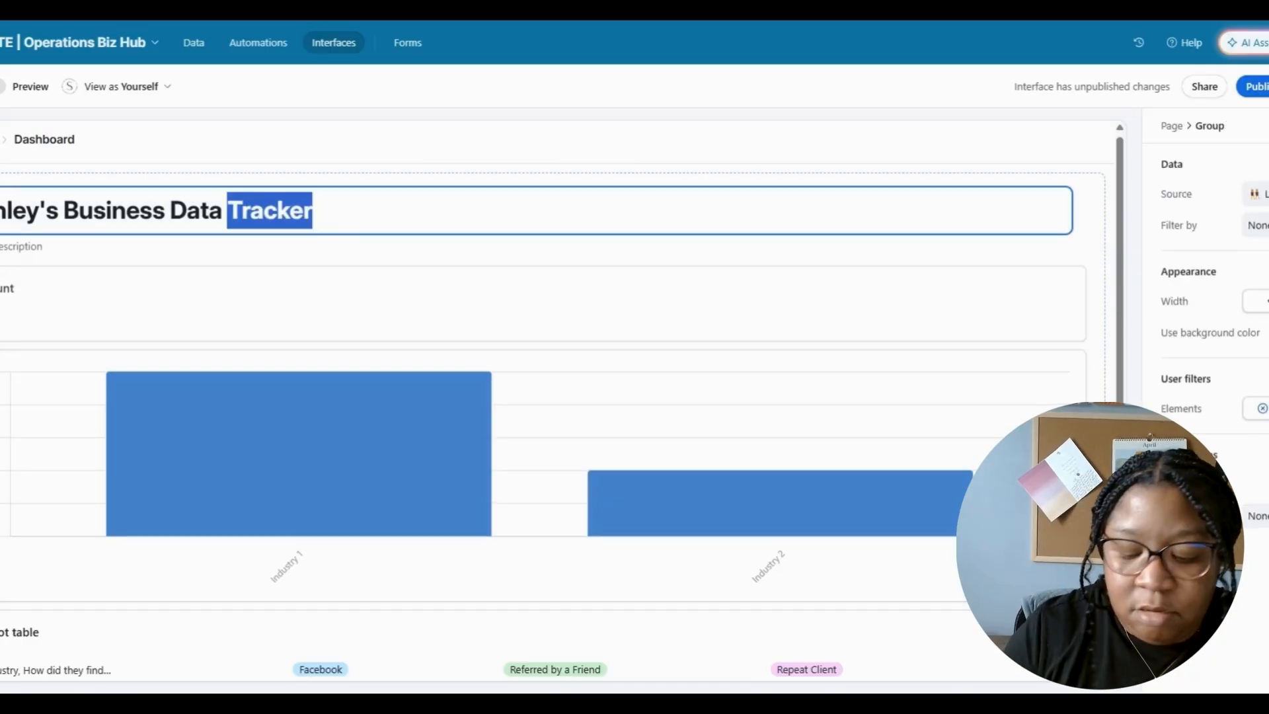
pyautogui.click(312, 210)
pyautogui.write('2025')
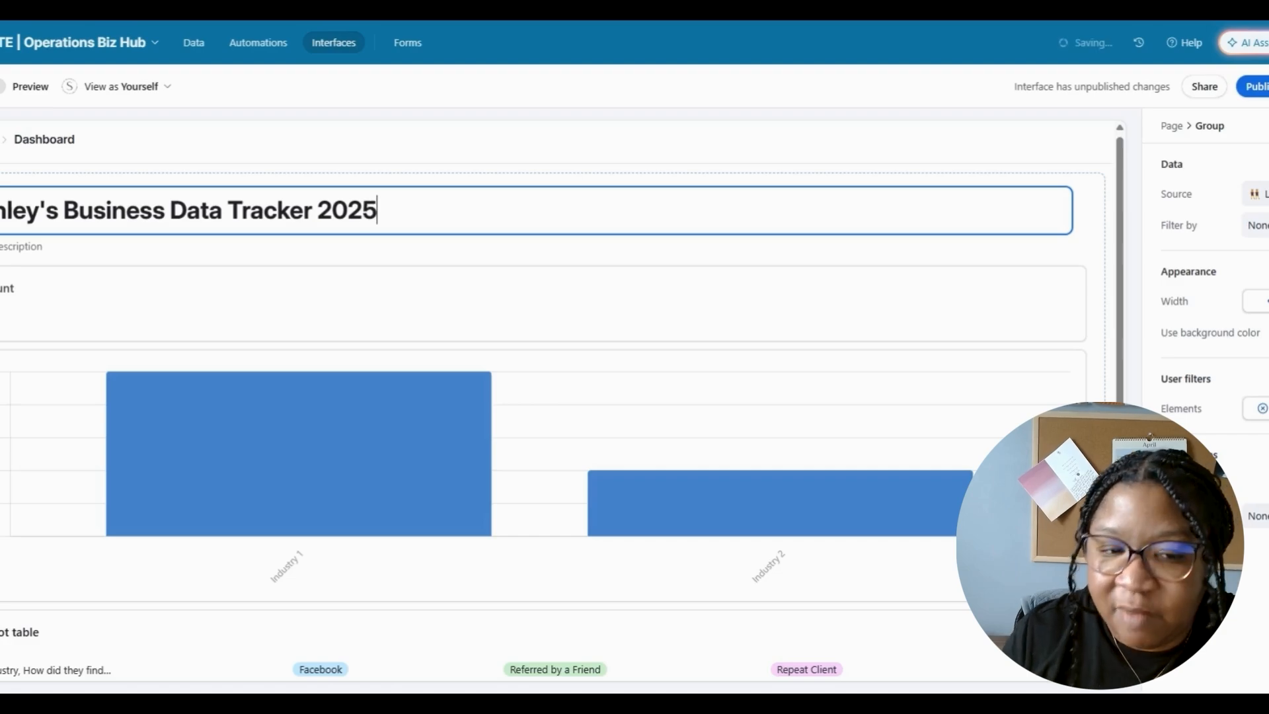
pyautogui.hotkey('shift', 'Left')
pyautogui.hotkey('shift', 'Left')
pyautogui.hotkey('shift', 'Left')
pyautogui.press('BackSpace')
pyautogui.press('BackSpace')
pyautogui.press('BackSpace')
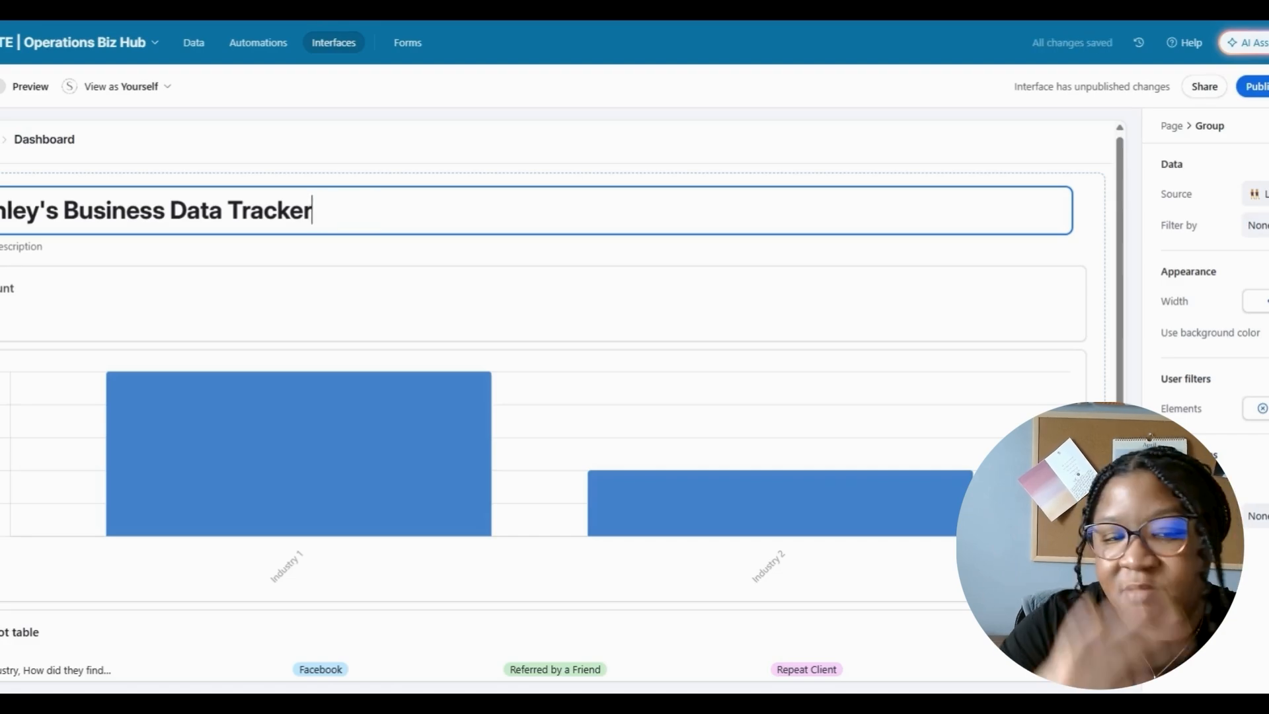
pyautogui.click(288, 297)
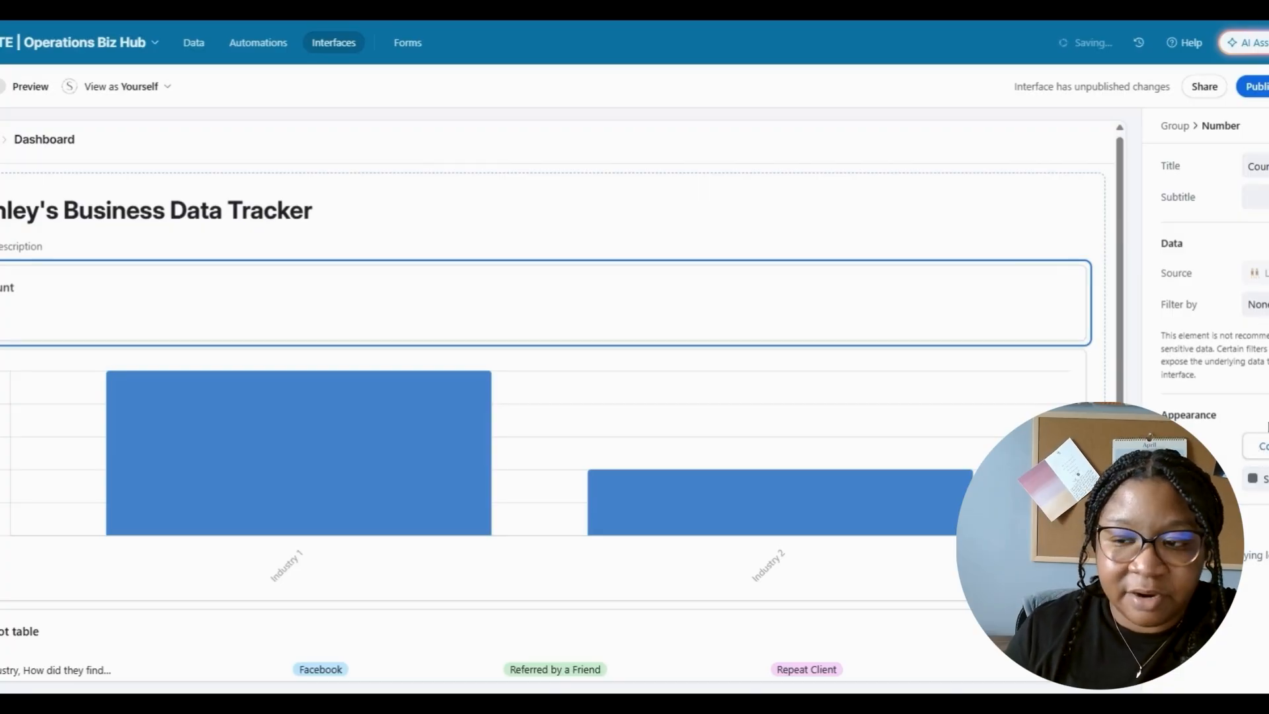
# - Filter the count to leads whose Inquiry Date is within this calendar year
pyautogui.click(1259, 304)
pyautogui.click(952, 365)
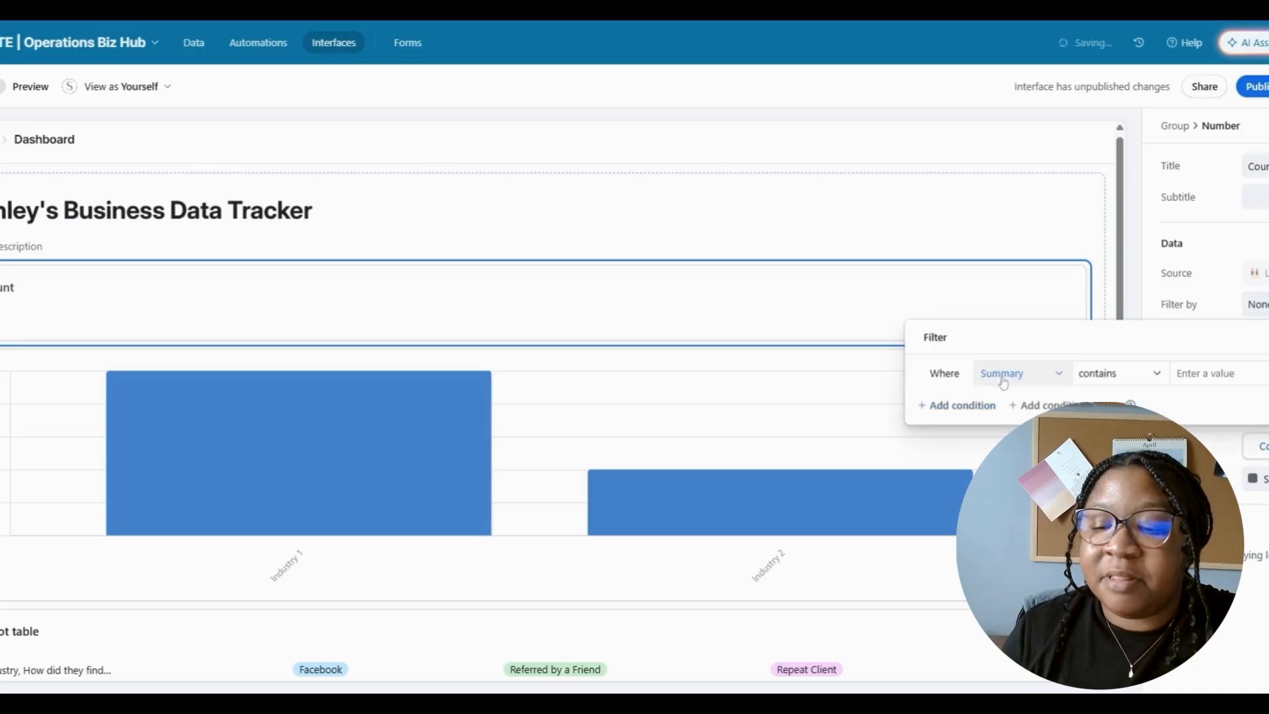
pyautogui.click(1002, 374)
pyautogui.write('y')
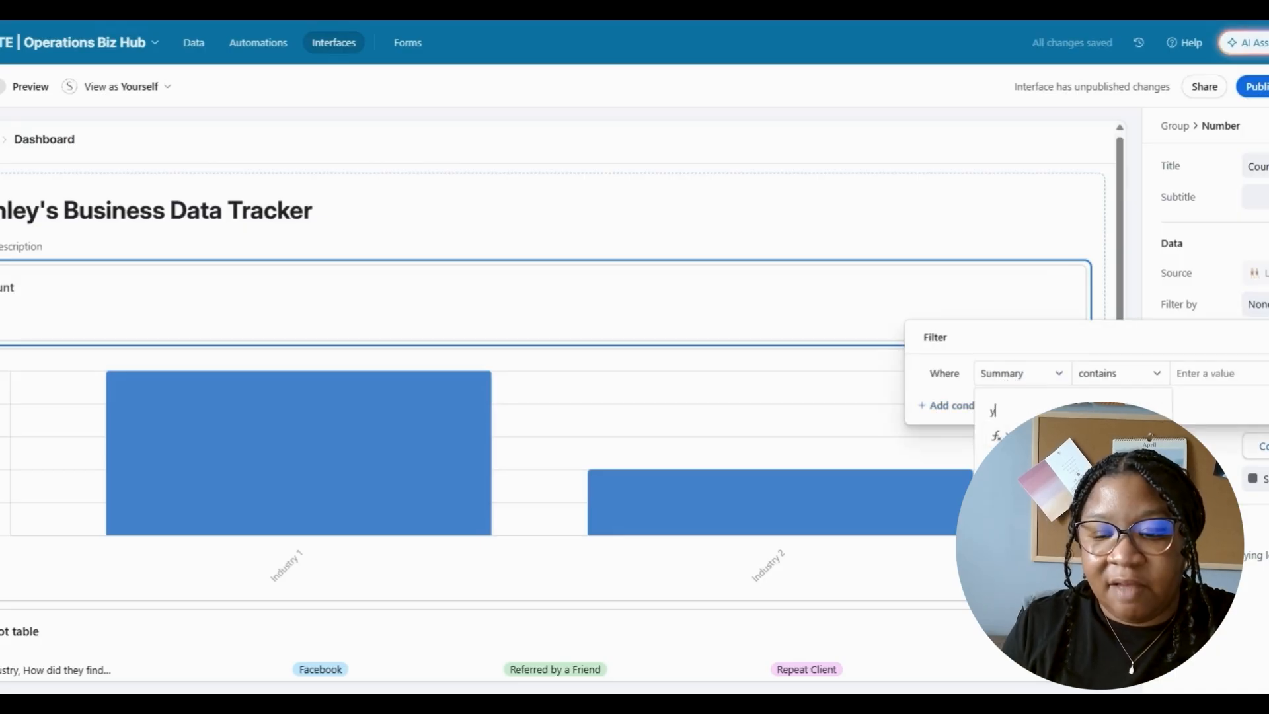
pyautogui.click(1005, 435)
pyautogui.click(1033, 382)
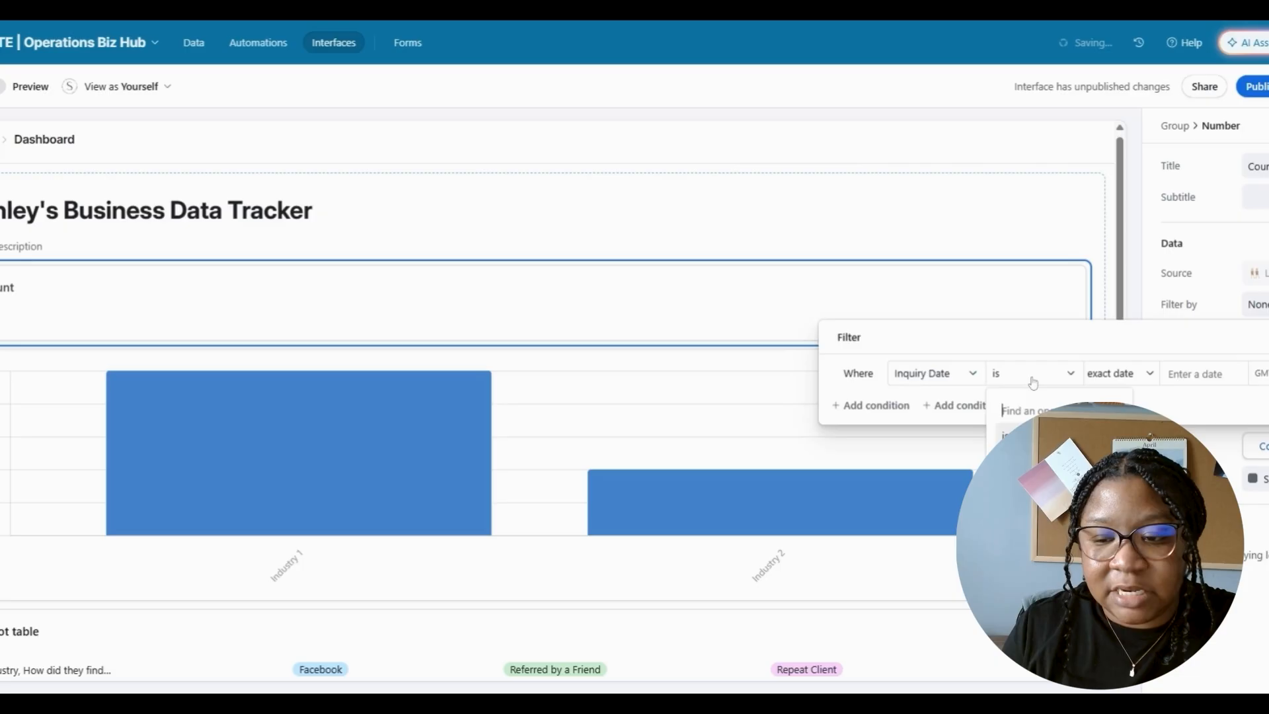
pyautogui.click(1108, 384)
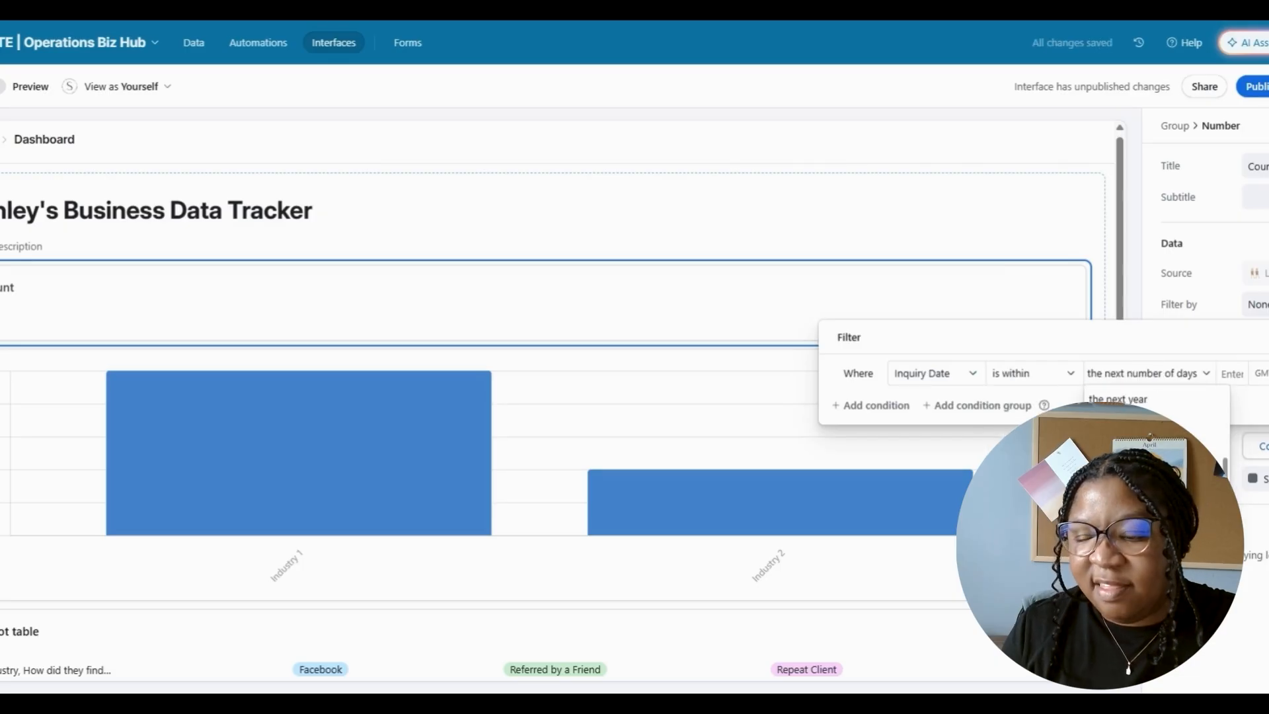
pyautogui.click(1139, 581)
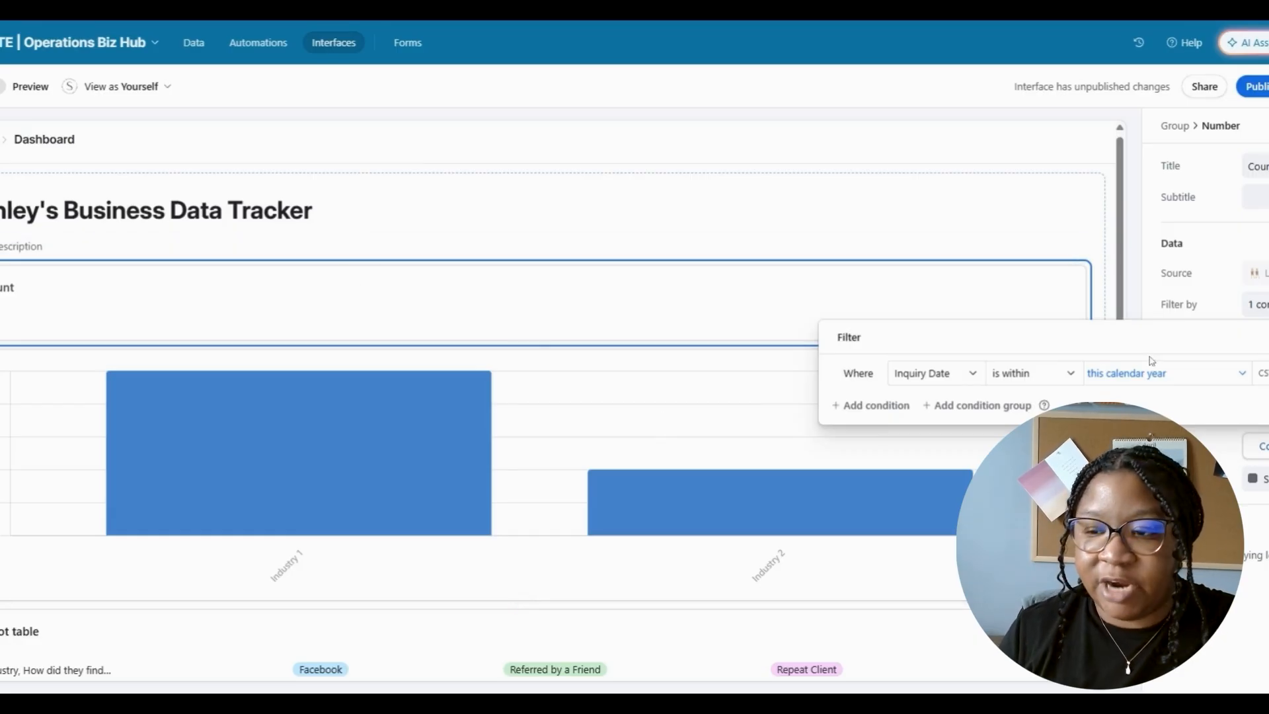
# - Retitle the count element from 'Count' to 'All Leads'
pyautogui.doubleClick(1260, 166)
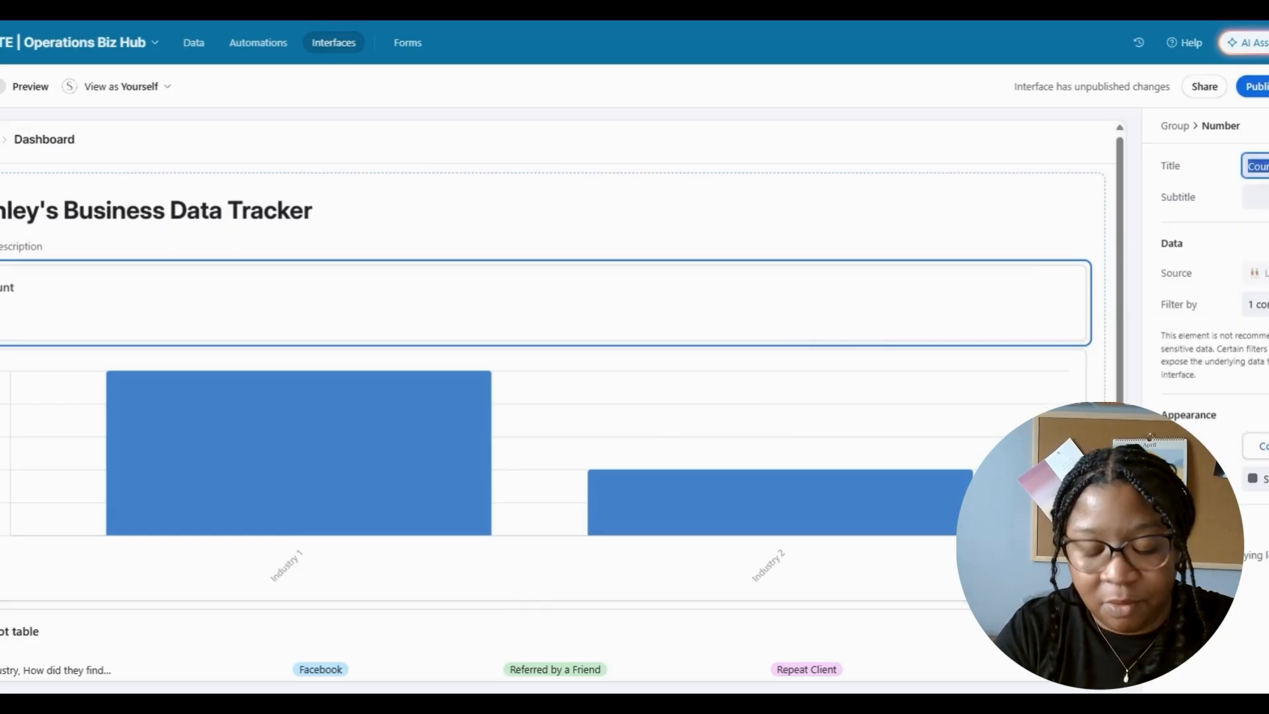
pyautogui.write('All Leads')
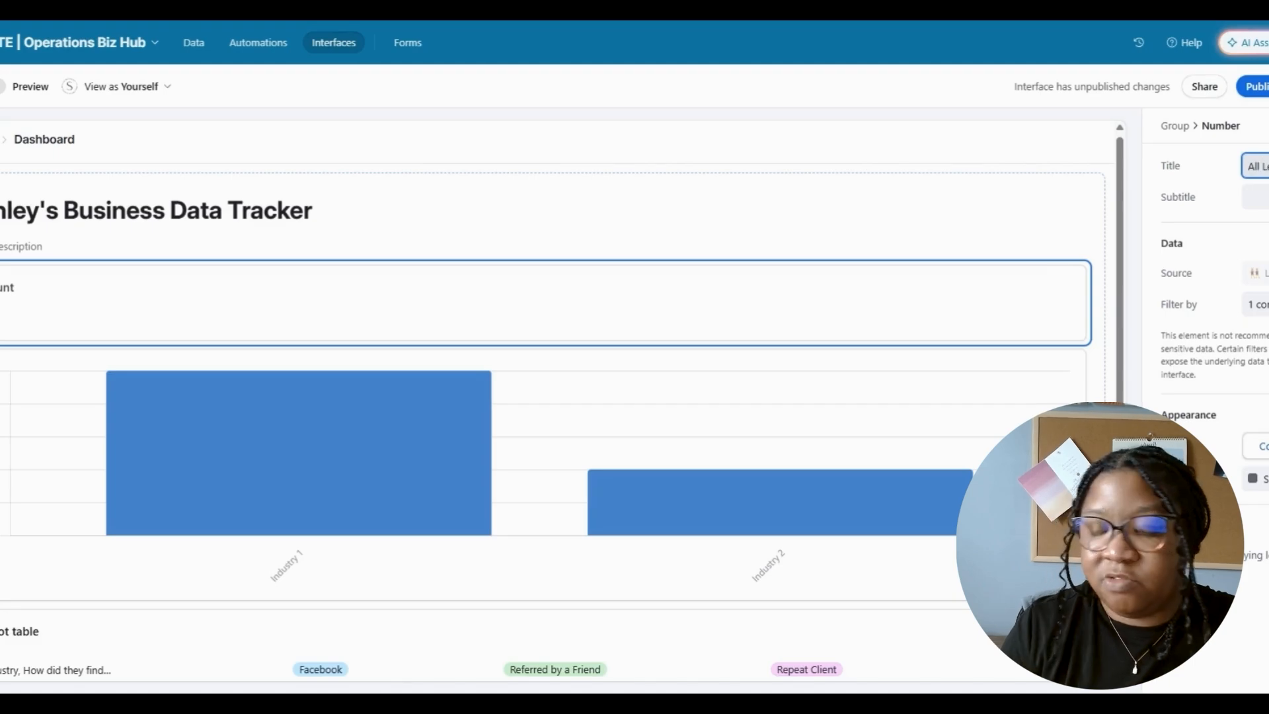
pyautogui.click(1105, 299)
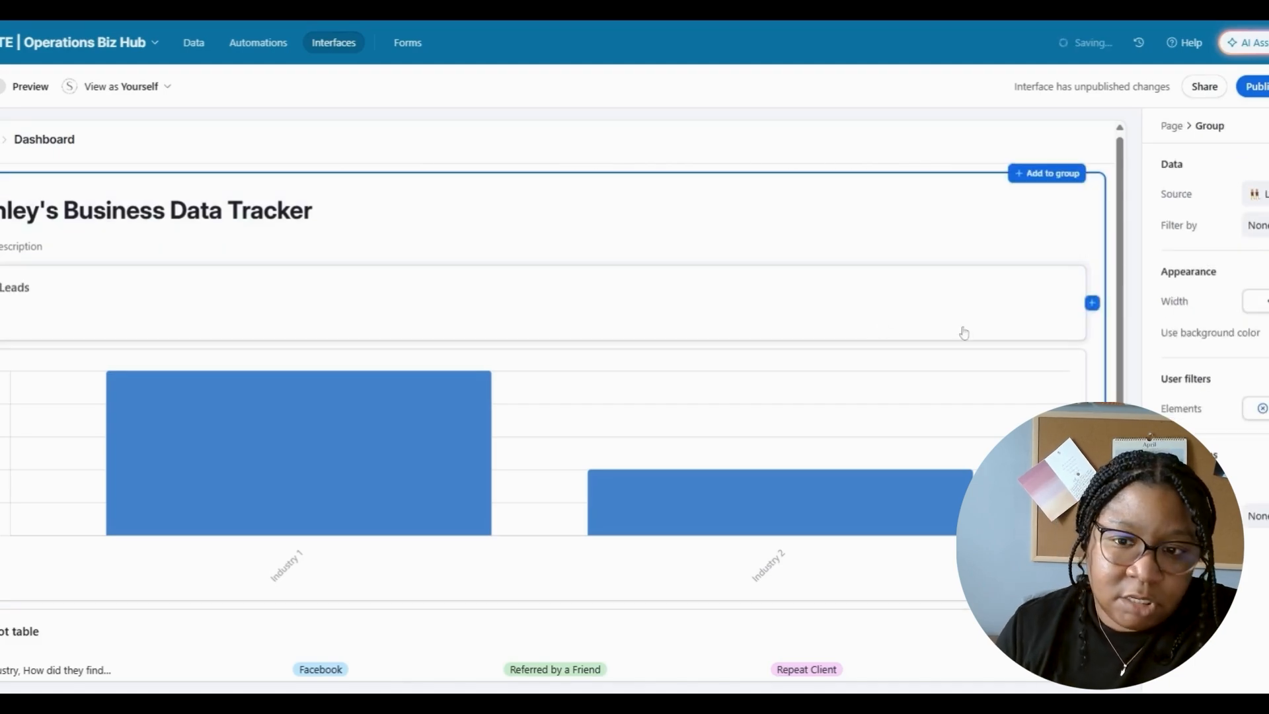
pyautogui.moveTo(1091, 299)
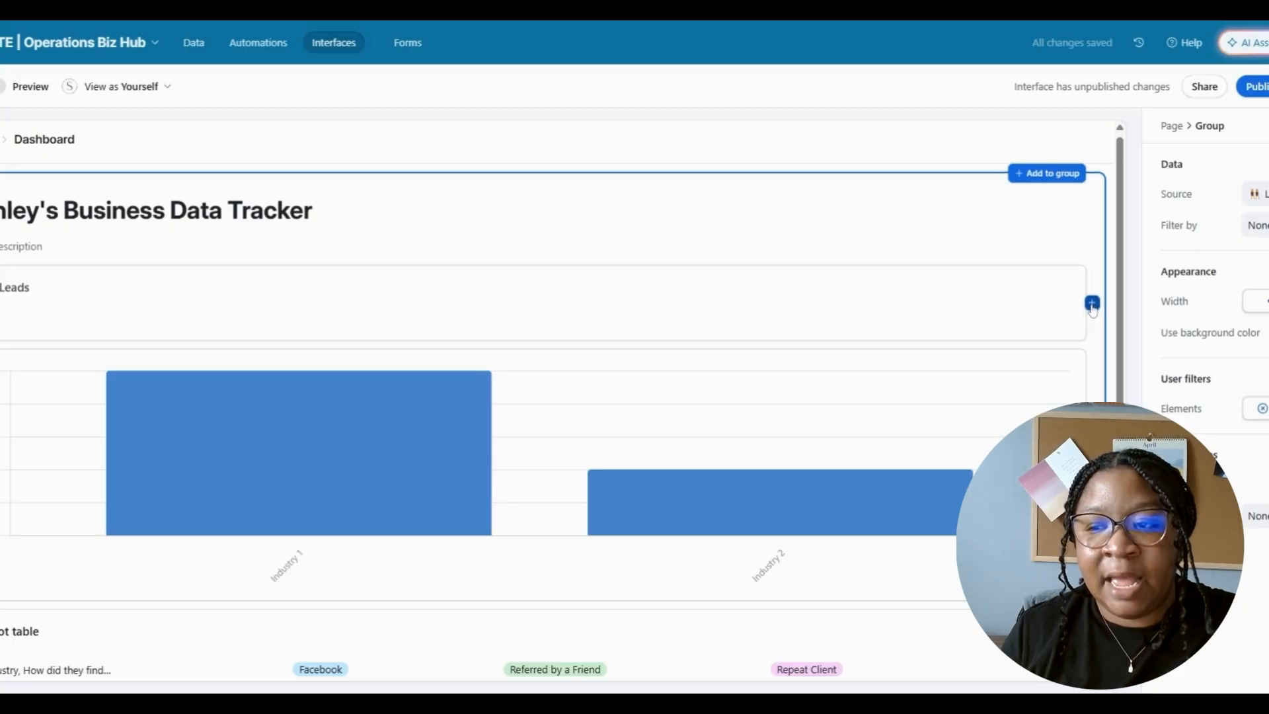
# - Add a Number card beside Leads titled 'Converted Leads'
pyautogui.click(1093, 306)
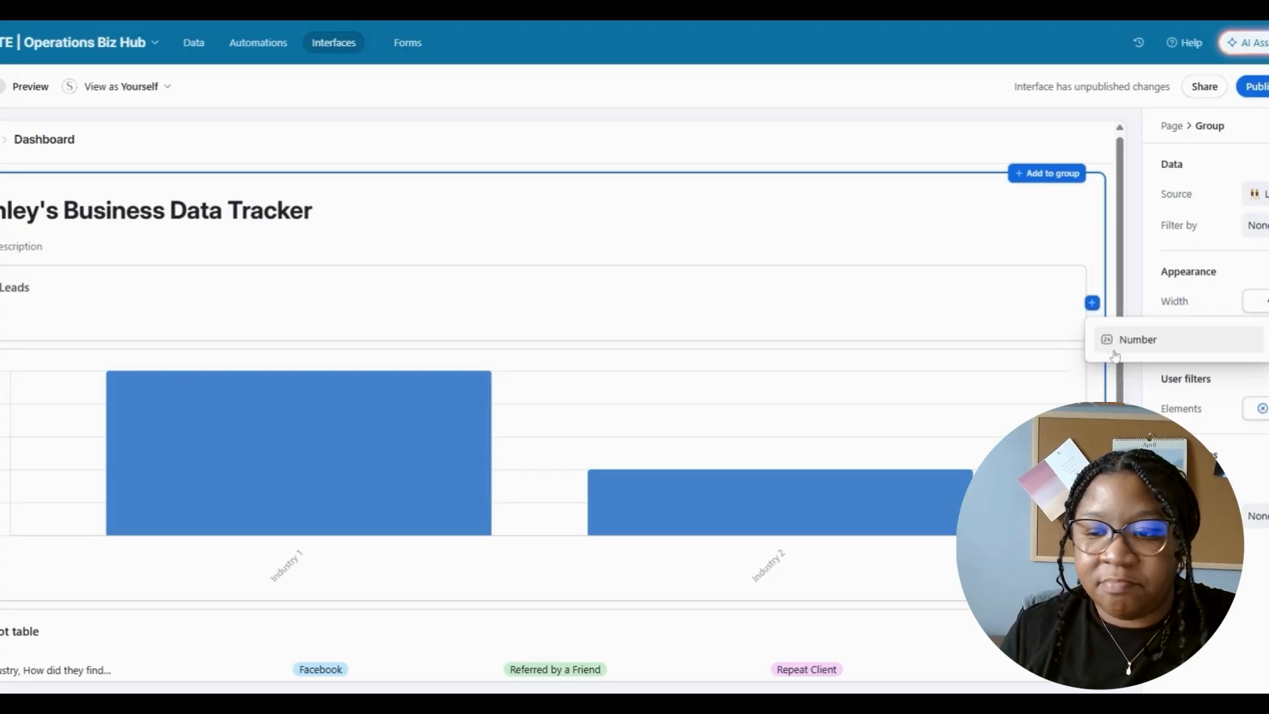
pyautogui.click(1132, 340)
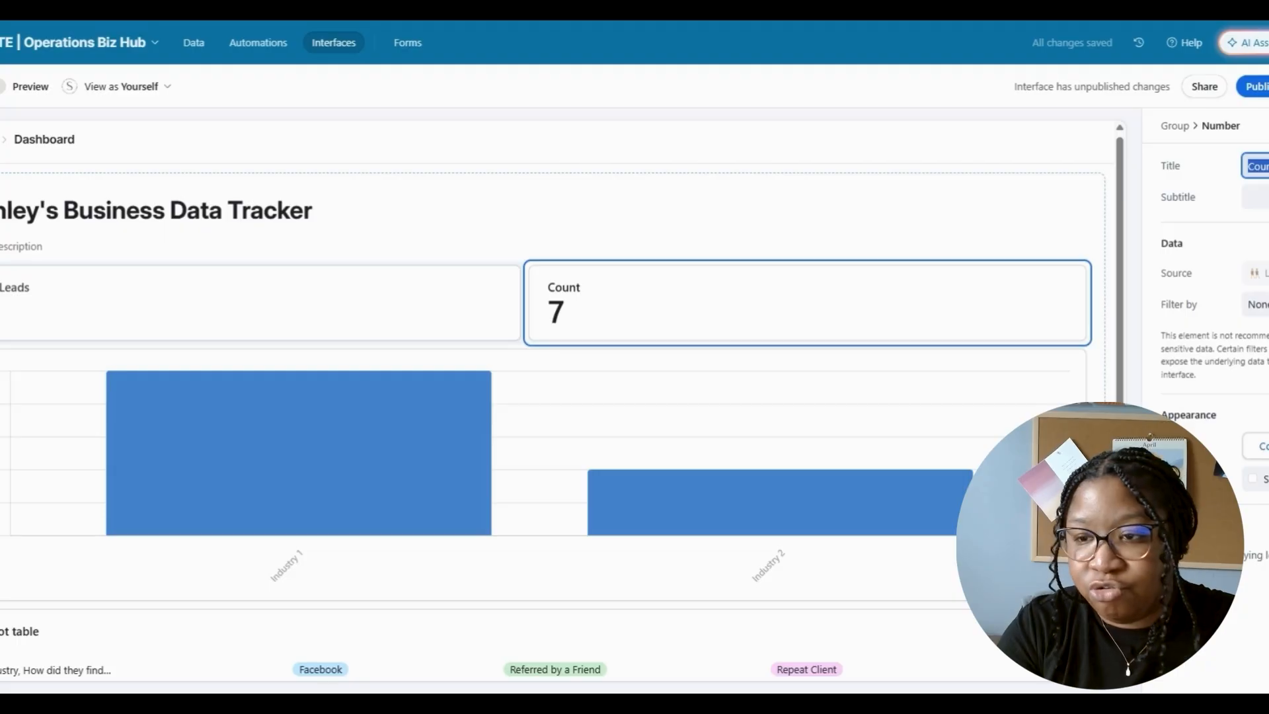
pyautogui.write('Conv')
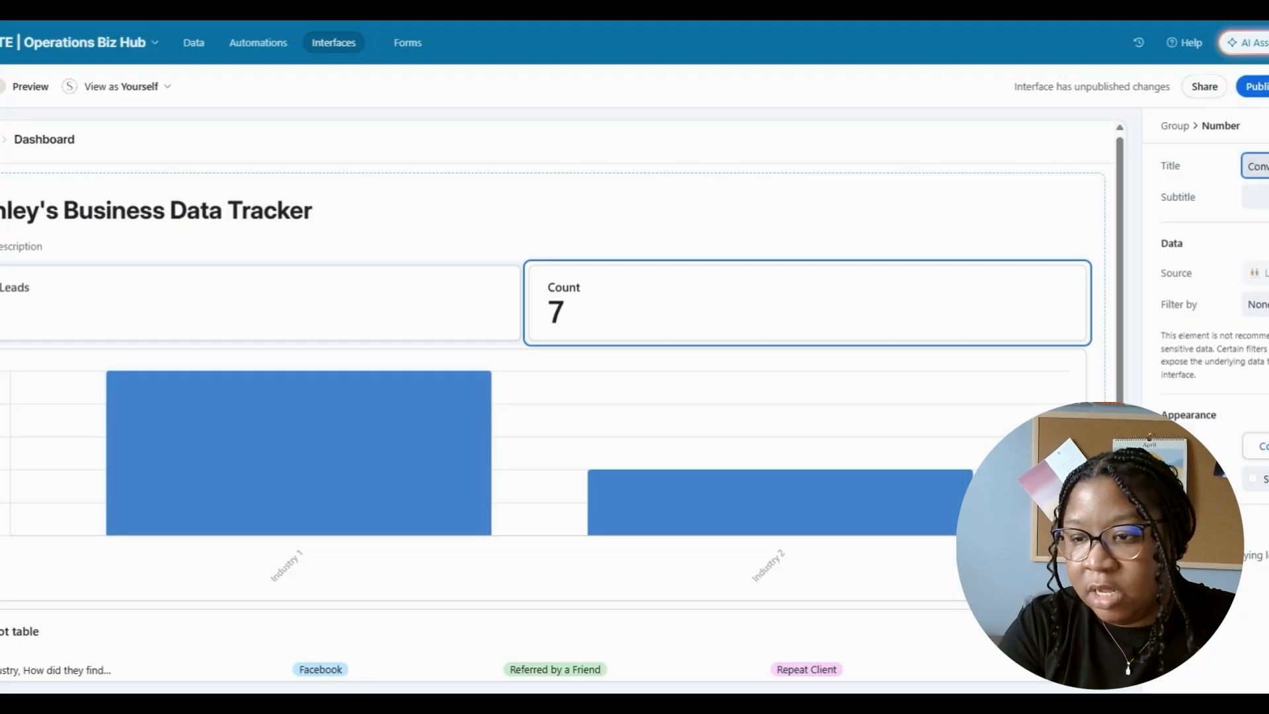
pyautogui.click(1268, 447)
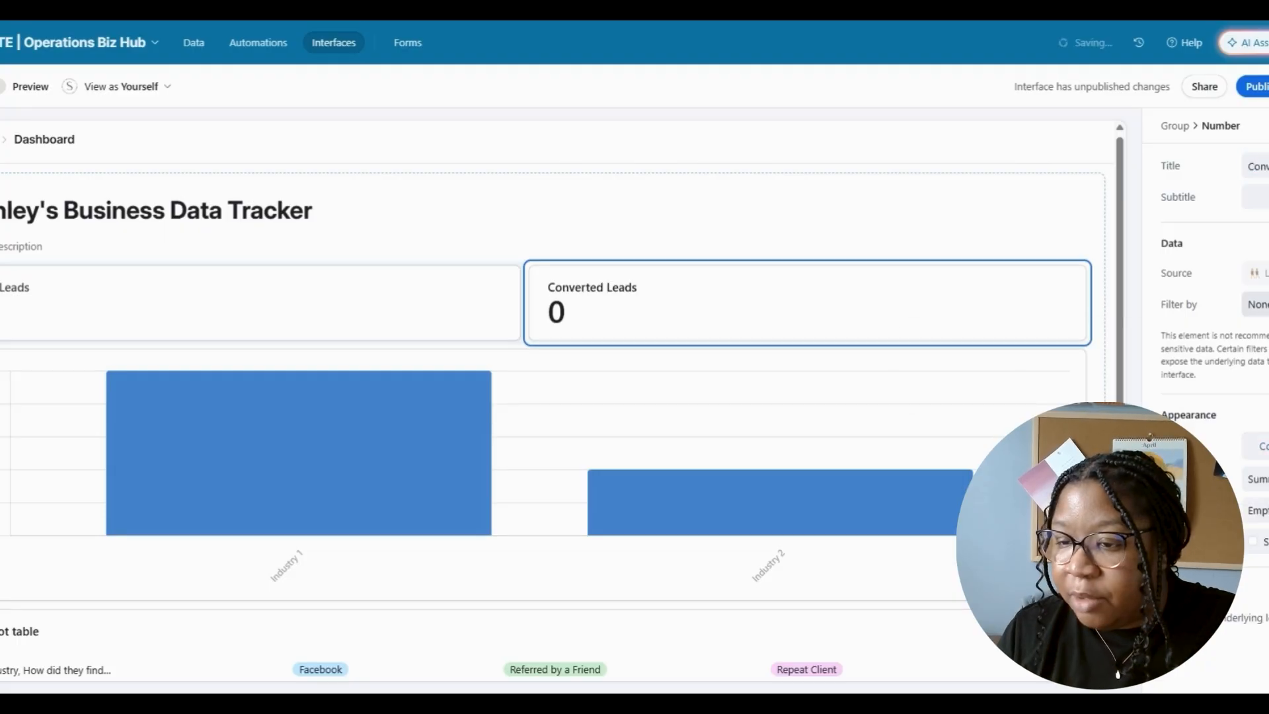
pyautogui.click(1260, 305)
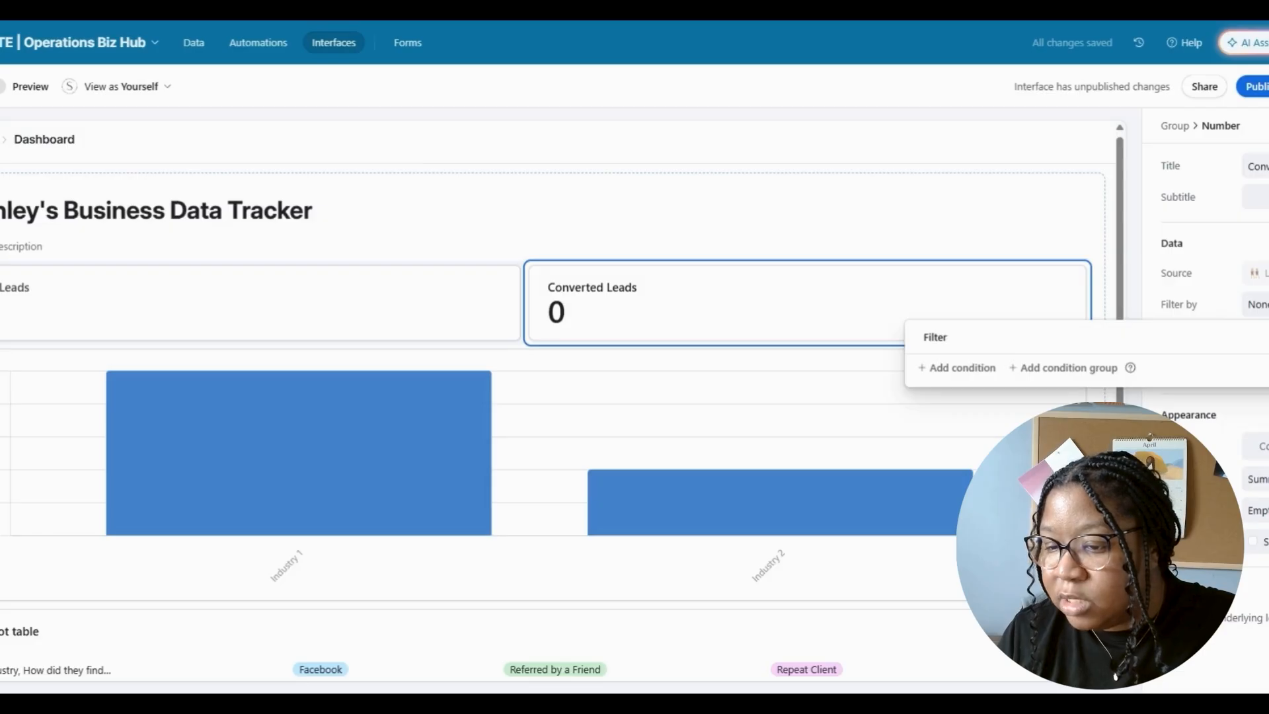
pyautogui.click(1264, 446)
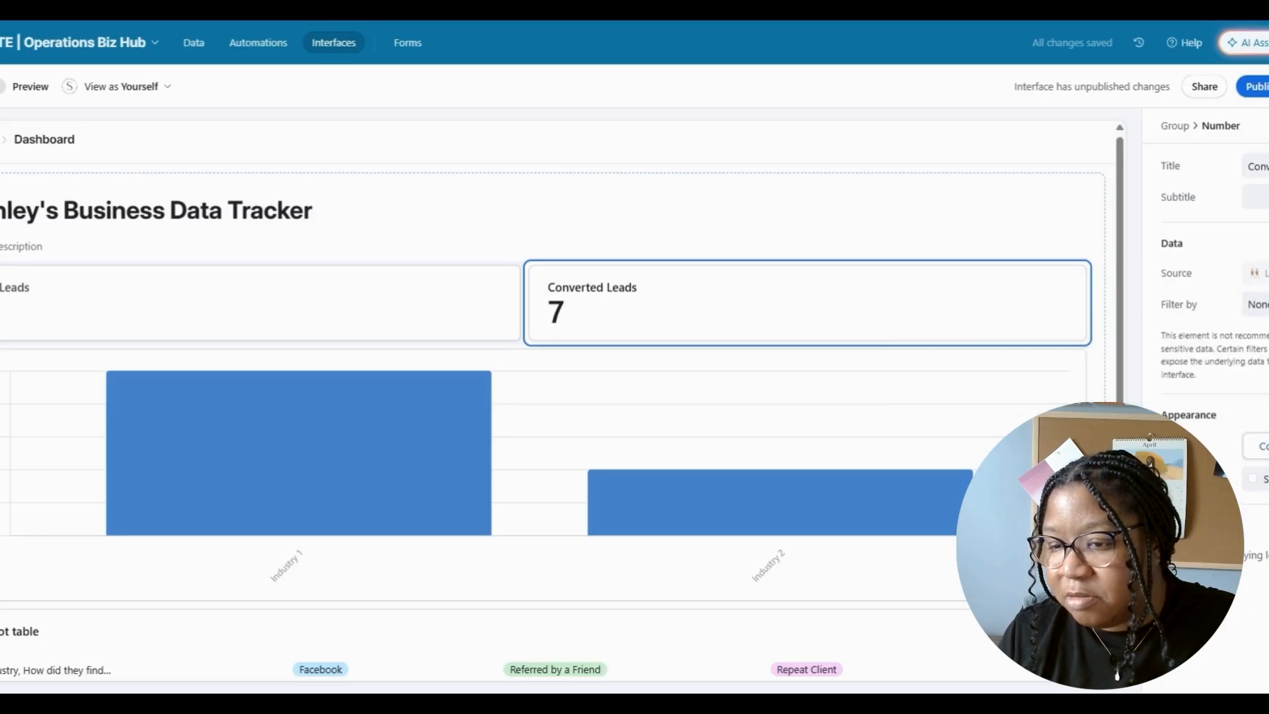
# - Filter the card by Inquiry Date within this calendar year and by Conversion Status
pyautogui.click(1261, 305)
pyautogui.click(970, 369)
pyautogui.click(1030, 382)
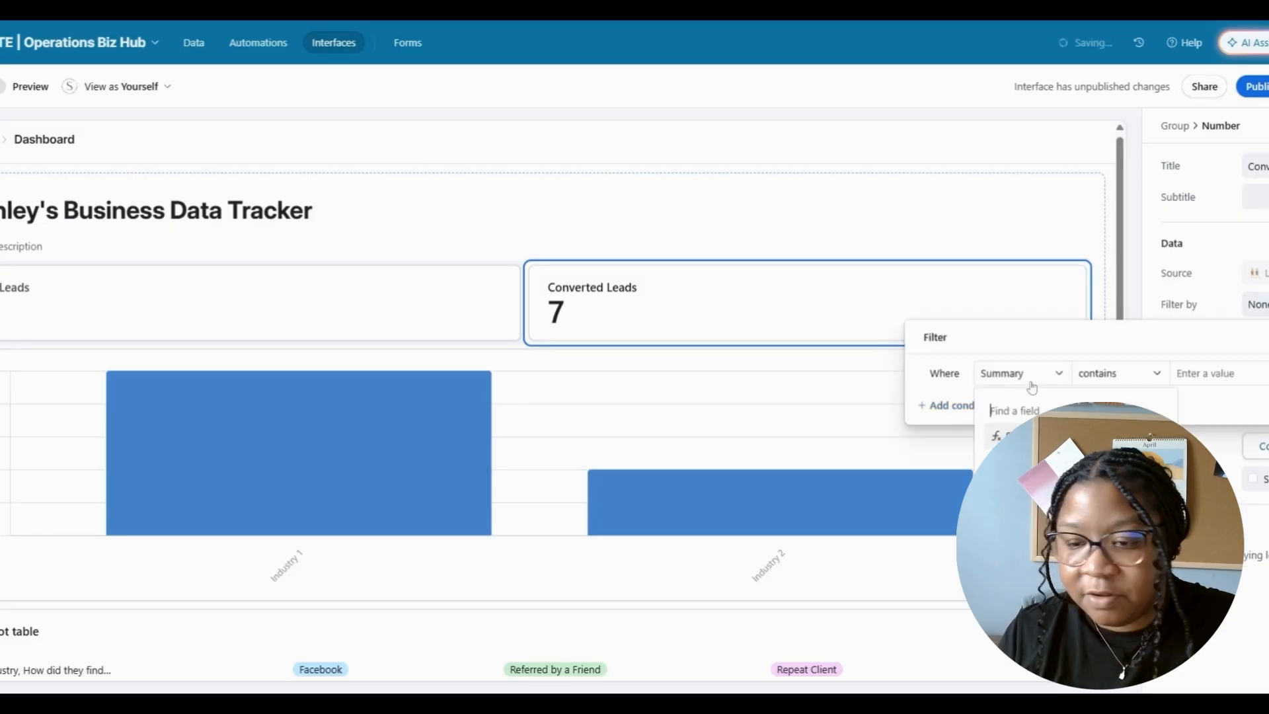
pyautogui.write('in')
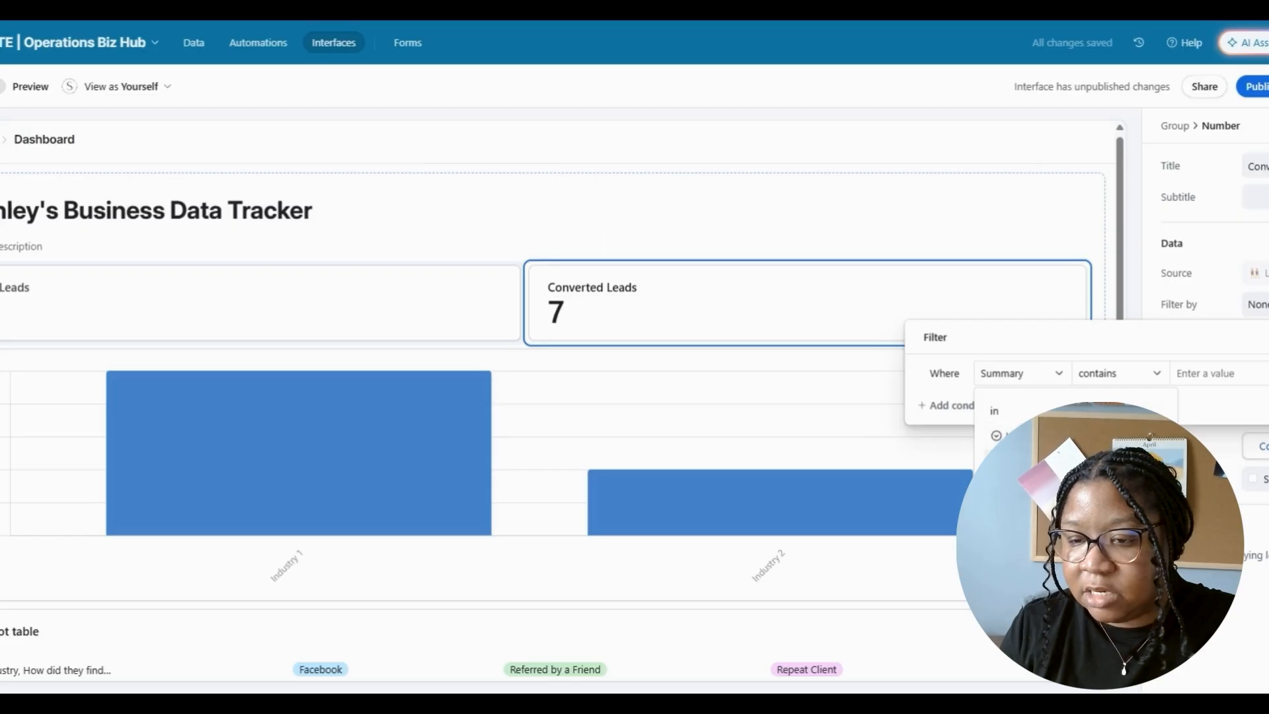
pyautogui.click(1043, 459)
pyautogui.click(1121, 374)
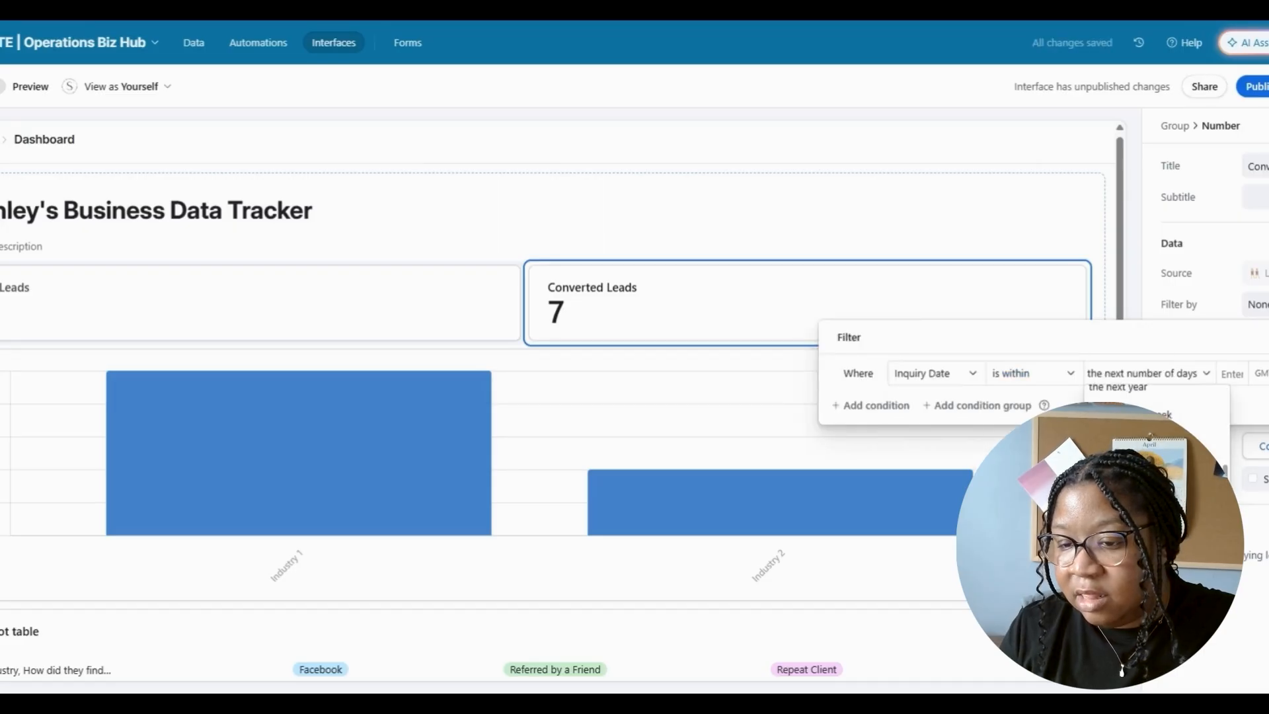
pyautogui.click(1129, 473)
pyautogui.click(882, 405)
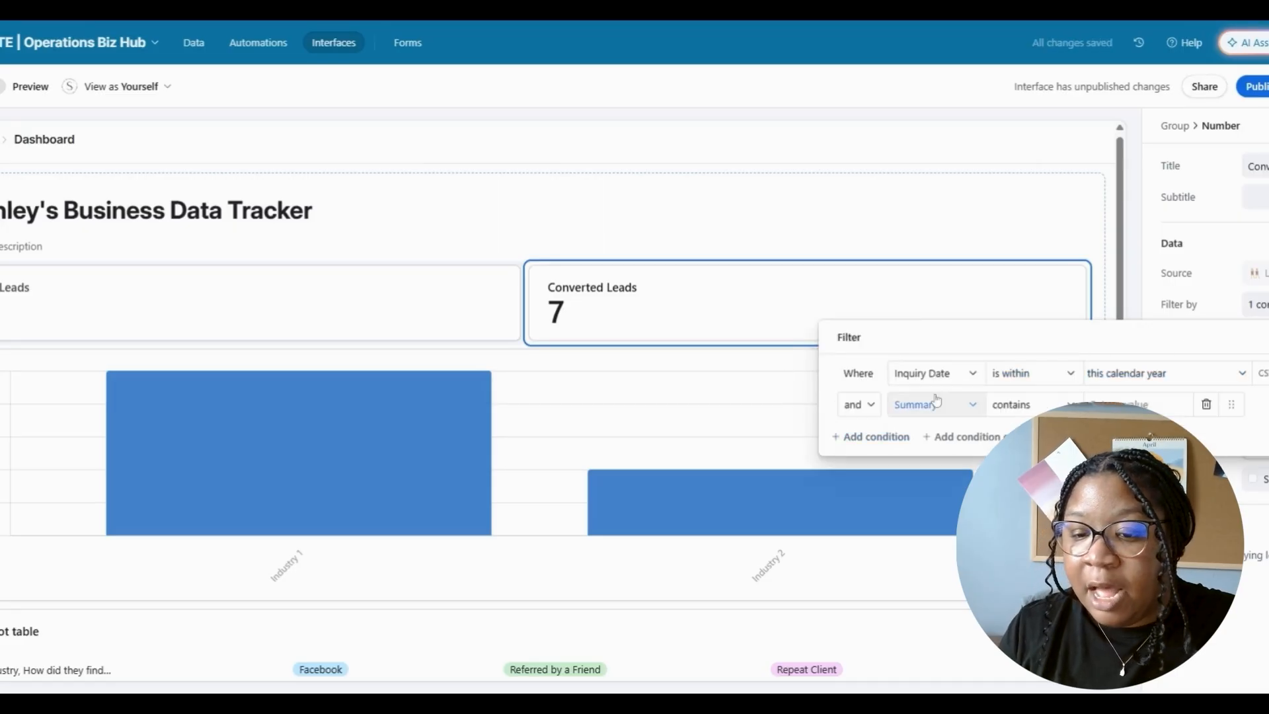
pyautogui.click(934, 404)
pyautogui.click(934, 600)
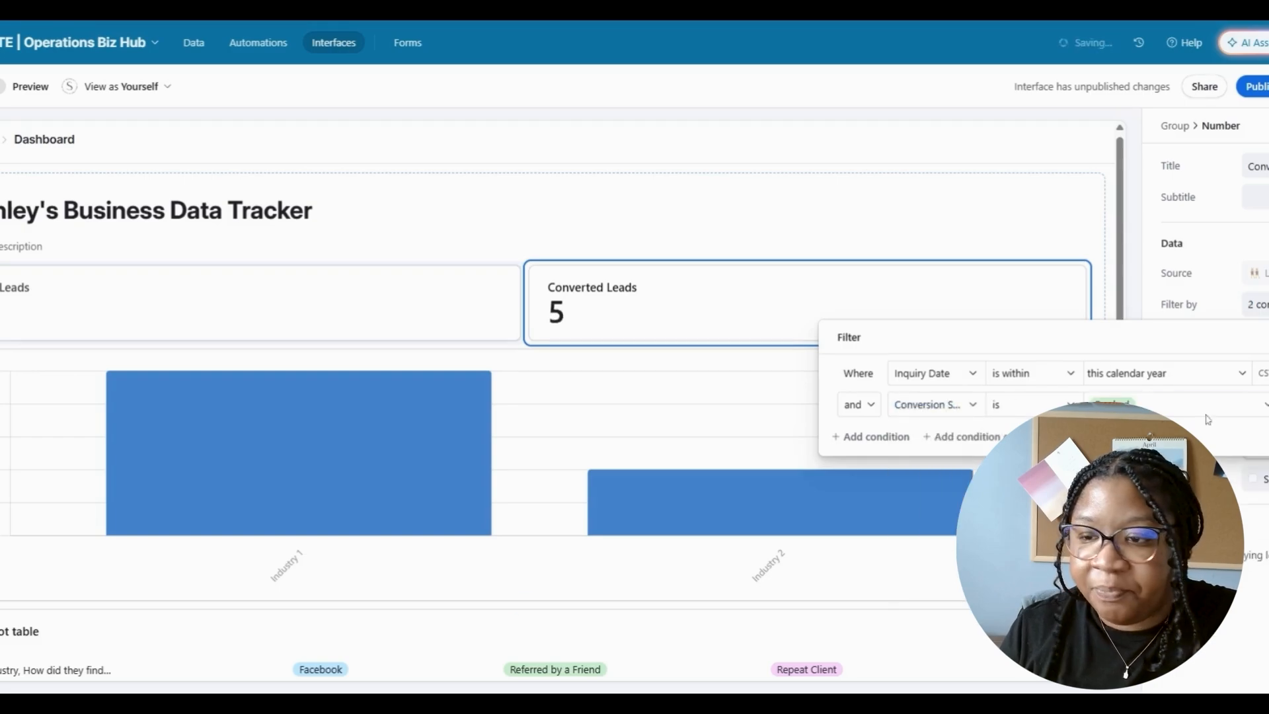
# - Colour the Converted Leads card light green
pyautogui.click(1262, 480)
pyautogui.click(1217, 546)
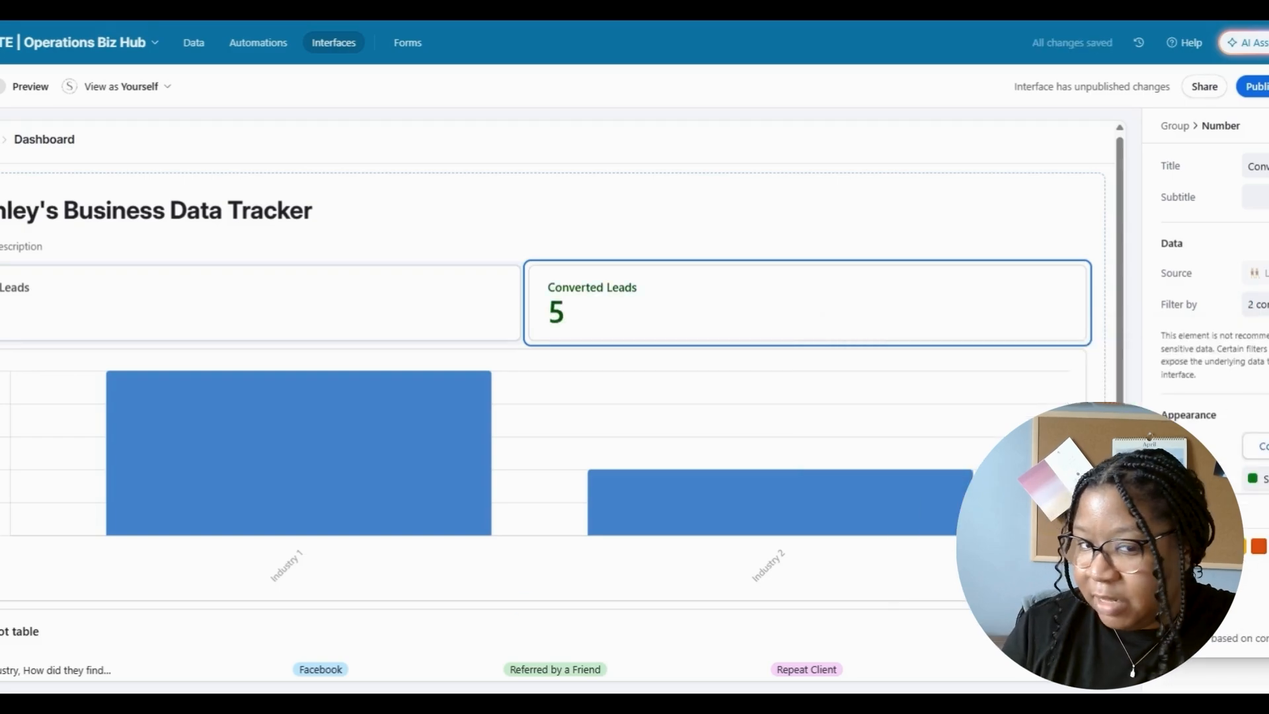
pyautogui.click(1224, 583)
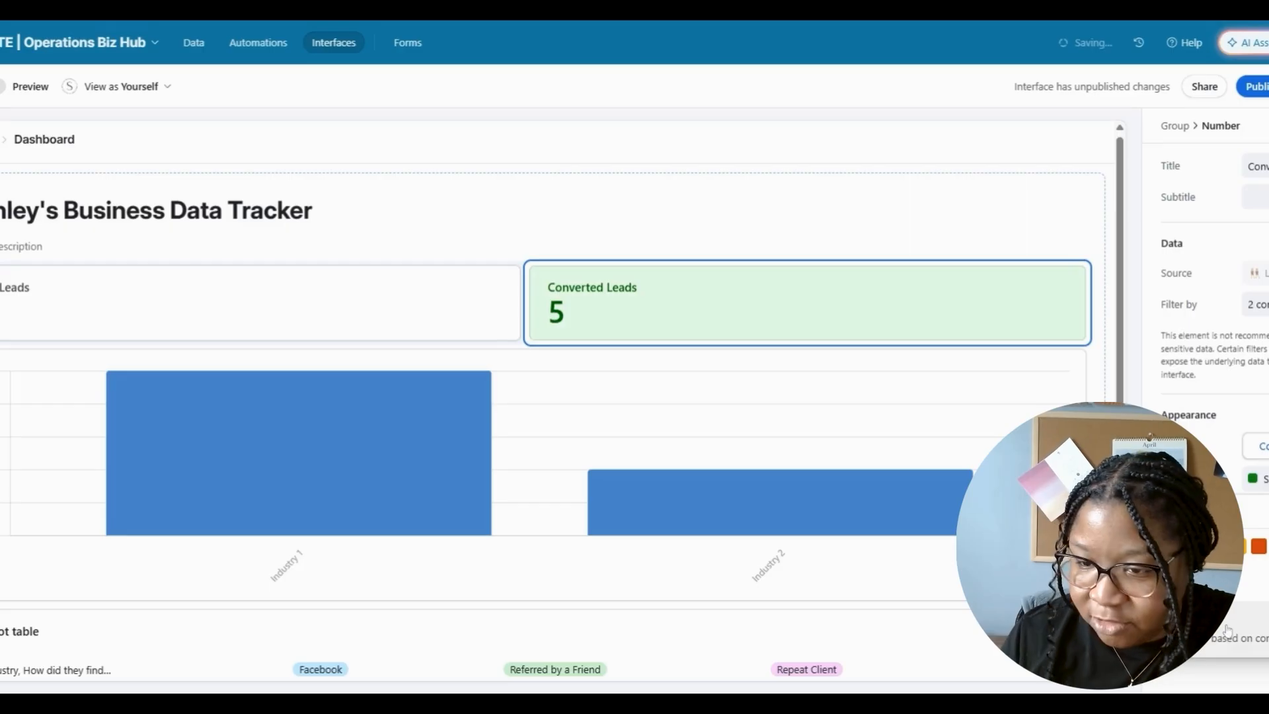
pyautogui.click(1099, 303)
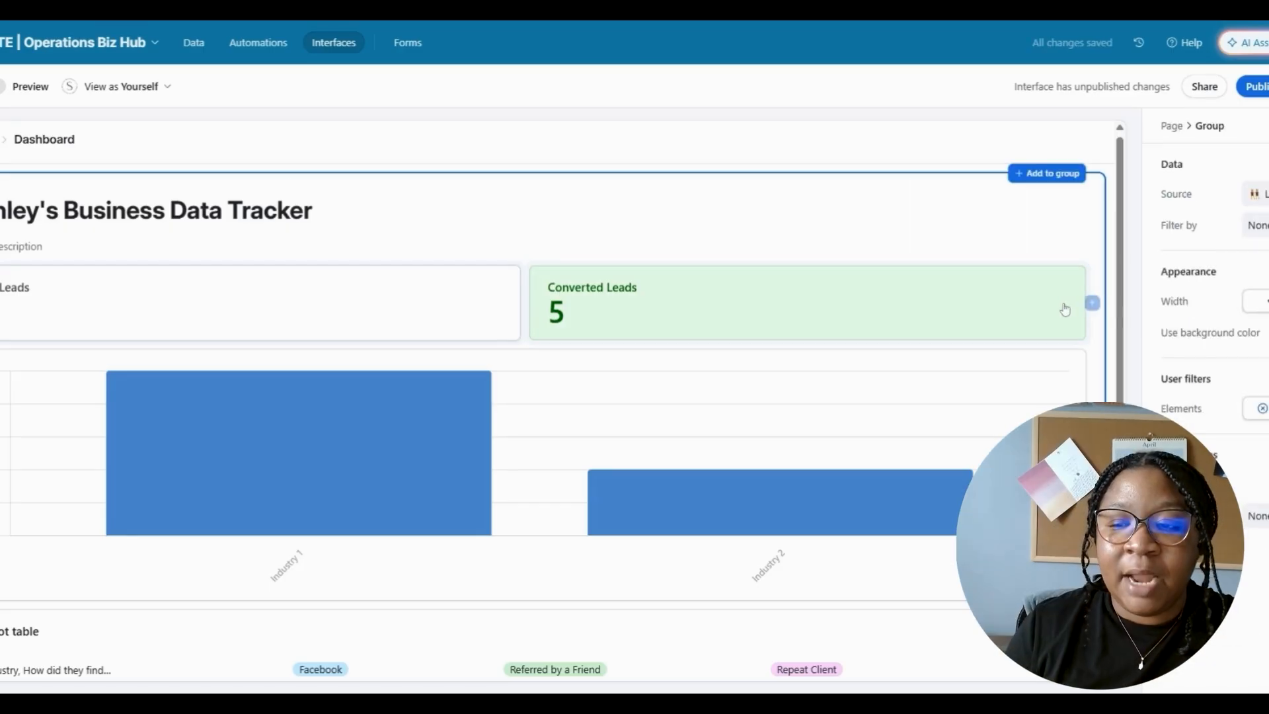
# - Add a third number card showing the Average of the inquiry-to-conversion days field
pyautogui.click(1093, 303)
pyautogui.click(1103, 336)
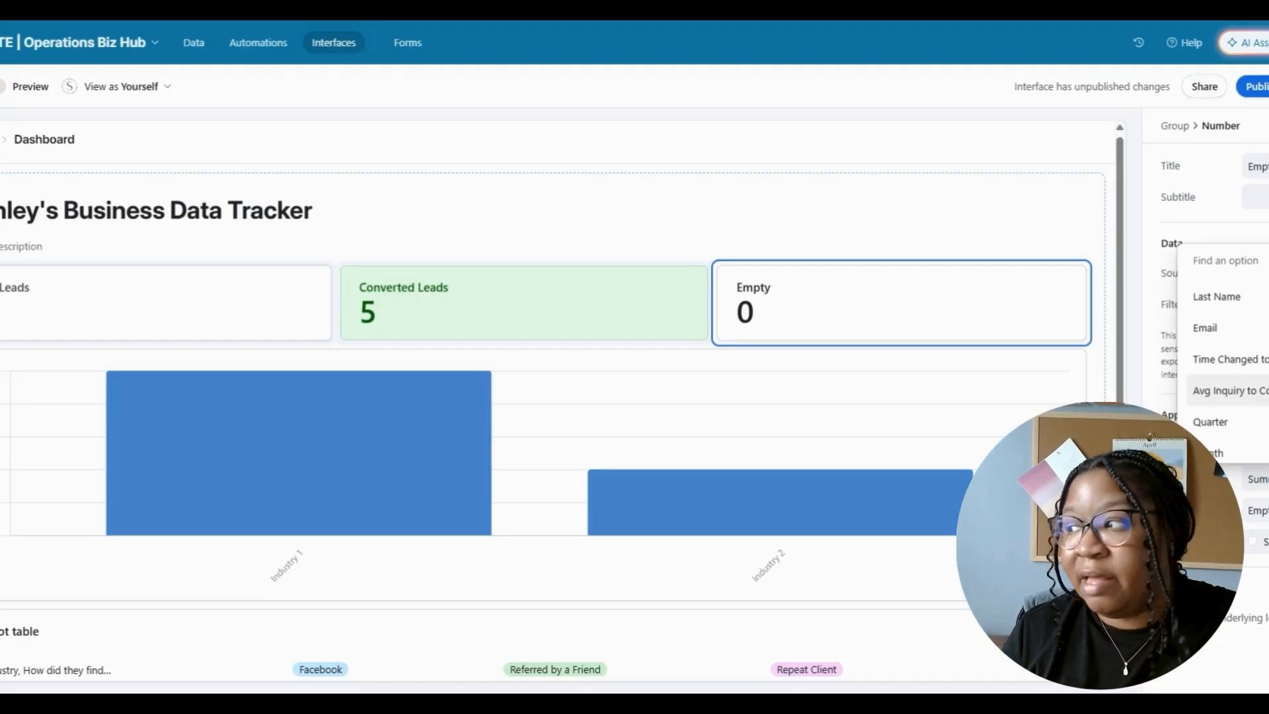
pyautogui.scroll(5, 1226, 357)
pyautogui.scroll(-8, 1226, 357)
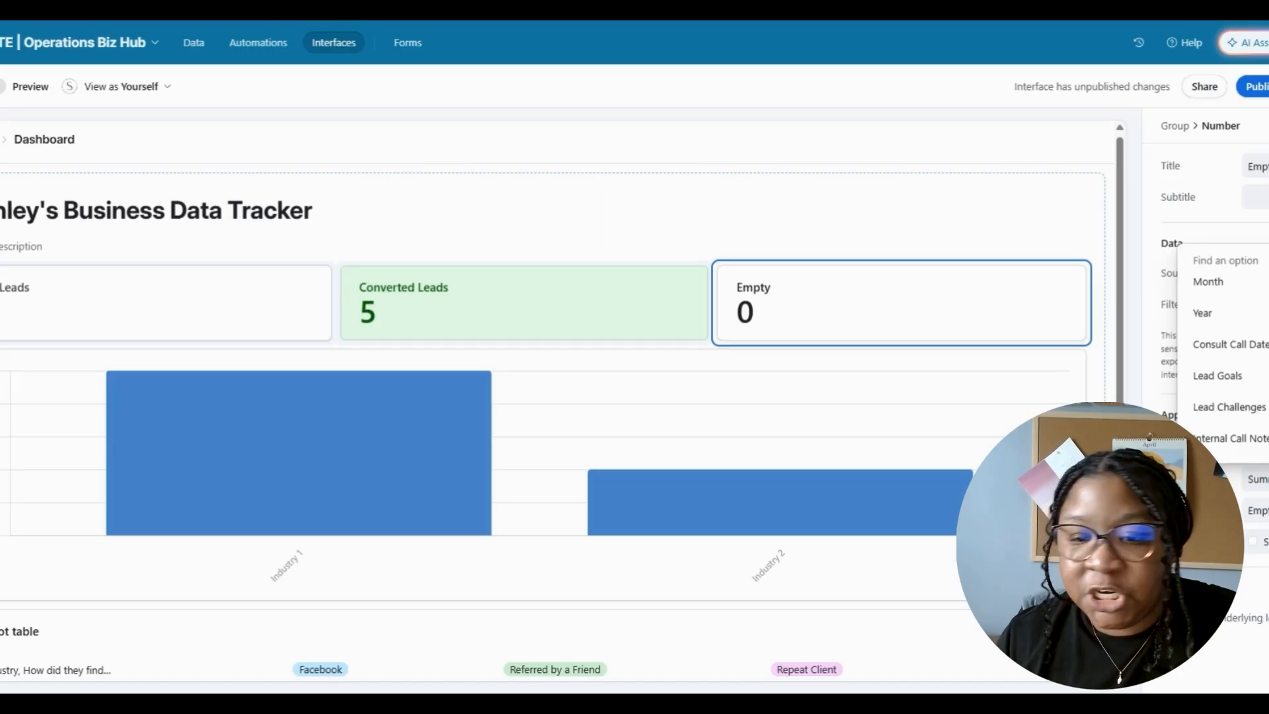
pyautogui.scroll(3, 1226, 357)
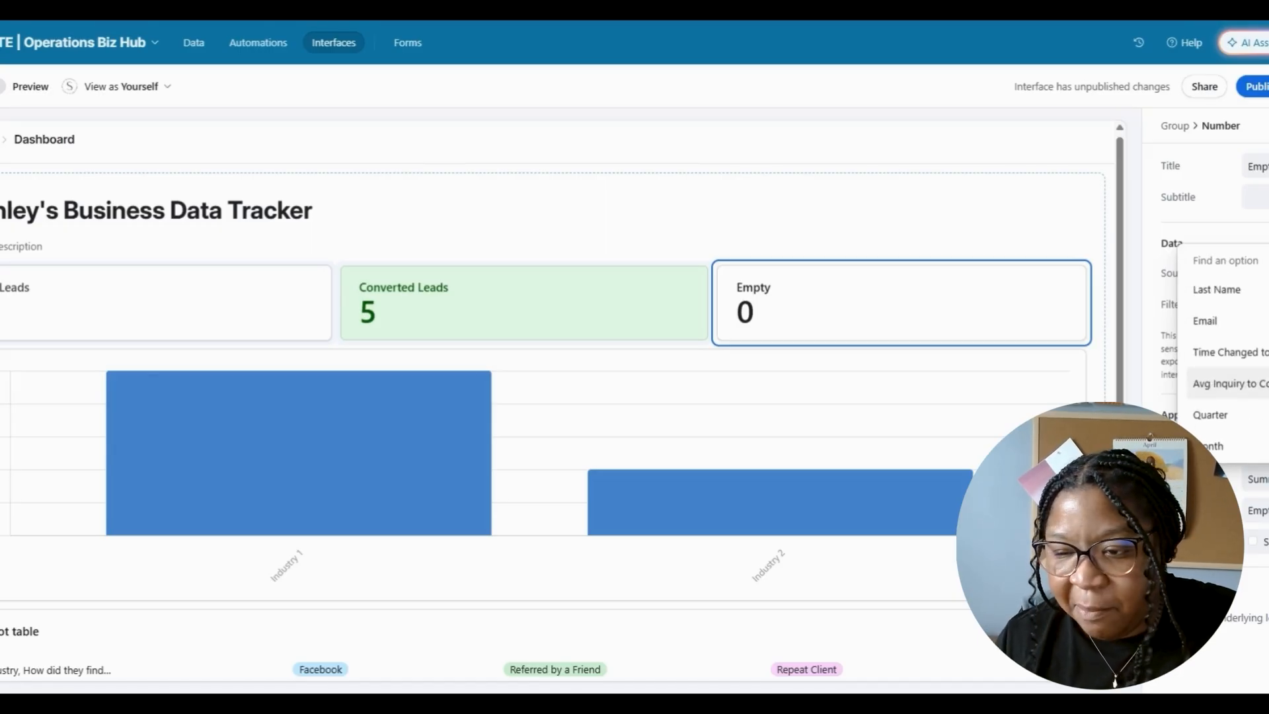
pyautogui.click(1226, 384)
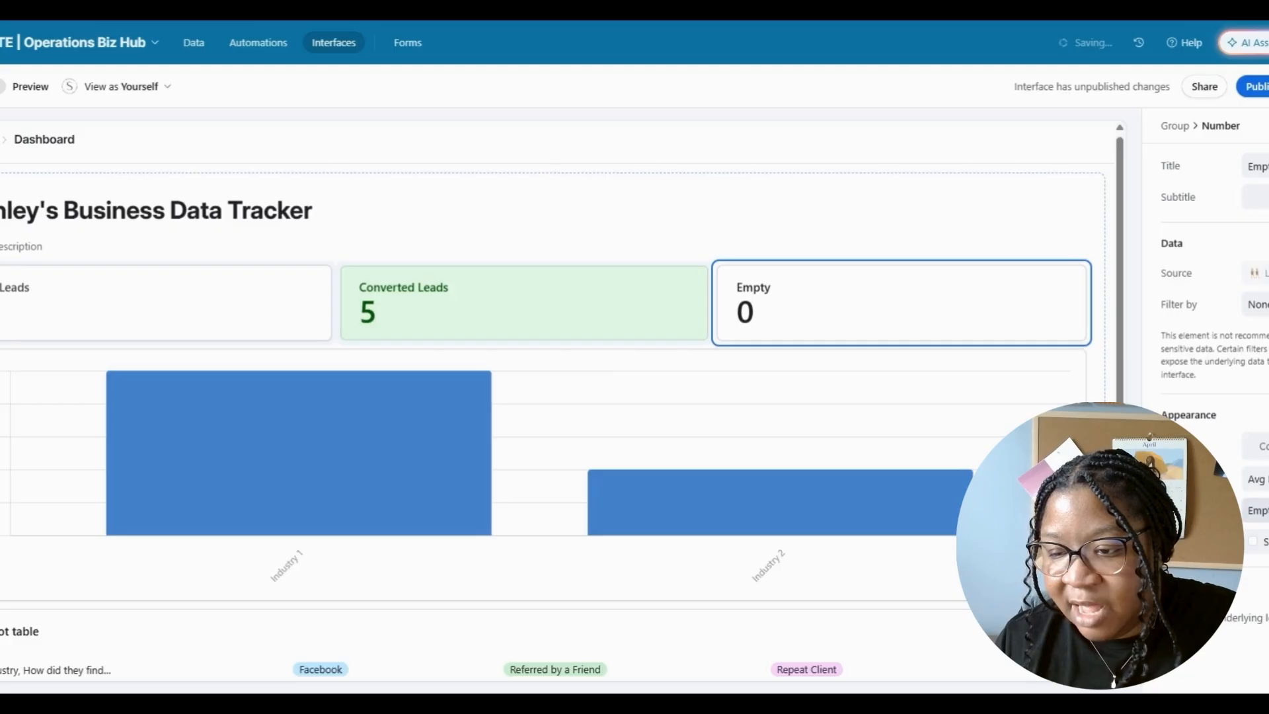
pyautogui.click(1258, 510)
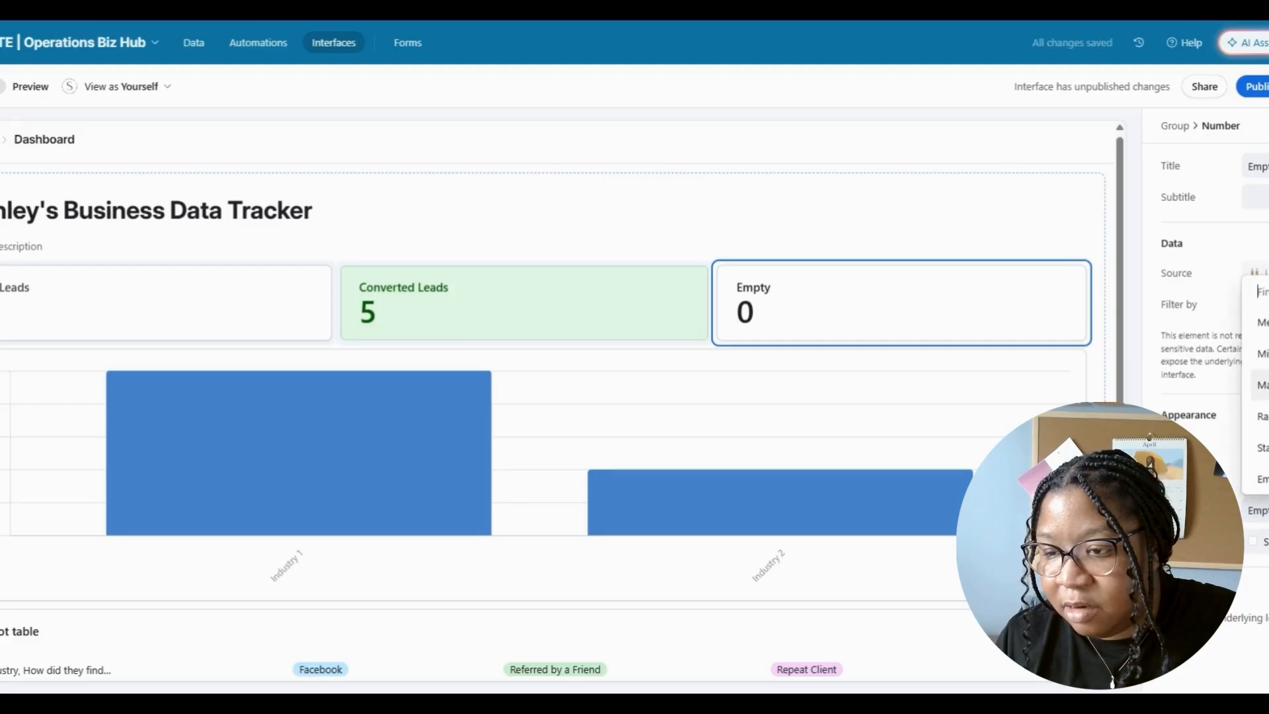
pyautogui.write('ave')
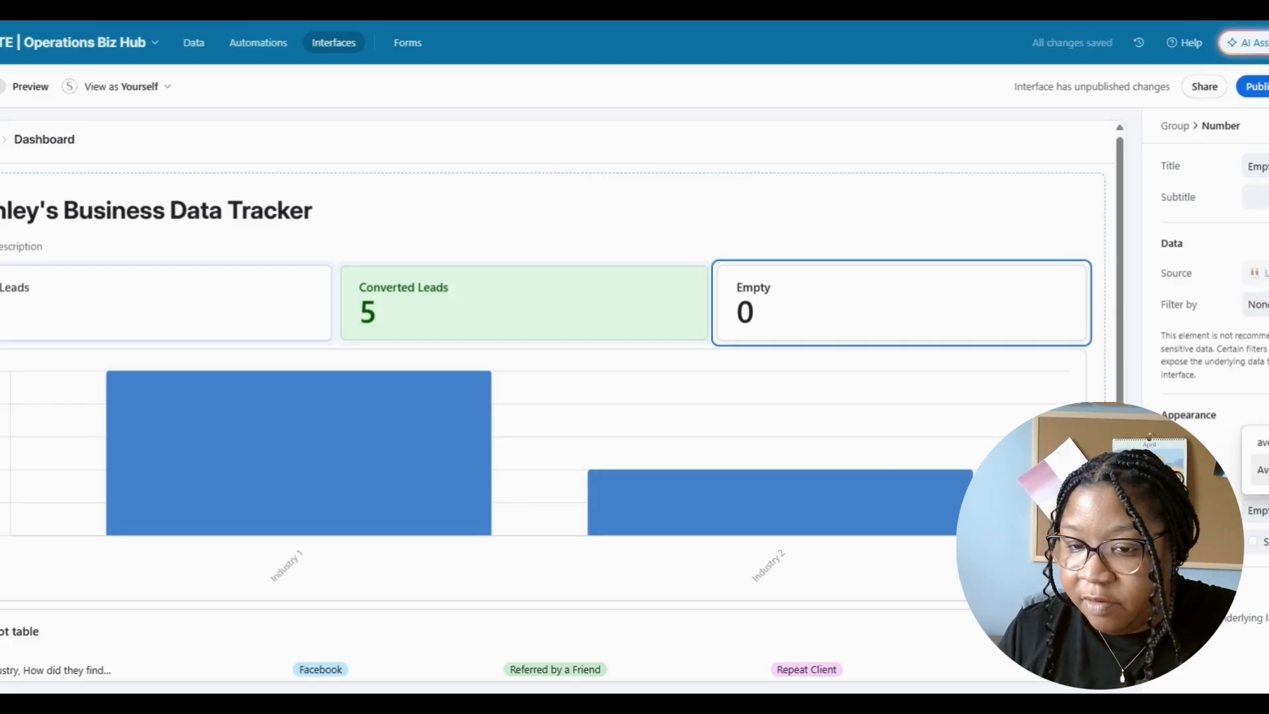
pyautogui.click(1261, 470)
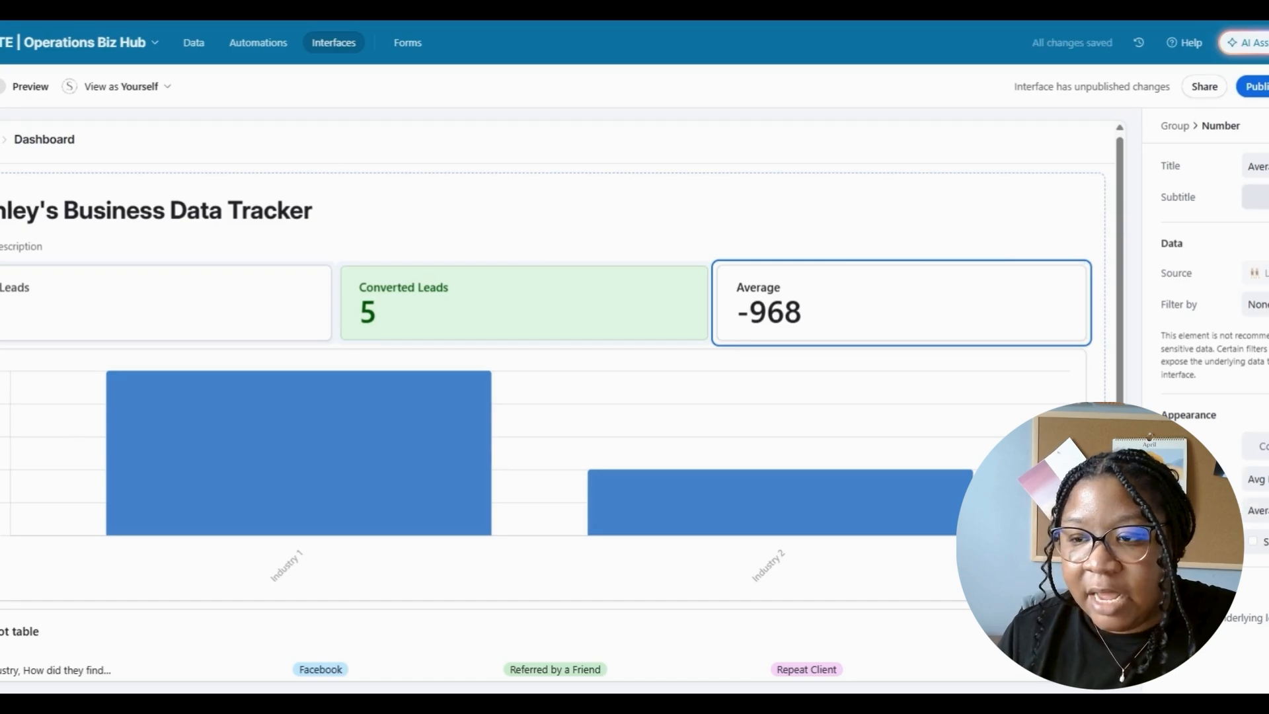
pyautogui.scroll(-2, 740, 285)
pyautogui.click(740, 283)
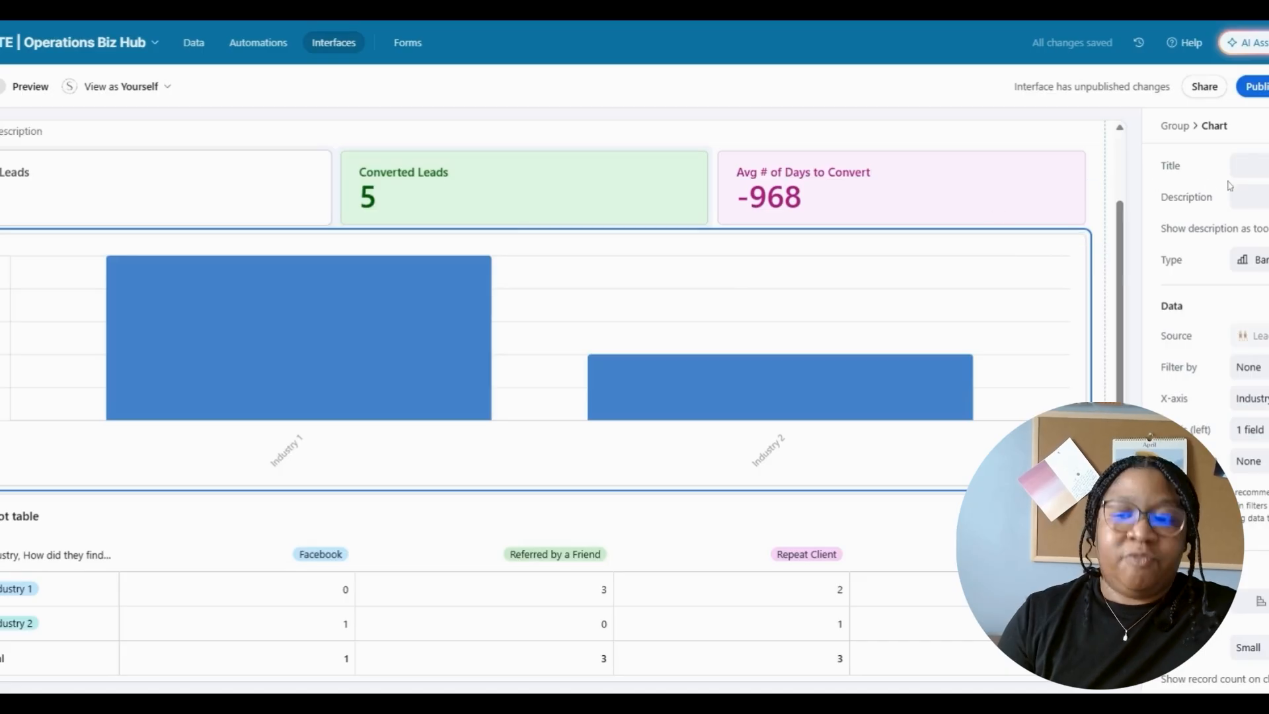
# - Title the bar chart 'Leads by Source' and set its x-axis to 'How did they find us?'
pyautogui.click(1249, 165)
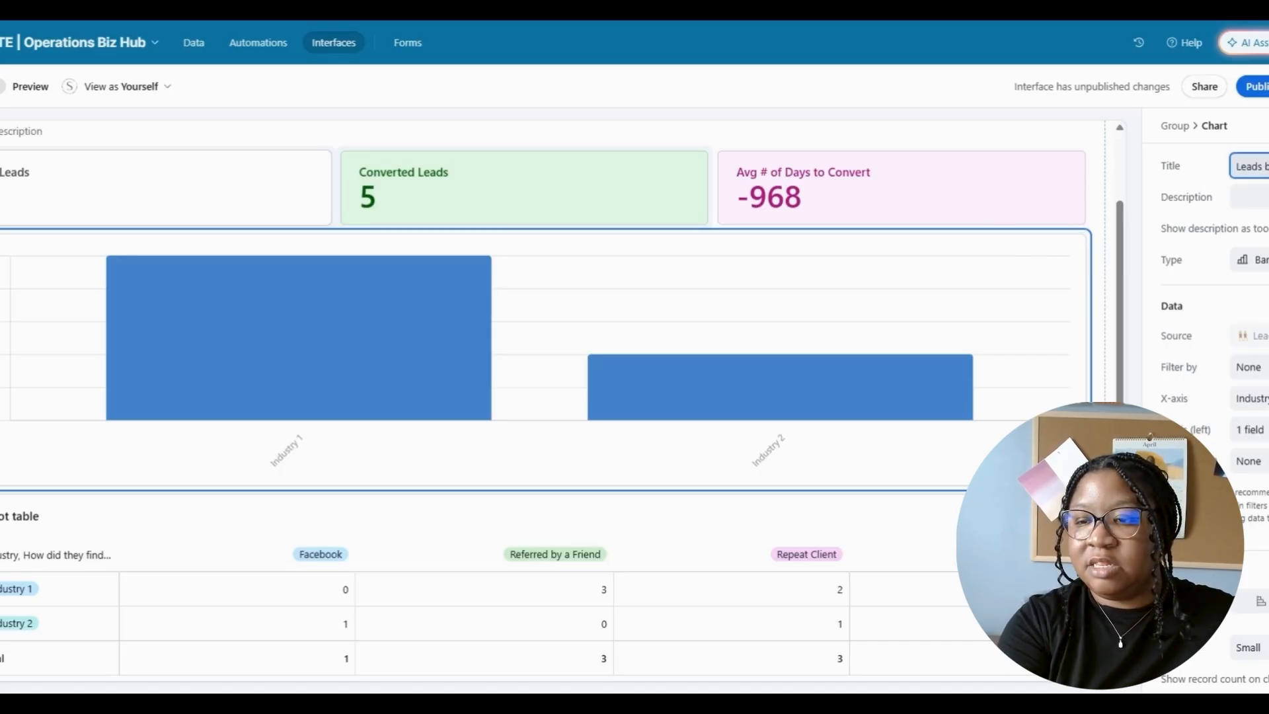
pyautogui.click(1251, 399)
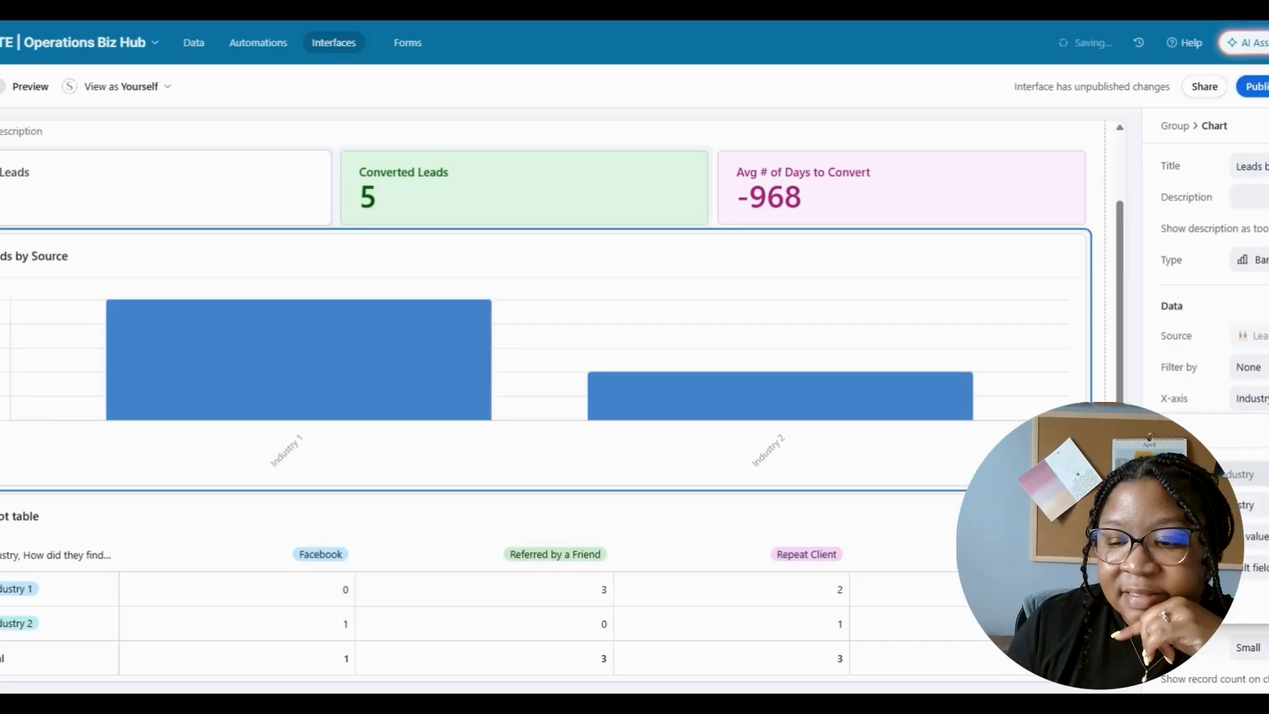
pyautogui.click(1255, 505)
pyautogui.scroll(-1, 1213, 376)
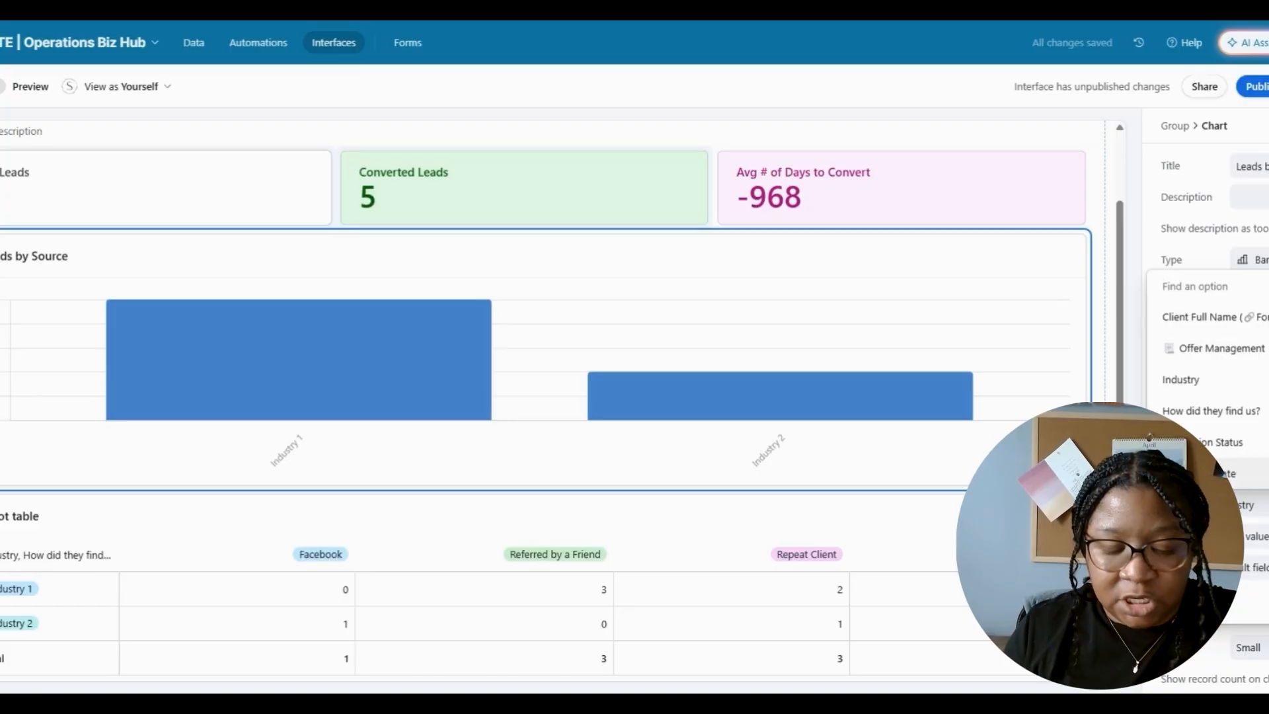
pyautogui.write('s')
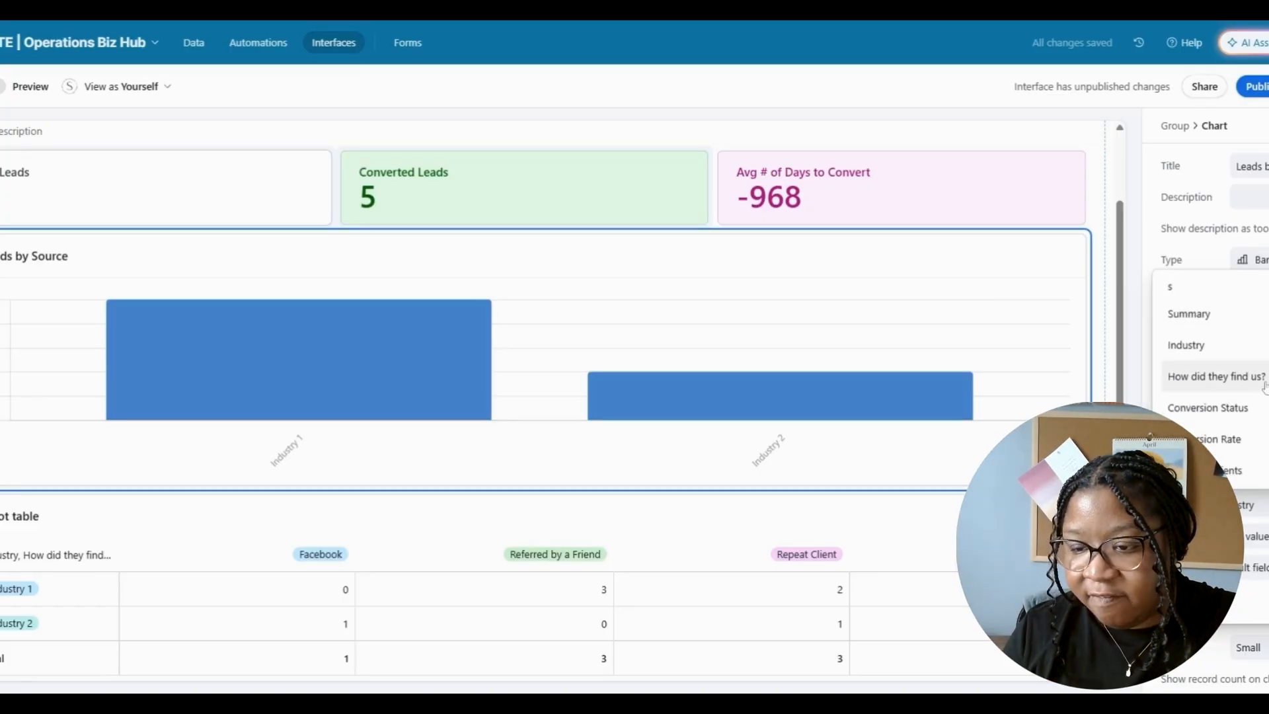
pyautogui.click(1265, 385)
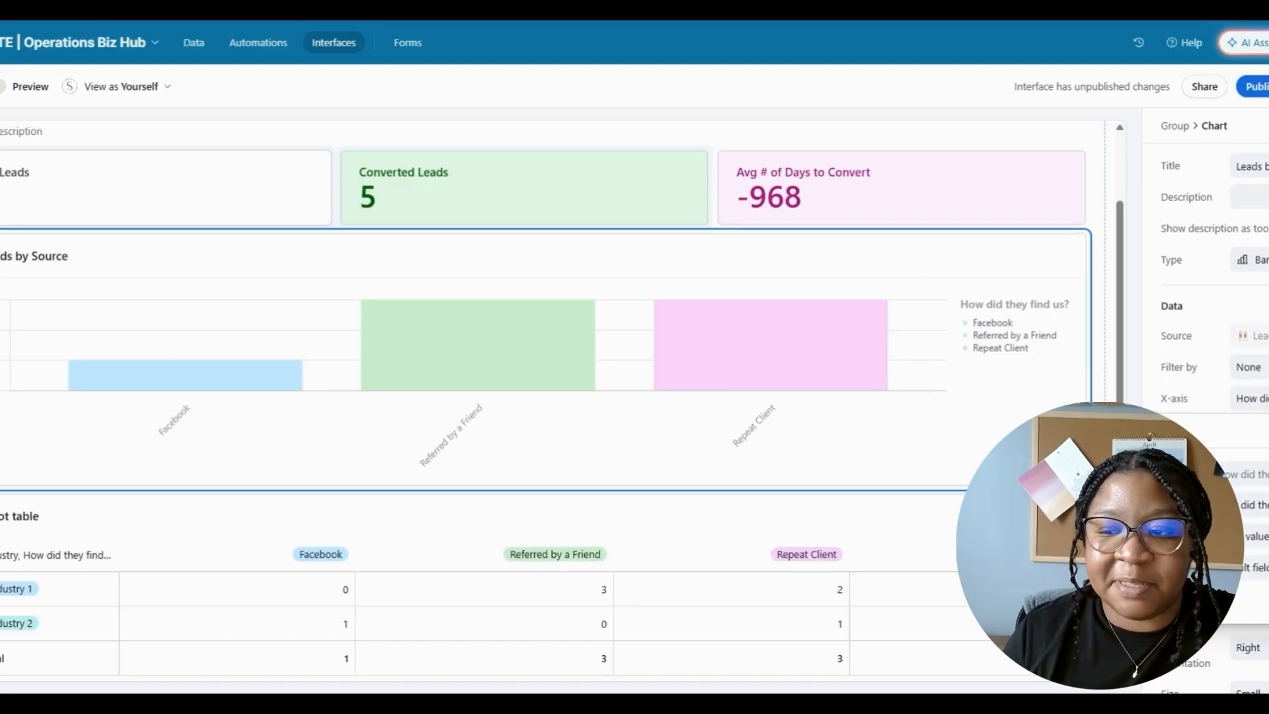
# - Add an Inquiry Date within-range filter condition to the bar chart
pyautogui.click(1248, 367)
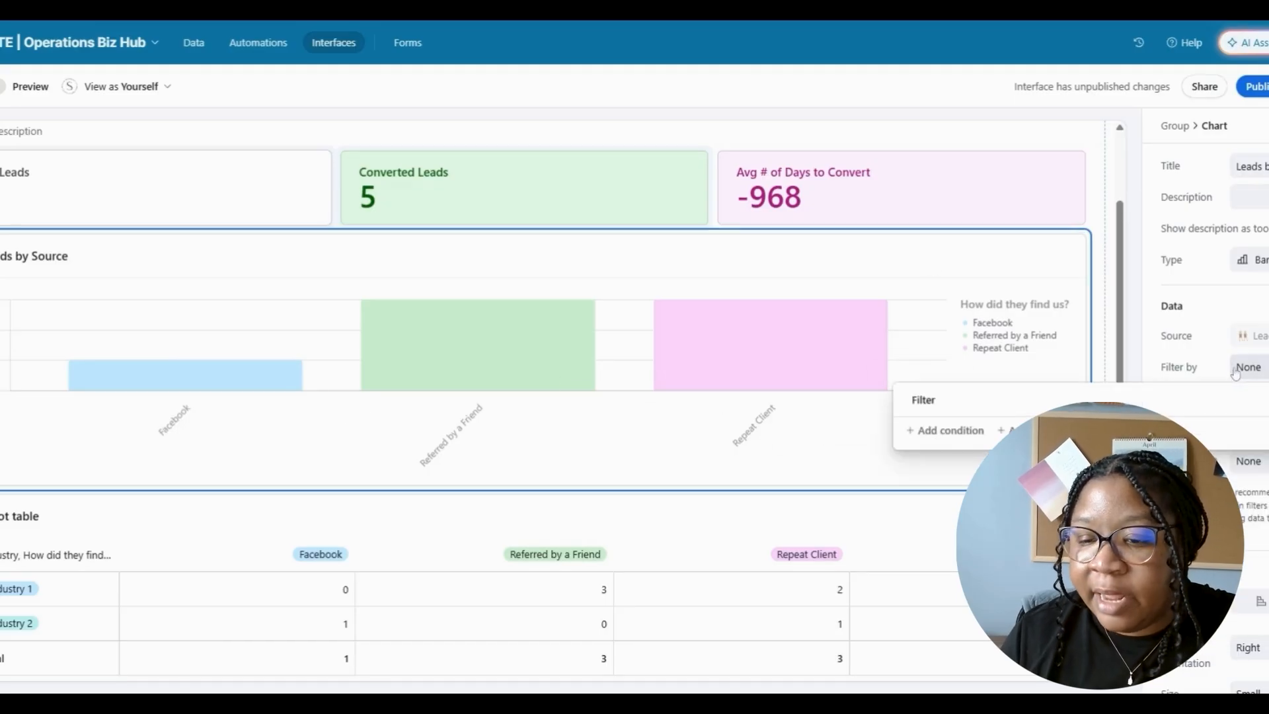
pyautogui.click(928, 439)
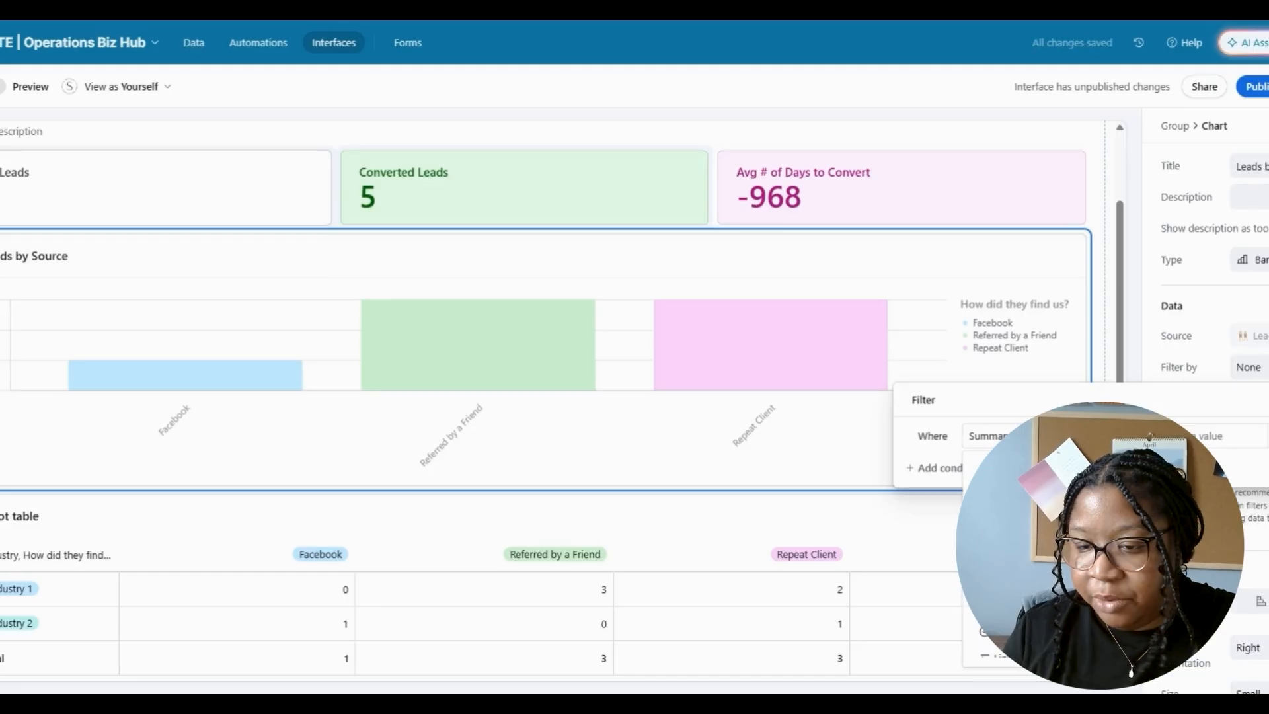
pyautogui.click(1009, 437)
pyautogui.click(1008, 506)
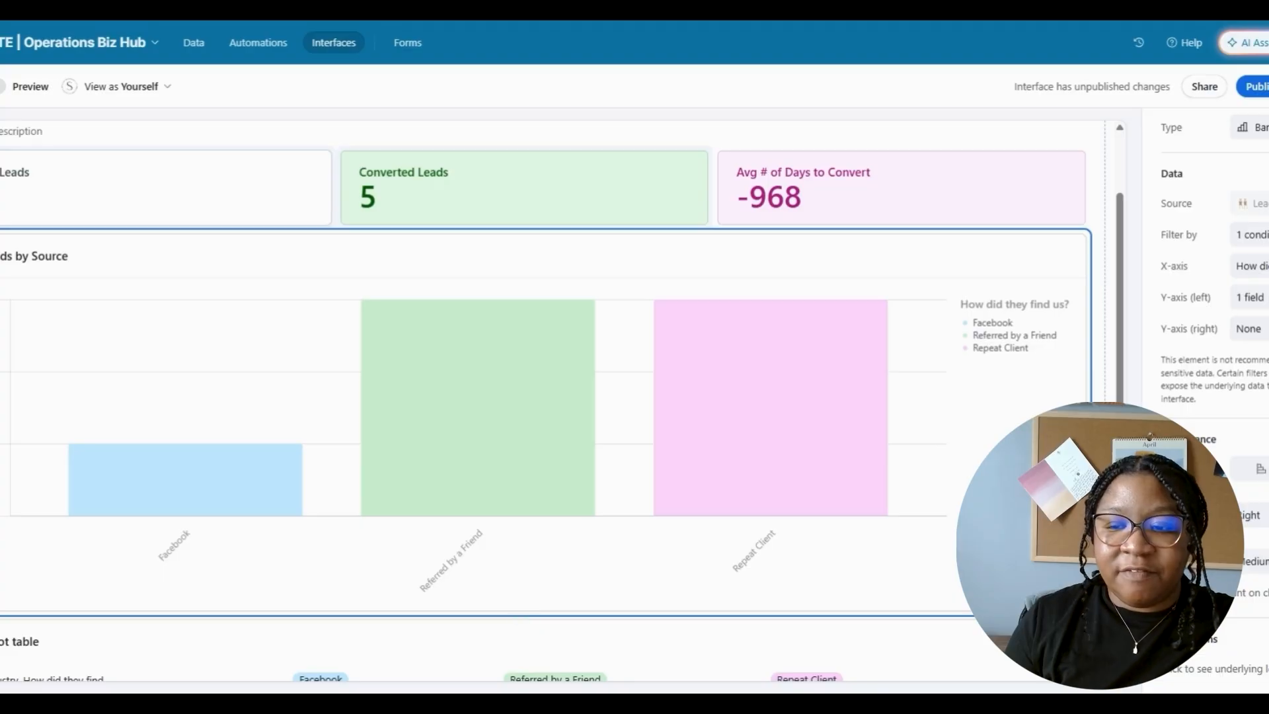
pyautogui.scroll(-1, 562, 396)
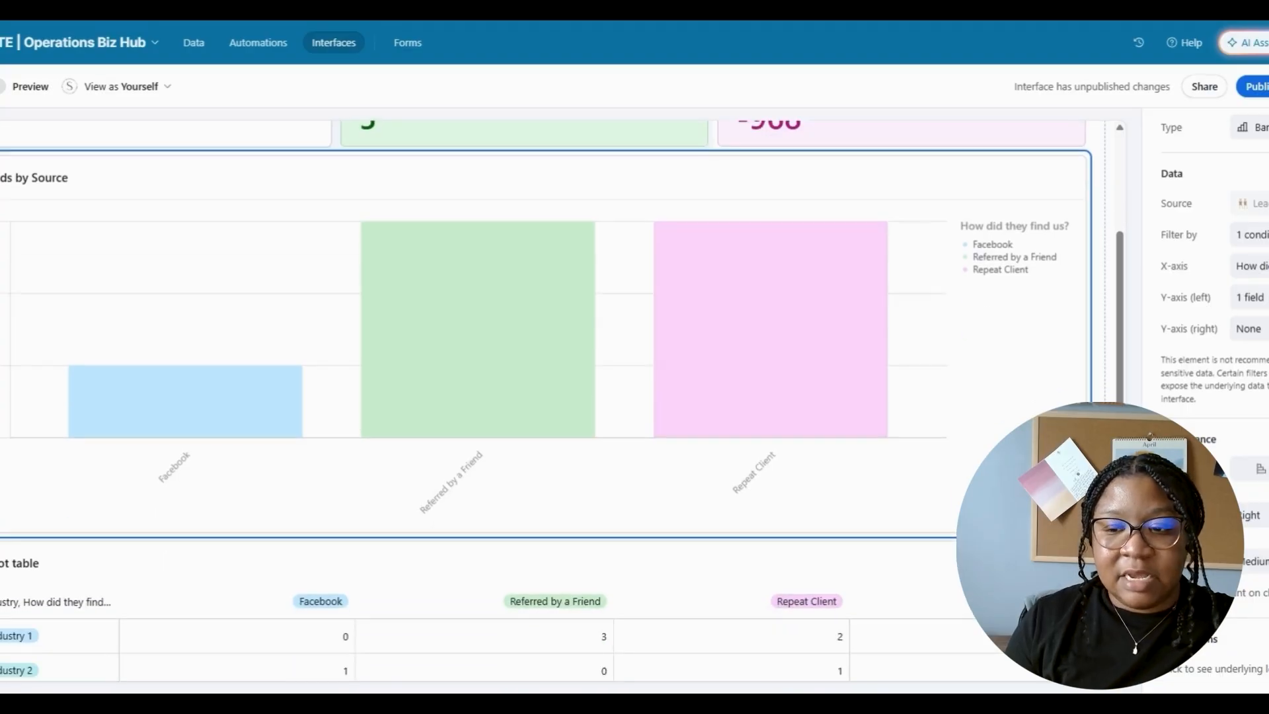
# - Add a line chart below with Month on the x-axis and average Conversion Rate on the y-axis
pyautogui.click(524, 538)
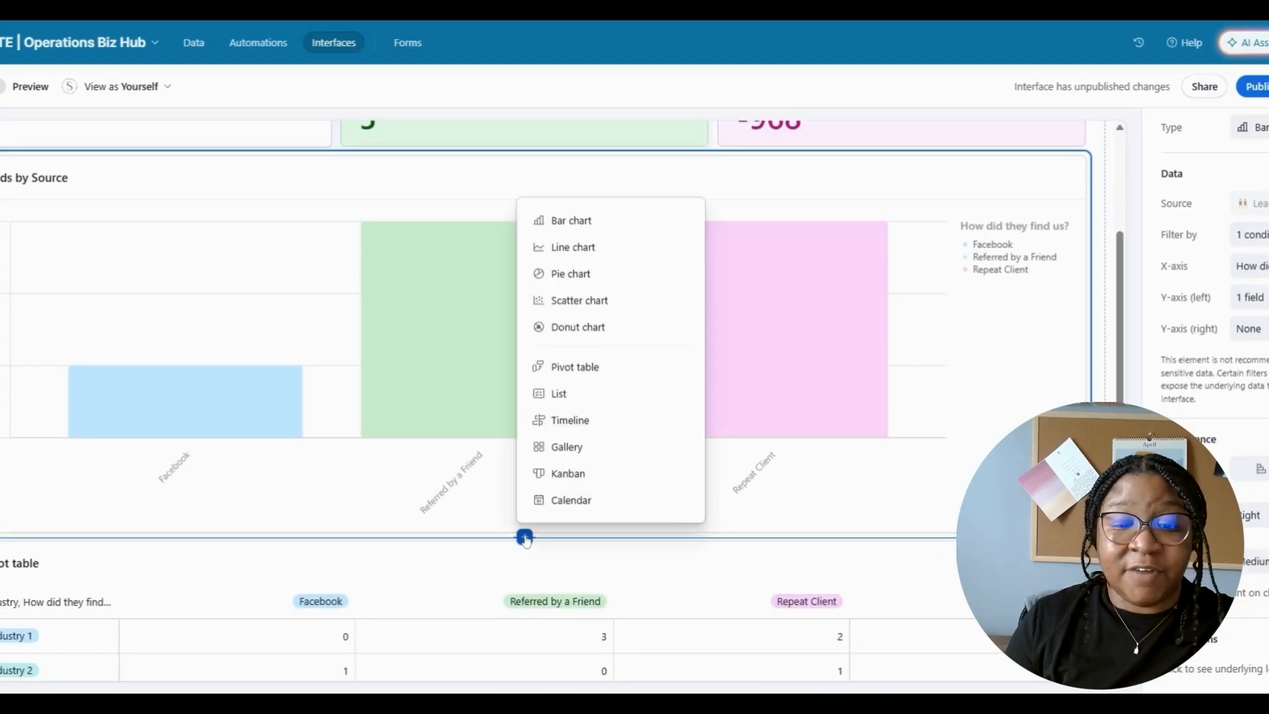
pyautogui.click(593, 249)
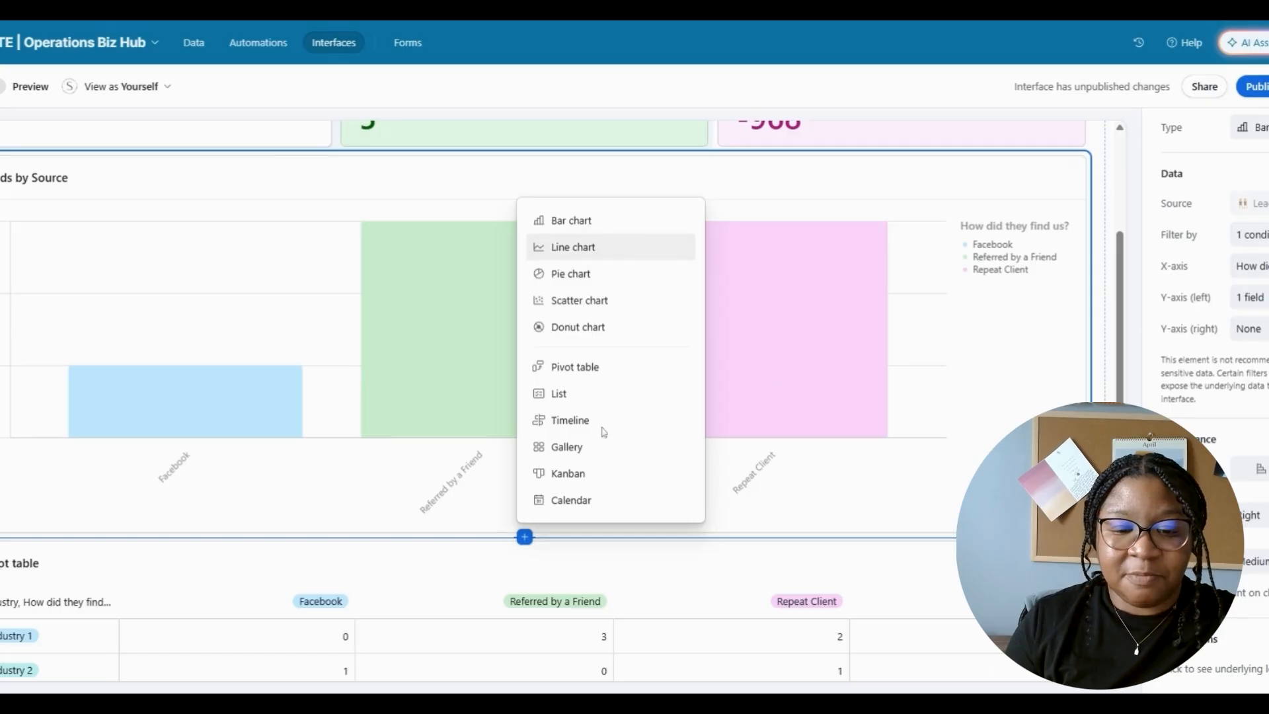
pyautogui.moveTo(1120, 297); pyautogui.dragTo(1119, 393)
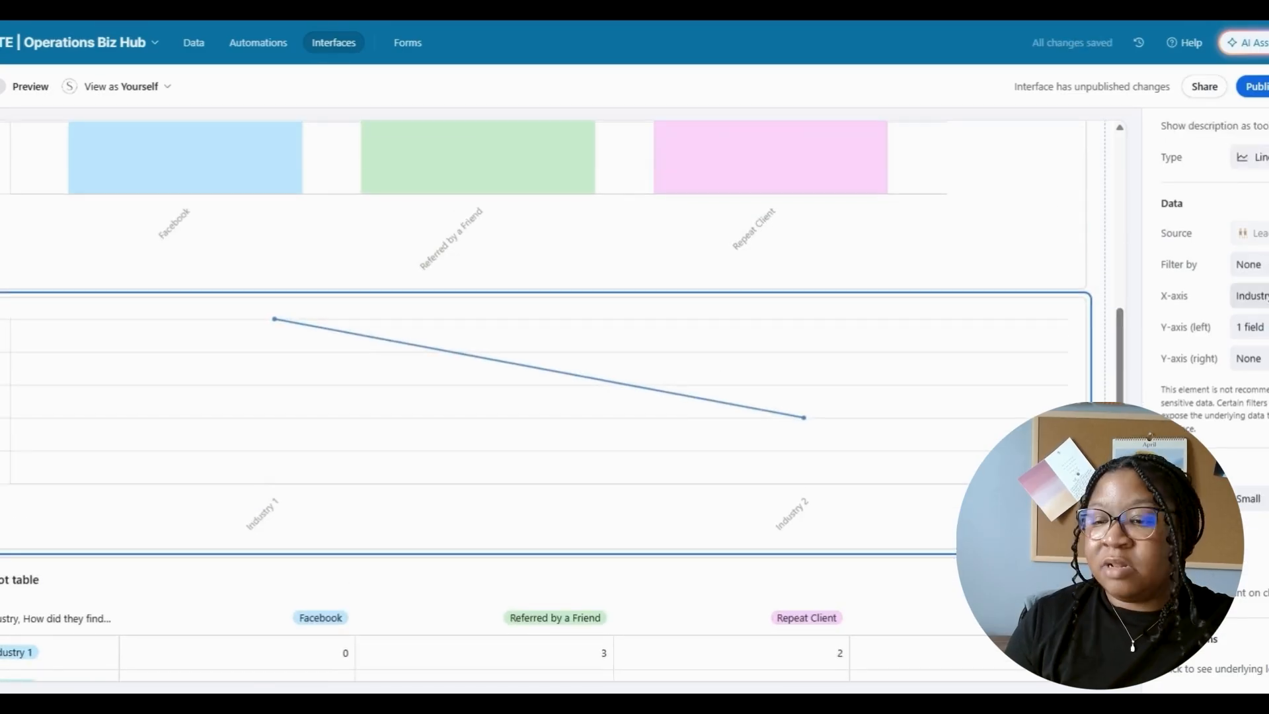
pyautogui.click(1251, 295)
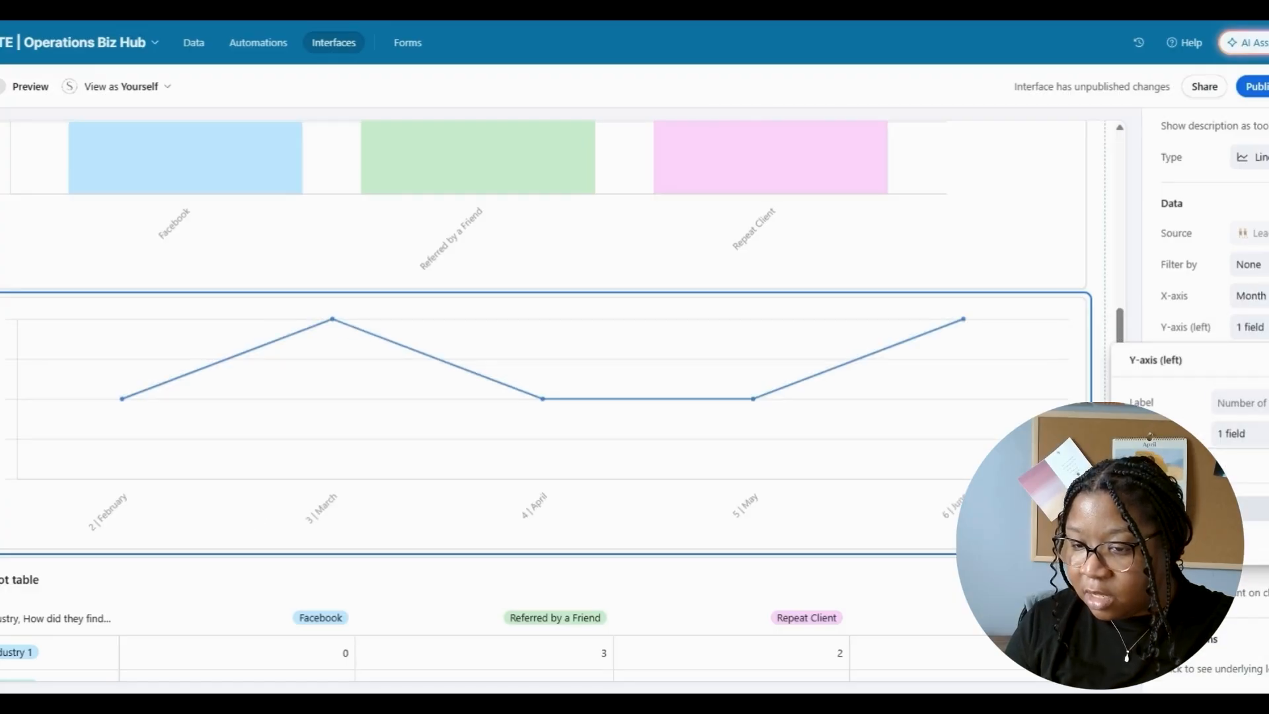
pyautogui.click(1260, 447)
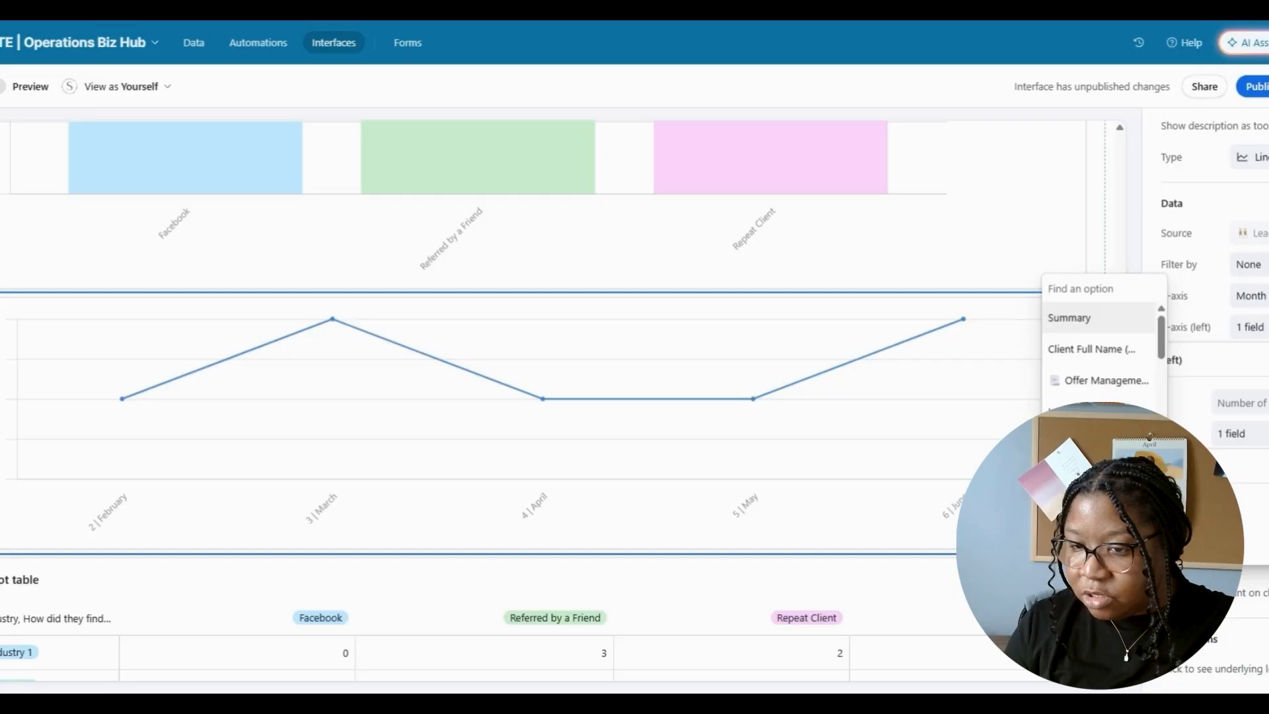
pyautogui.scroll(-3, 1166, 387)
pyautogui.click(1118, 368)
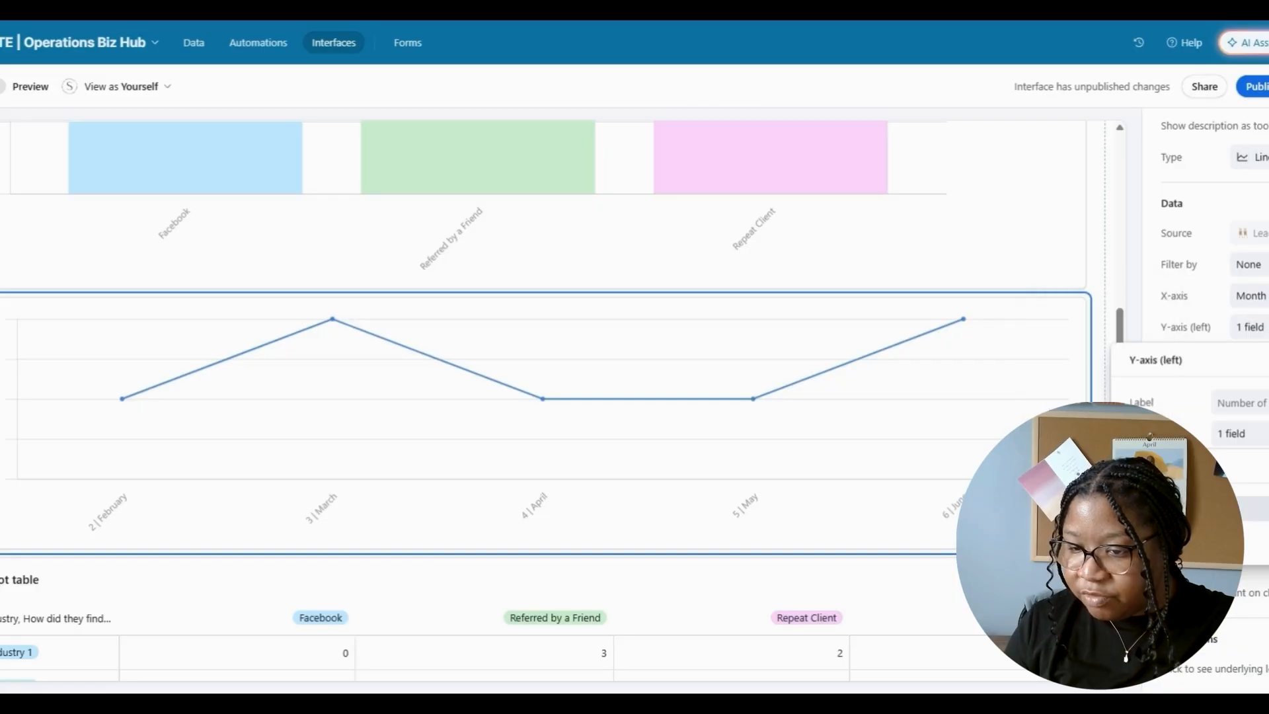
pyautogui.click(1235, 508)
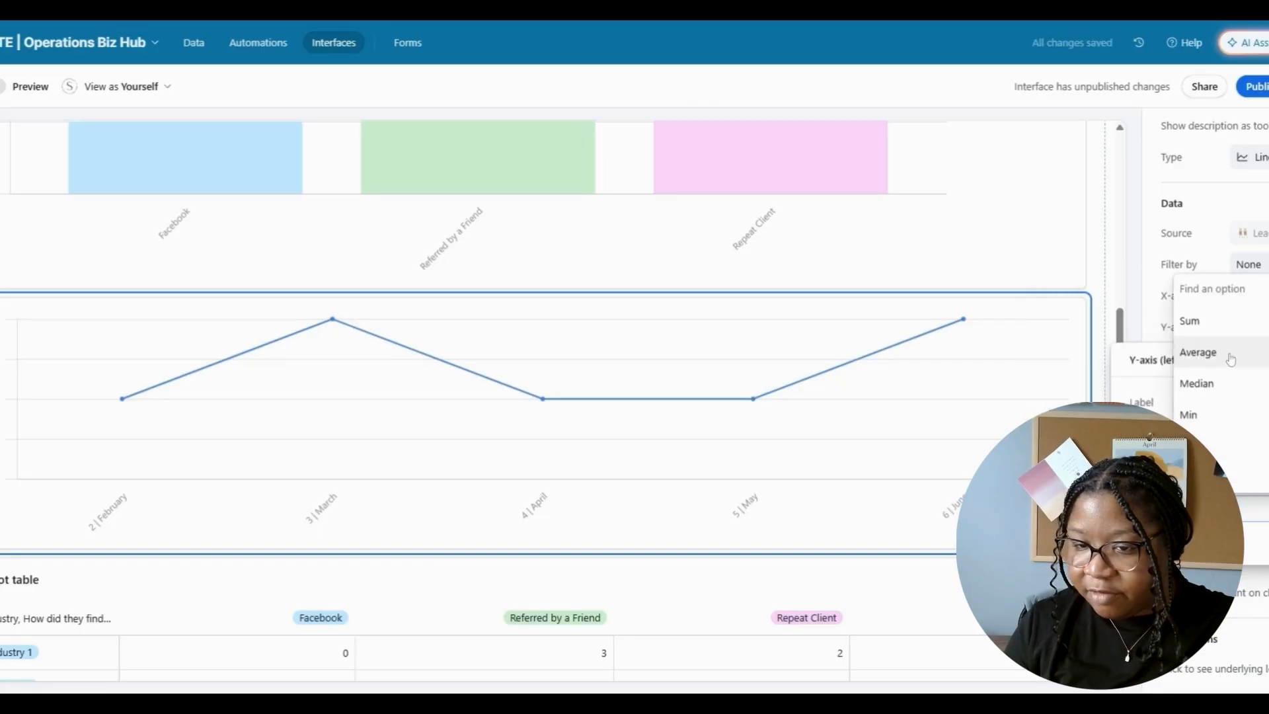
pyautogui.click(1210, 353)
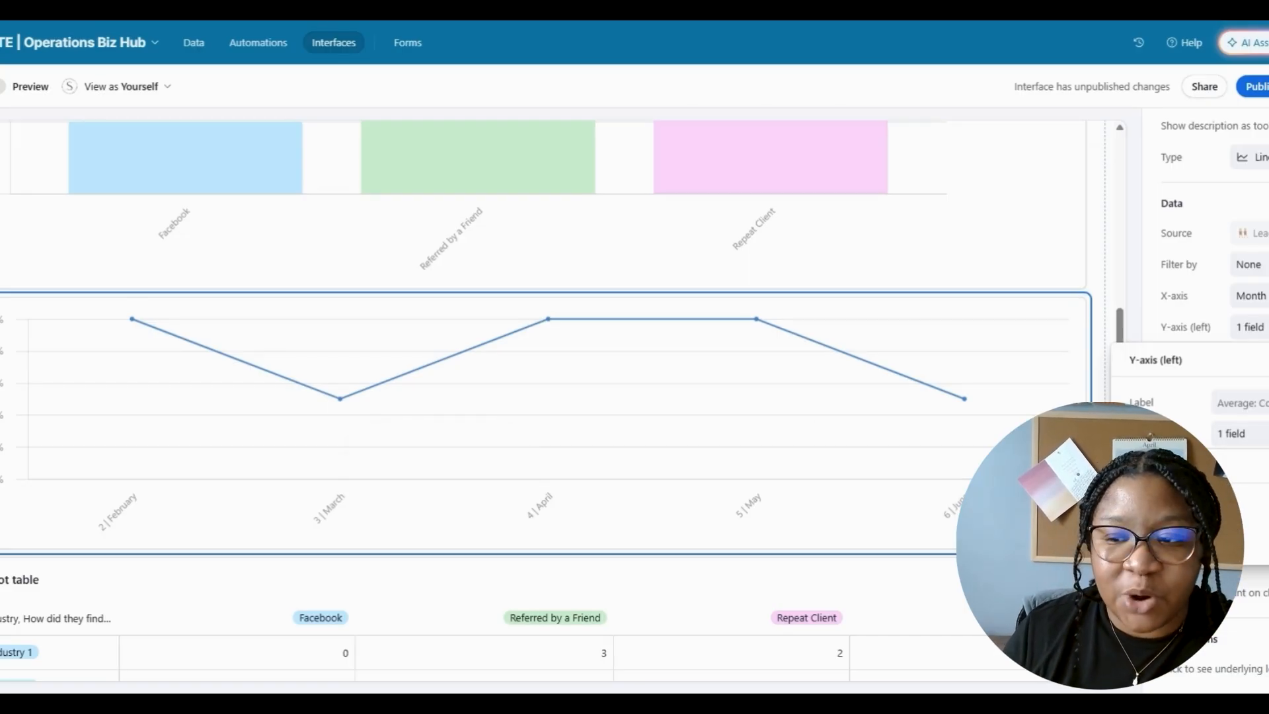
pyautogui.click(1268, 361)
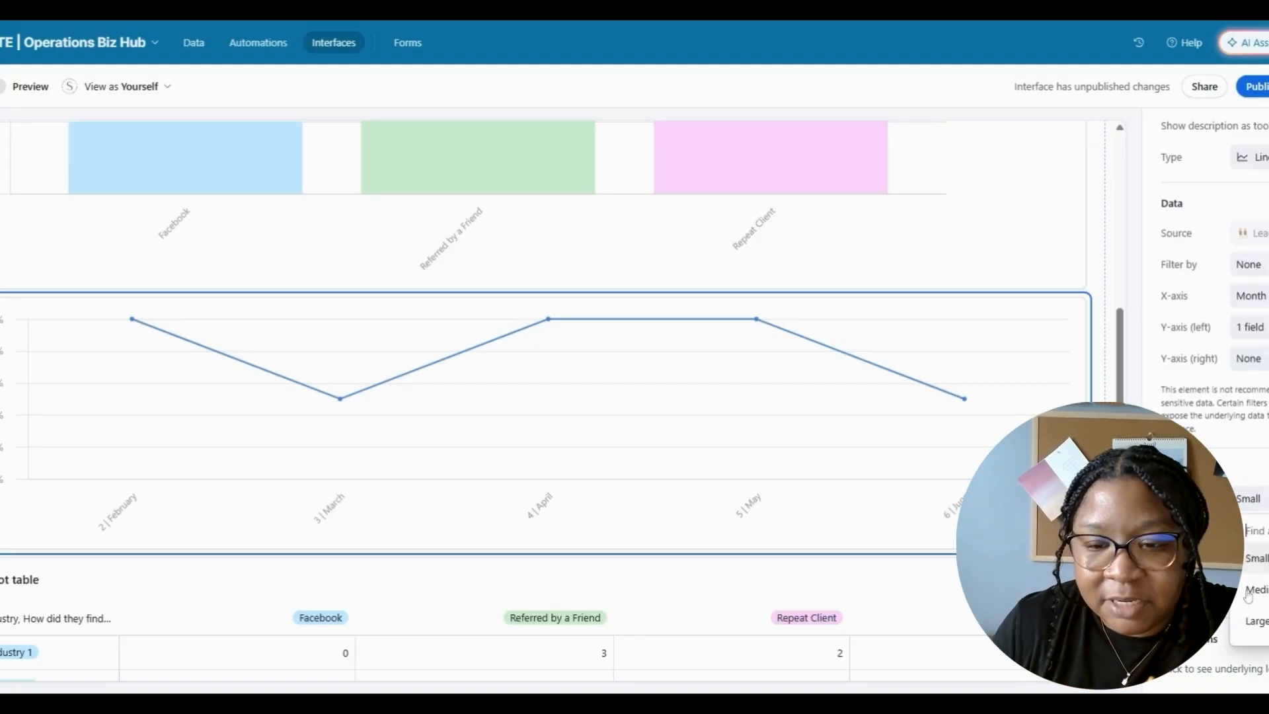
# - Make the line chart Medium and title it 'Average Conversion Rate by Month'
pyautogui.click(1252, 589)
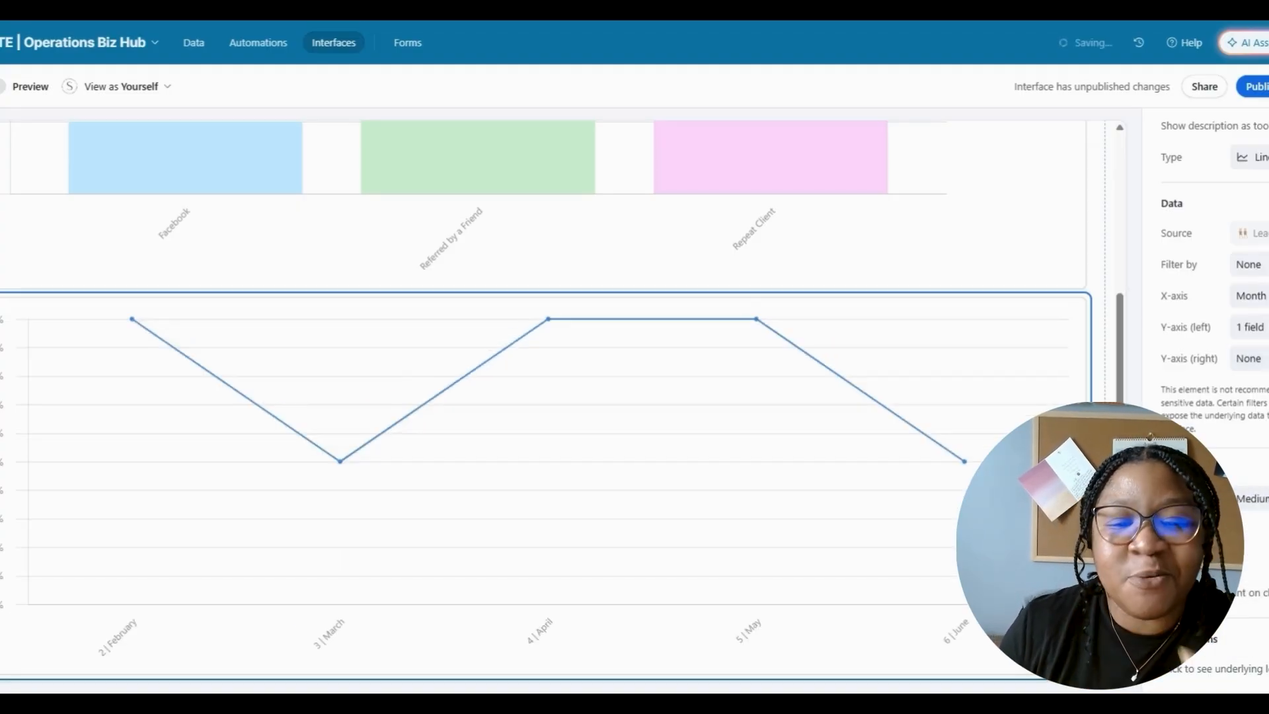
pyautogui.scroll(2, 1251, 397)
pyautogui.click(1253, 166)
pyautogui.write('Average')
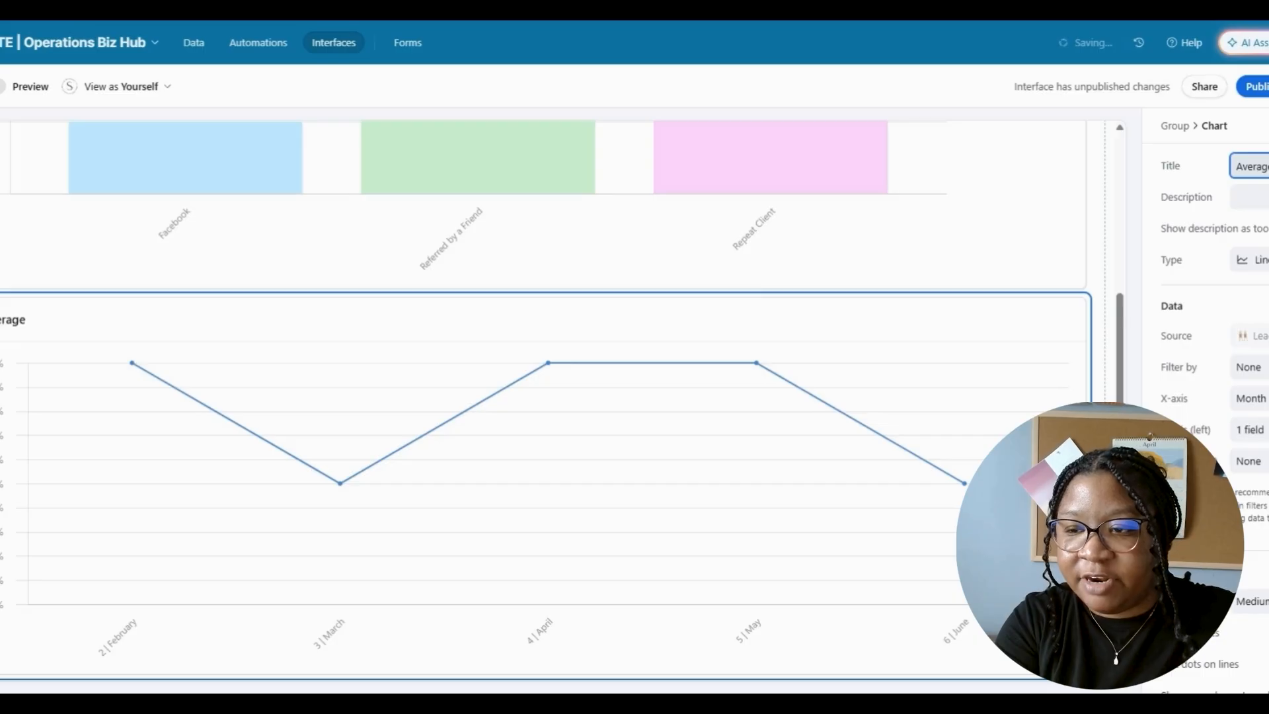
pyautogui.write(' Conversion')
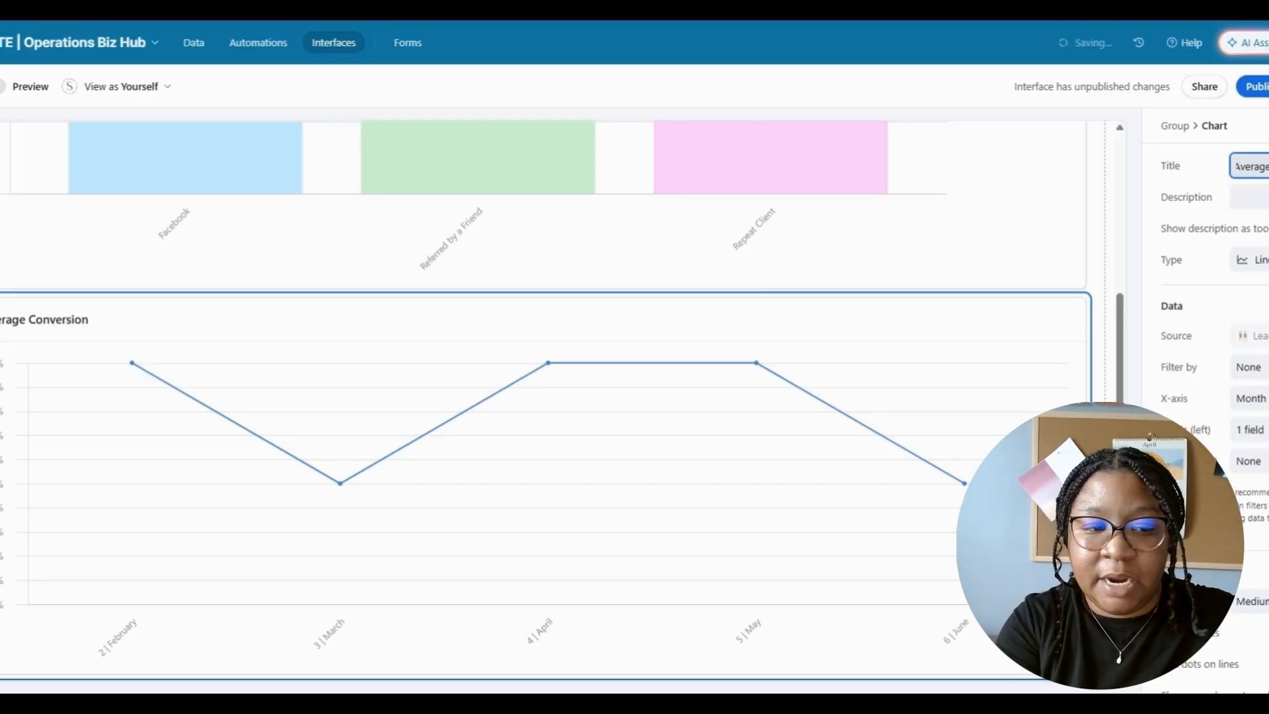
pyautogui.write(' Rate by Month')
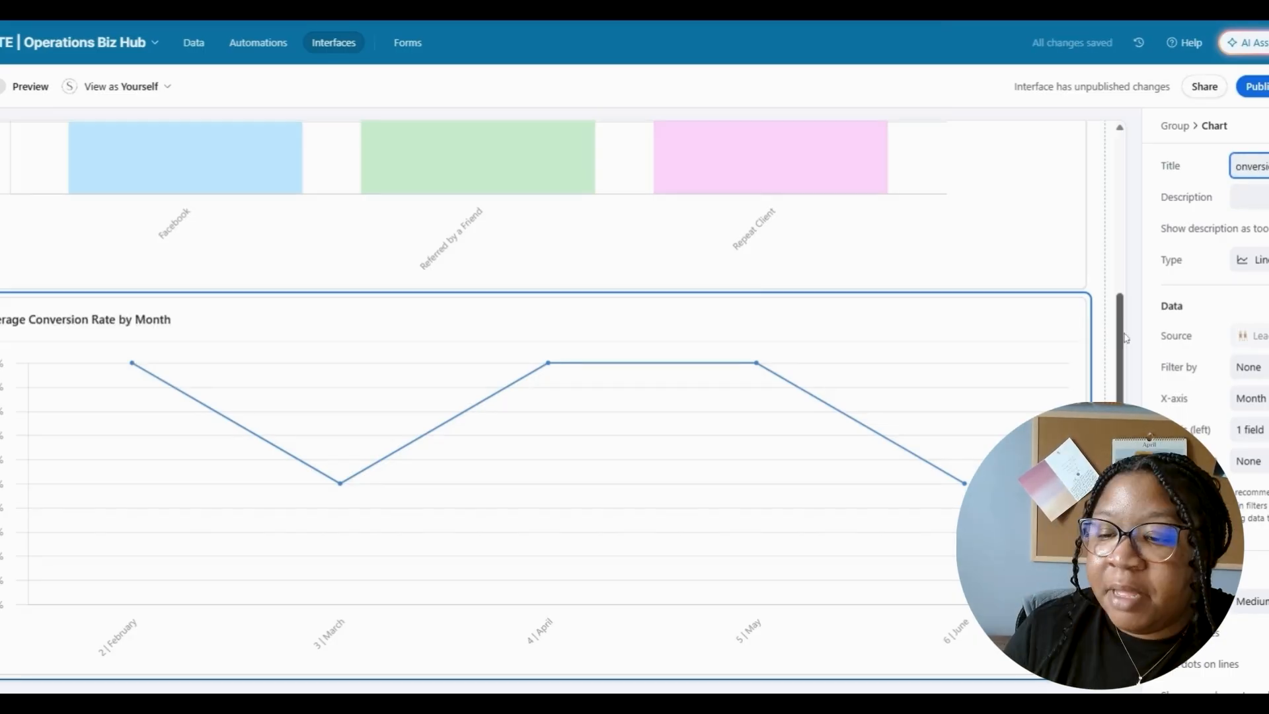
pyautogui.scroll(-4, 1259, 370)
# - Filter the line chart on Inquiry Date and delete the pivot table
pyautogui.click(1260, 368)
pyautogui.click(947, 434)
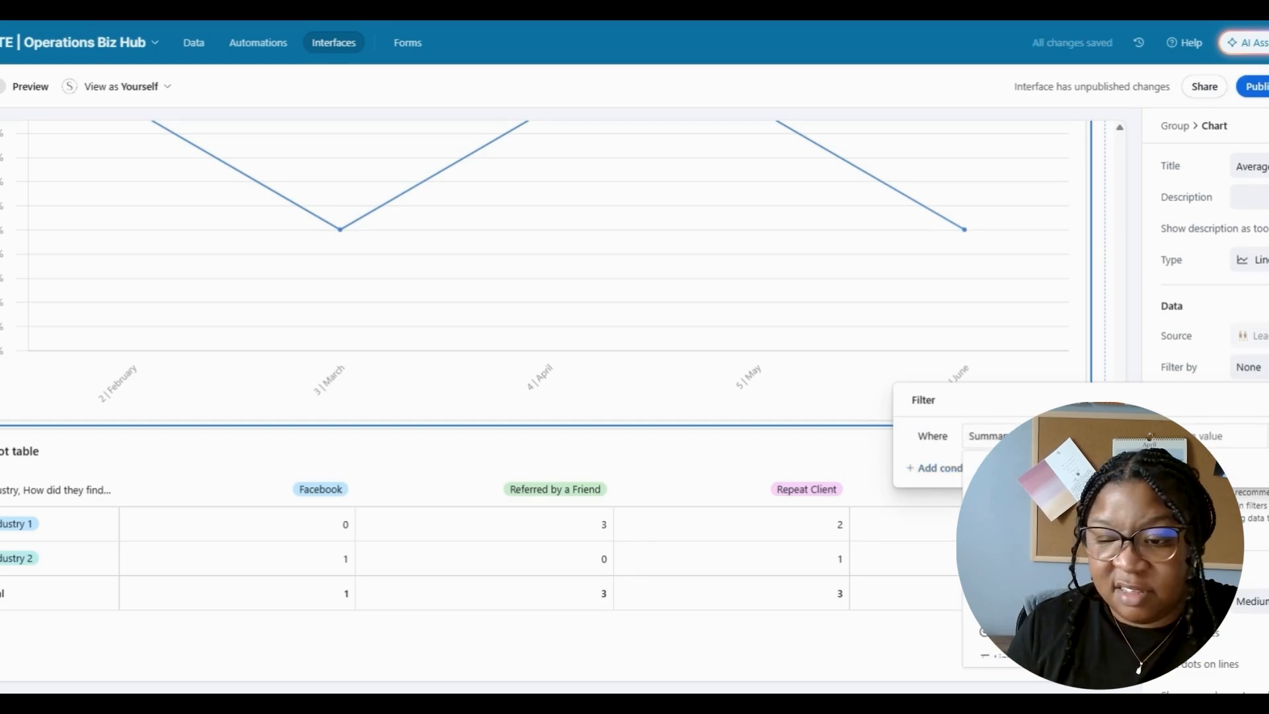
pyautogui.click(1025, 562)
pyautogui.click(1012, 437)
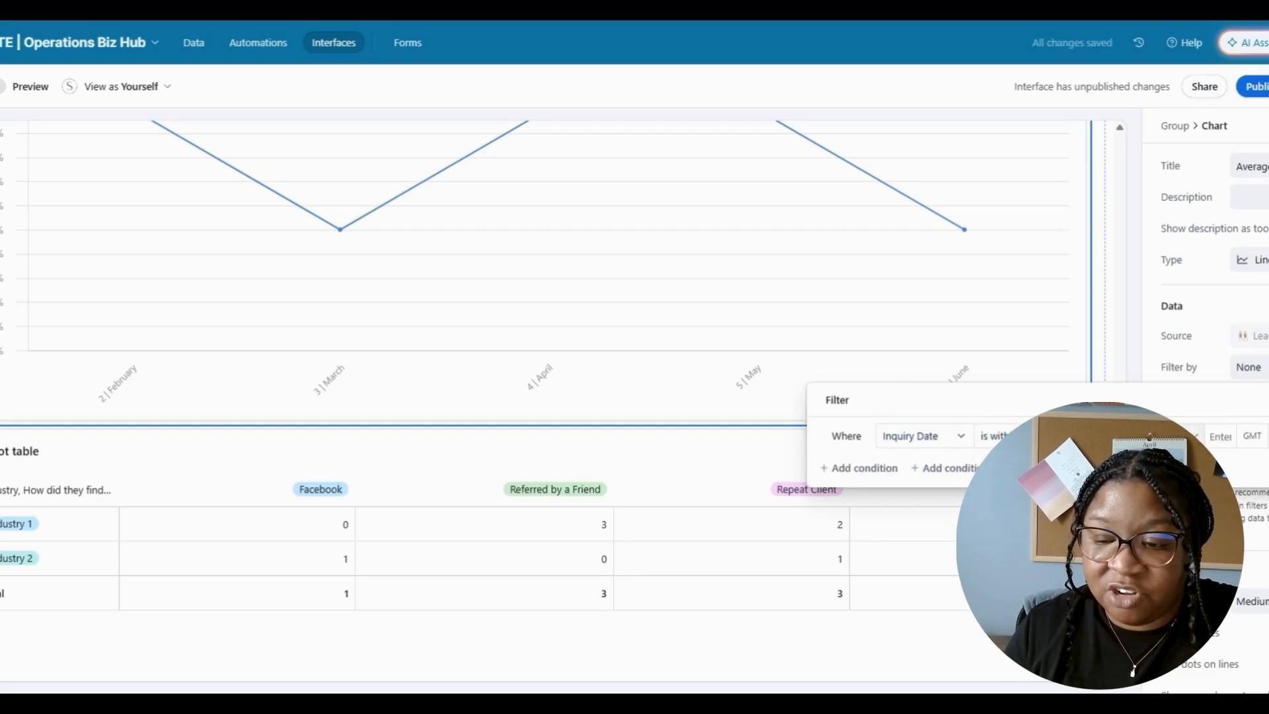
pyautogui.click(1140, 437)
pyautogui.click(1141, 562)
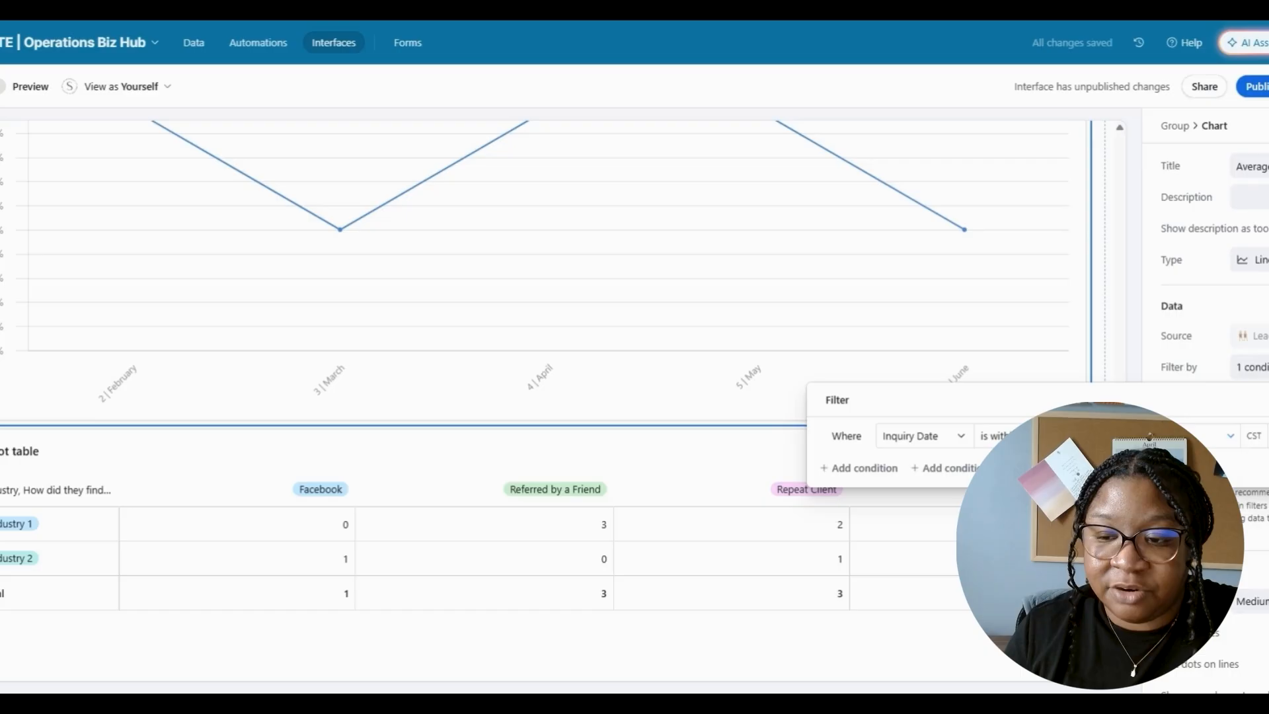
pyautogui.click(1136, 376)
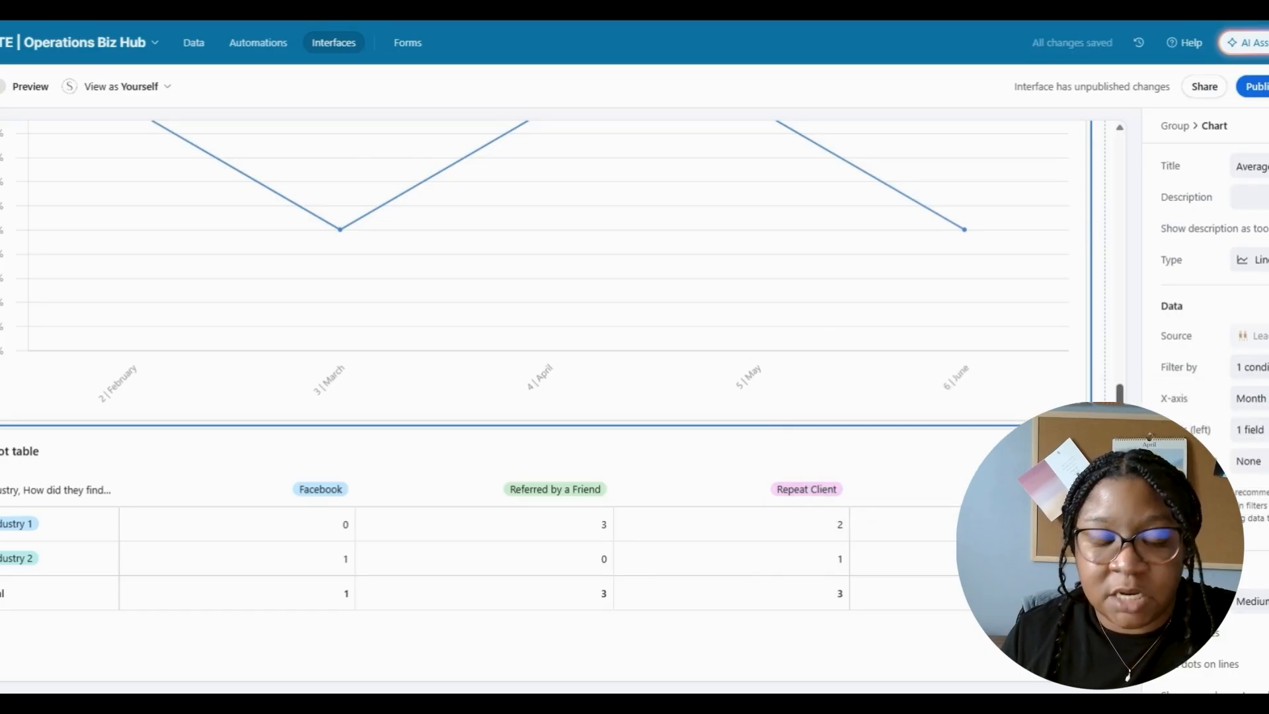
pyautogui.moveTo(1120, 468); pyautogui.dragTo(1121, 512)
pyautogui.click(1007, 339)
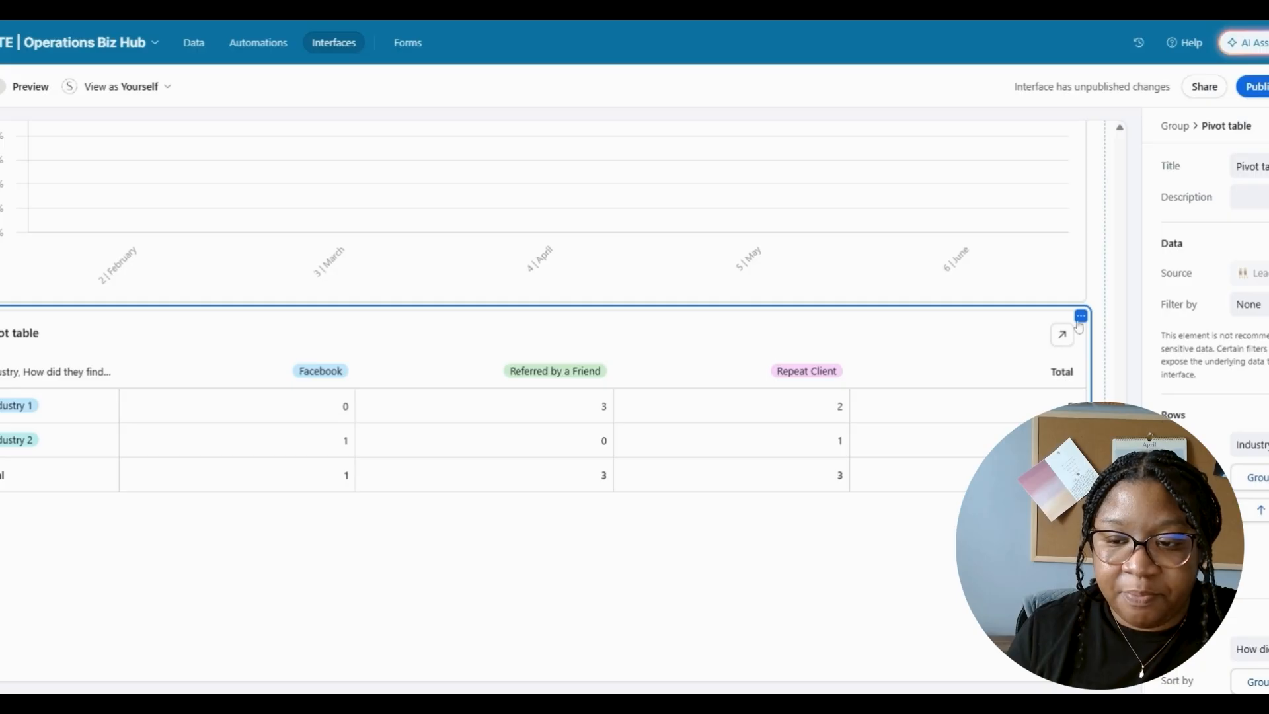
pyautogui.press('Delete')
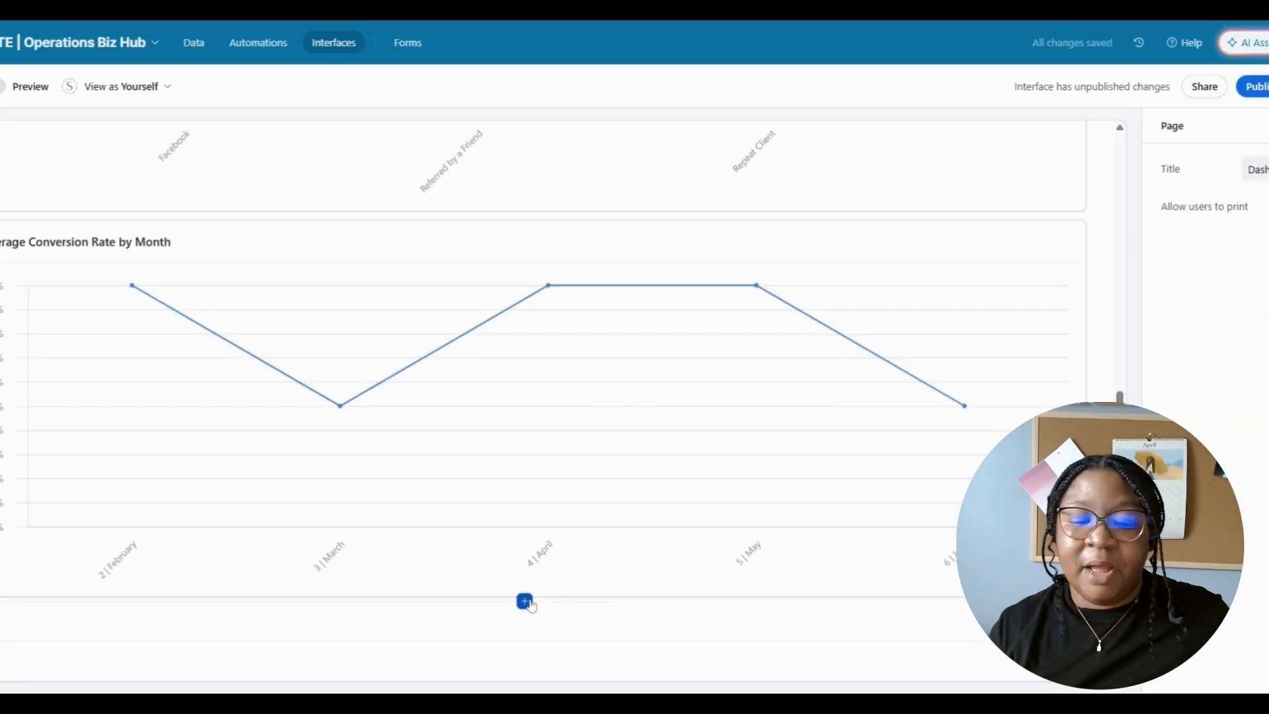
# - Add a 'Leads by Industry' pie chart below the line chart, filtered on Inquiry Date
pyautogui.click(527, 603)
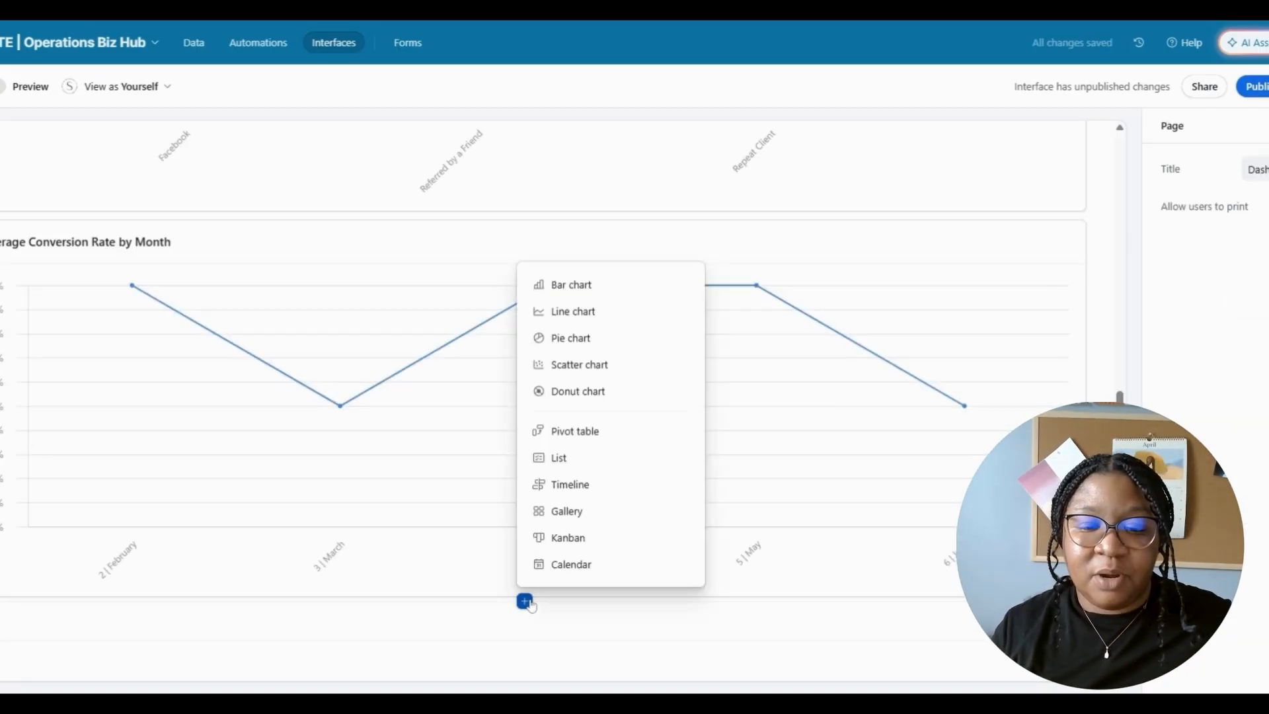
pyautogui.click(585, 339)
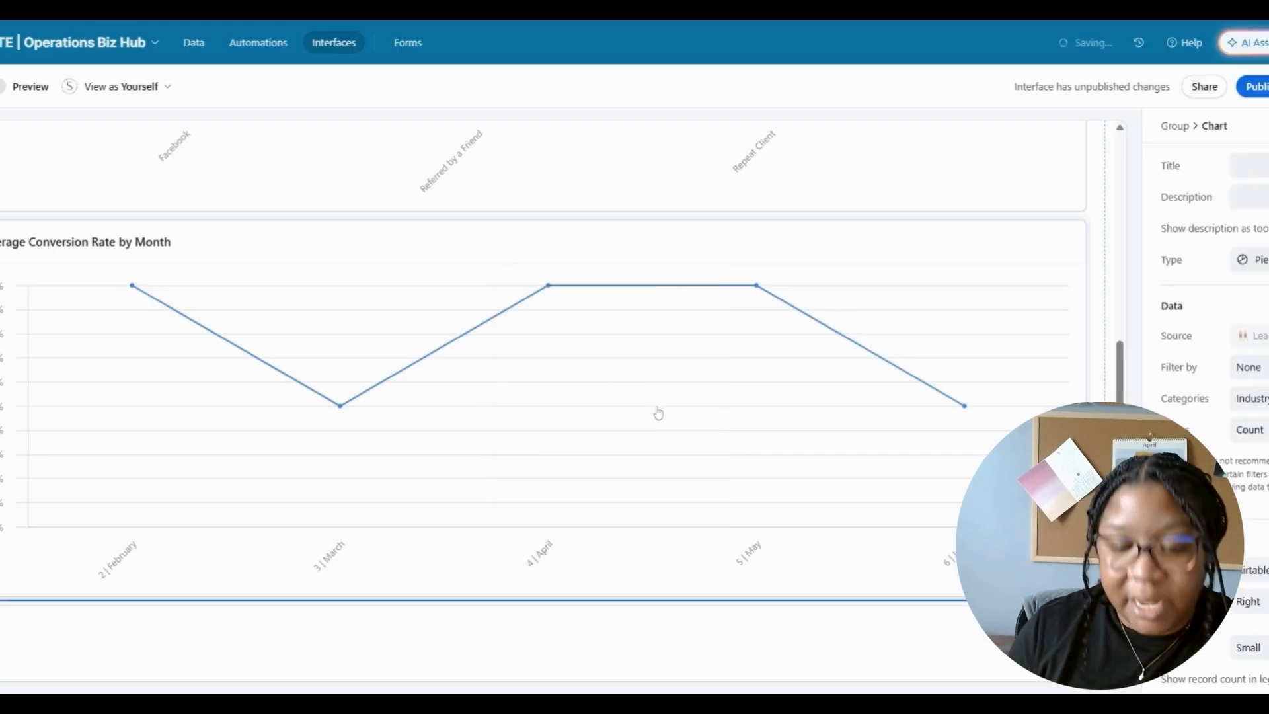
pyautogui.scroll(-4, 1122, 367)
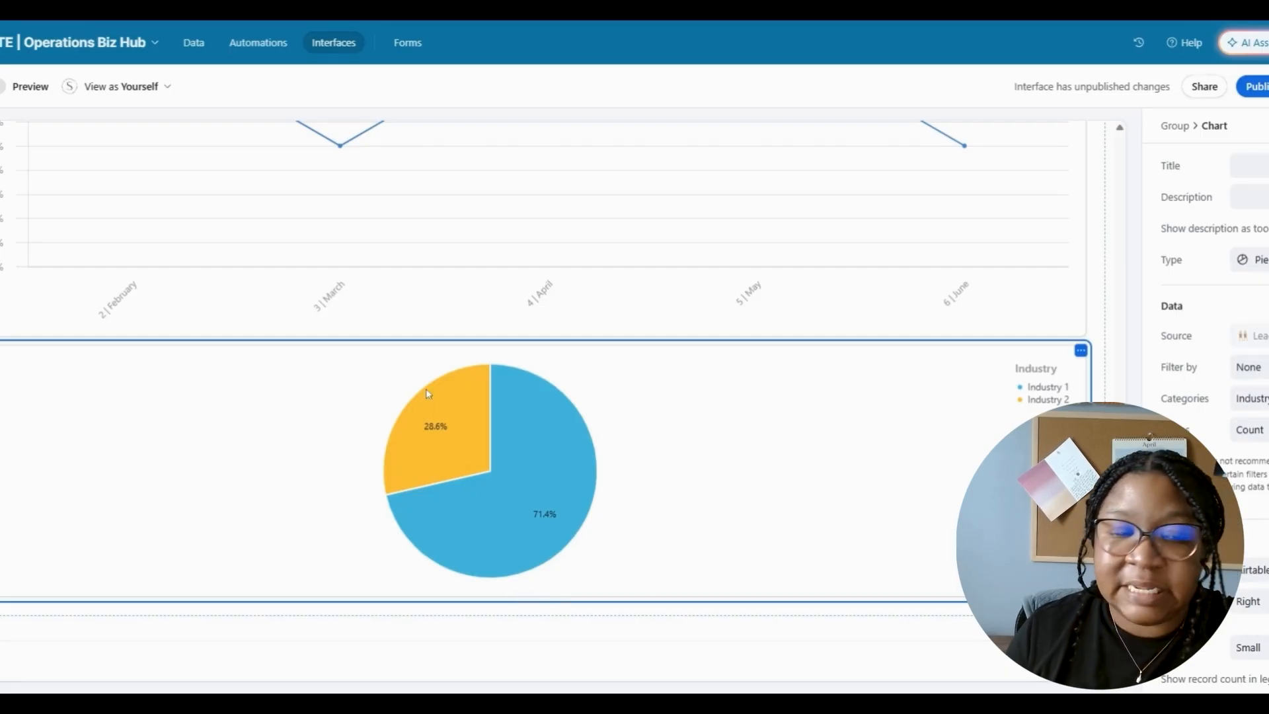
pyautogui.moveTo(547, 495)
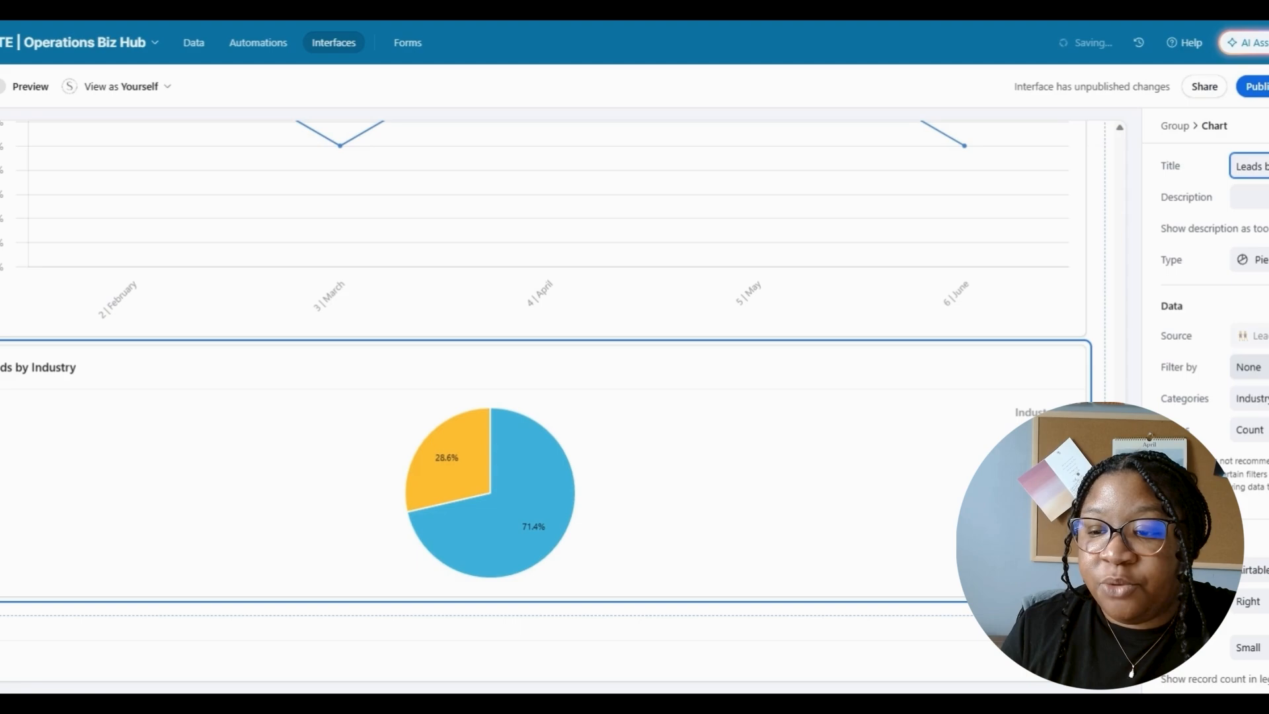
pyautogui.click(1249, 367)
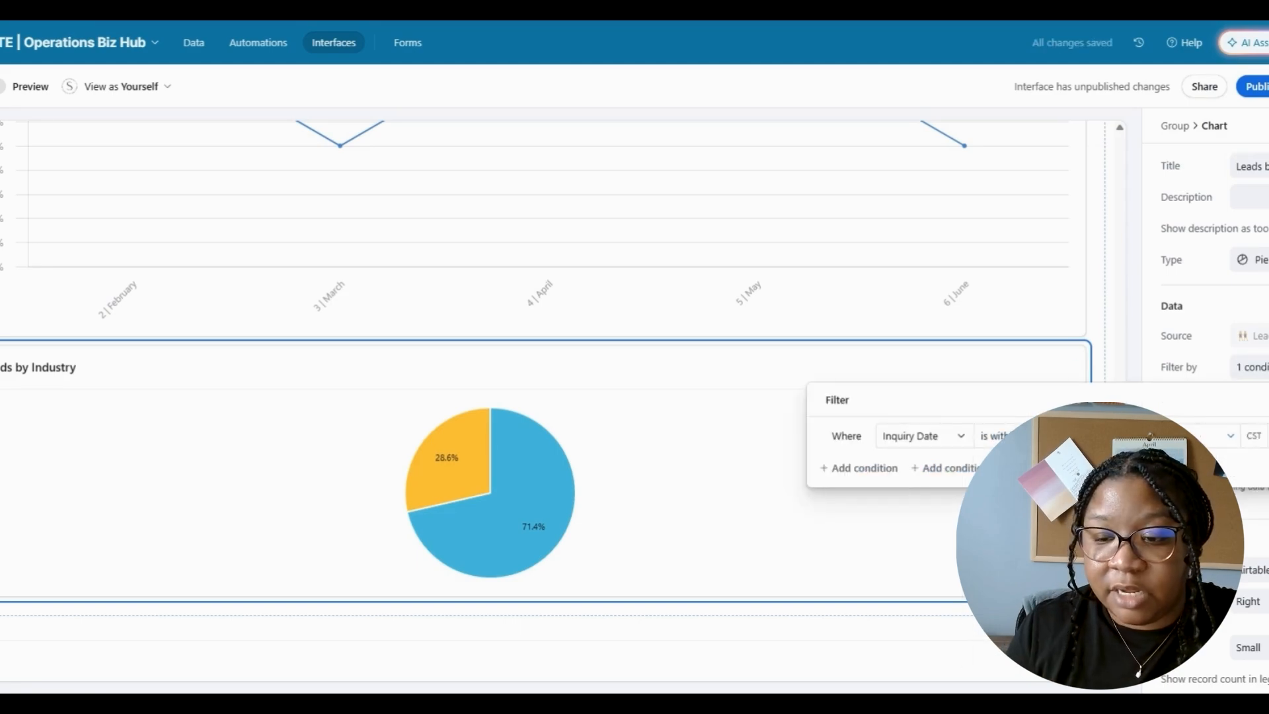
pyautogui.click(609, 513)
pyautogui.moveTo(461, 484)
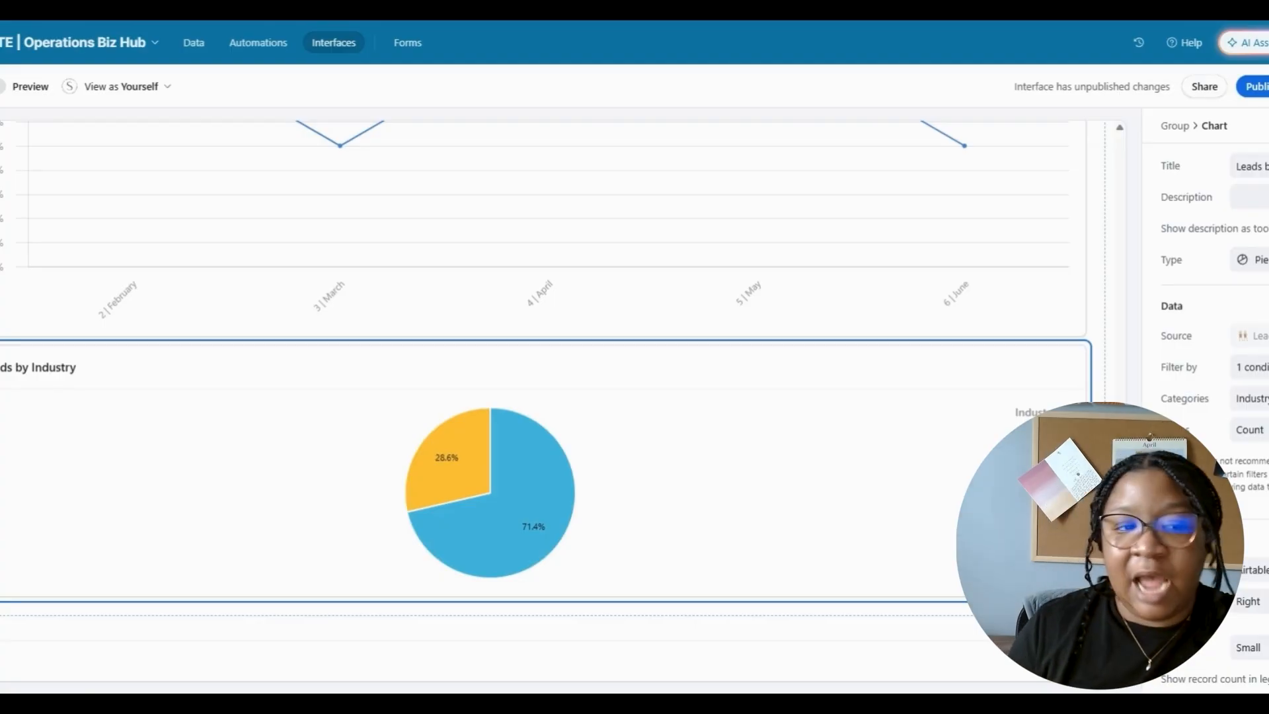
# - Scroll through the Business Data Tracker dashboard and expand the collapsed sidebar
pyautogui.scroll(2, 131, 437)
pyautogui.scroll(-2, 130, 437)
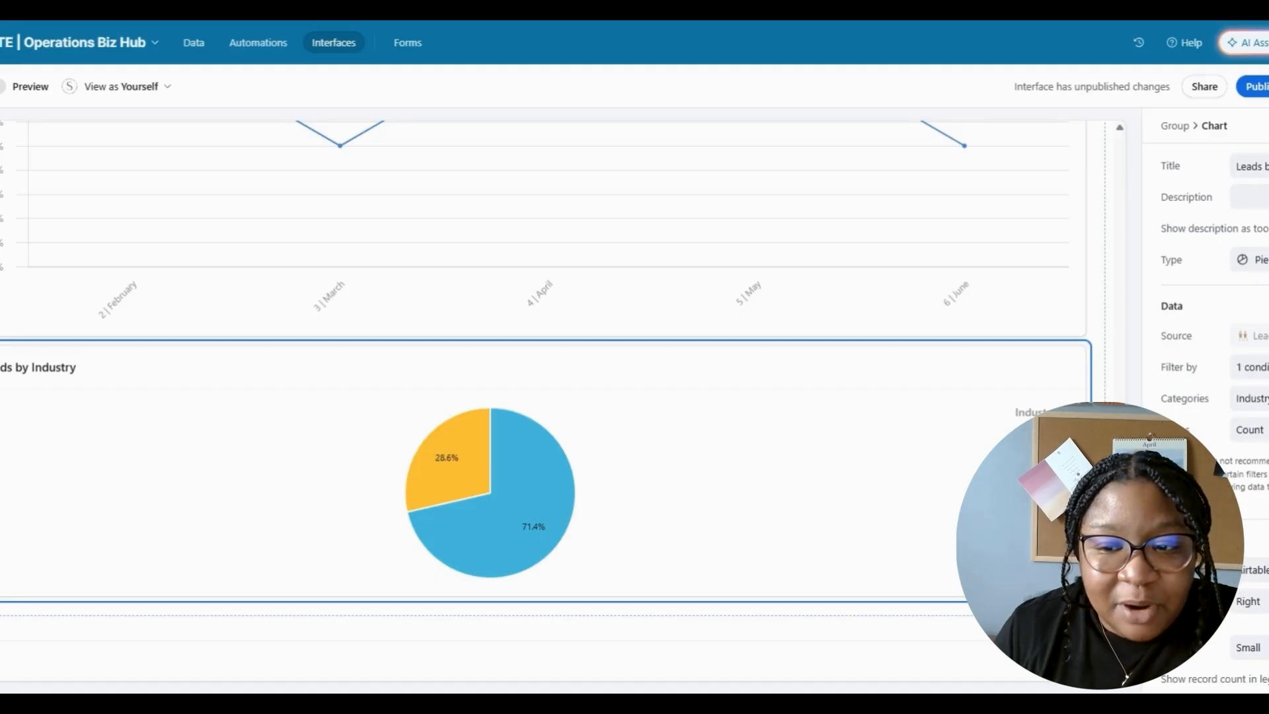
pyautogui.scroll(4, 529, 396)
pyautogui.scroll(-4, 529, 397)
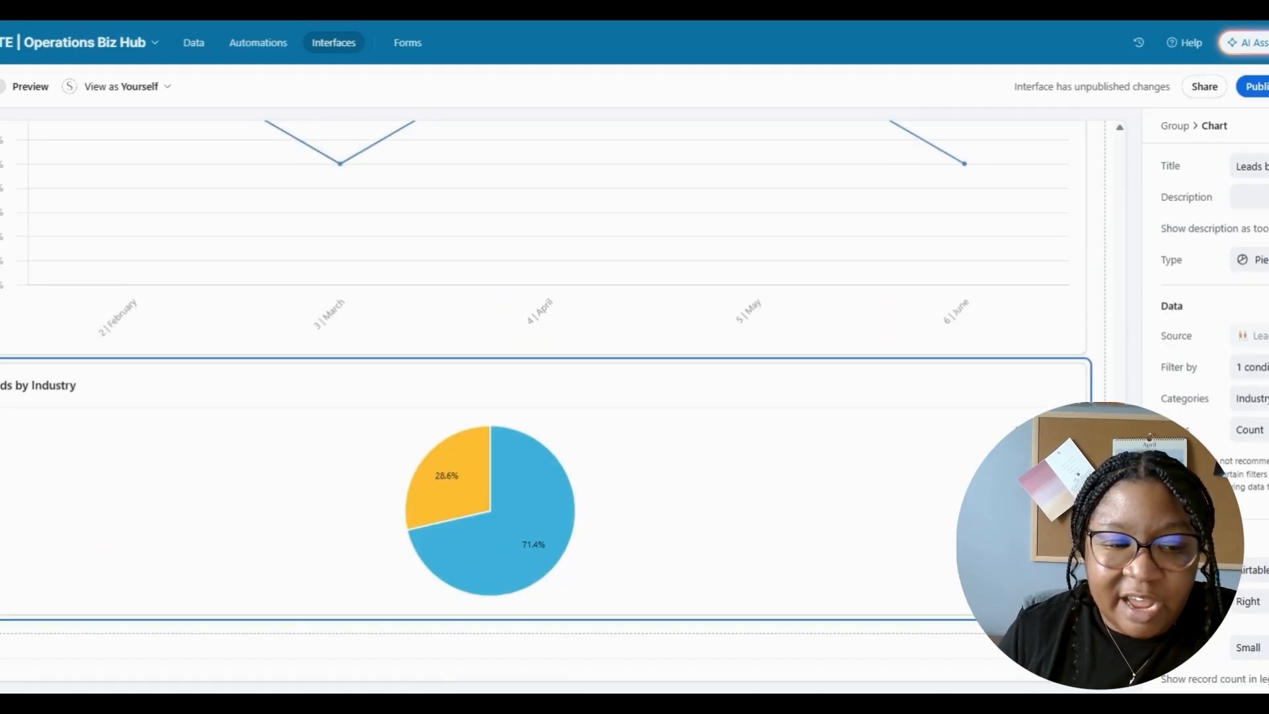
pyautogui.scroll(-1, 554, 377)
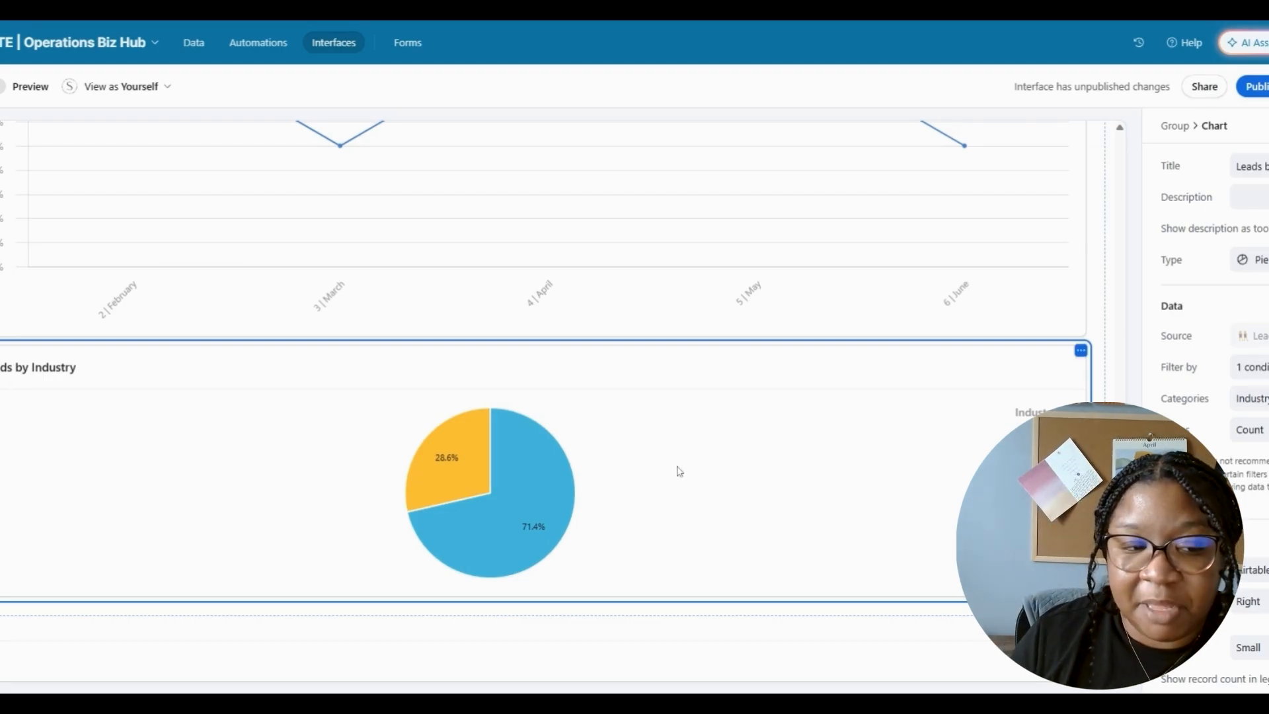
pyautogui.scroll(10, 529, 397)
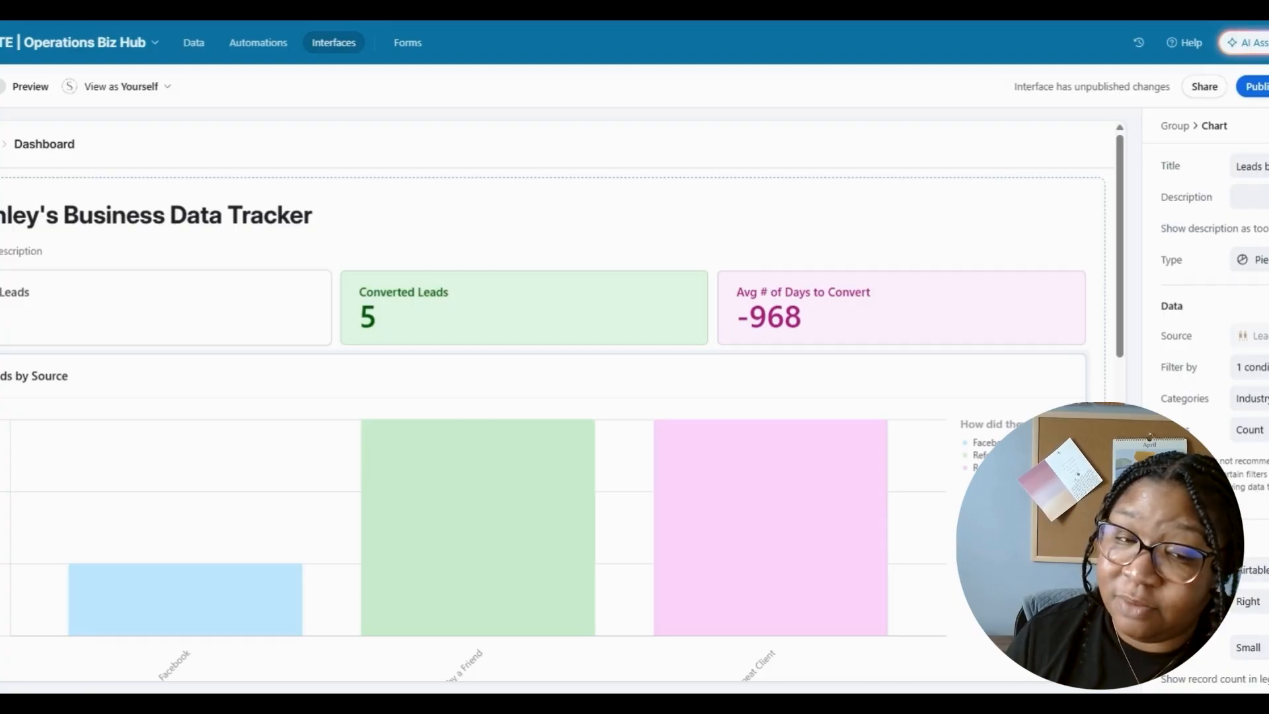
pyautogui.moveTo(1124, 149); pyautogui.dragTo(1153, 125)
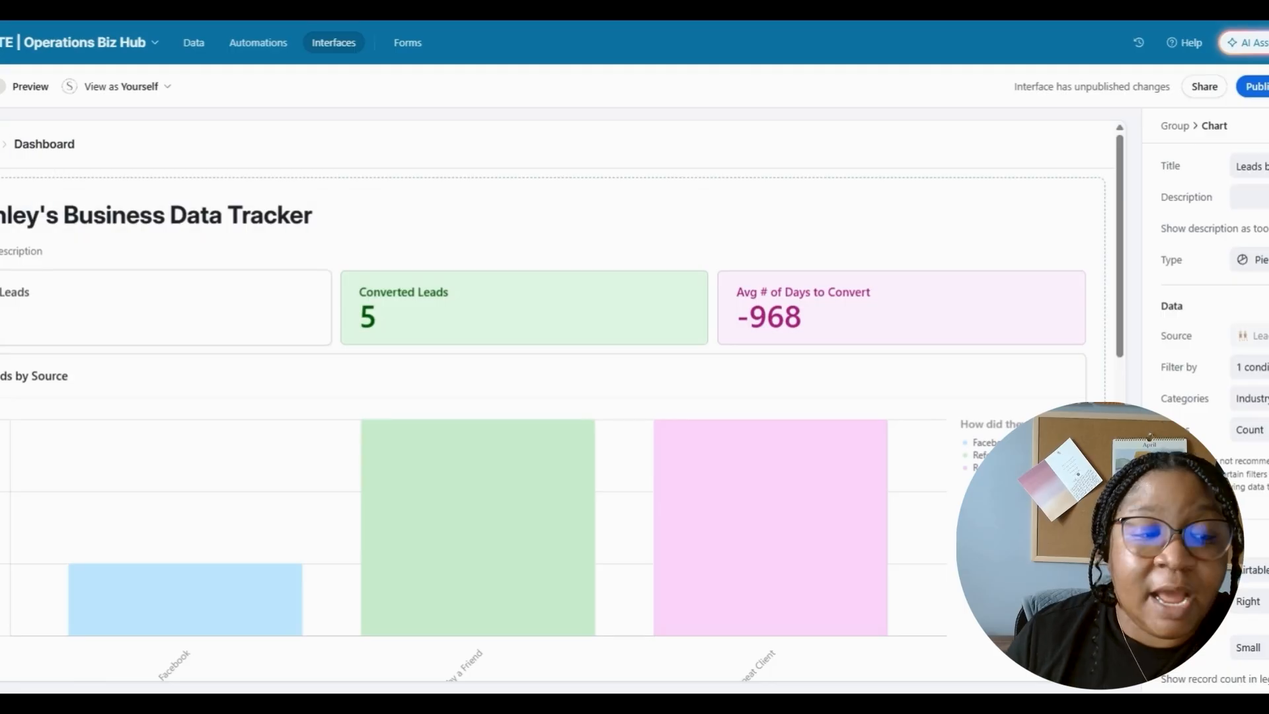
pyautogui.click(1, 144)
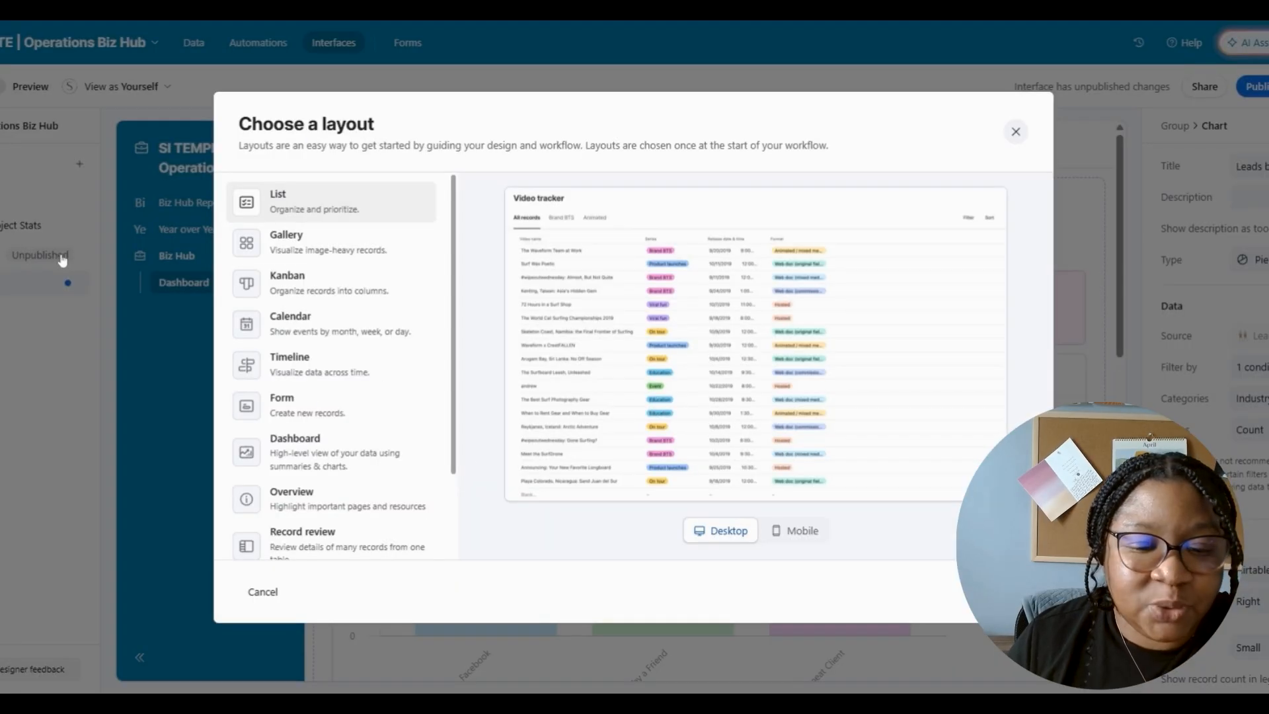
# - Start the new page from a Blank layout and place a Number element at the top
pyautogui.scroll(-3, 397, 430)
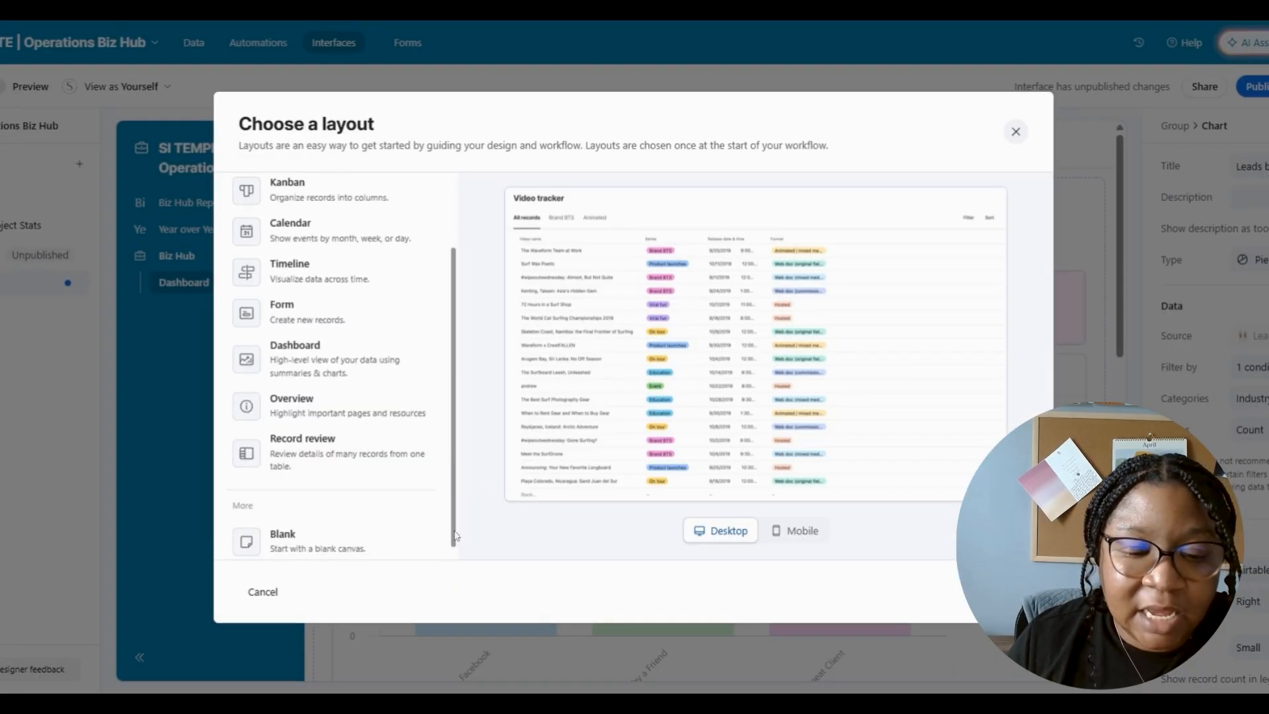
pyautogui.click(415, 542)
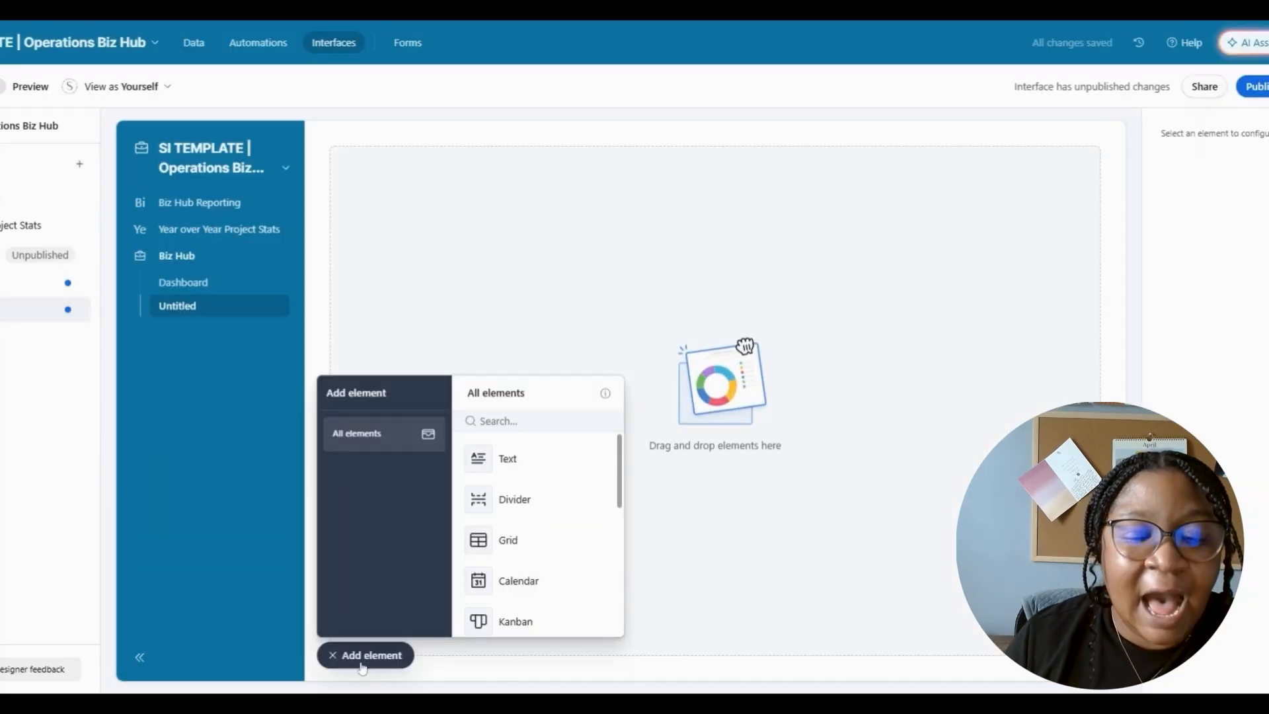
pyautogui.click(364, 664)
pyautogui.click(381, 662)
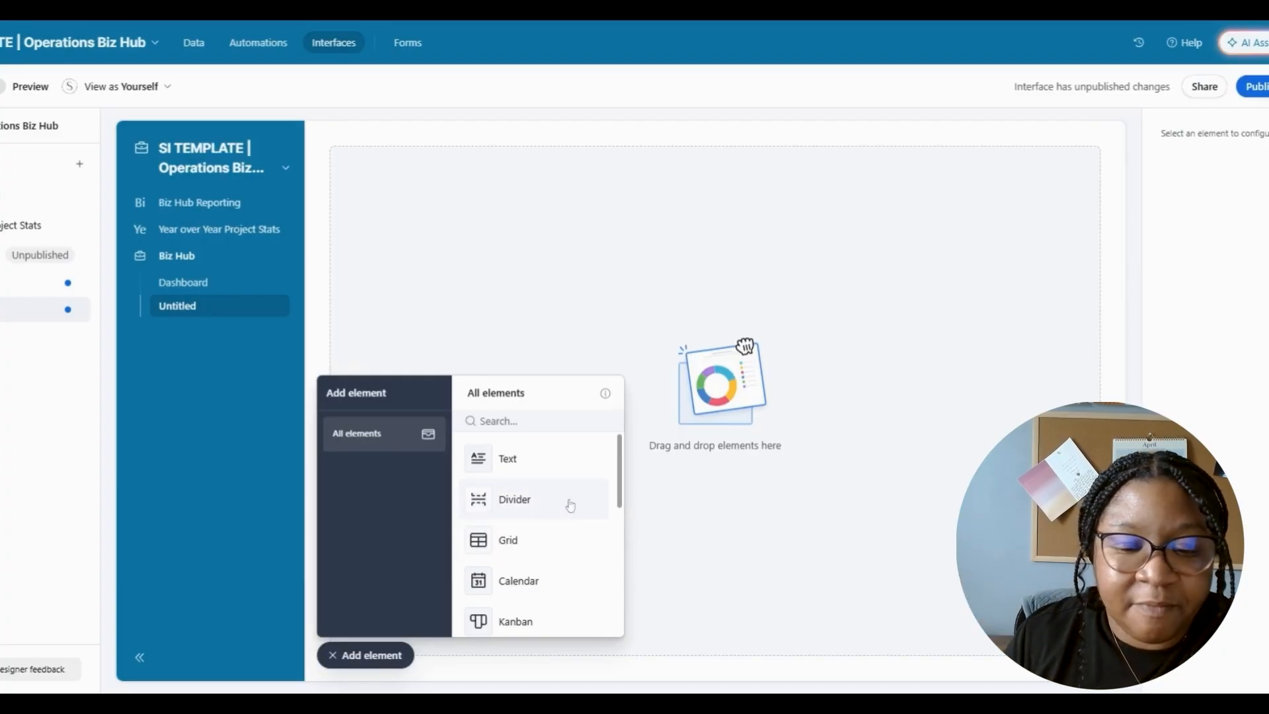
pyautogui.scroll(-5, 620, 495)
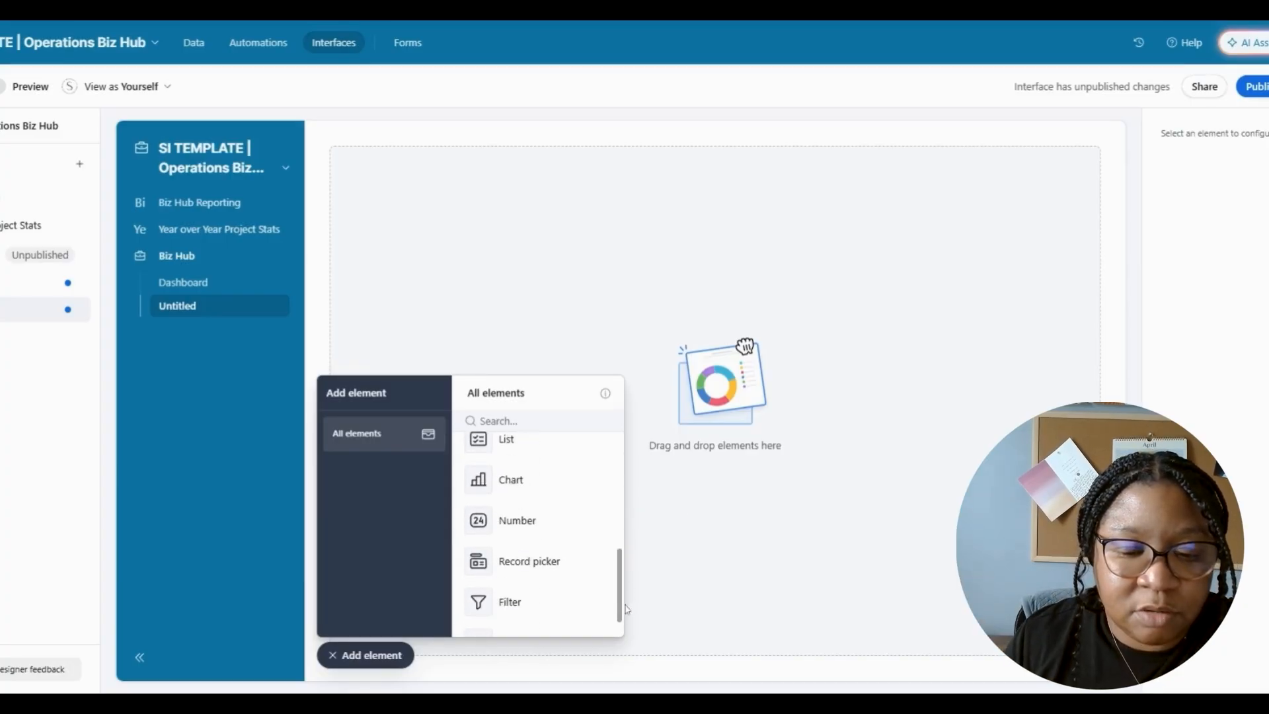
pyautogui.click(547, 526)
pyautogui.click(360, 201)
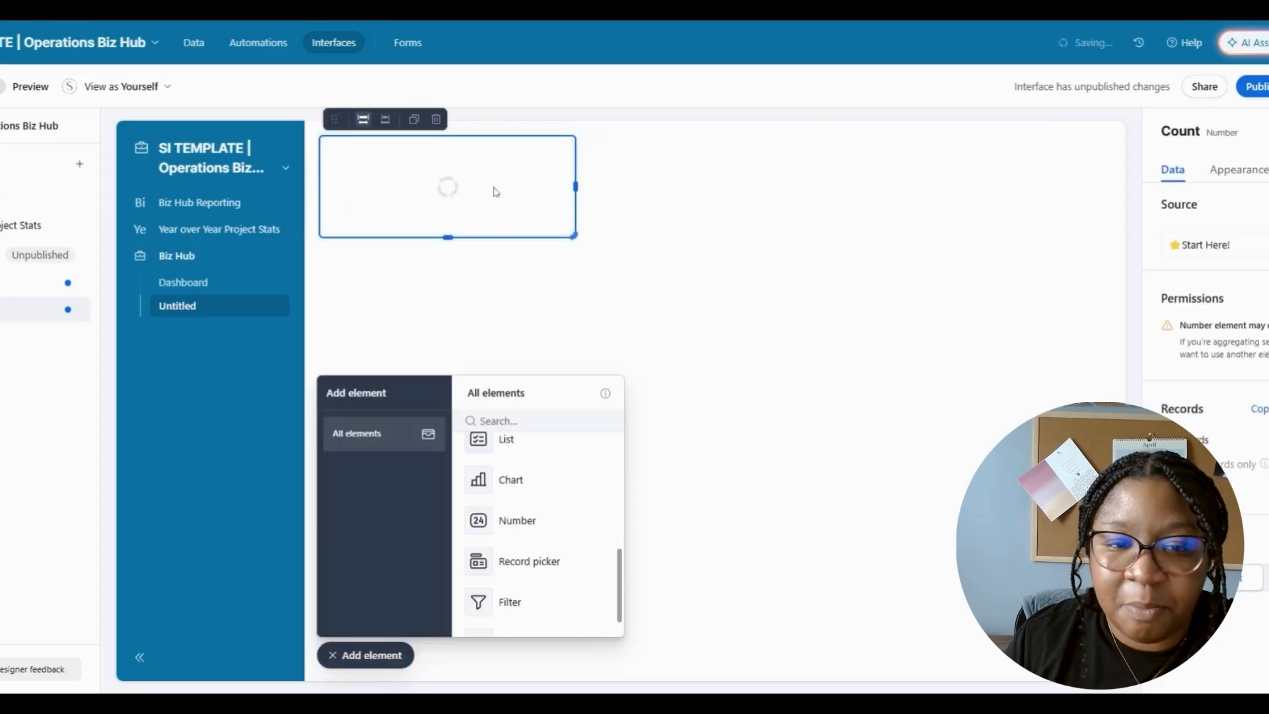
# - Make the number count records from the Lead Tracking table
pyautogui.click(1243, 174)
pyautogui.click(1178, 165)
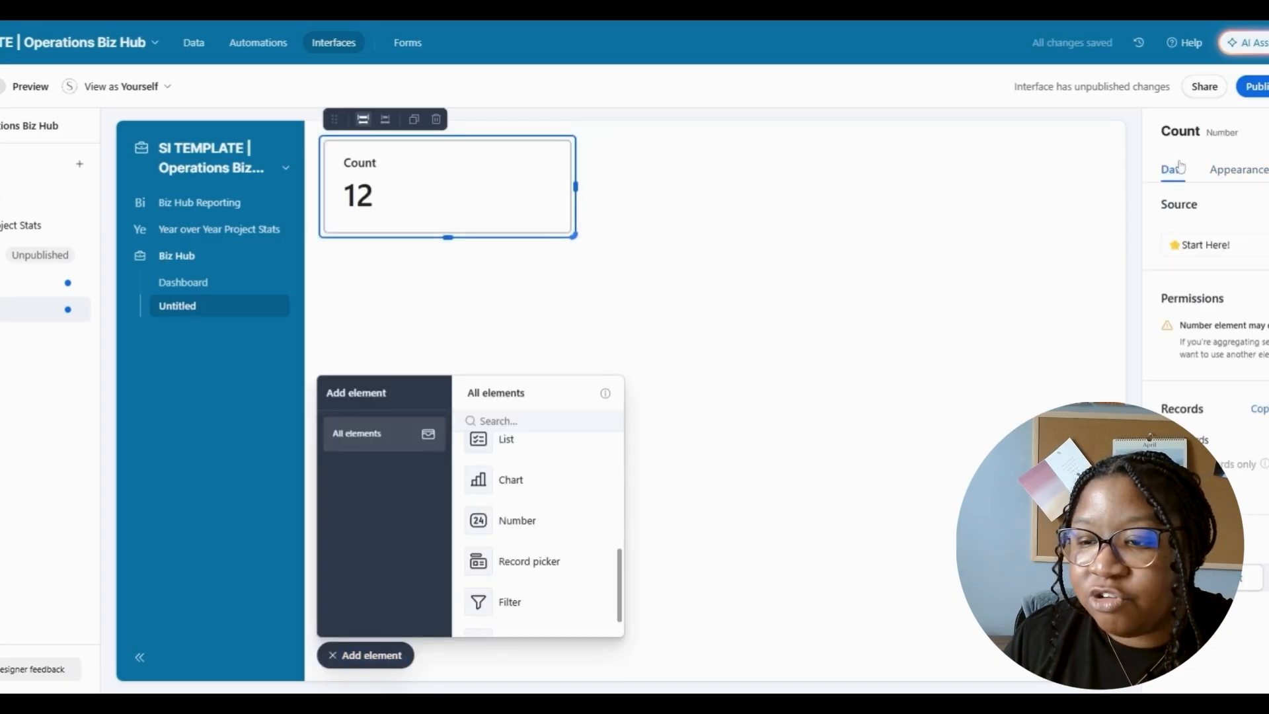
pyautogui.click(1239, 252)
pyautogui.click(1210, 388)
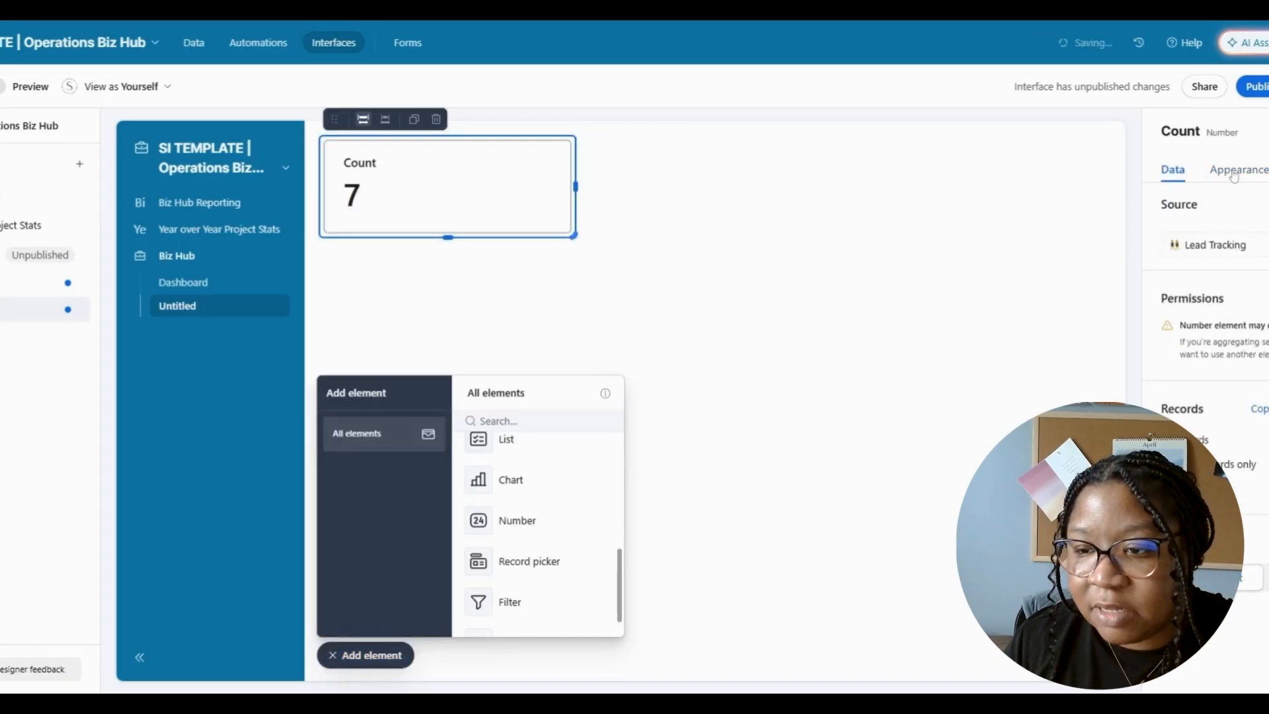
pyautogui.click(1238, 170)
pyautogui.click(1176, 170)
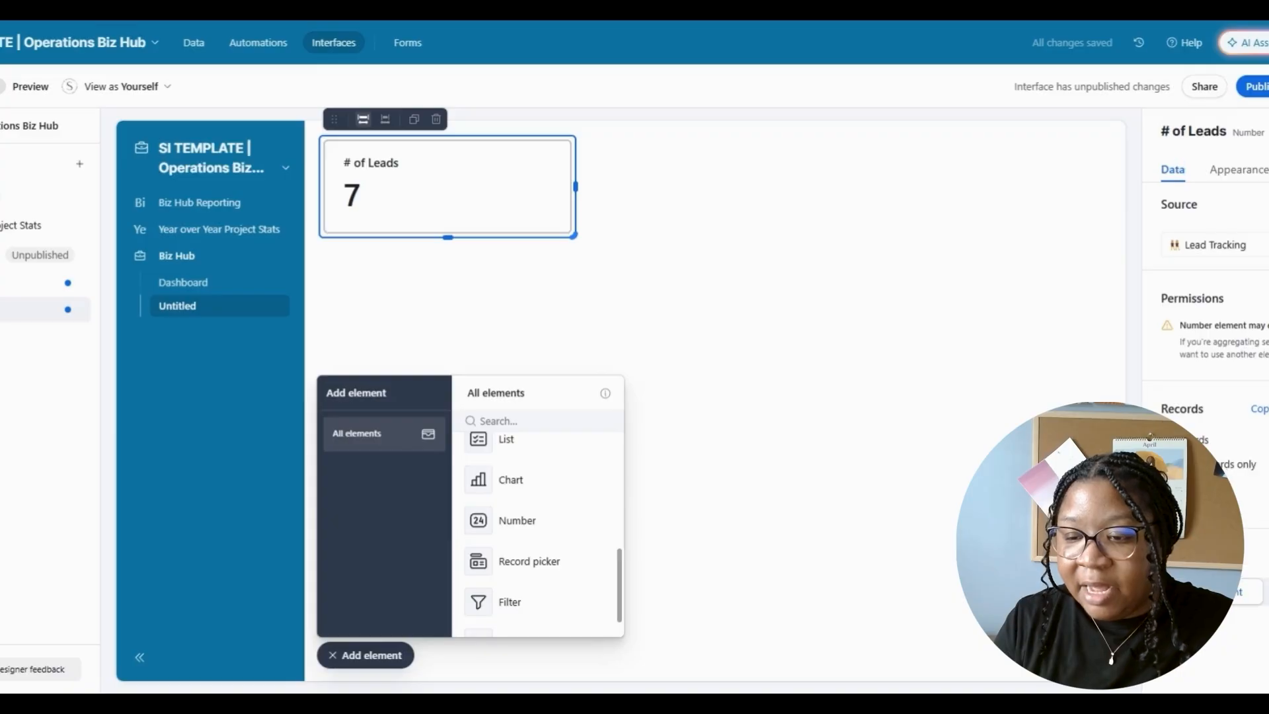
# - Filter the count to Inquiry Date within the current period, and place a second Number beside it
pyautogui.click(1198, 464)
pyautogui.click(809, 559)
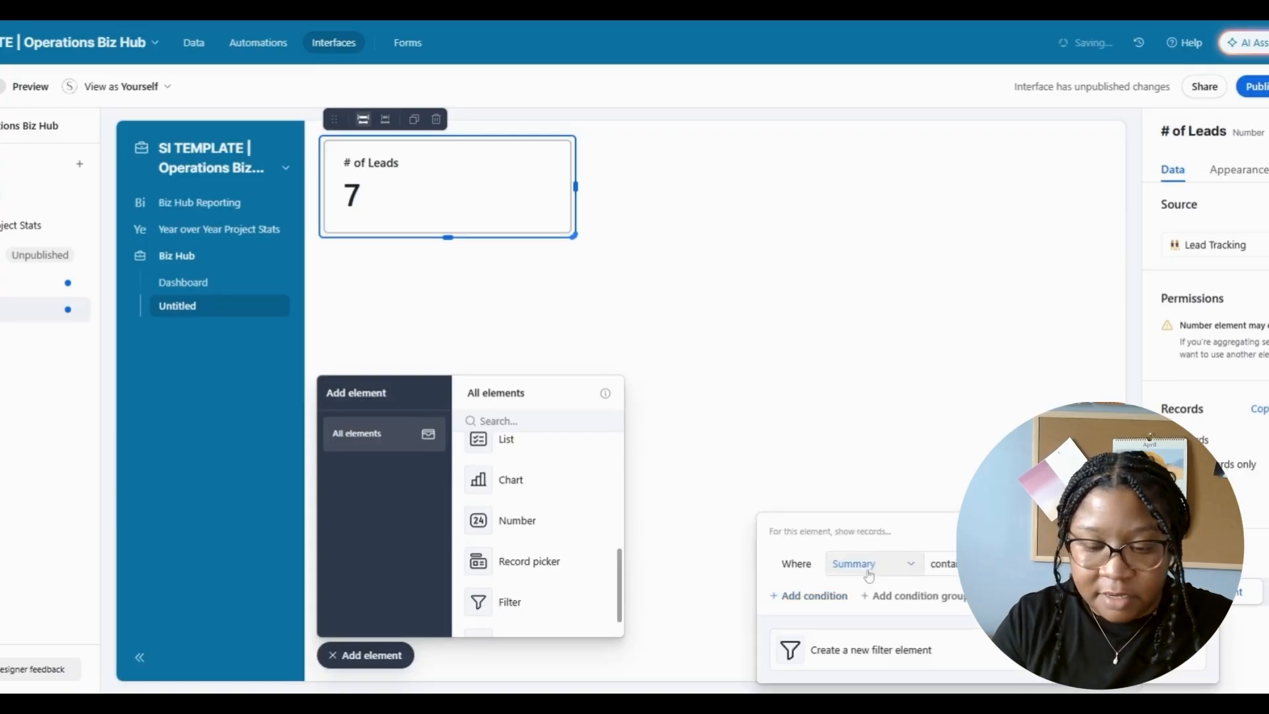
pyautogui.click(873, 567)
pyautogui.click(926, 562)
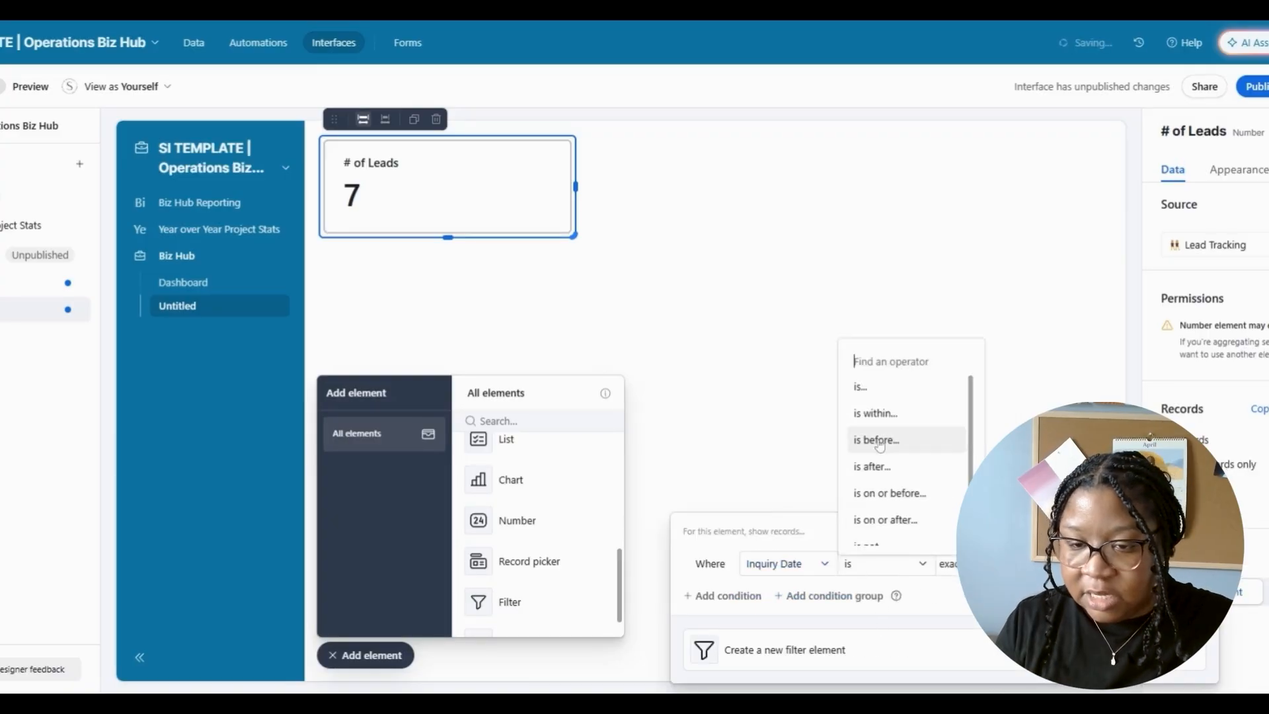
pyautogui.click(879, 414)
pyautogui.click(947, 563)
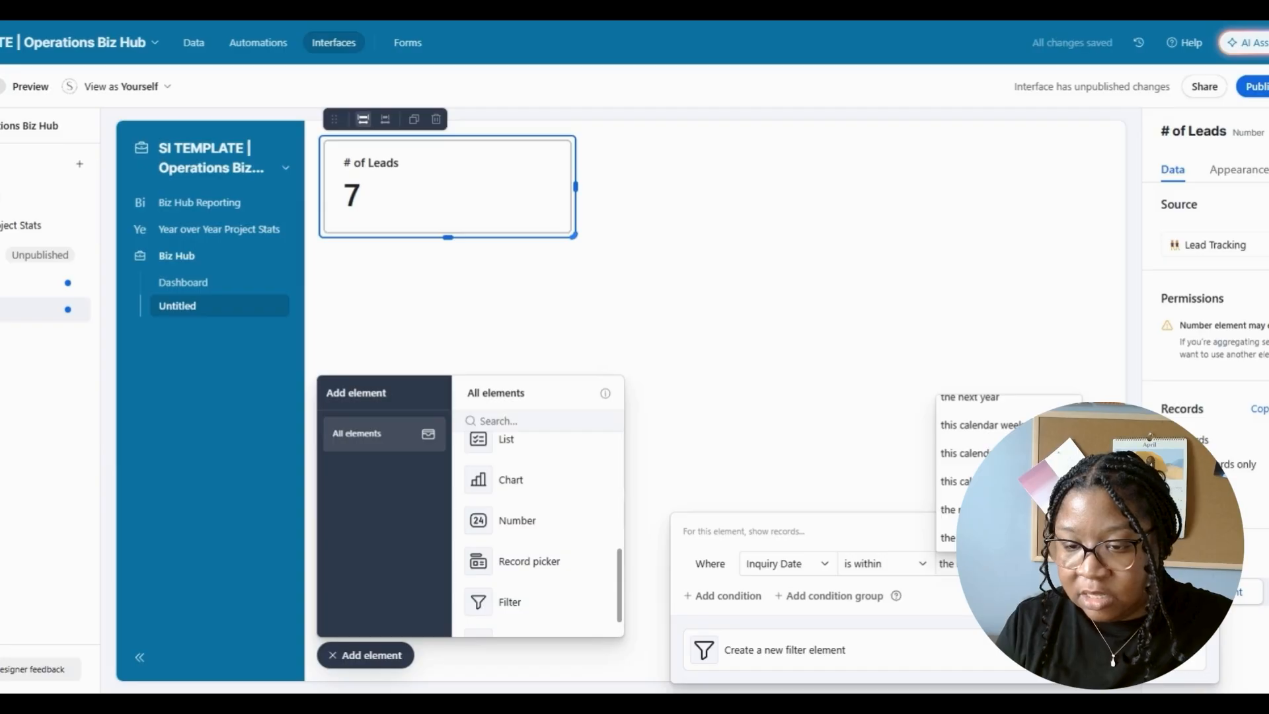
pyautogui.click(998, 481)
pyautogui.click(806, 456)
pyautogui.click(522, 521)
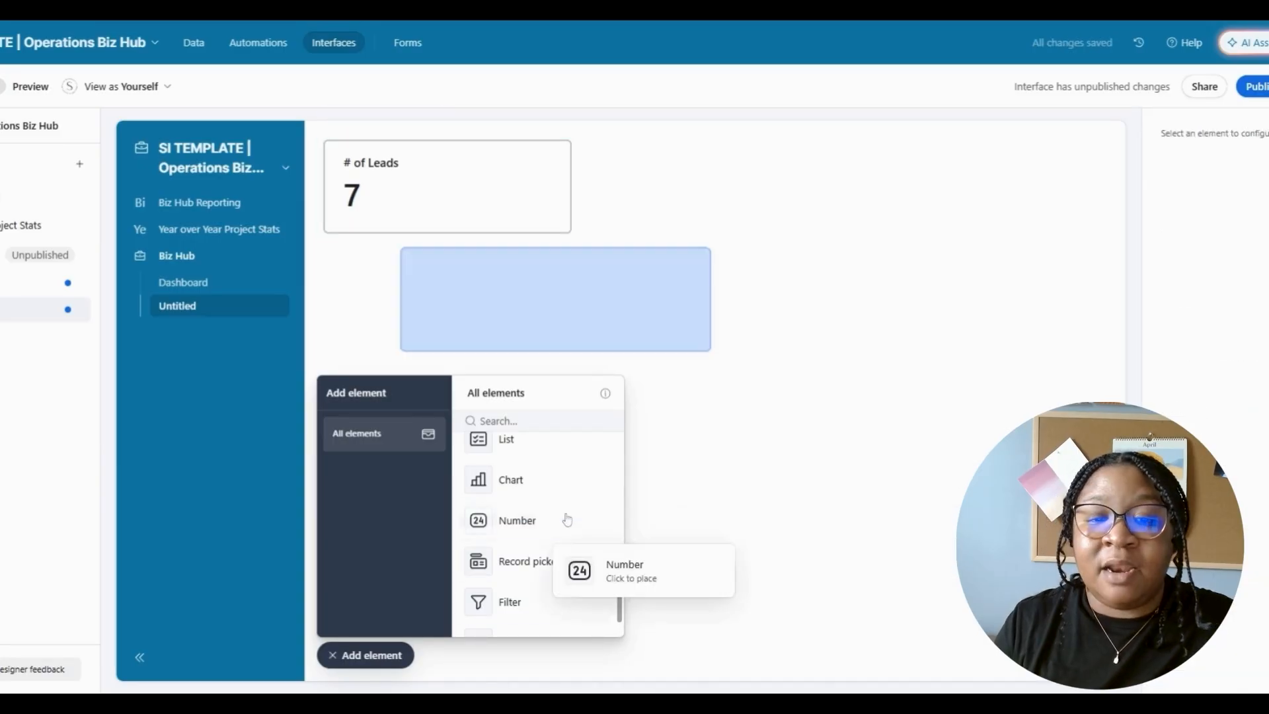
pyautogui.click(770, 192)
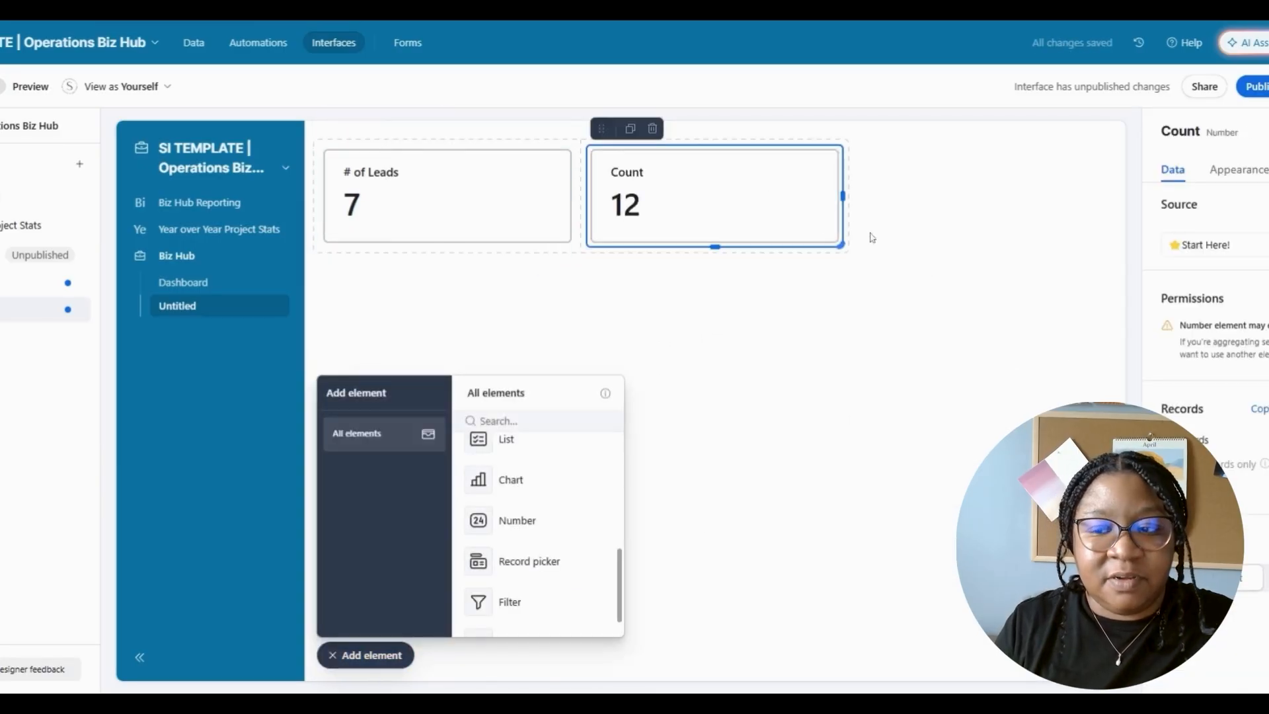
# - Make the second number sum an Offer Management money field, totalling $125.00
pyautogui.click(1203, 244)
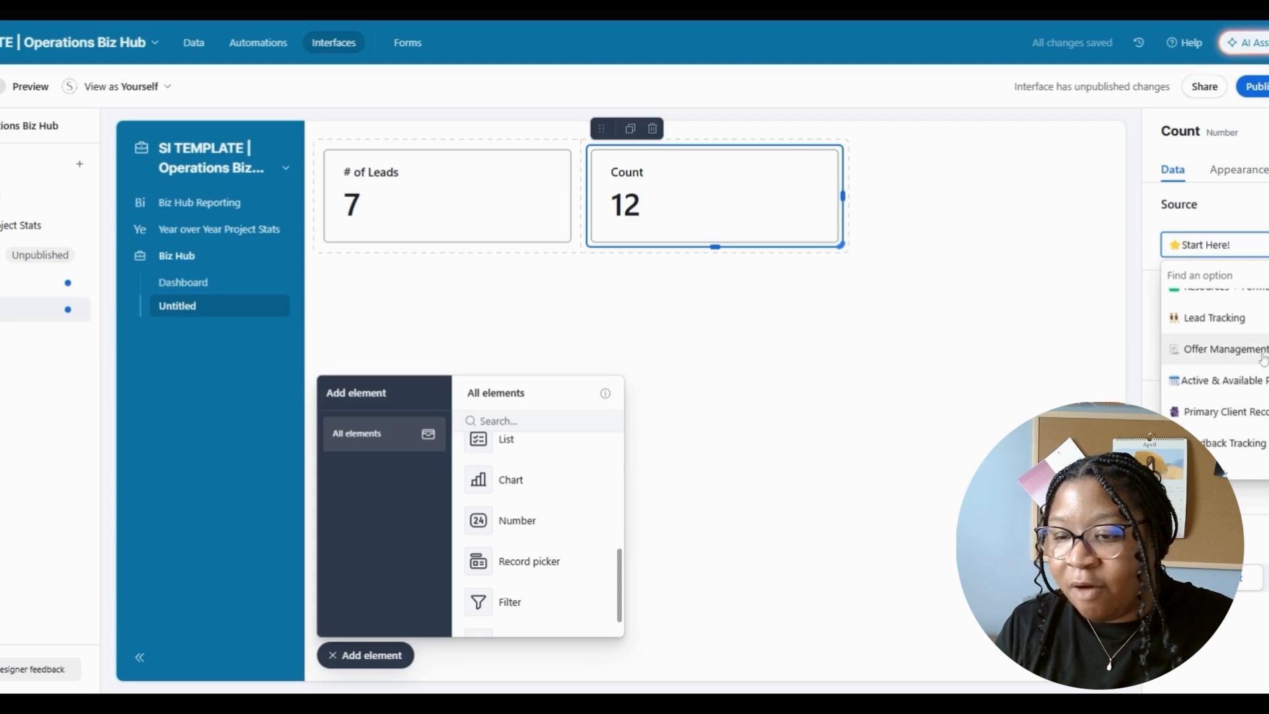
pyautogui.click(1223, 367)
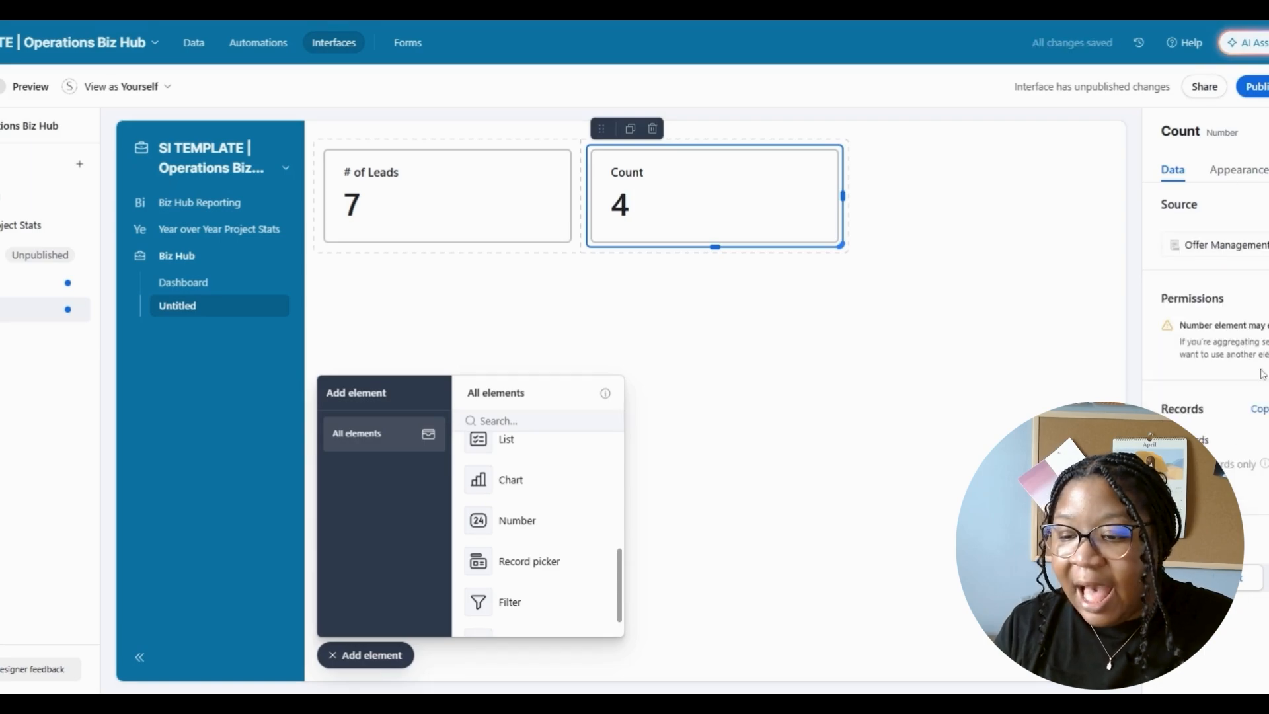
pyautogui.click(1267, 578)
pyautogui.click(1262, 614)
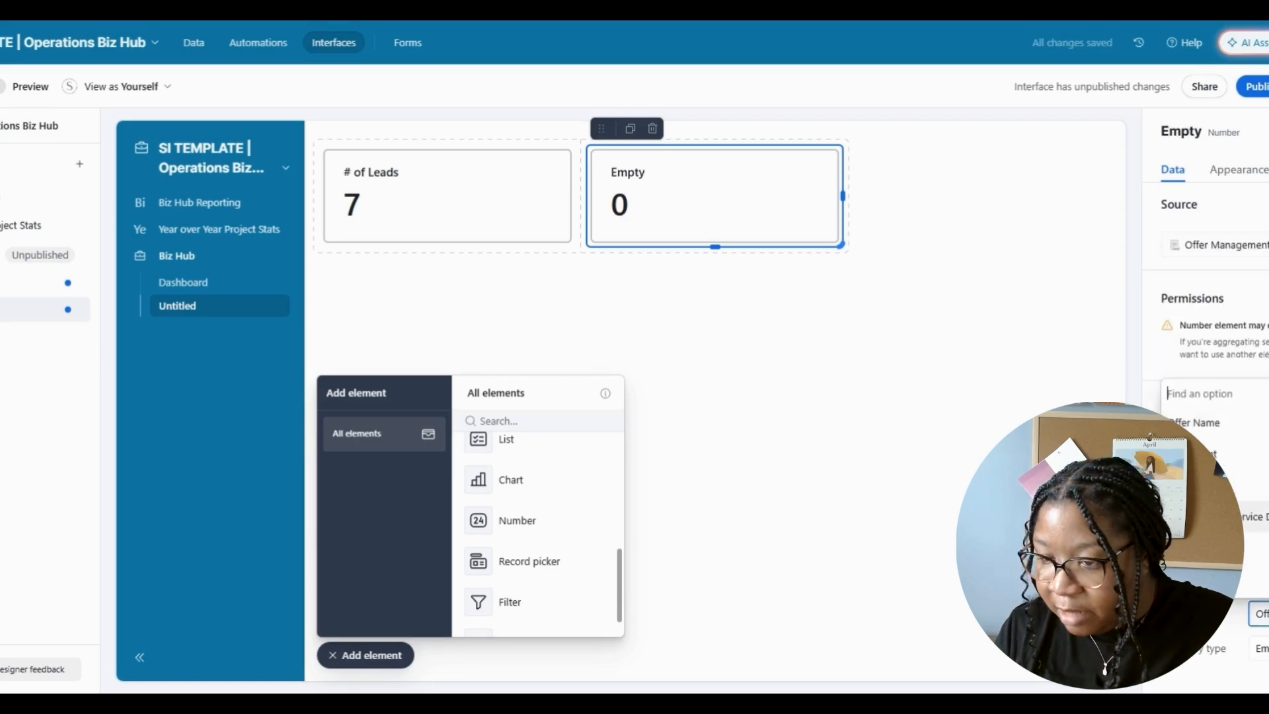
pyautogui.scroll(-3, 1256, 457)
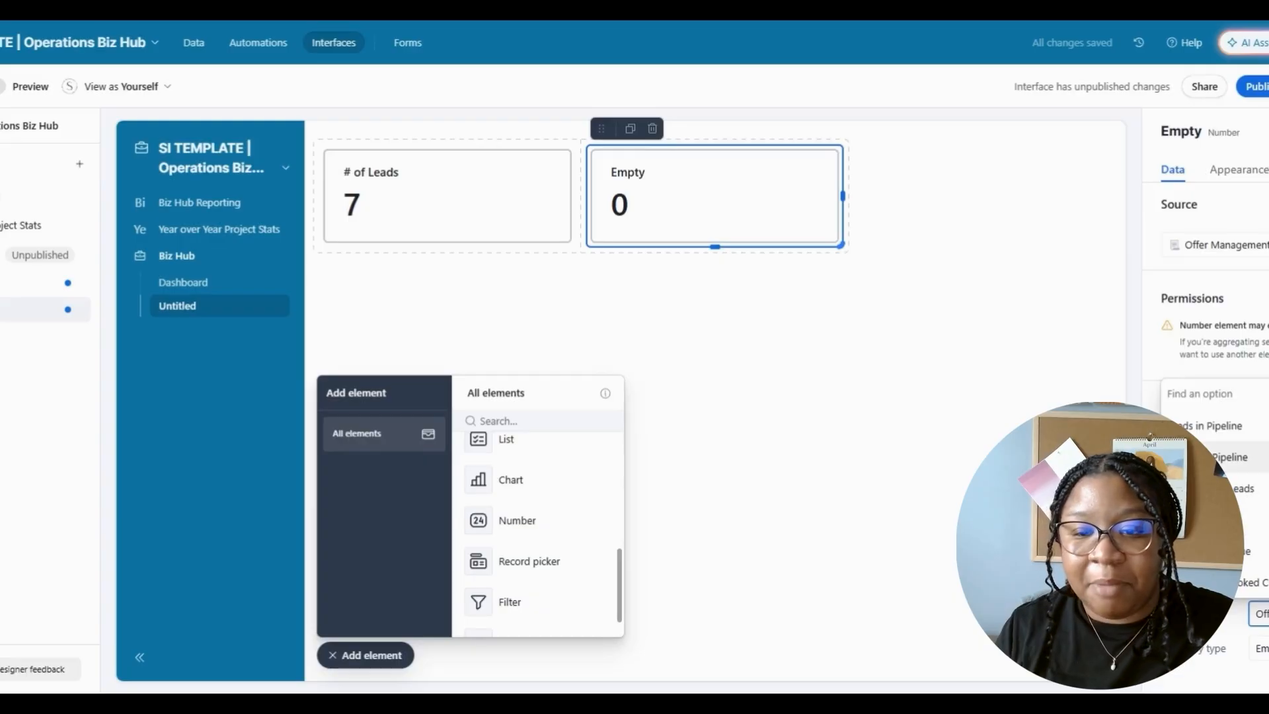
pyautogui.click(1256, 456)
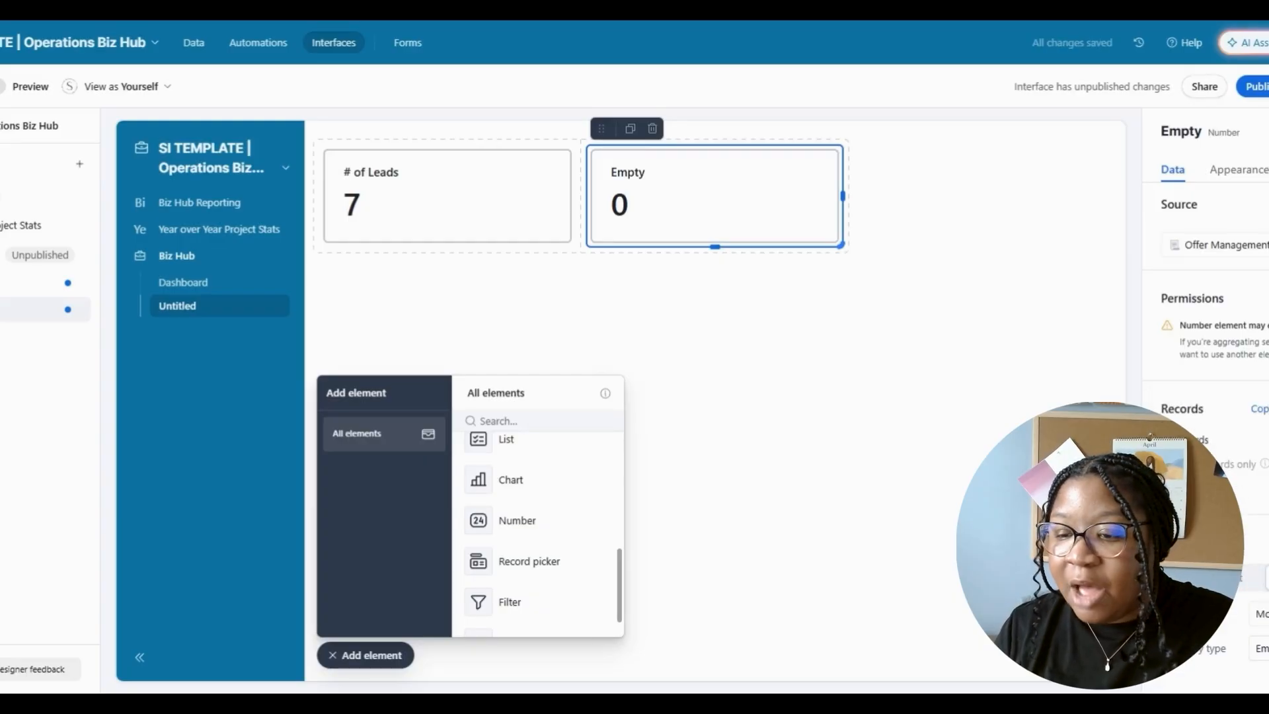
pyautogui.click(1255, 650)
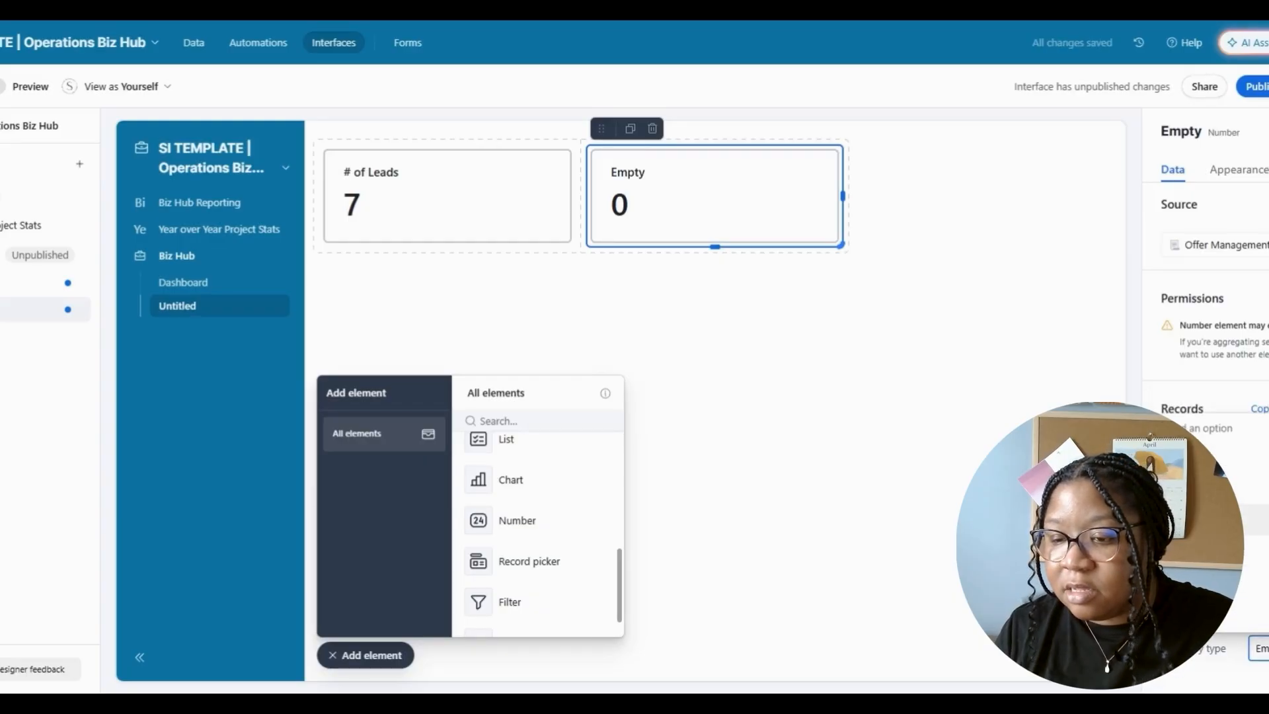
pyautogui.click(1254, 457)
# - Retitle the card 'Money in Pipeline🤑' and give it a light green colour
pyautogui.click(1240, 169)
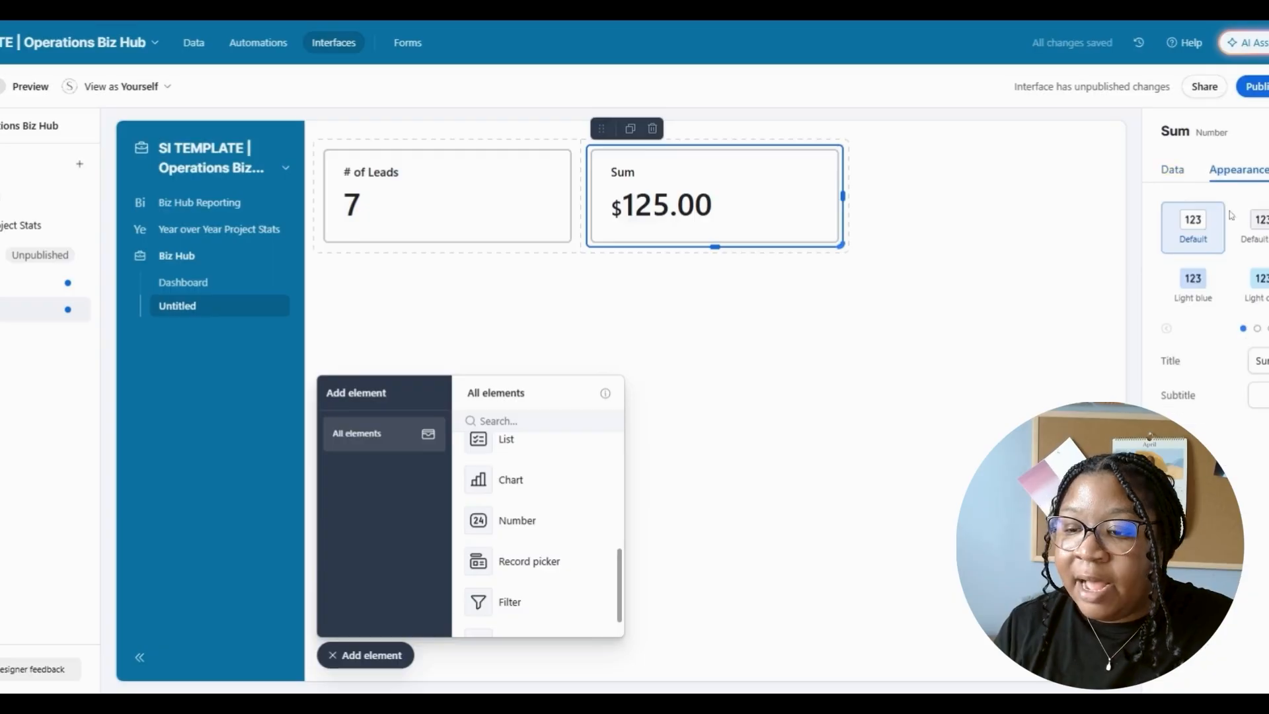
pyautogui.doubleClick(1263, 360)
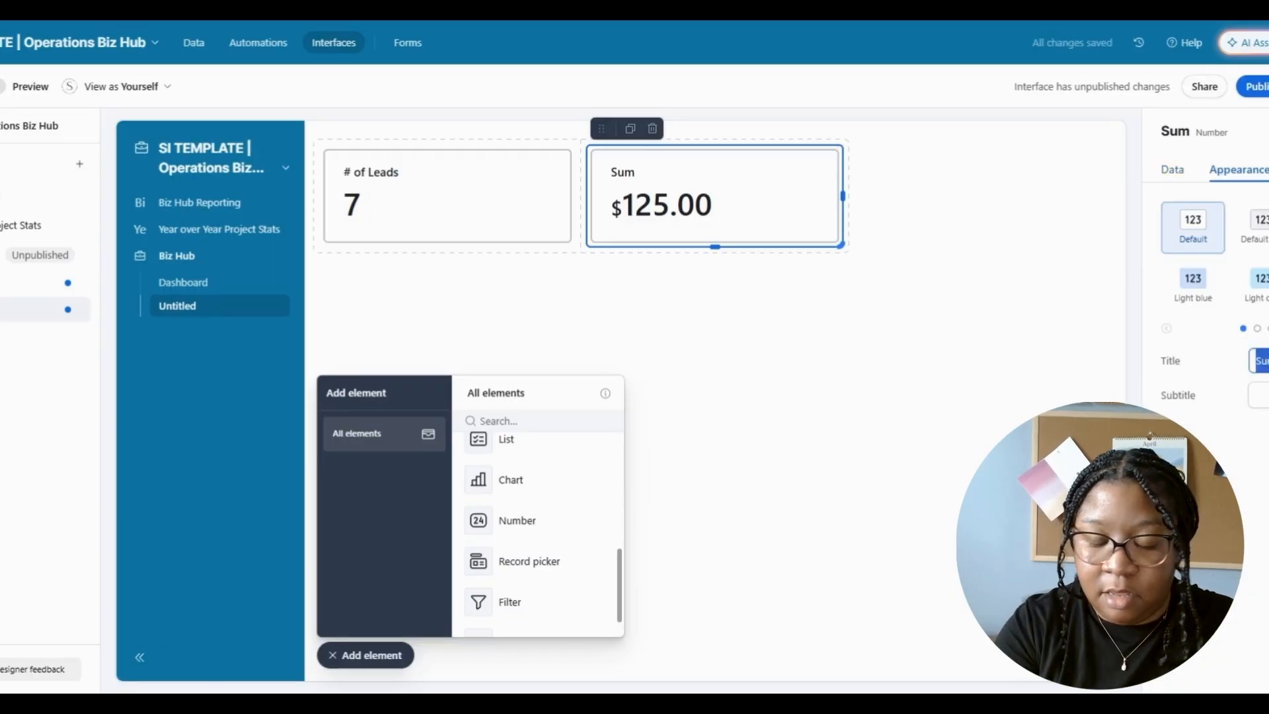
pyautogui.write('Money in')
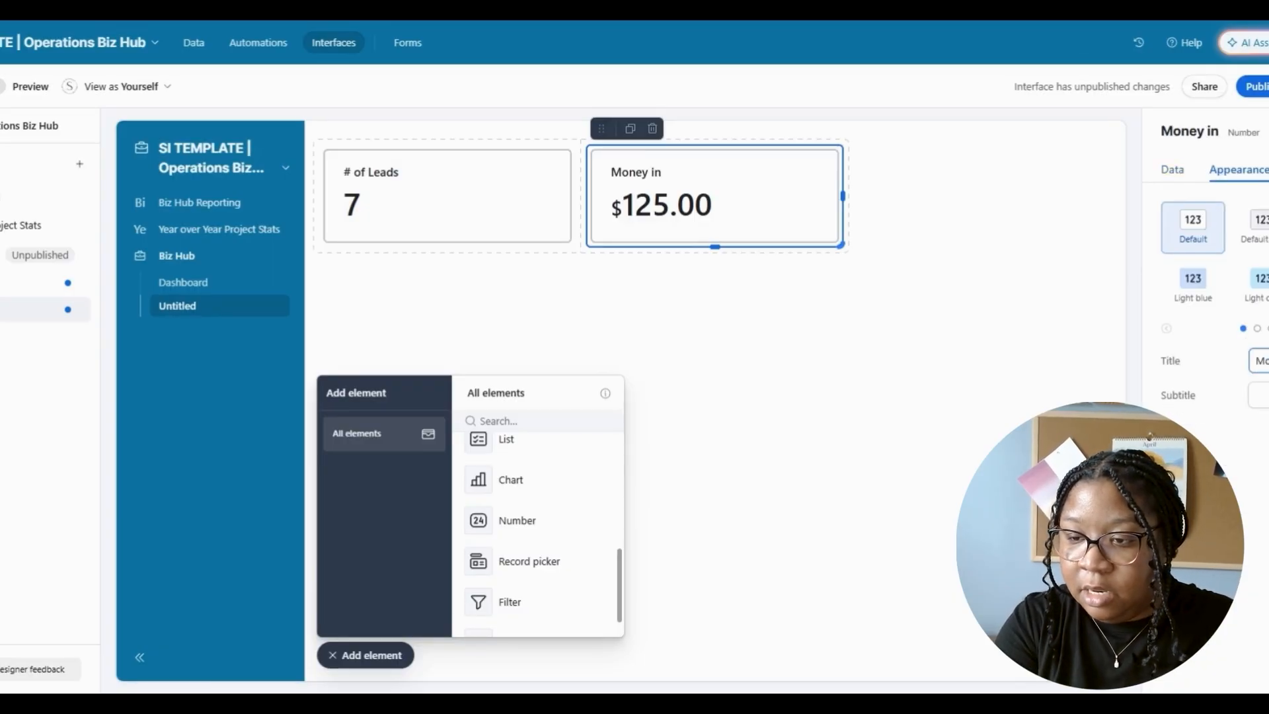
pyautogui.write(' Pipe')
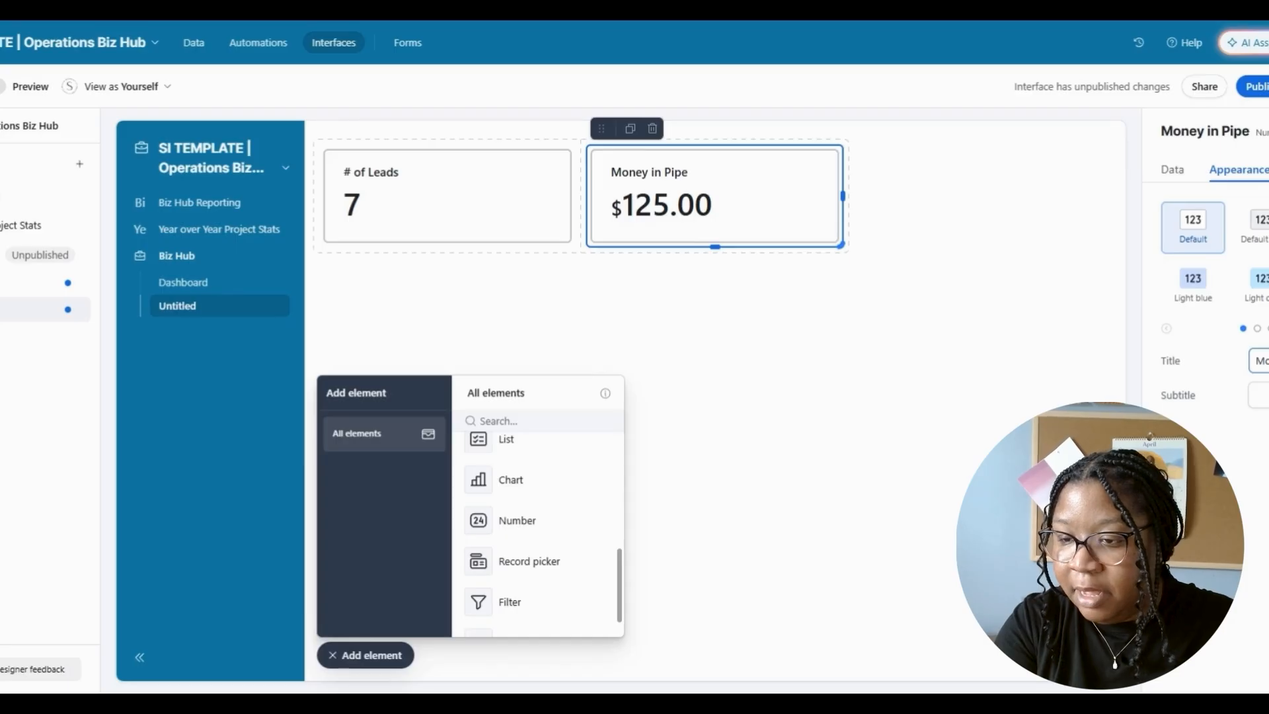
pyautogui.write('line')
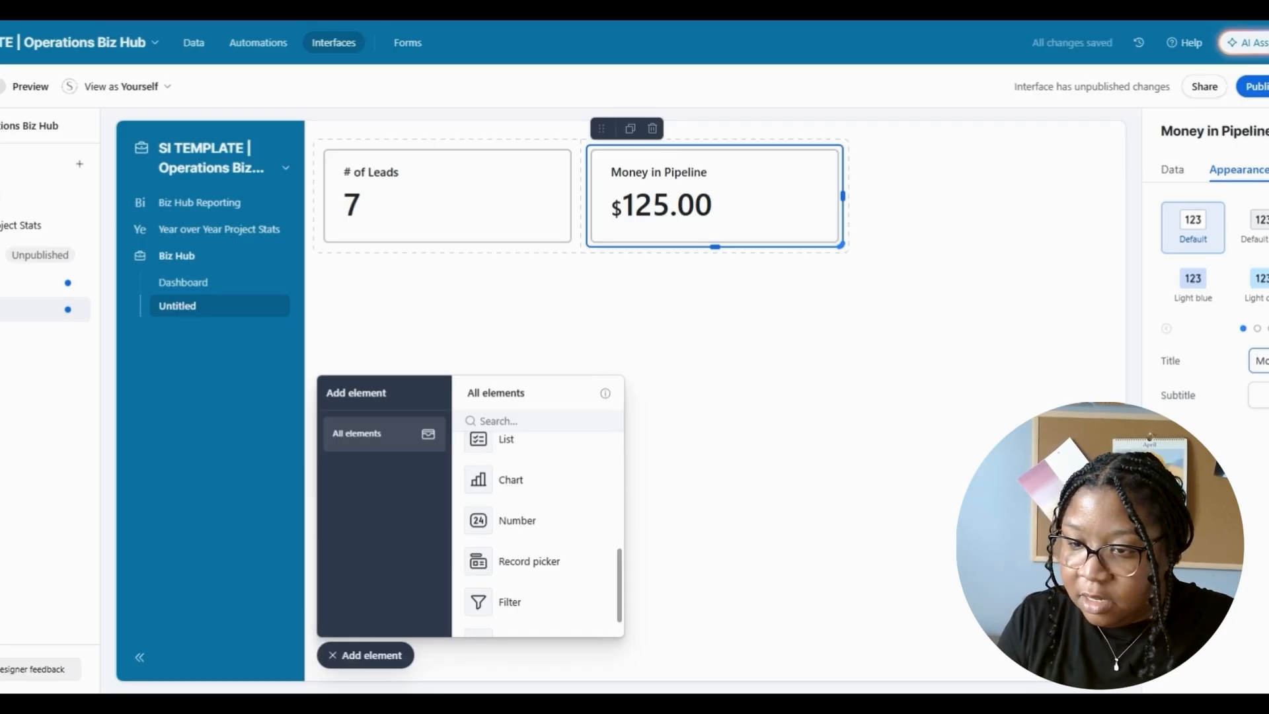
pyautogui.write('🤑')
pyautogui.click(1268, 290)
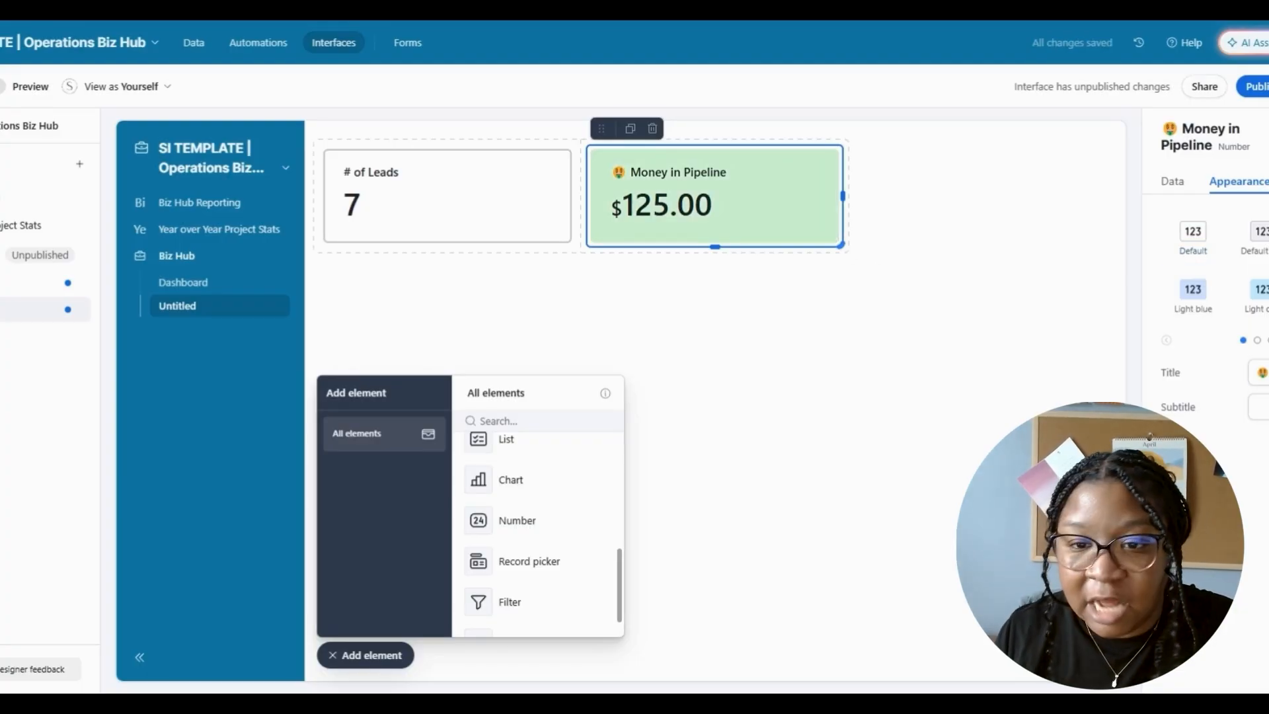
# - Duplicate the Money in Pipeline card into the top row's right end, summarizing a different field ($1,000.00)
pyautogui.click(630, 128)
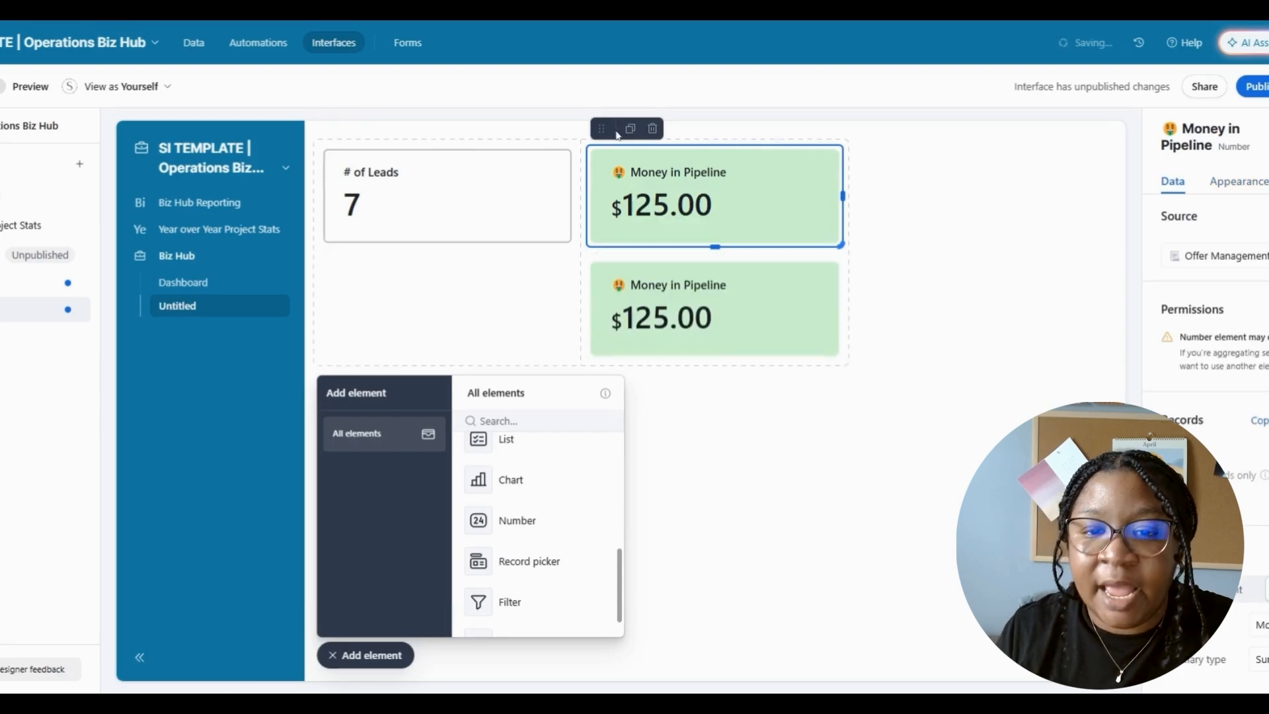
pyautogui.moveTo(602, 128); pyautogui.dragTo(907, 193)
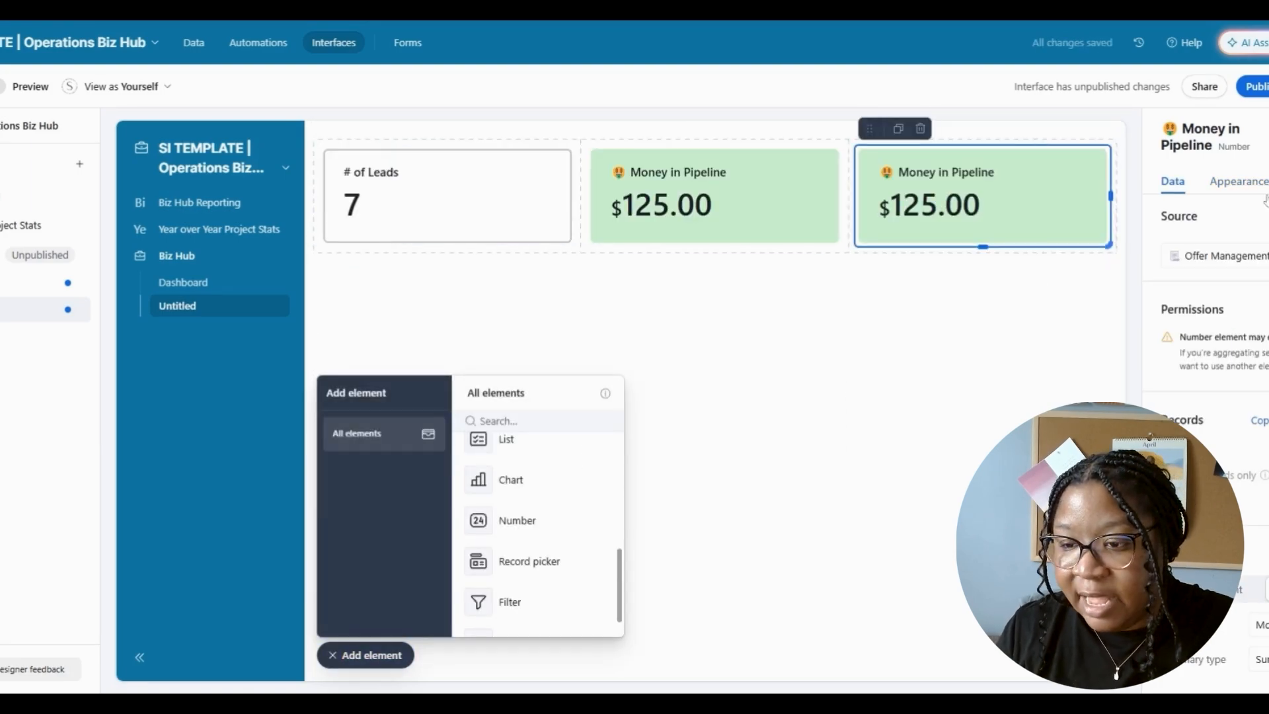
pyautogui.click(1259, 624)
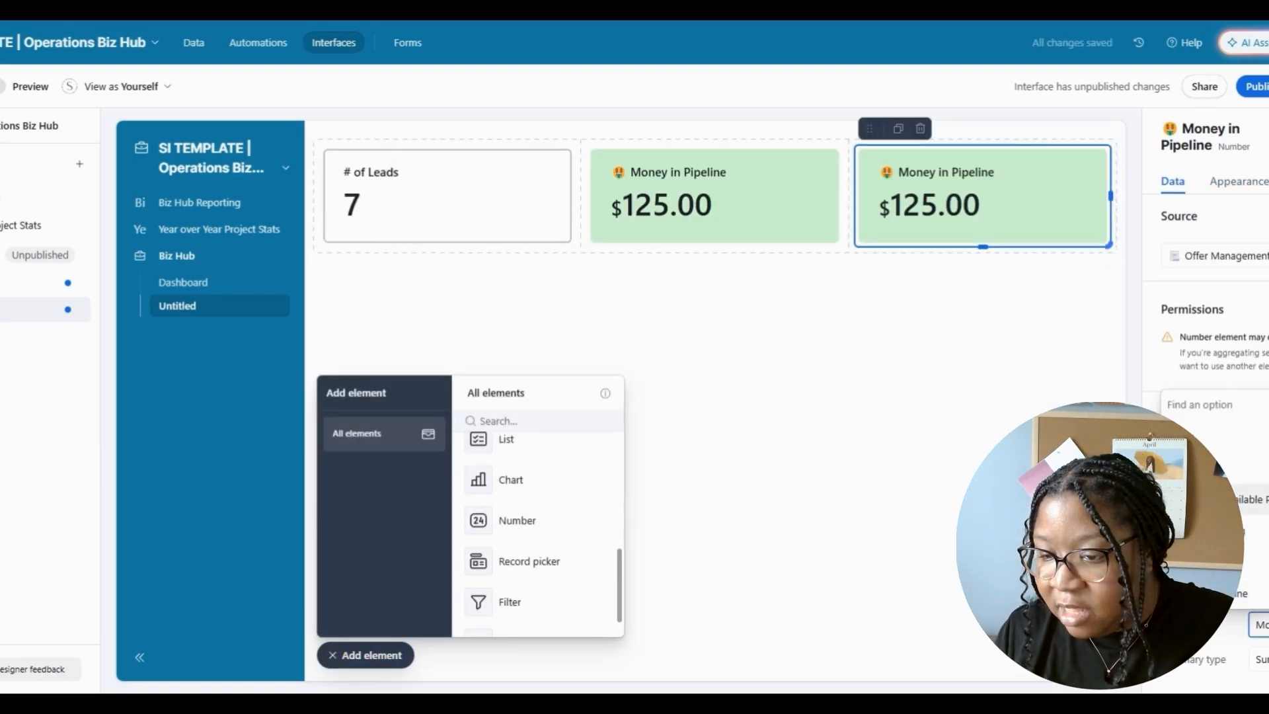
pyautogui.click(1260, 529)
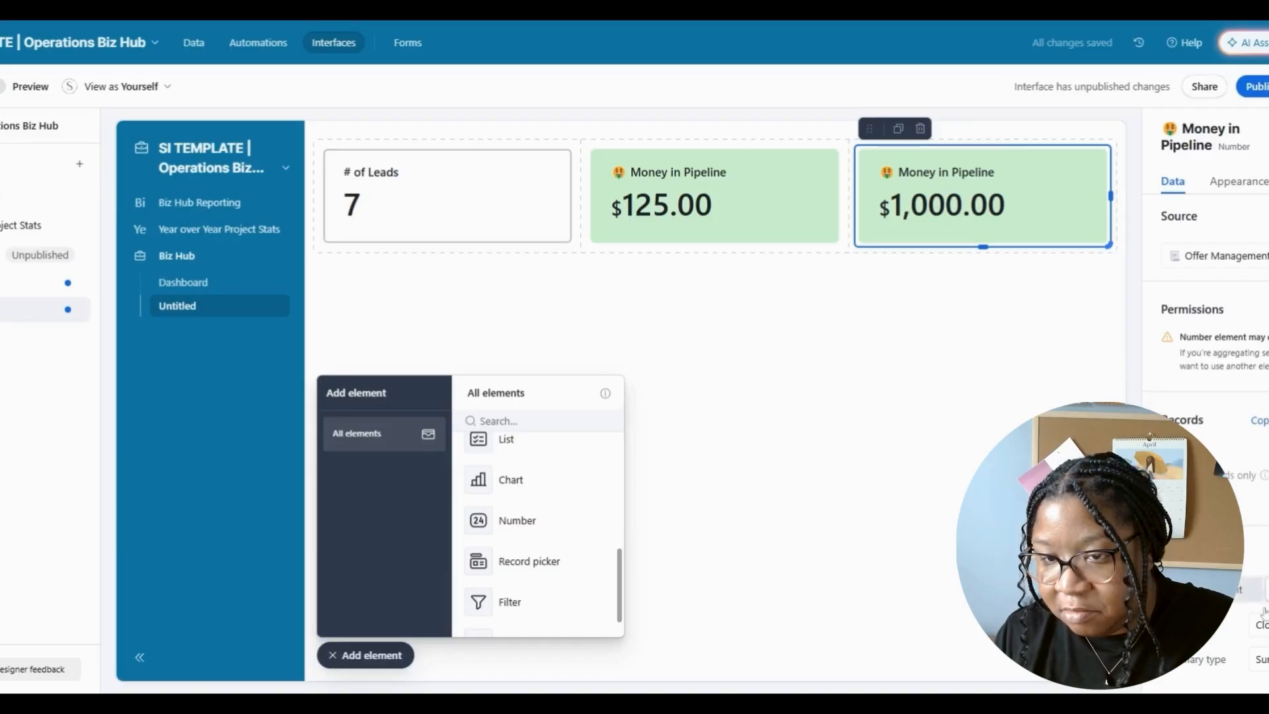
# - Colour the copied card light pink, then deselect it
pyautogui.click(1228, 185)
pyautogui.click(1258, 341)
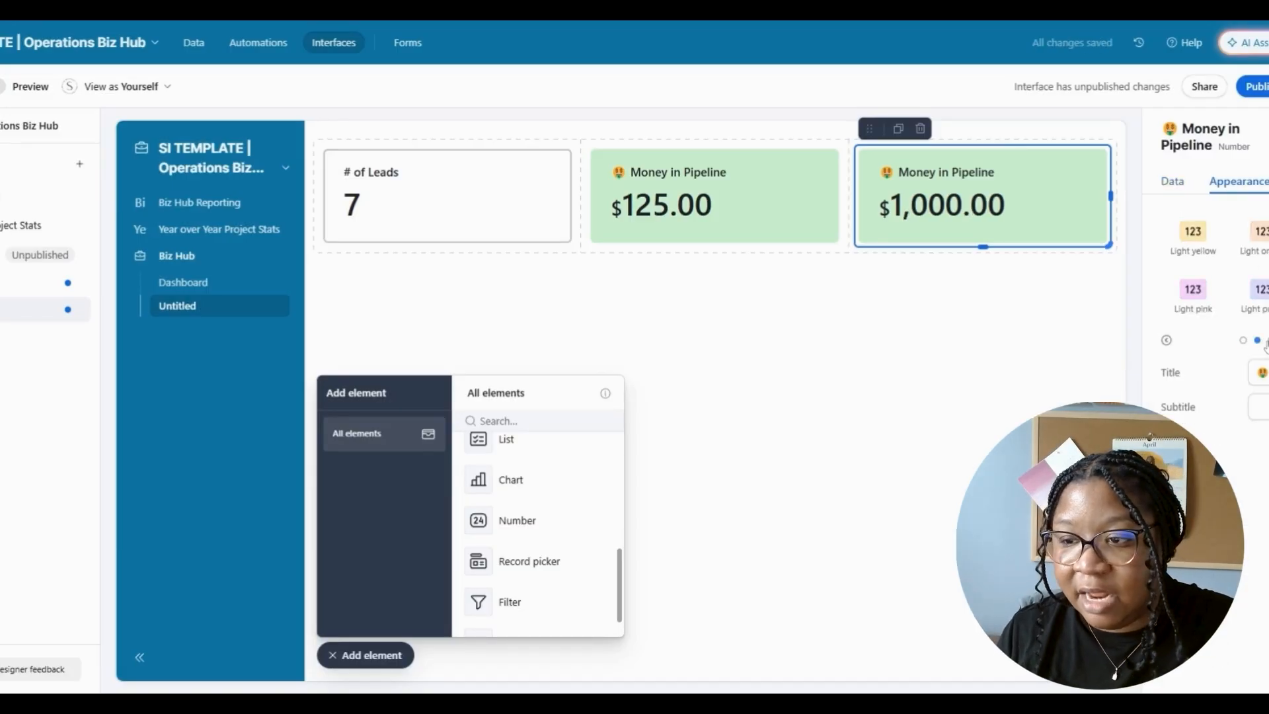
pyautogui.click(1193, 289)
pyautogui.click(723, 287)
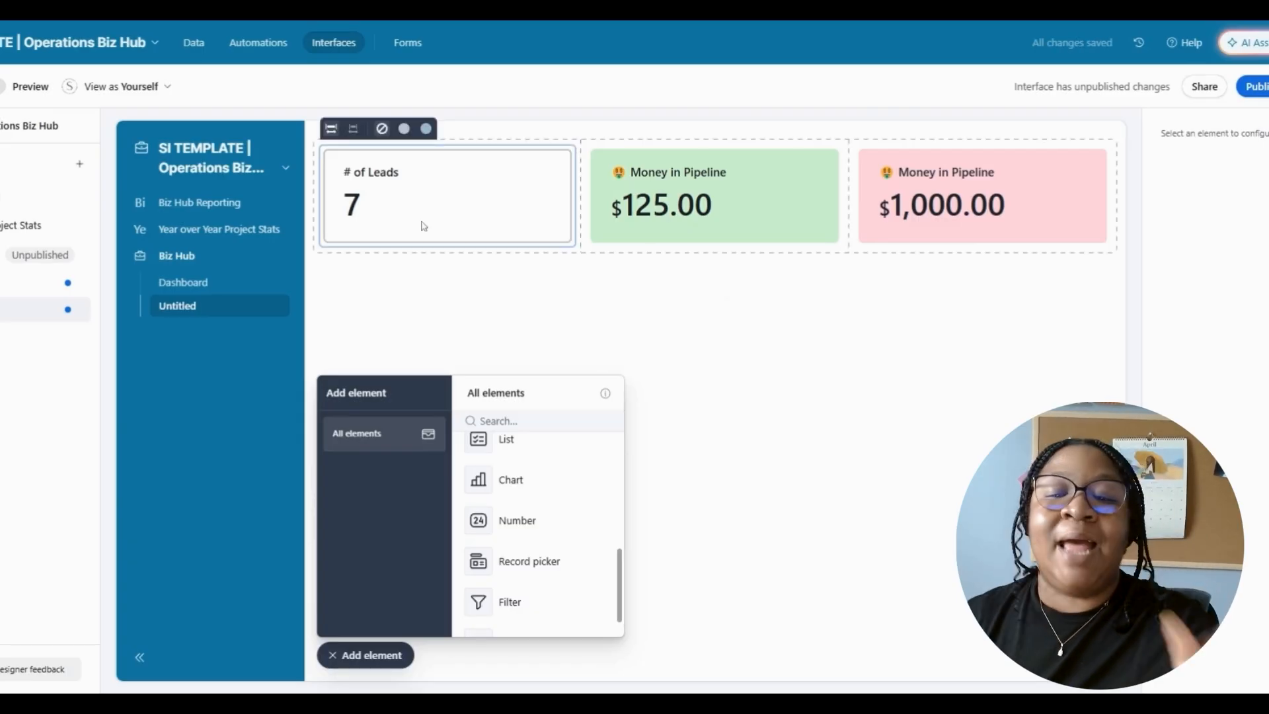
pyautogui.click(1052, 195)
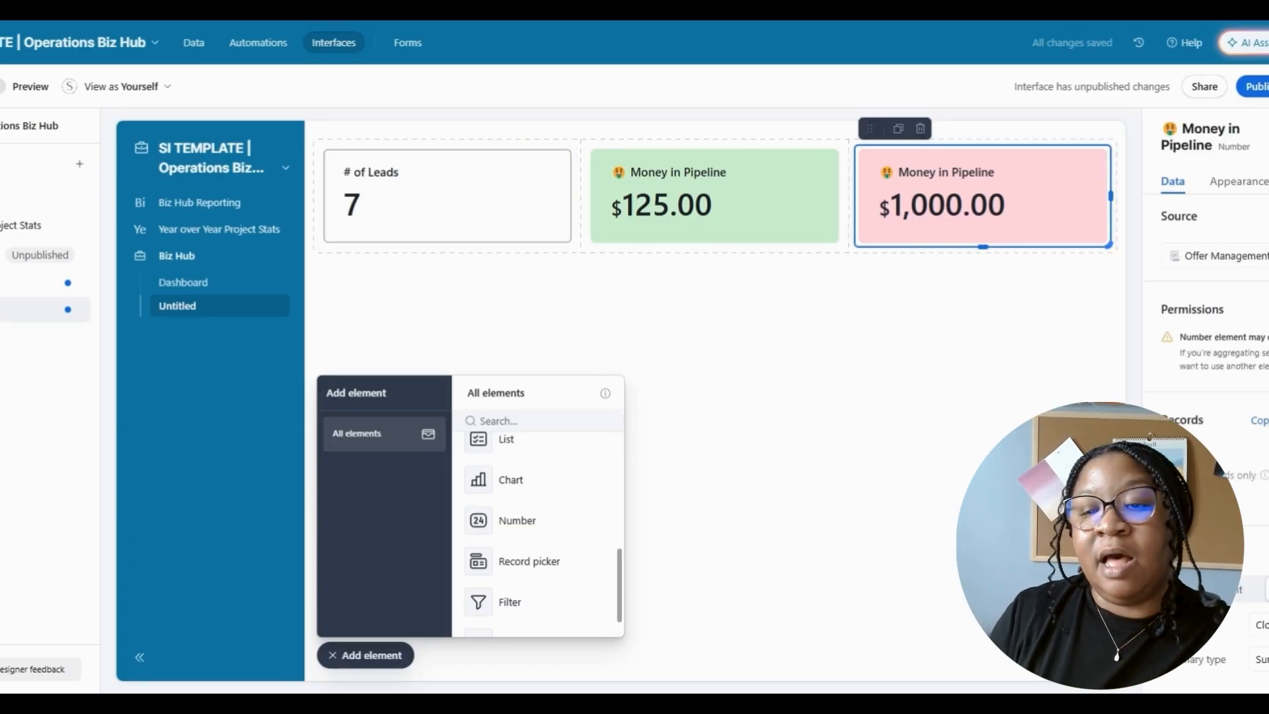
pyautogui.click(637, 333)
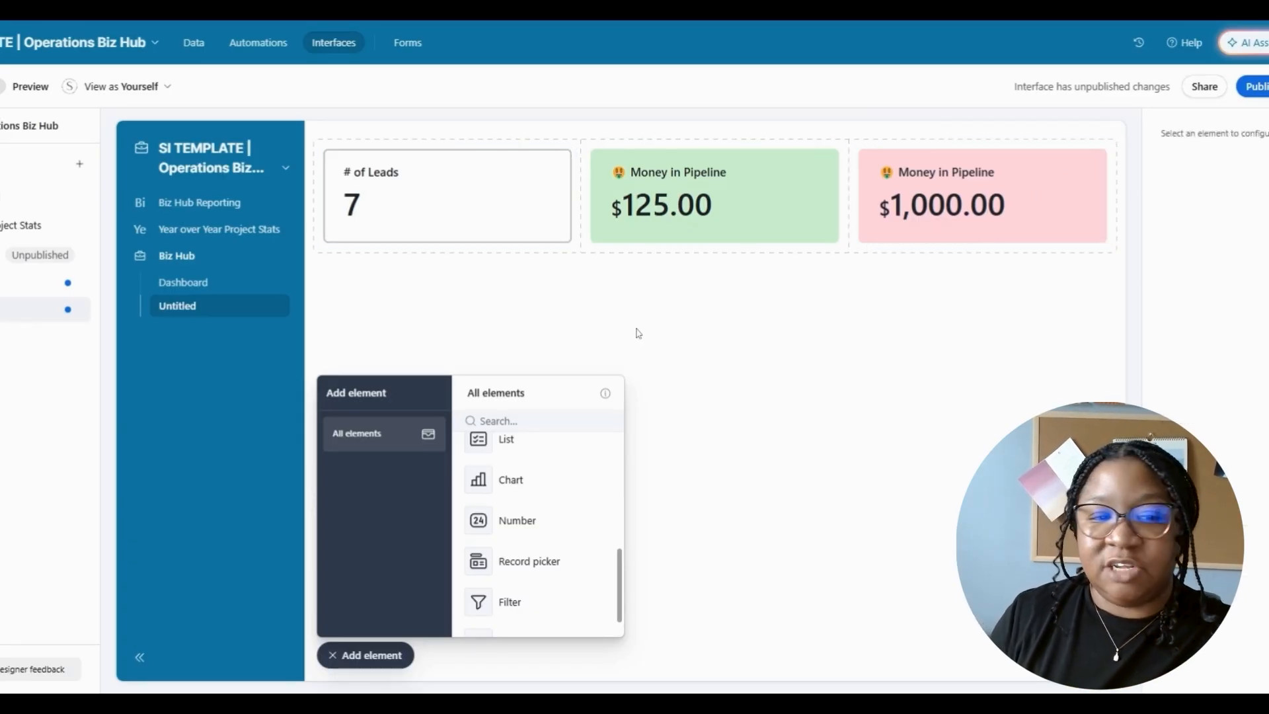
# - Visit the Dashboard and Untitled pages, then dismiss the new-page layout chooser without adding a page
pyautogui.click(209, 284)
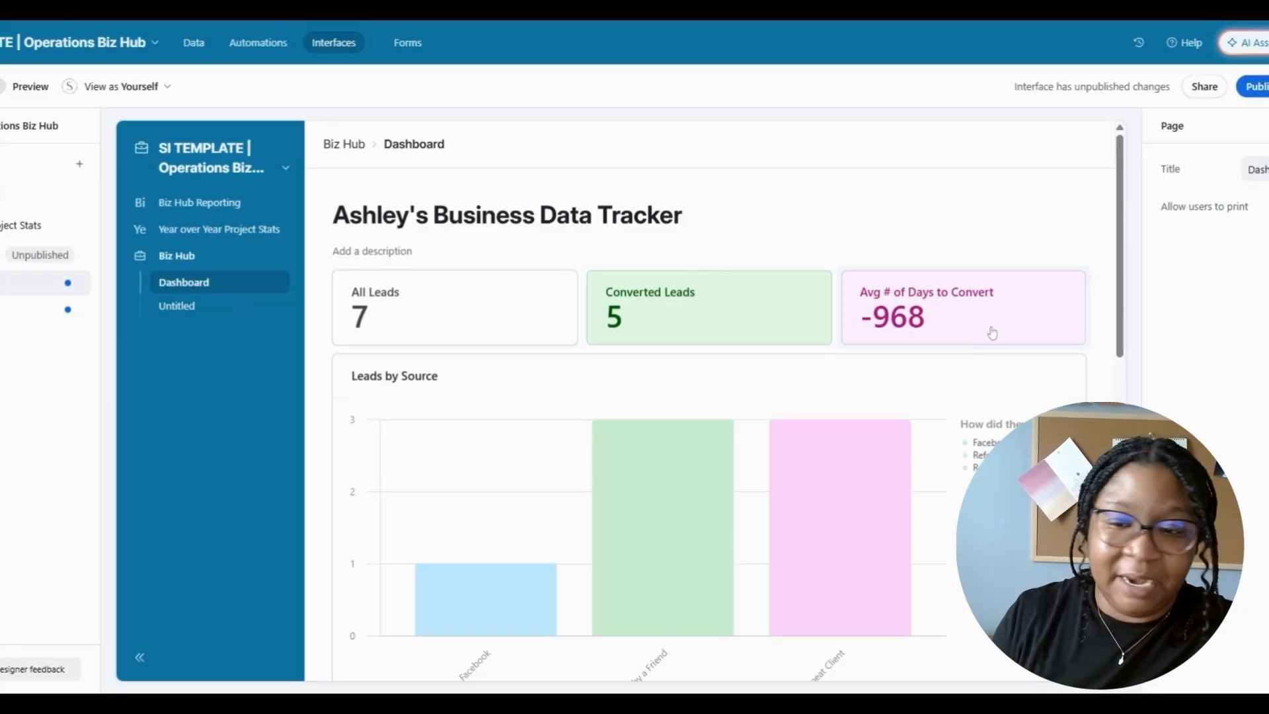
pyautogui.click(190, 308)
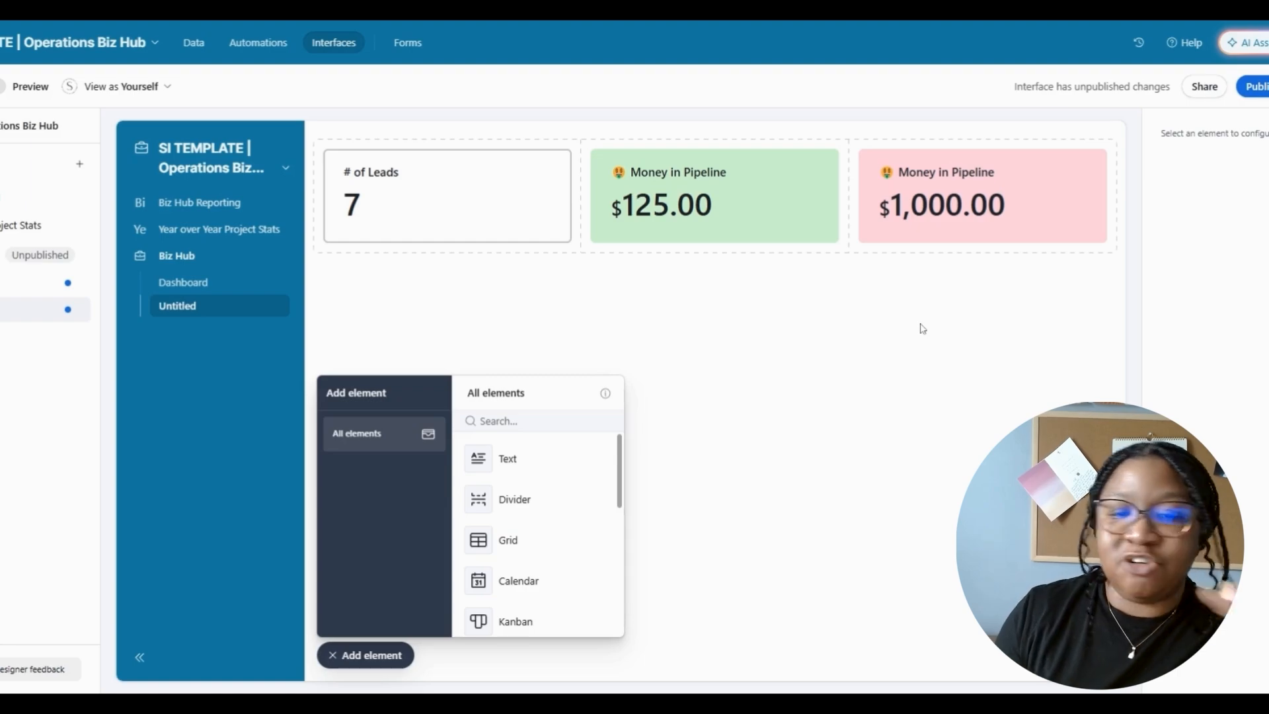
pyautogui.click(57, 255)
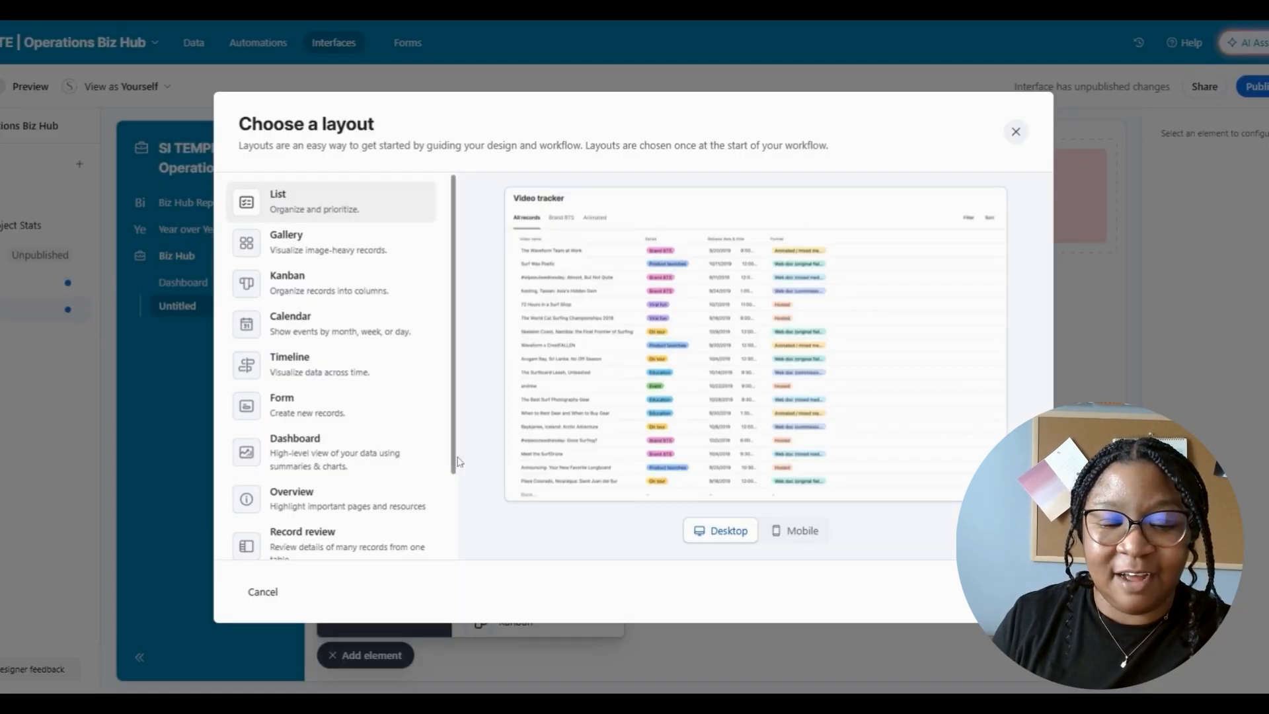
pyautogui.moveTo(456, 460); pyautogui.dragTo(457, 566)
pyautogui.click(1161, 385)
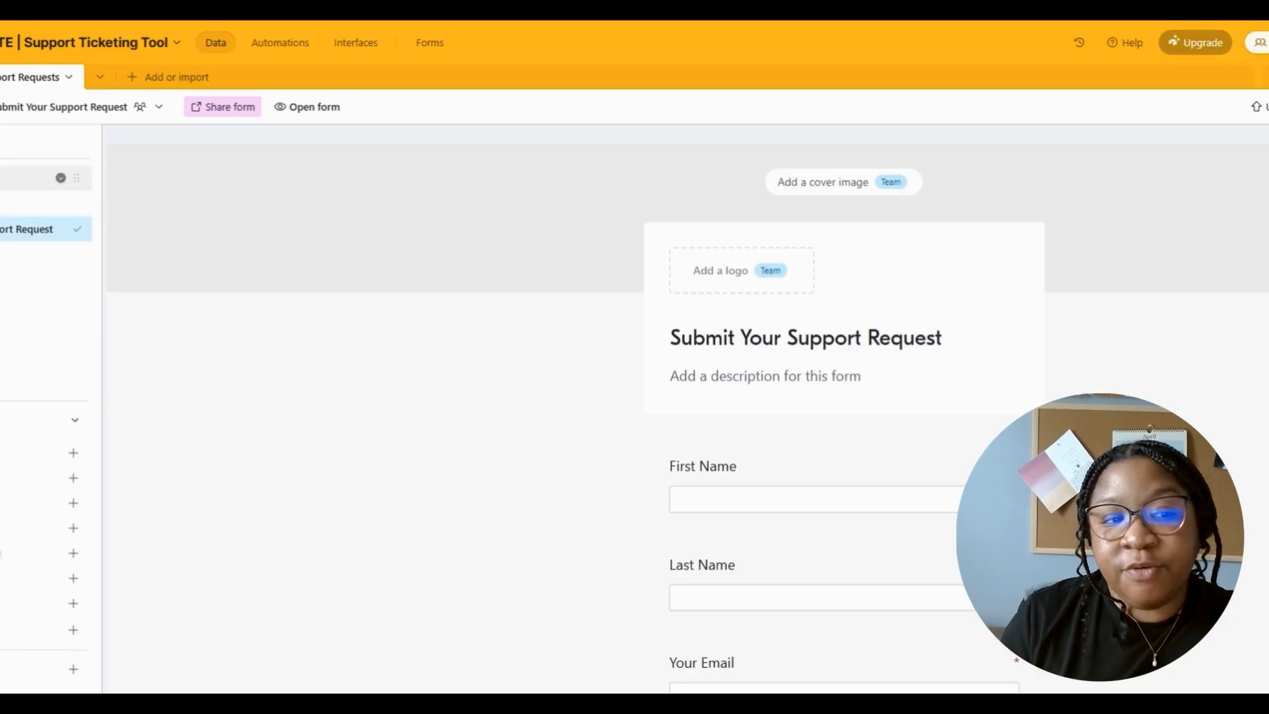
# - Enter the new request's first name, last name and email in the Open Requests grid view
pyautogui.click(39, 183)
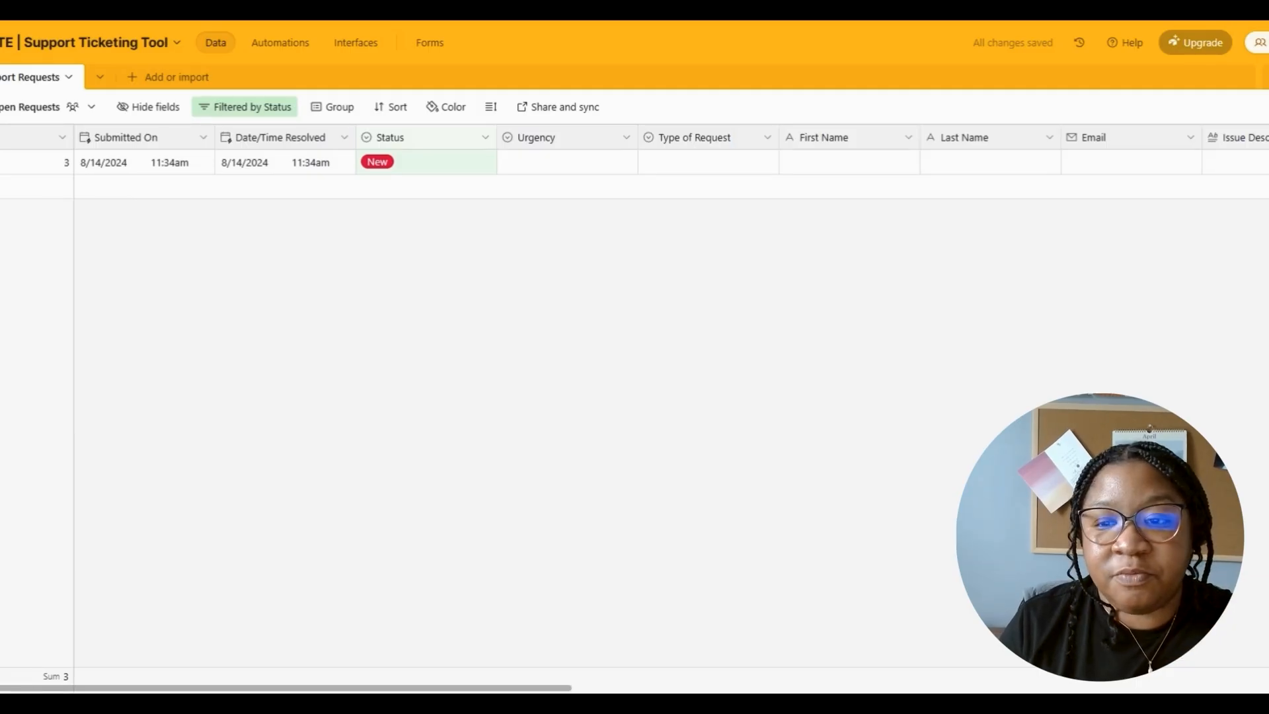
pyautogui.click(893, 168)
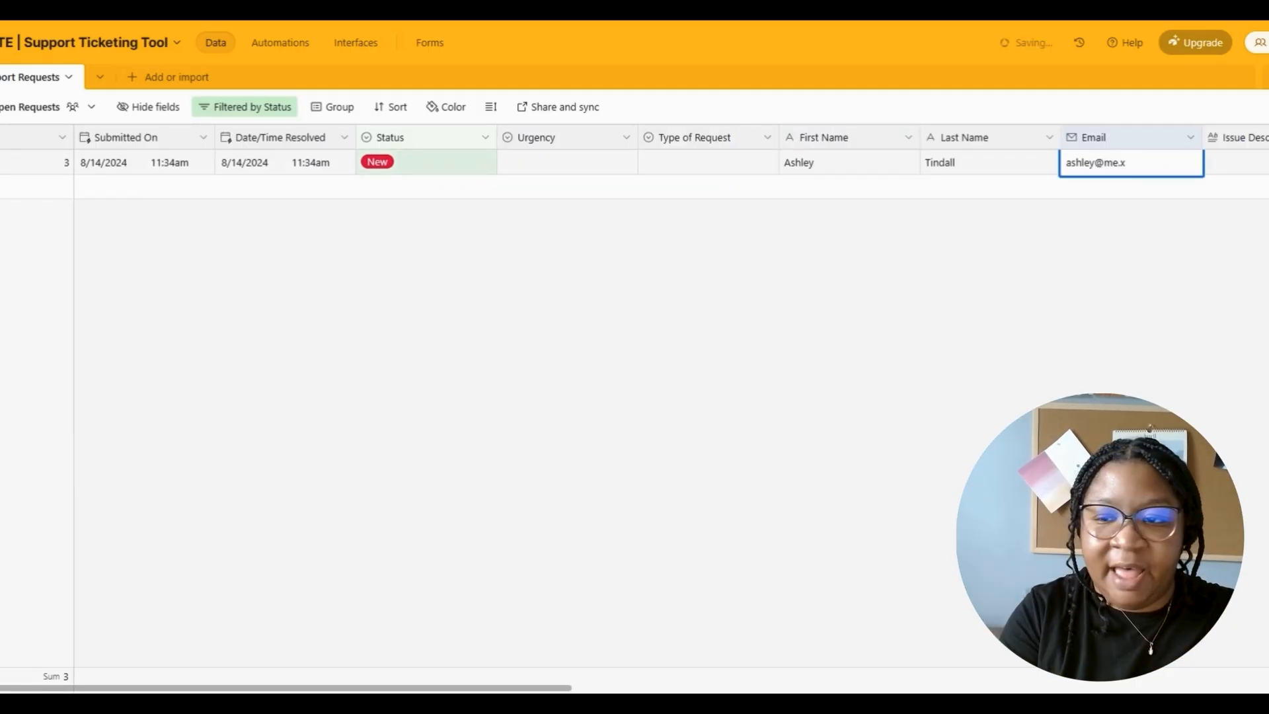
pyautogui.write('om')
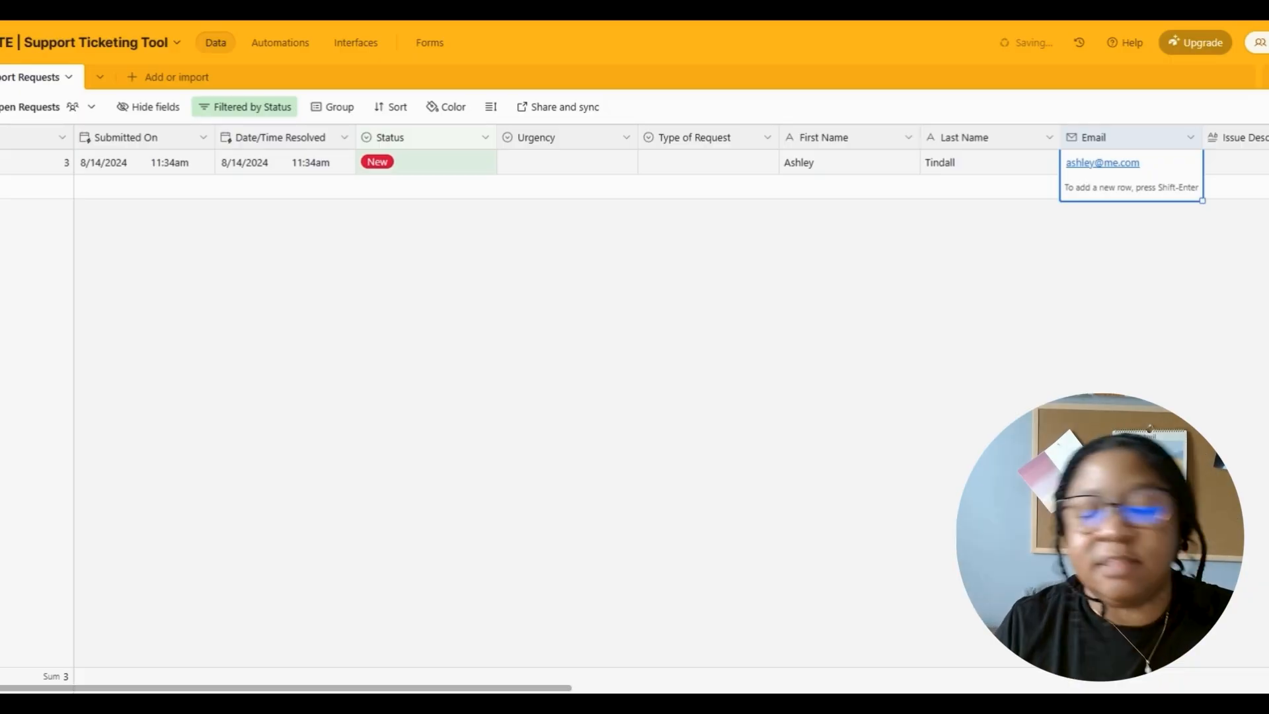
pyautogui.click(721, 238)
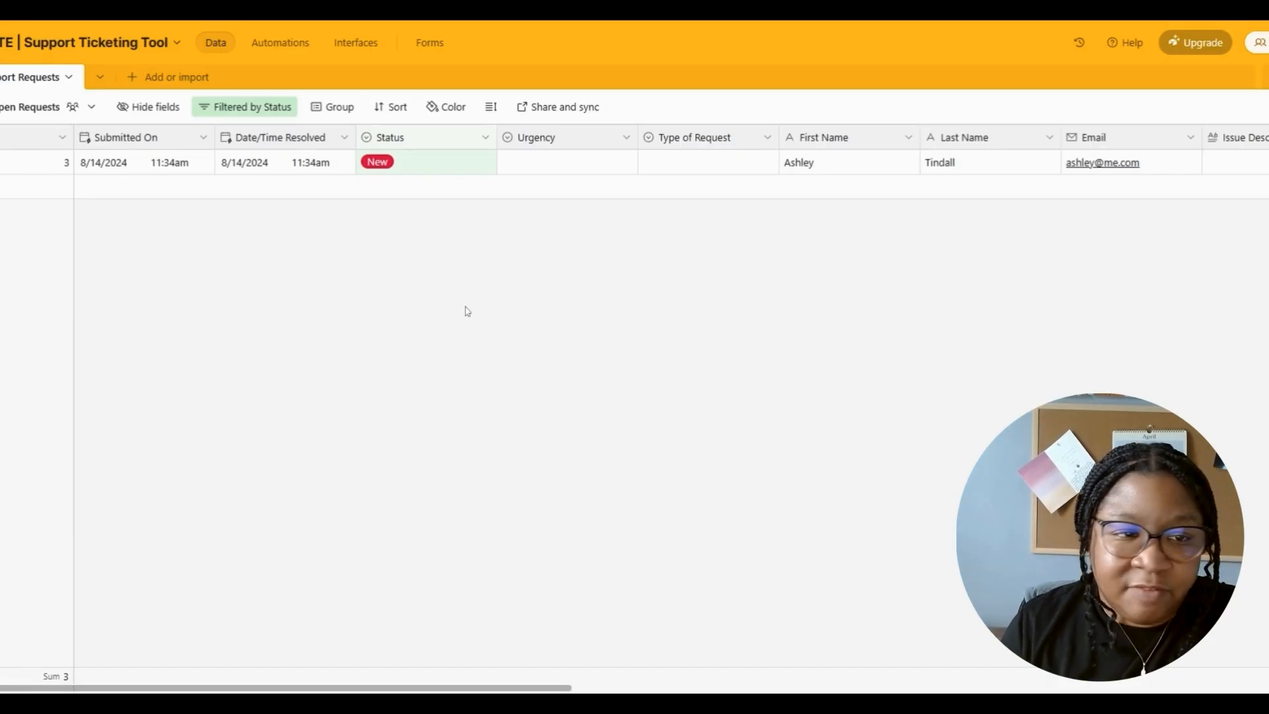
pyautogui.click(368, 47)
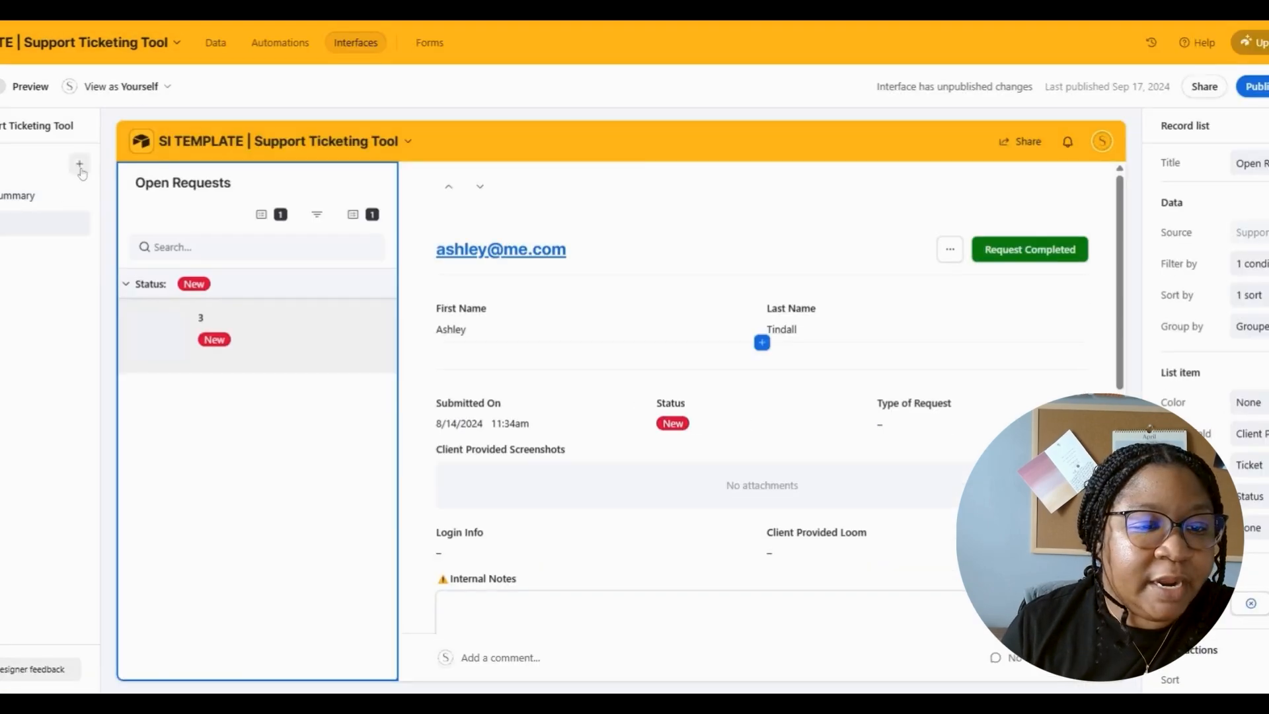
# - Create an interface named 'TEMPLATE | View Only for Cl' using the Overview layout
pyautogui.click(79, 165)
pyautogui.click(116, 230)
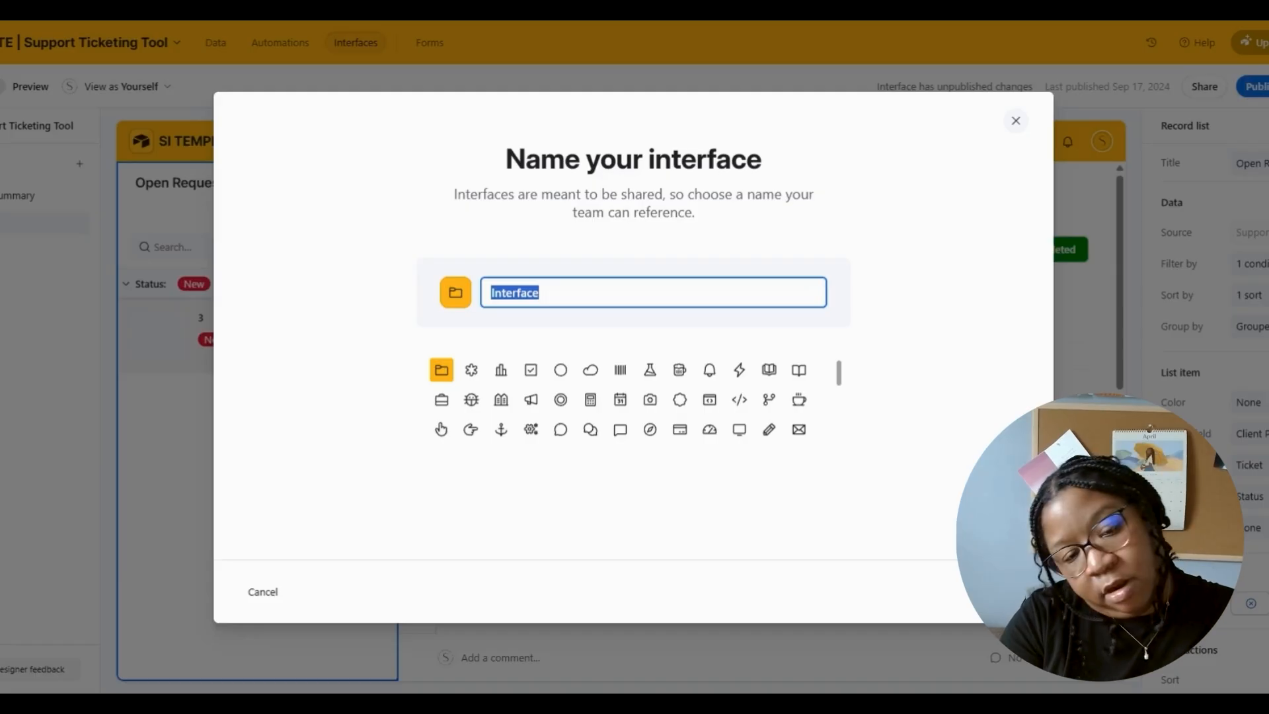
pyautogui.write('TEMPLATE ')
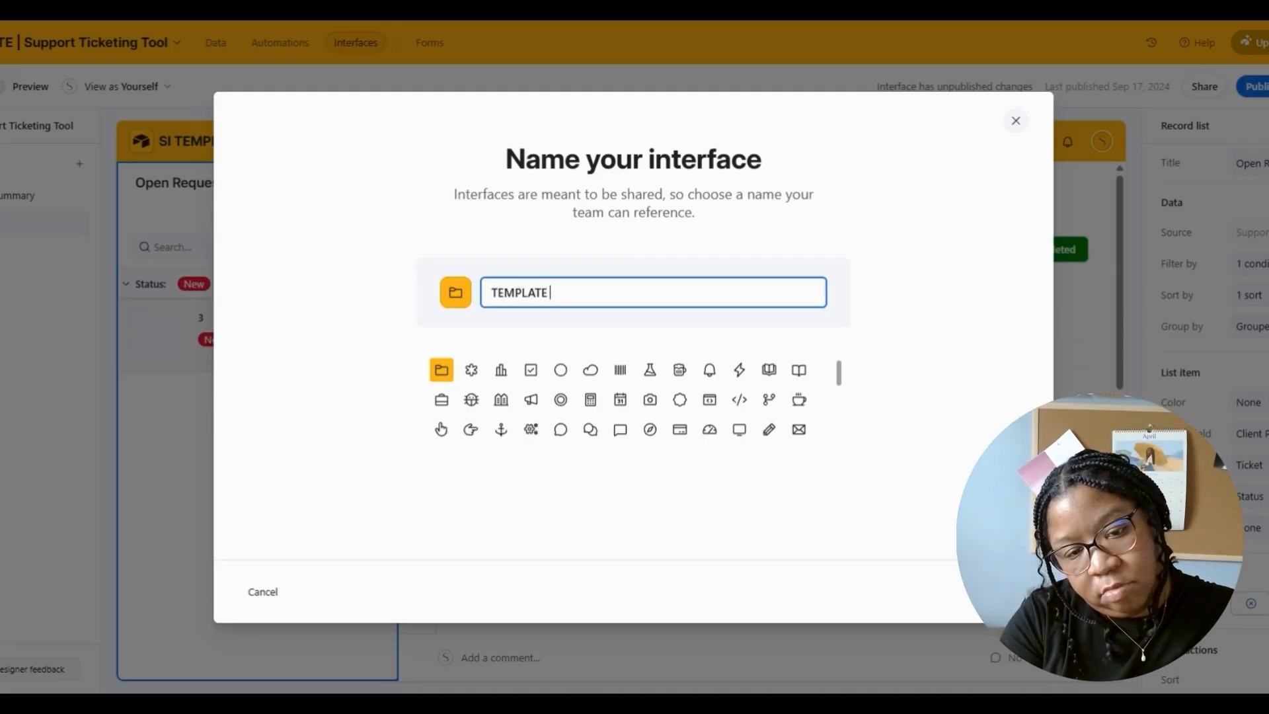
pyautogui.write('| View Only for Clients')
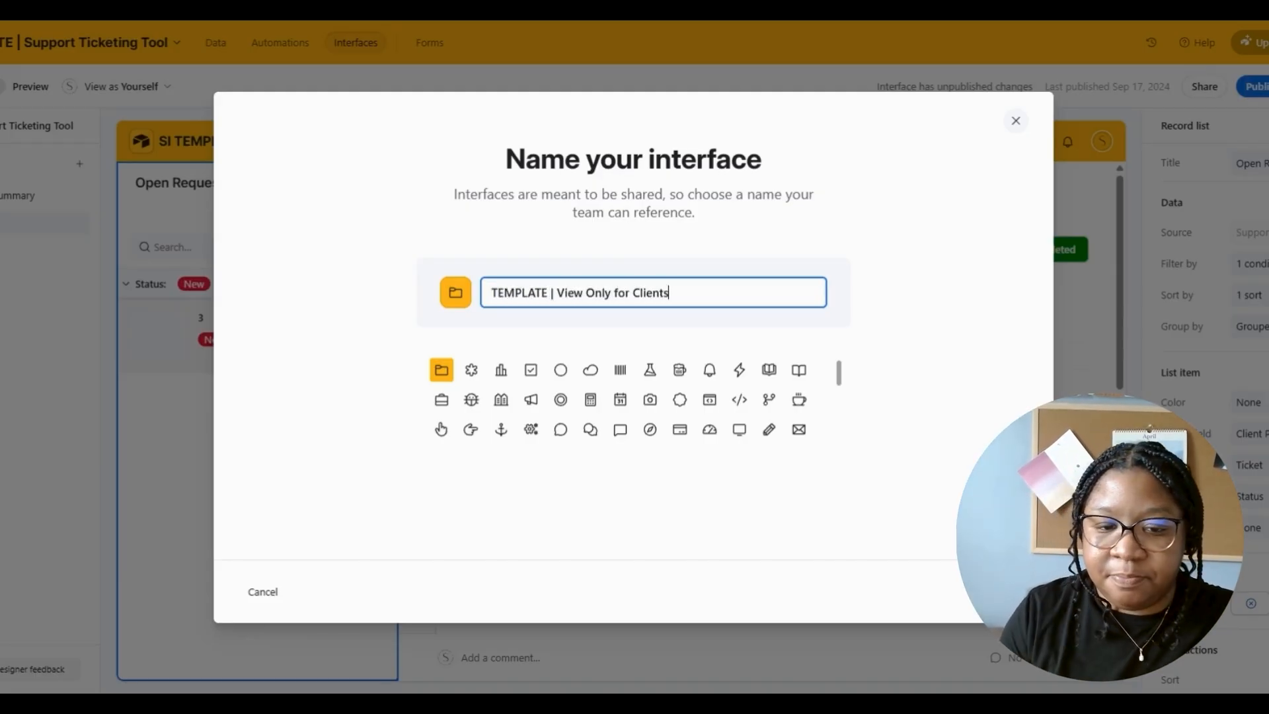
pyautogui.press('Return')
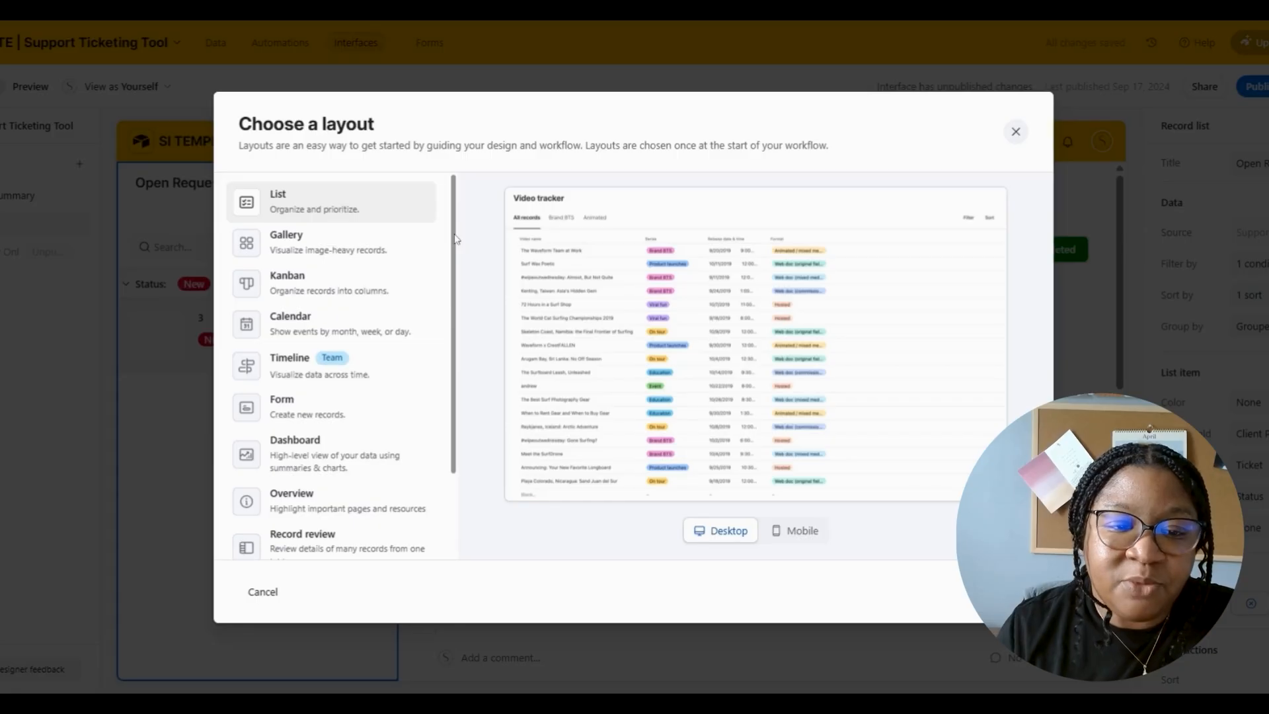
pyautogui.scroll(-3, 396, 317)
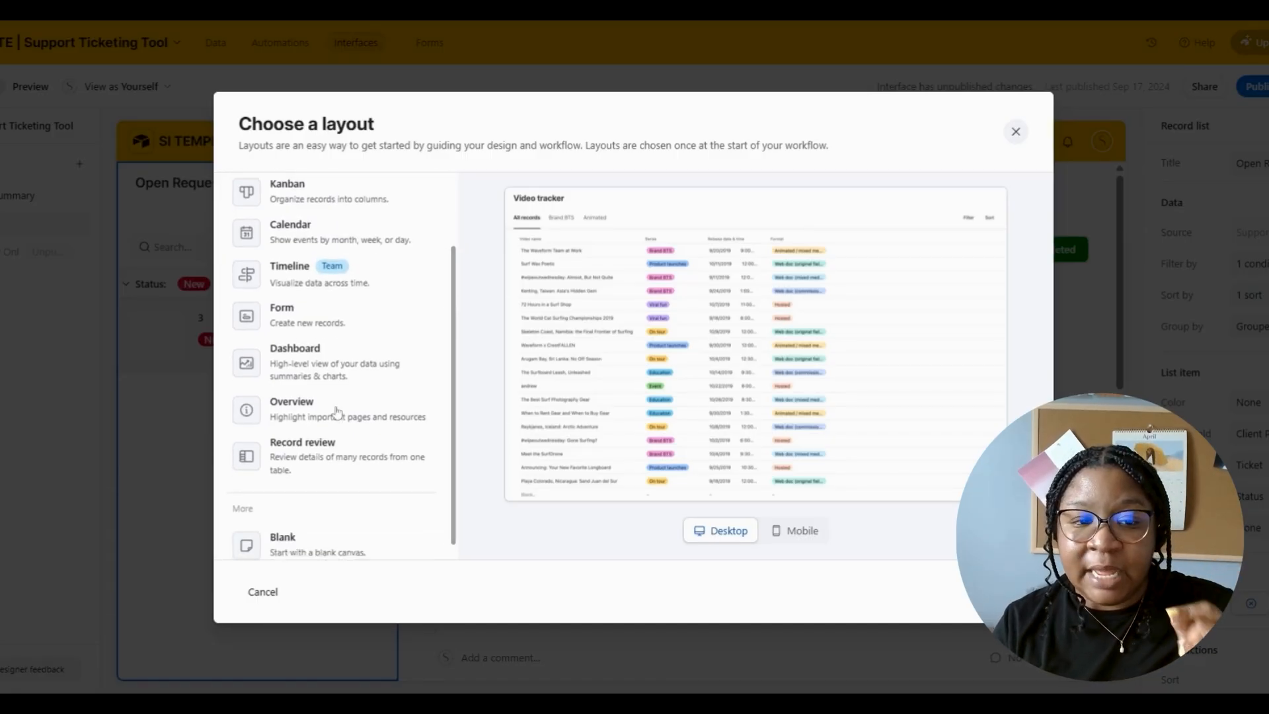
pyautogui.scroll(2, 455, 335)
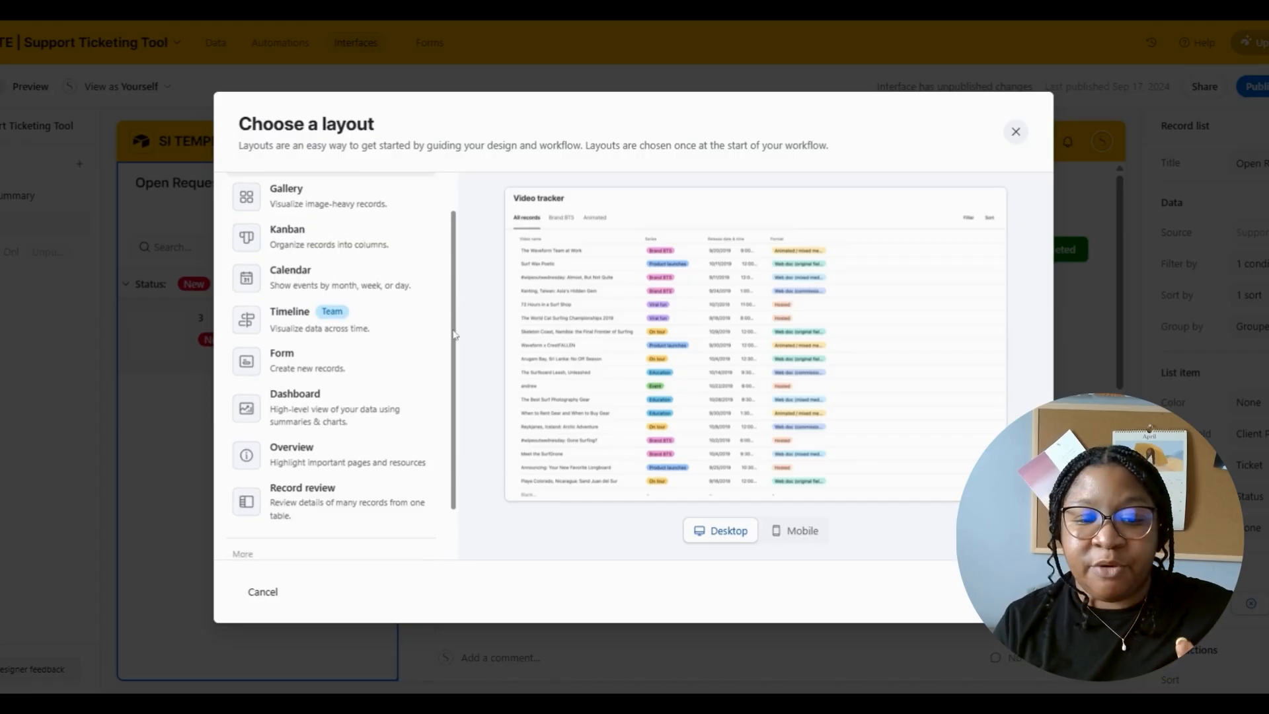
pyautogui.click(365, 472)
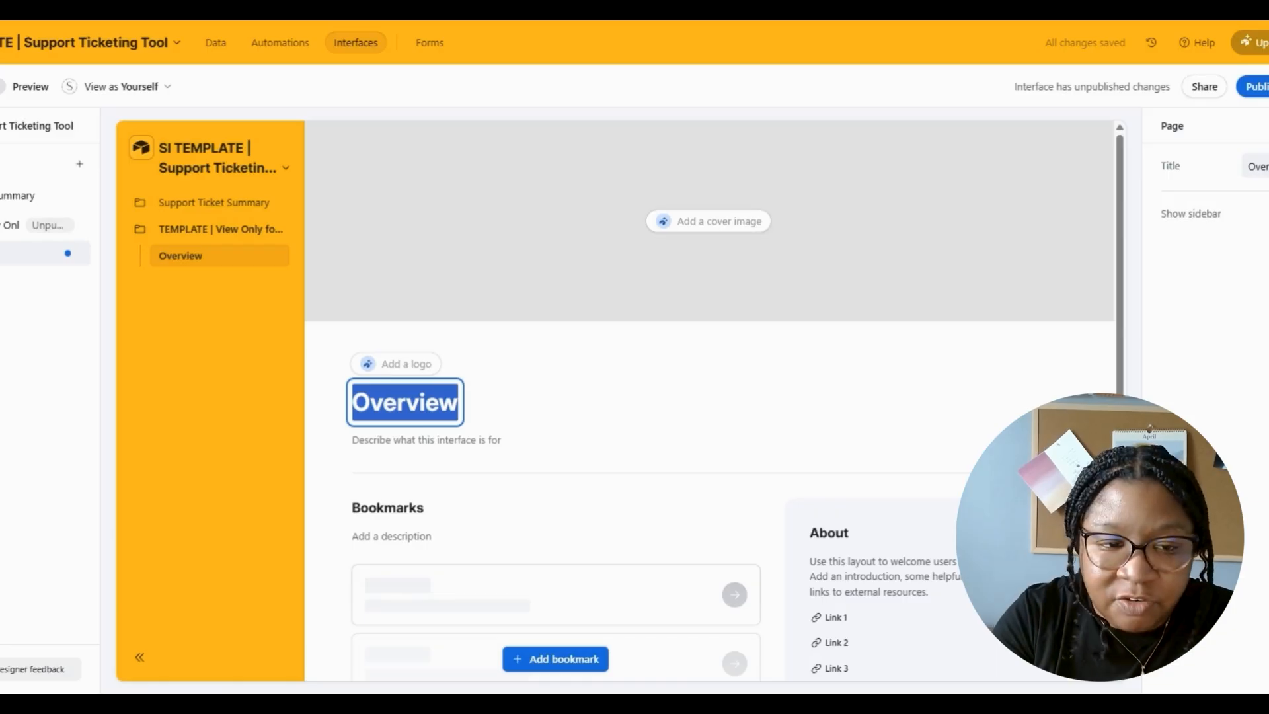
# - Title the page 'Support Ticket Landing Page' and rename the link group to Quick Links
pyautogui.write('Support Tic')
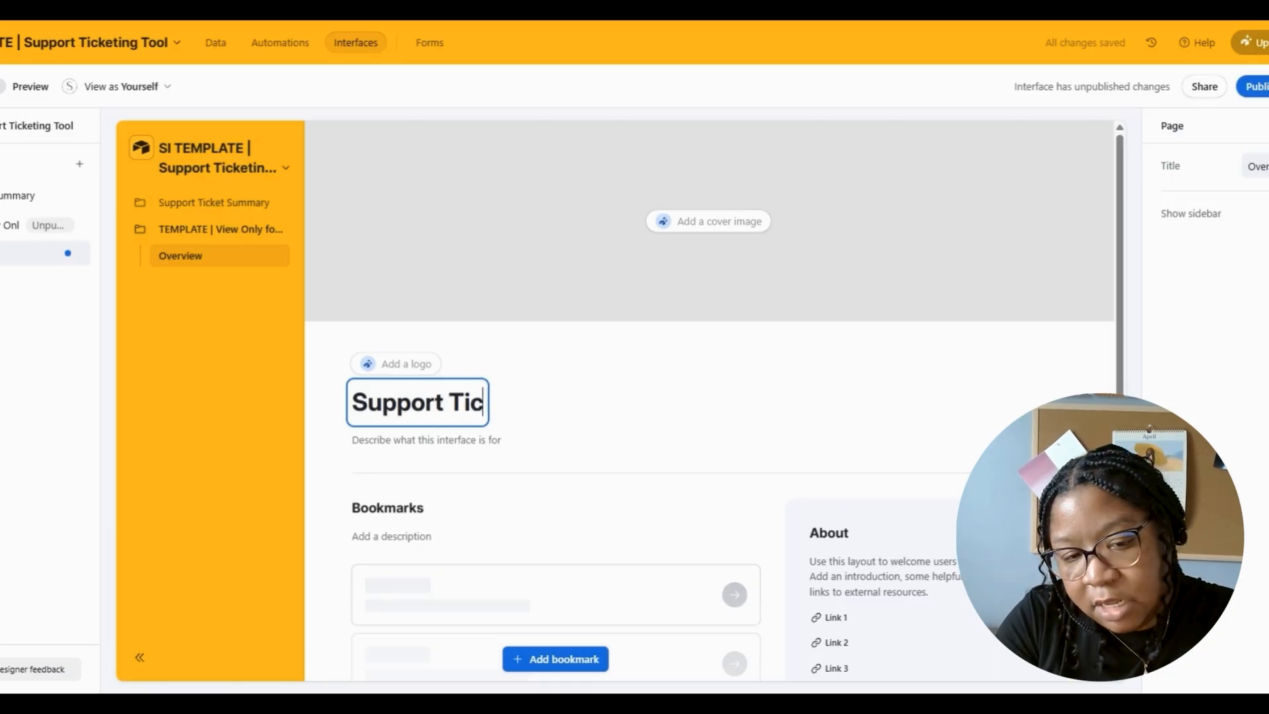
pyautogui.write('ket Landing Page')
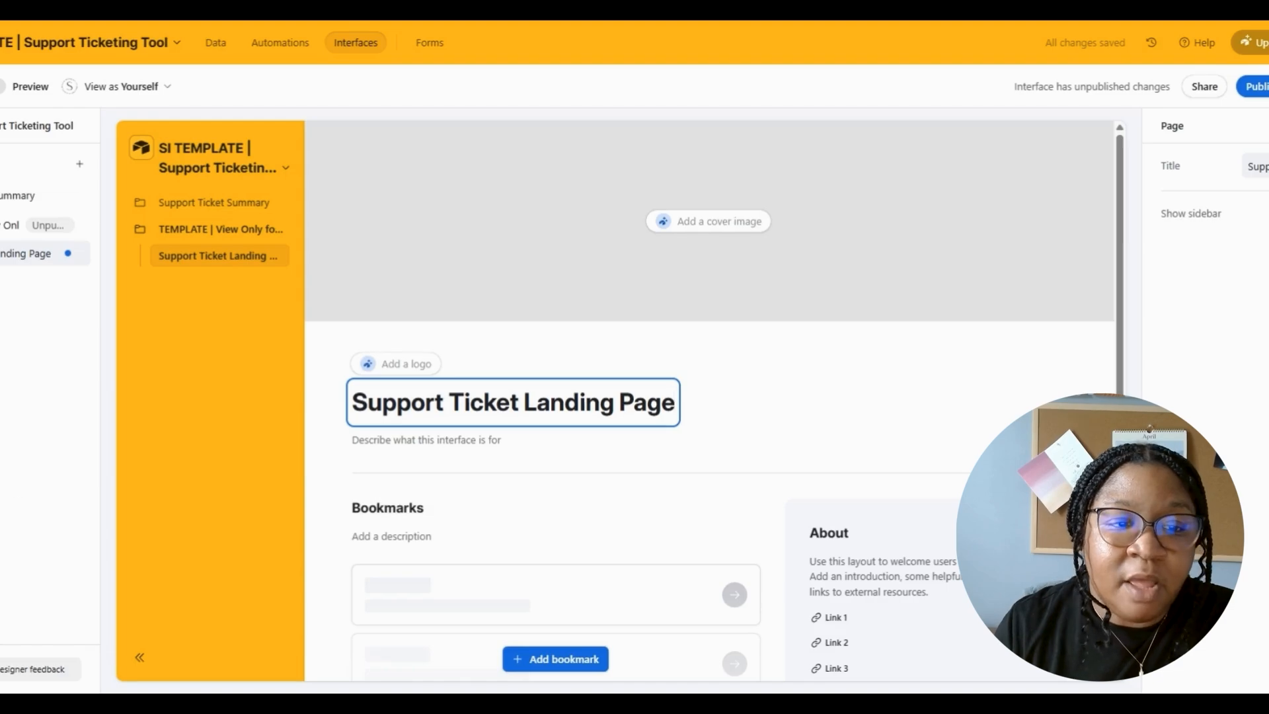
pyautogui.click(0, 669)
pyautogui.click(0, 658)
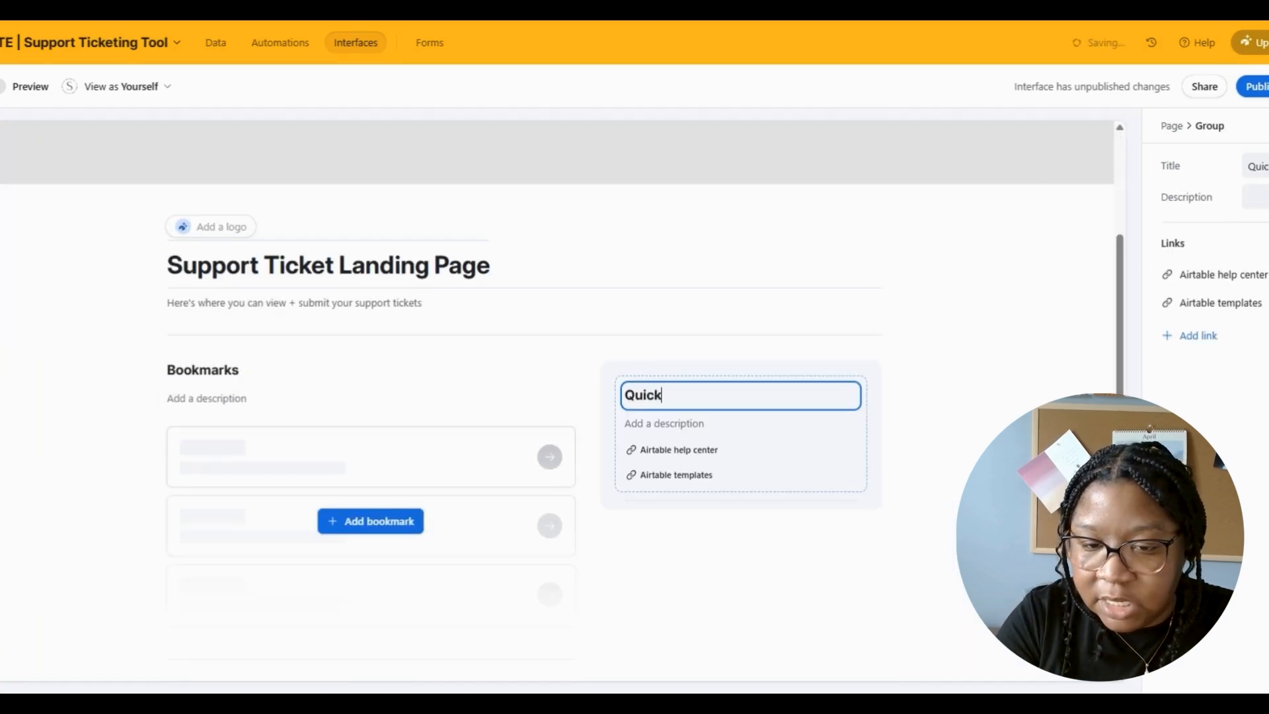
pyautogui.write('Links')
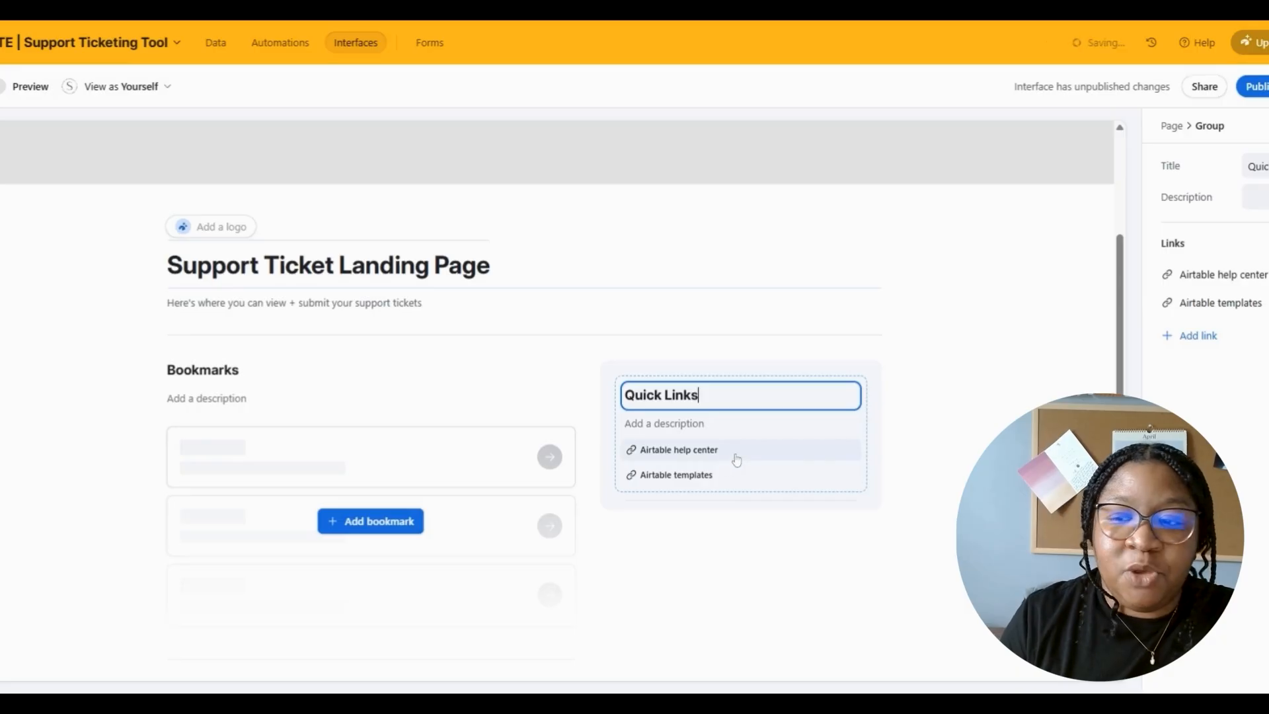
# - Rename the two links to 'Book another VIP Day' and 'Access Circle Community'
pyautogui.click(738, 459)
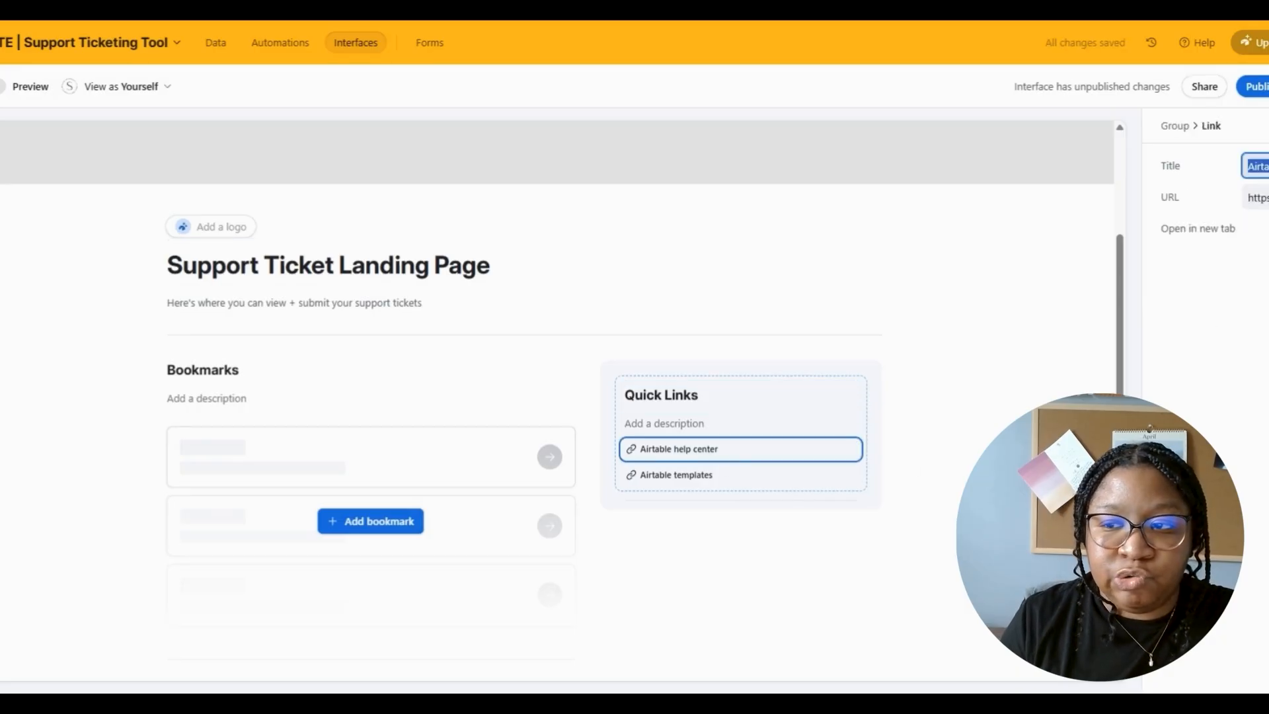
pyautogui.write('Book another VIP Day')
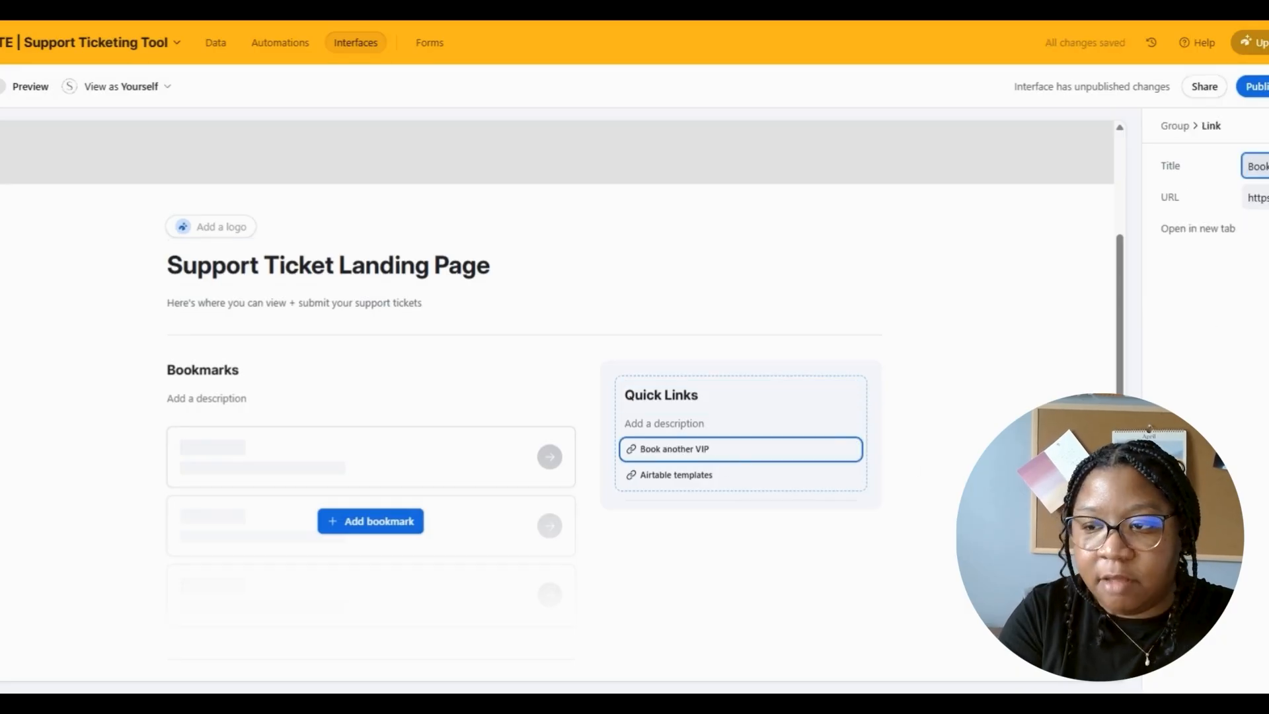
pyautogui.click(822, 474)
pyautogui.tripleClick(1256, 166)
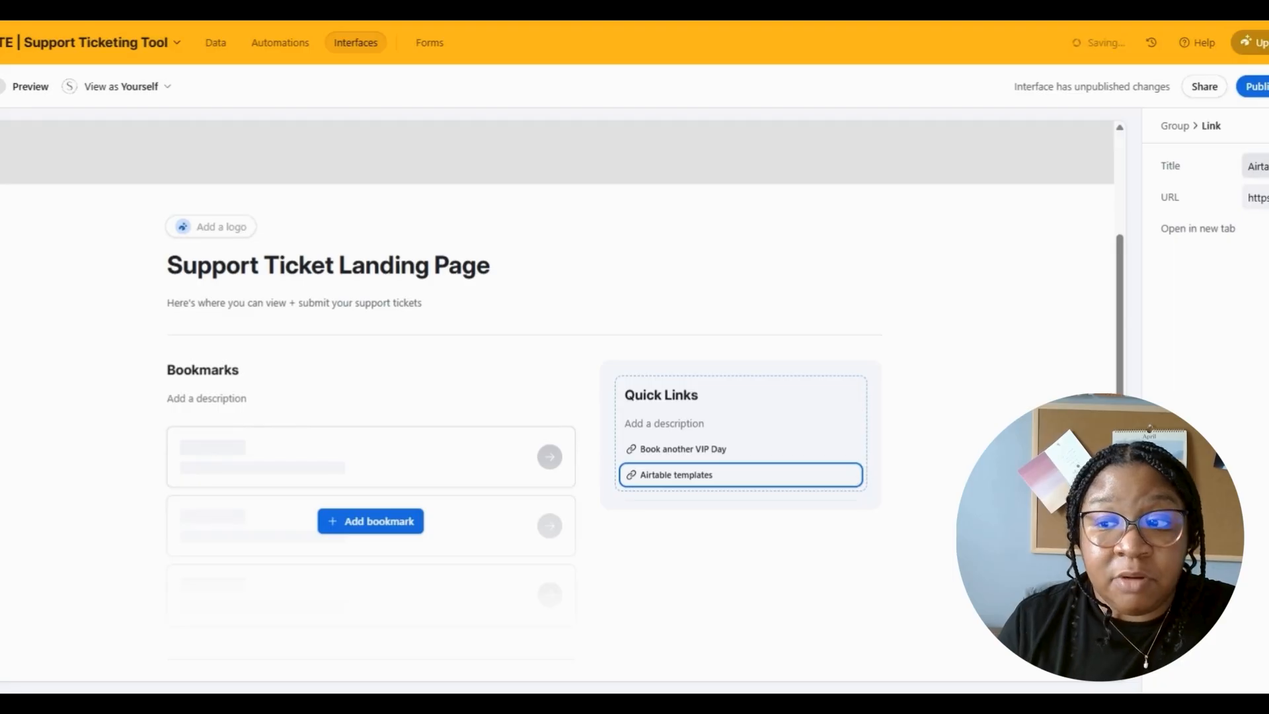
pyautogui.write('Access Circle Community')
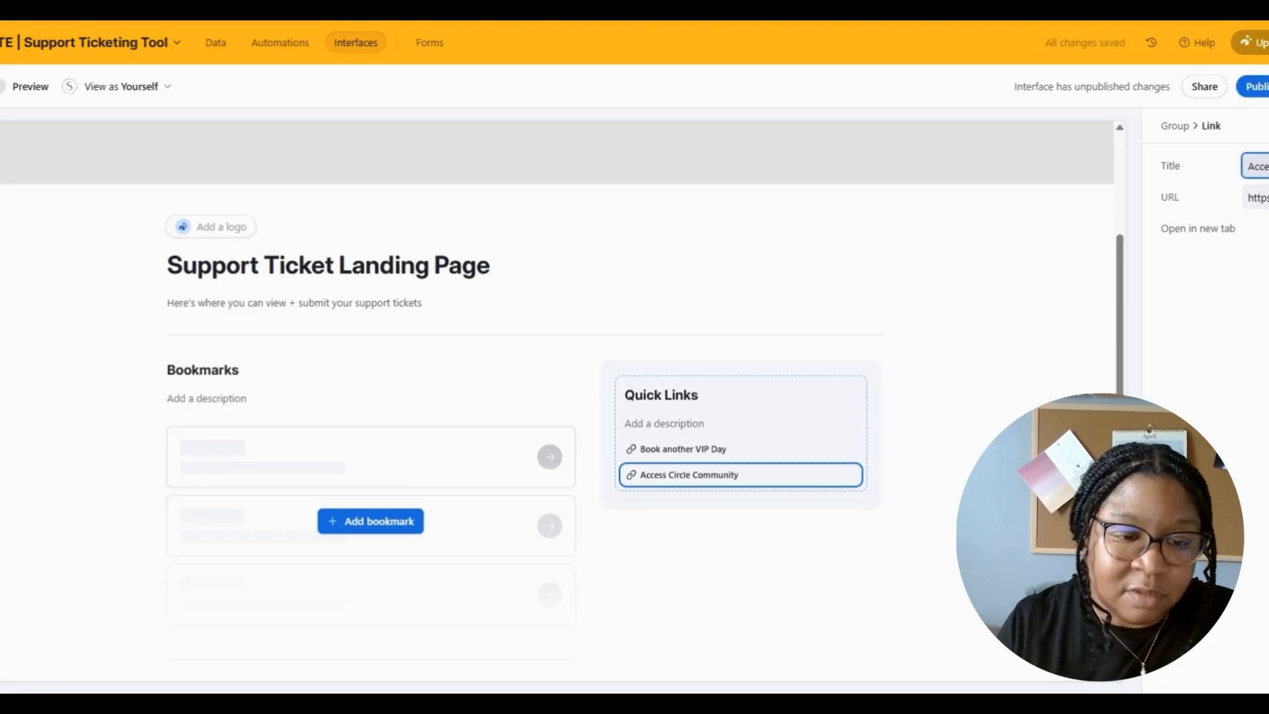
# - Rename the Bookmarks heading to 'View or Submit a New Support Ticket'
pyautogui.click(203, 371)
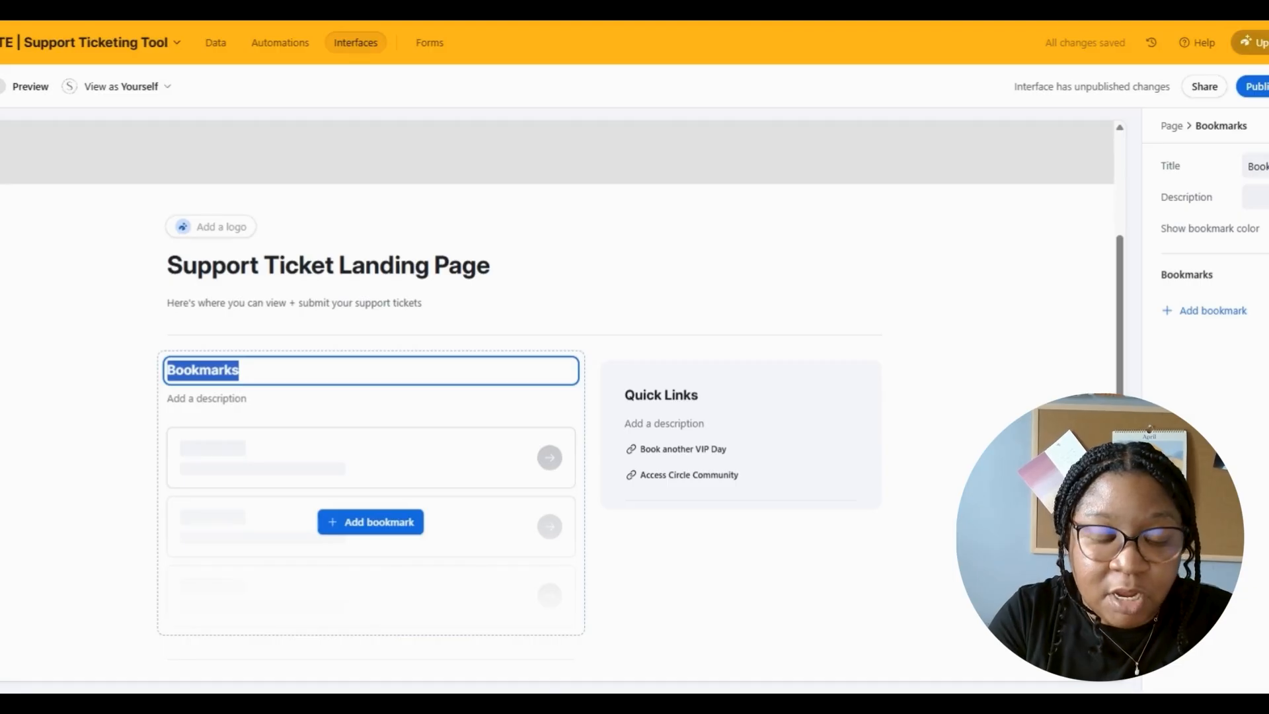
pyautogui.write('View or S')
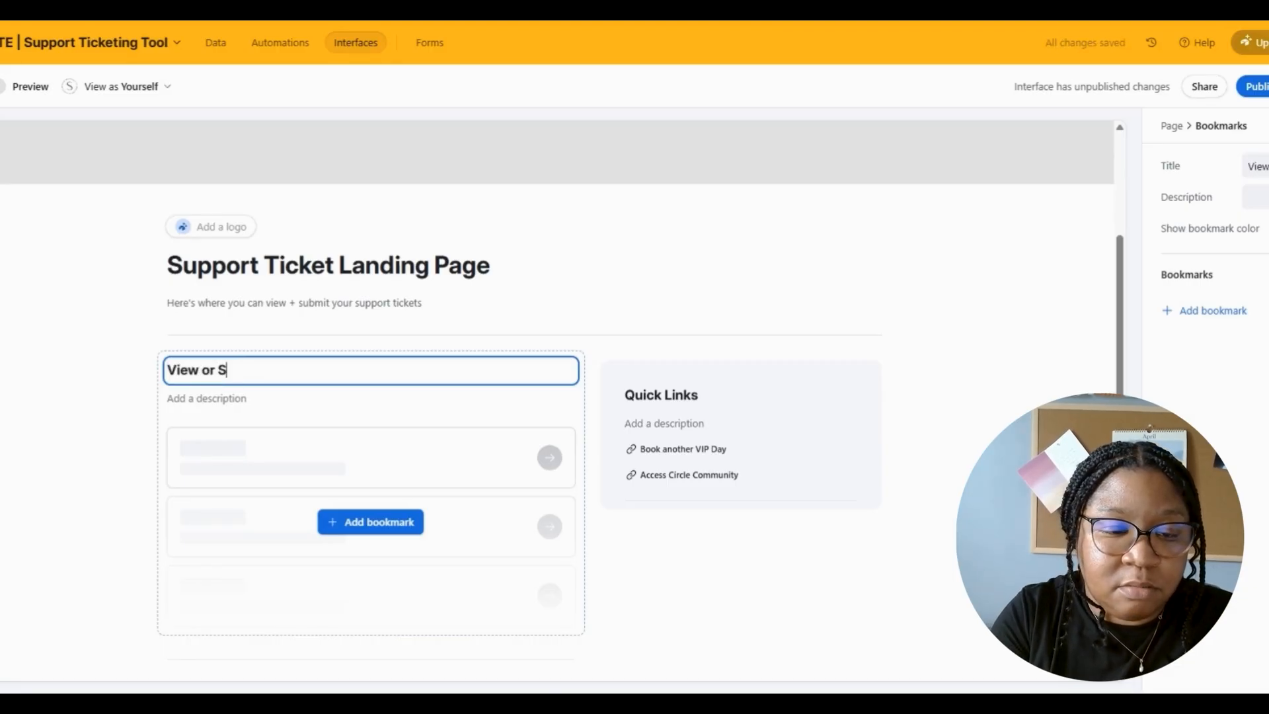
pyautogui.write('ubmit a New Su')
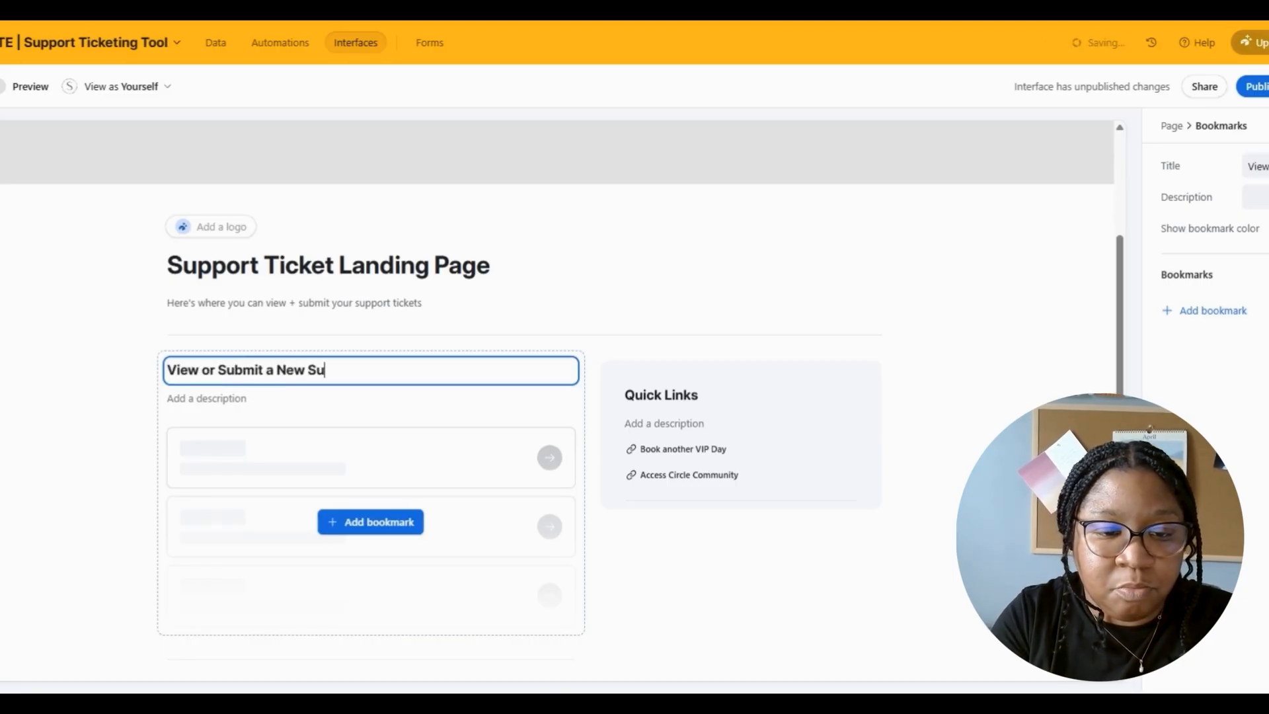
pyautogui.write('pport Ticket')
pyautogui.press('Escape')
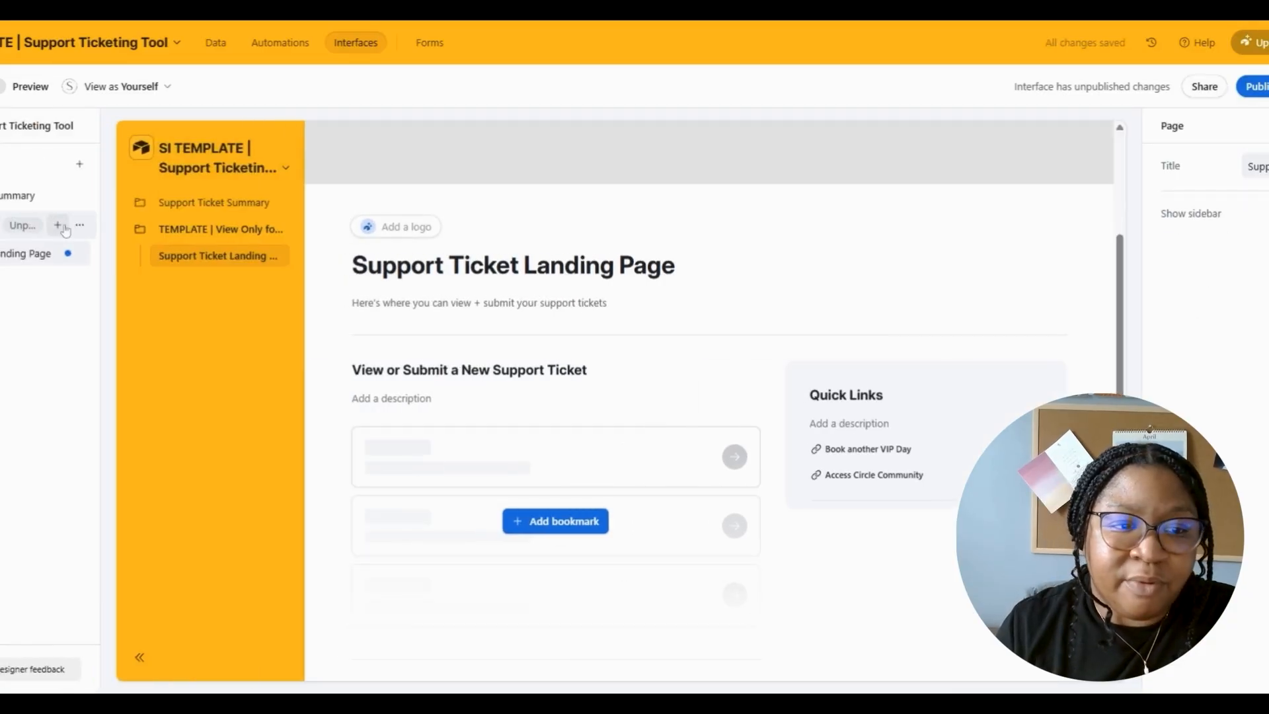
# - Add a Record review page based on the Support Requests table
pyautogui.click(64, 227)
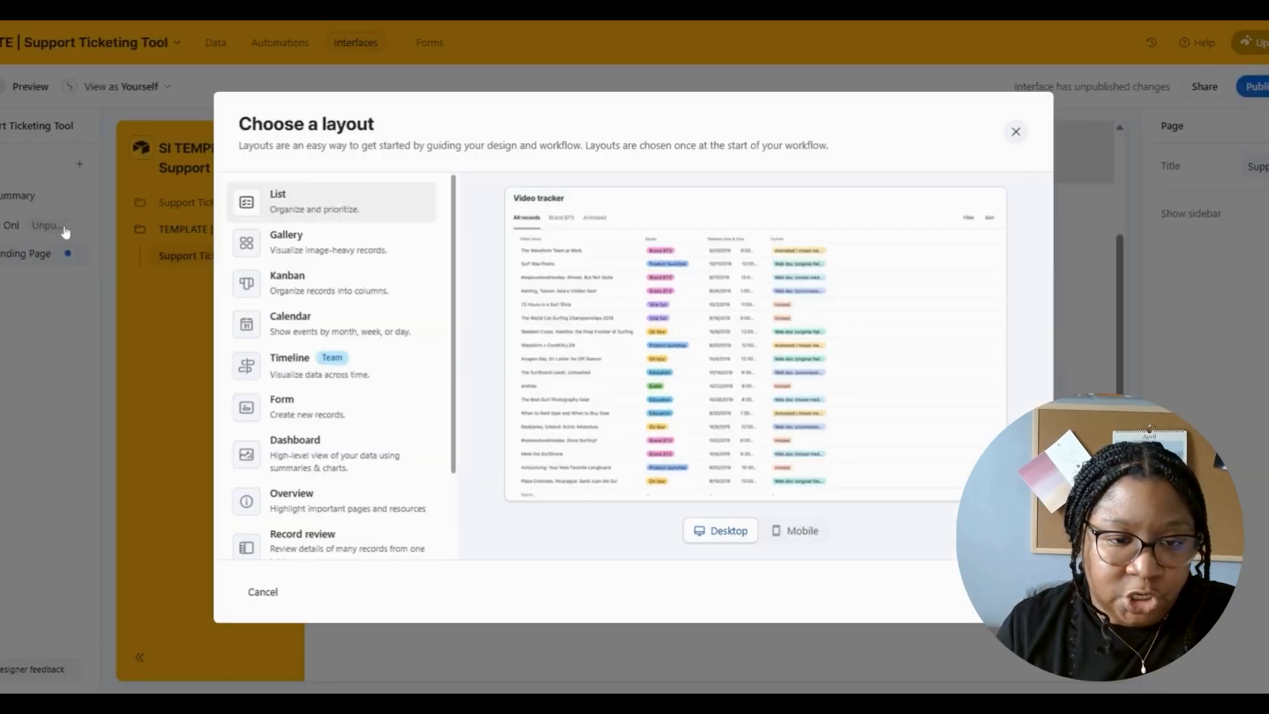
pyautogui.click(364, 559)
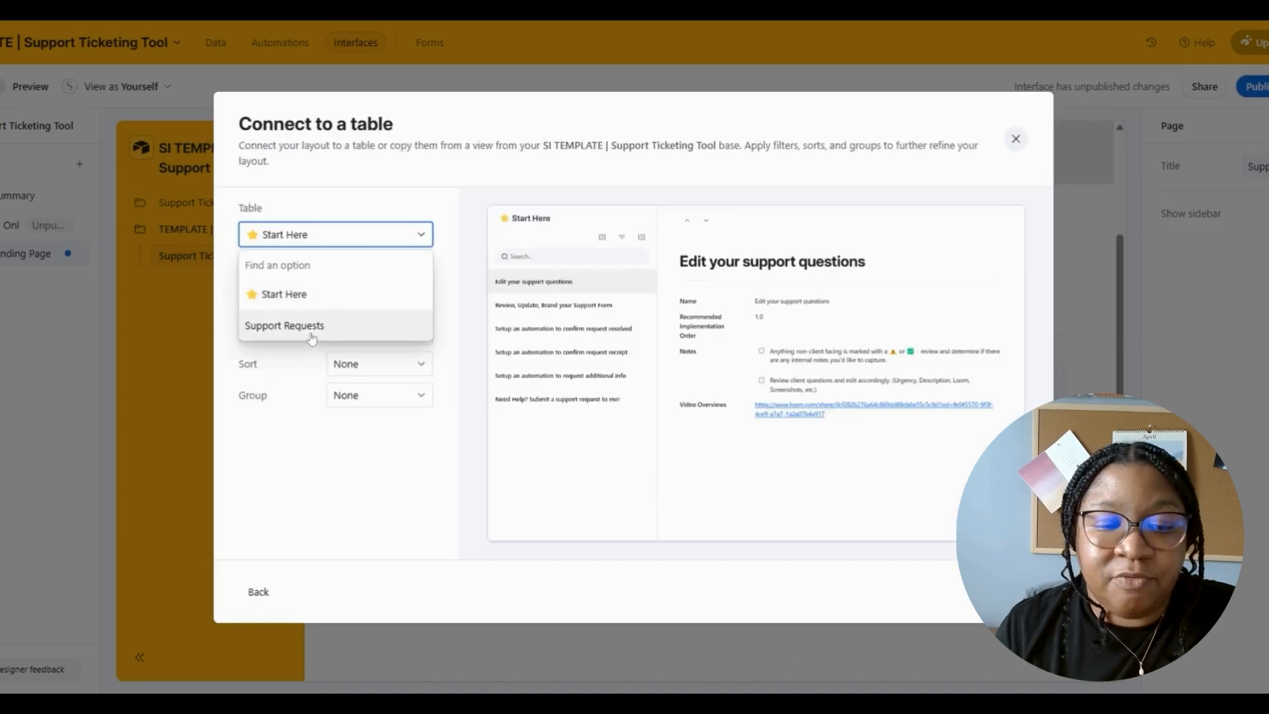
pyautogui.click(307, 329)
pyautogui.click(340, 332)
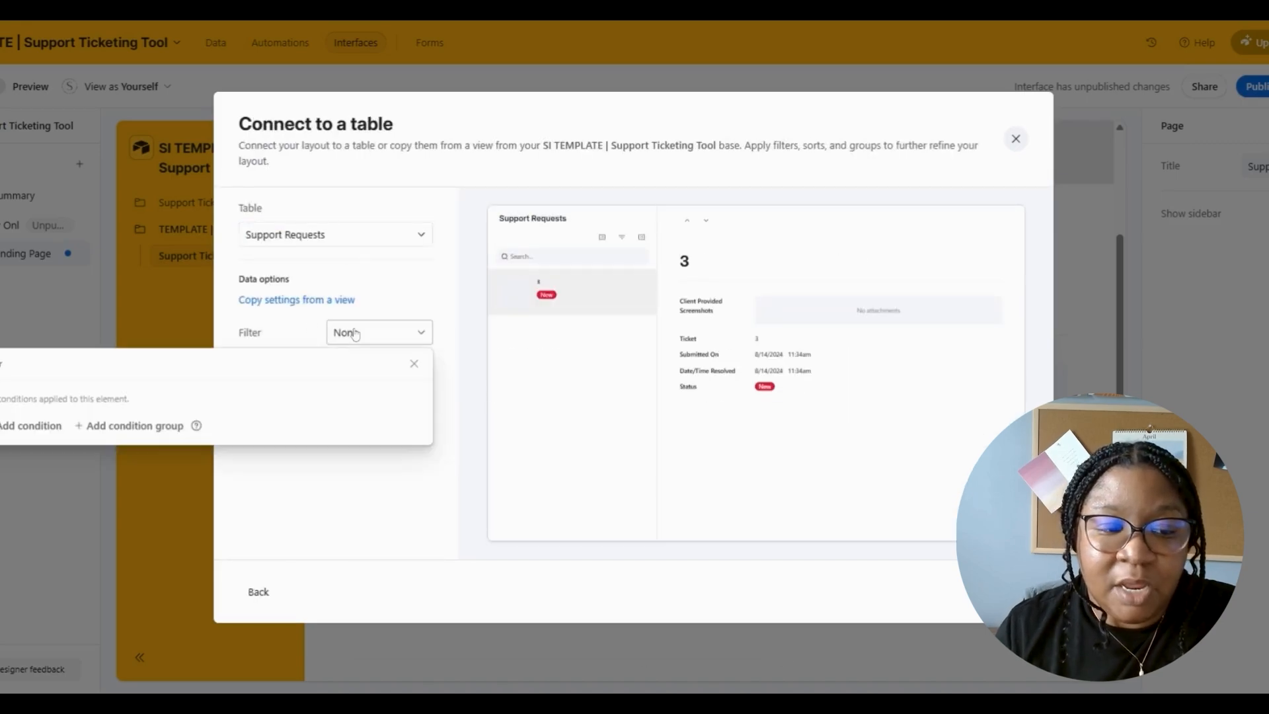
pyautogui.click(83, 426)
pyautogui.click(105, 431)
pyautogui.click(132, 364)
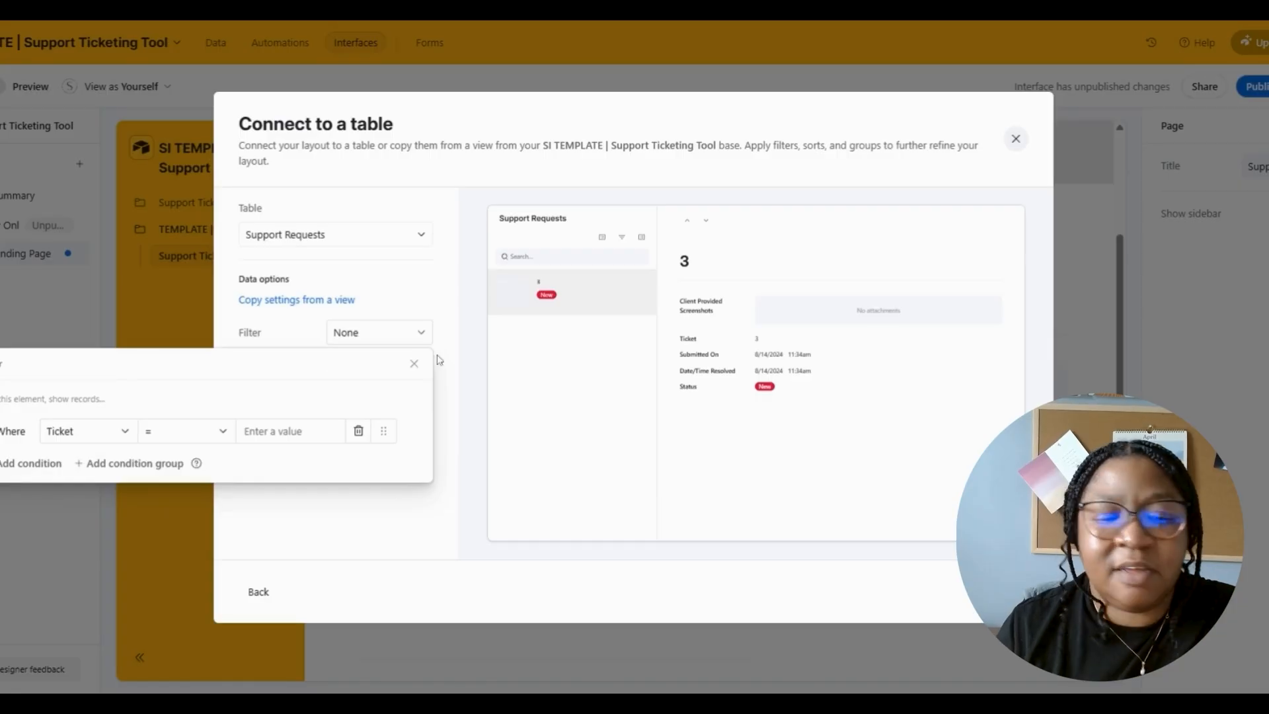
pyautogui.click(414, 364)
# - Sort the records by Submitted On and group them by Status
pyautogui.click(385, 365)
pyautogui.click(199, 468)
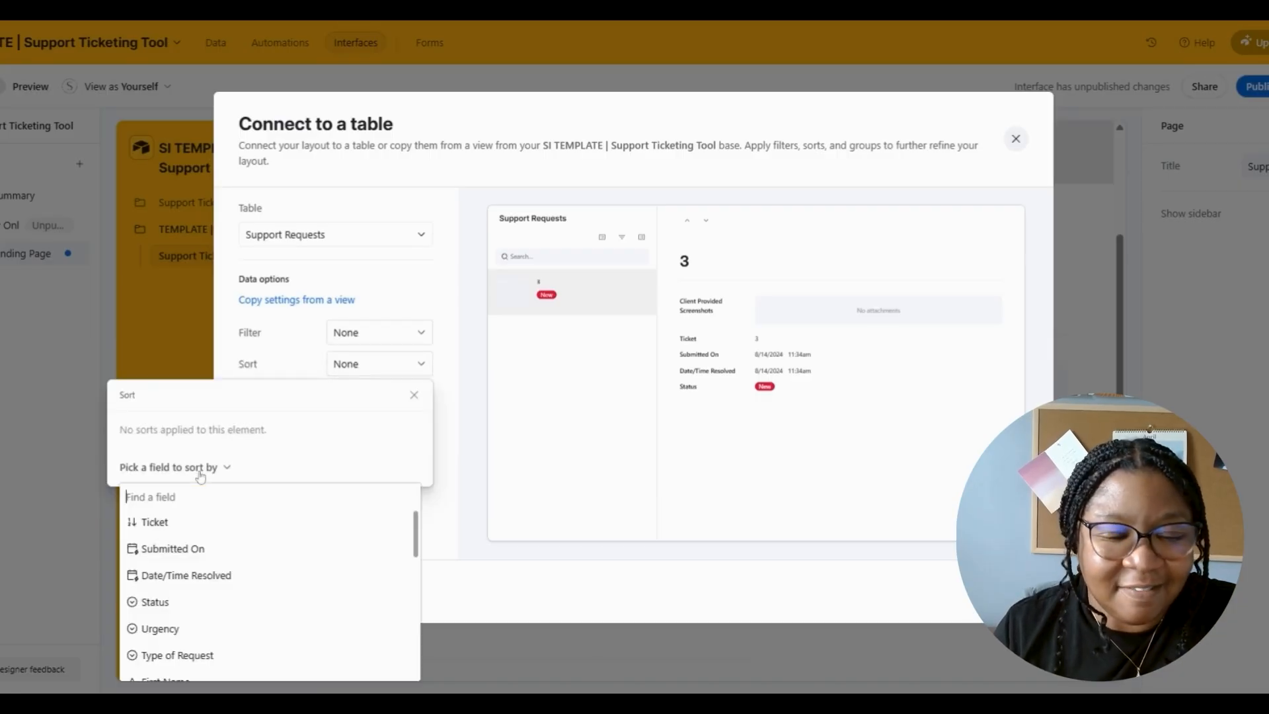
pyautogui.click(156, 601)
pyautogui.click(241, 431)
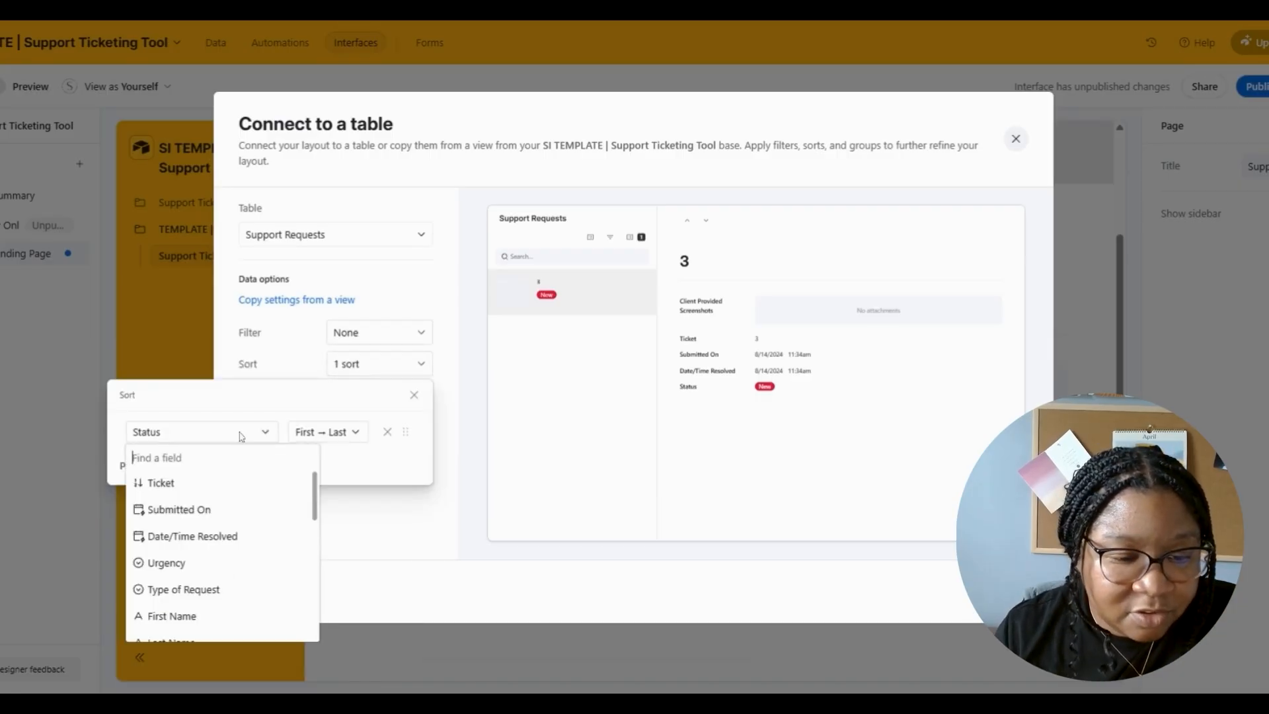
pyautogui.click(234, 510)
pyautogui.click(402, 524)
pyautogui.click(388, 397)
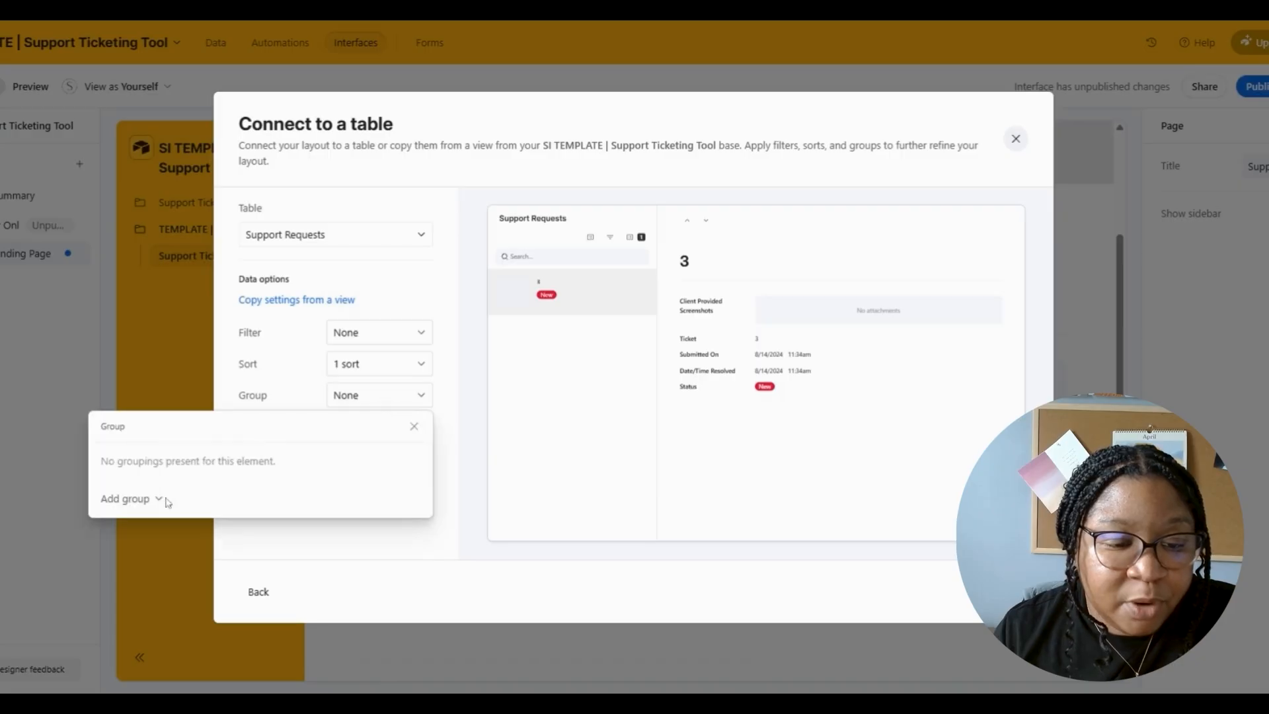
pyautogui.click(158, 499)
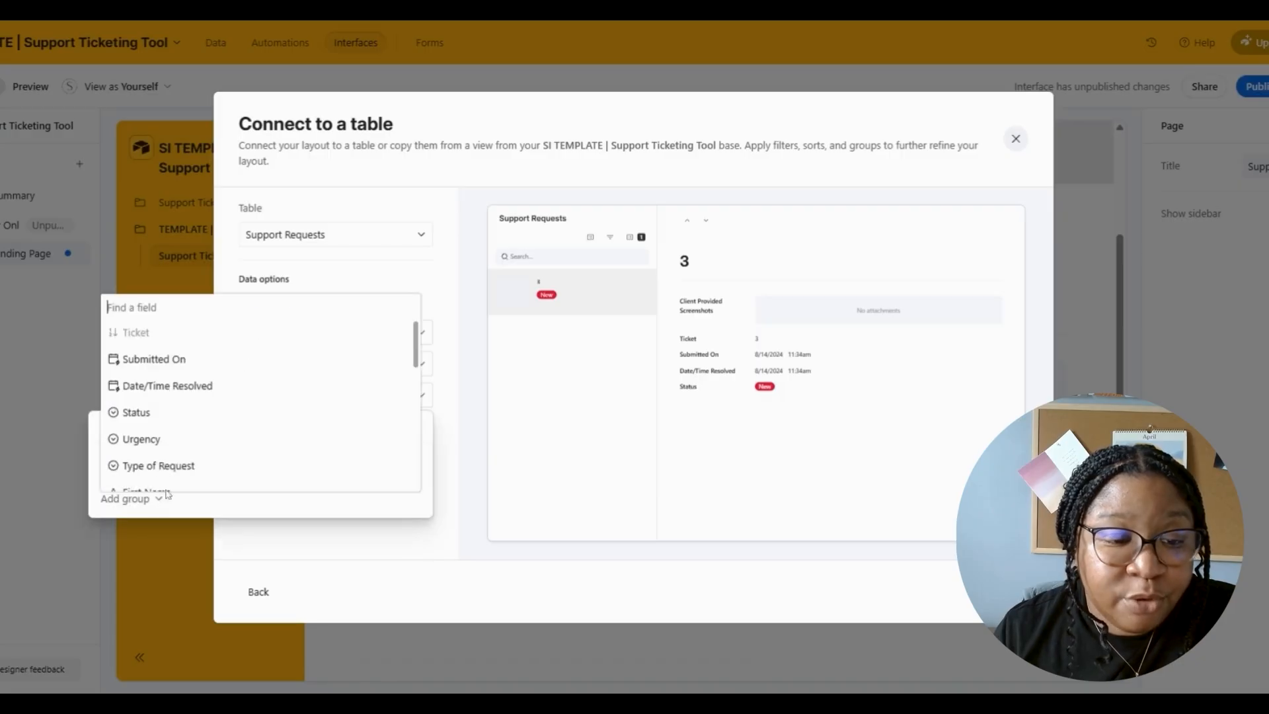
pyautogui.click(197, 413)
# - Show Type of Request, Issue Description, Support Response, Additional Info Requested, Loom video, images and Client Provided Loom fields
pyautogui.click(967, 595)
pyautogui.scroll(-1, 453, 335)
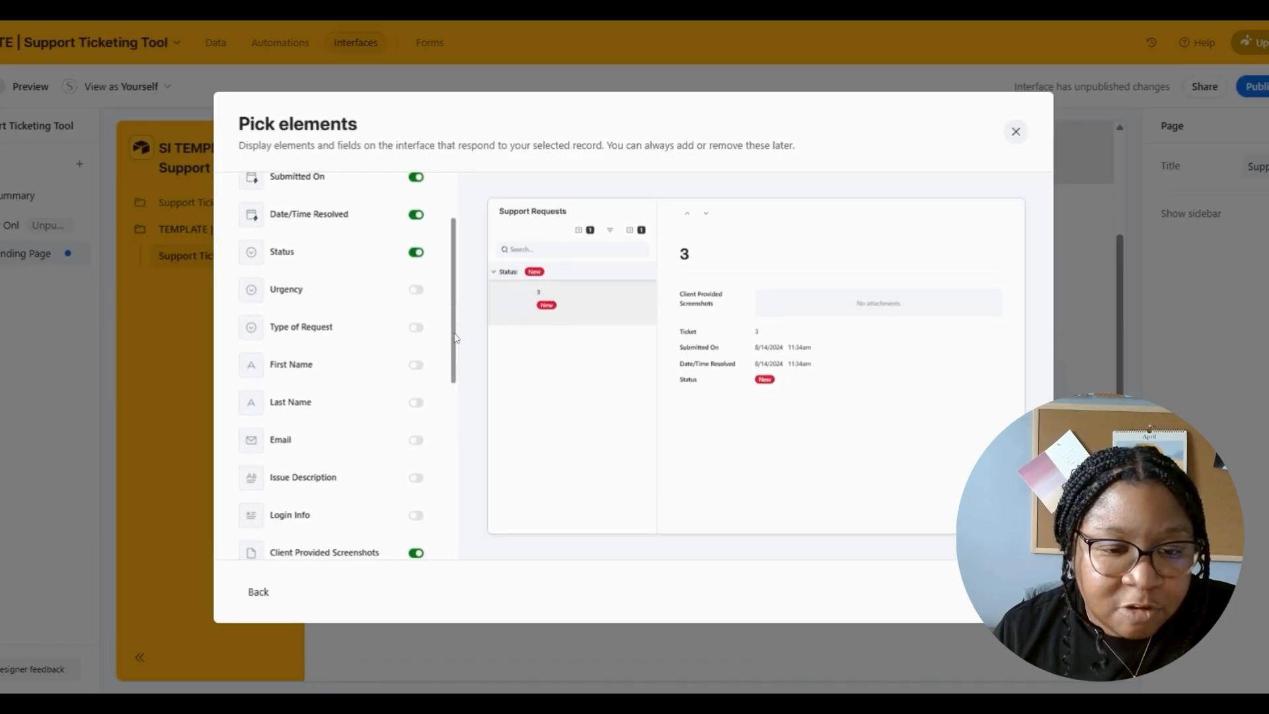
pyautogui.click(416, 312)
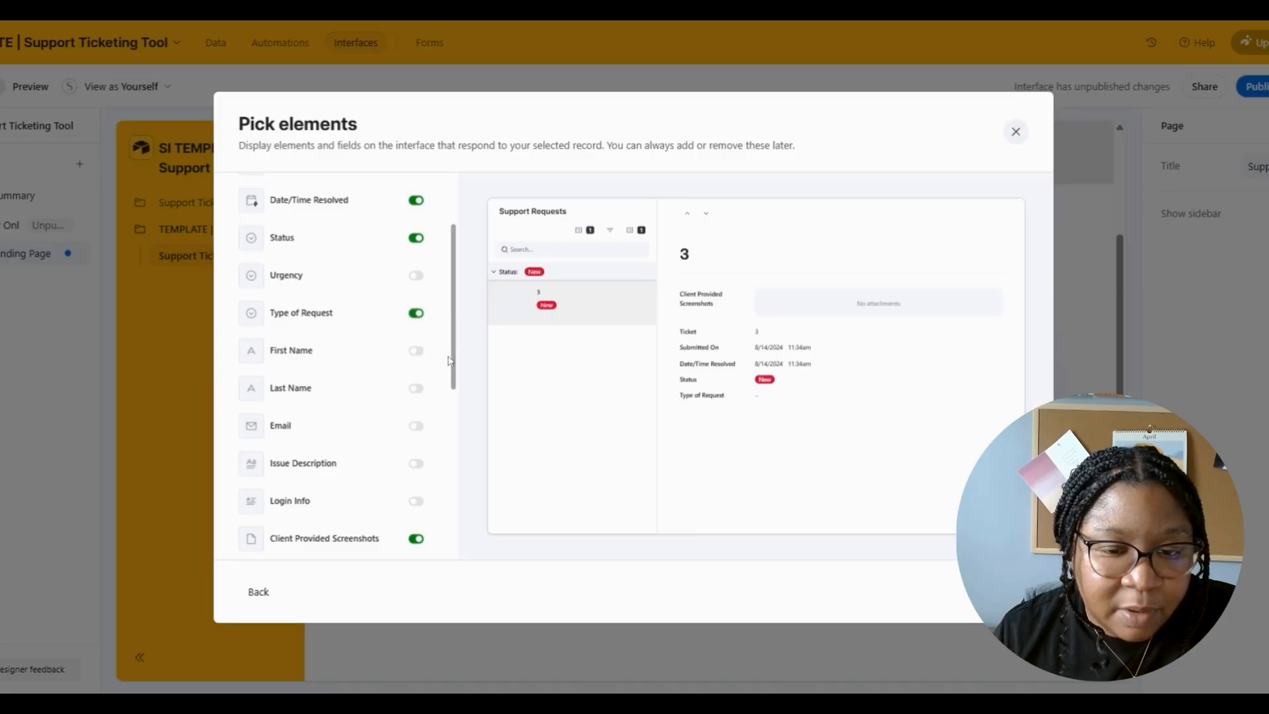
pyautogui.scroll(-1, 454, 369)
pyautogui.scroll(-2, 454, 374)
pyautogui.click(417, 342)
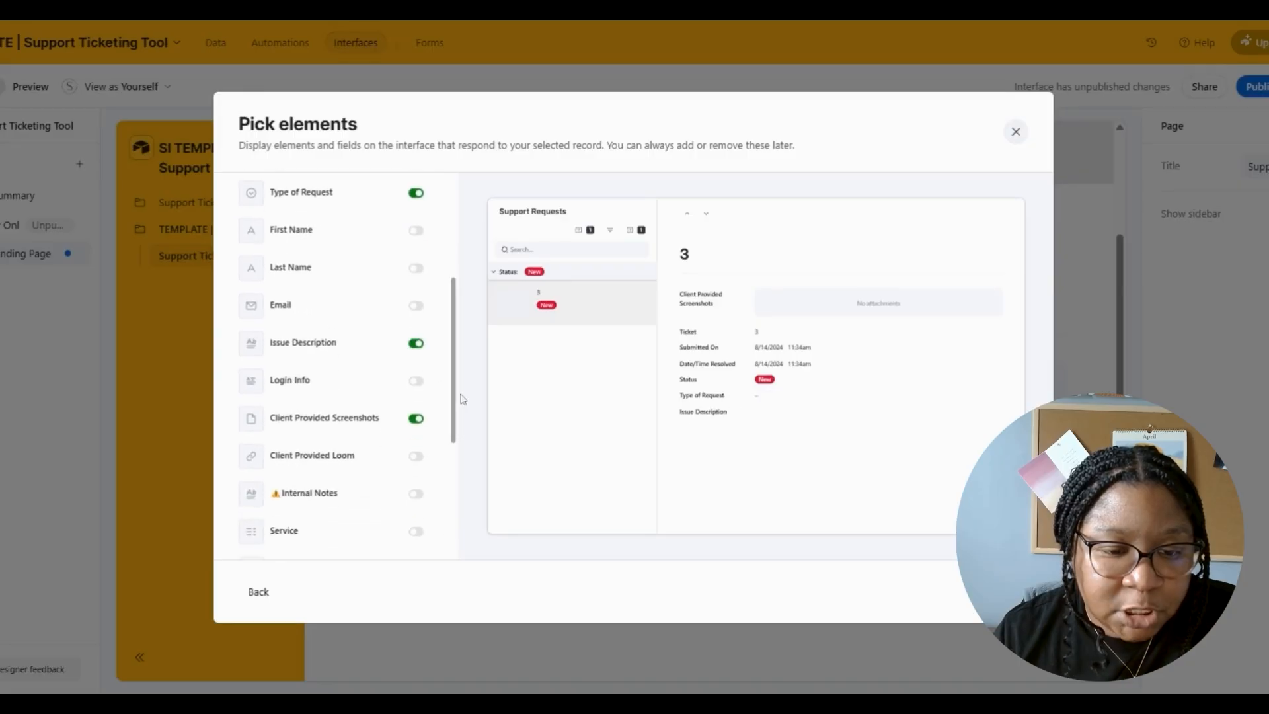
pyautogui.scroll(-1, 461, 407)
pyautogui.scroll(-5, 461, 421)
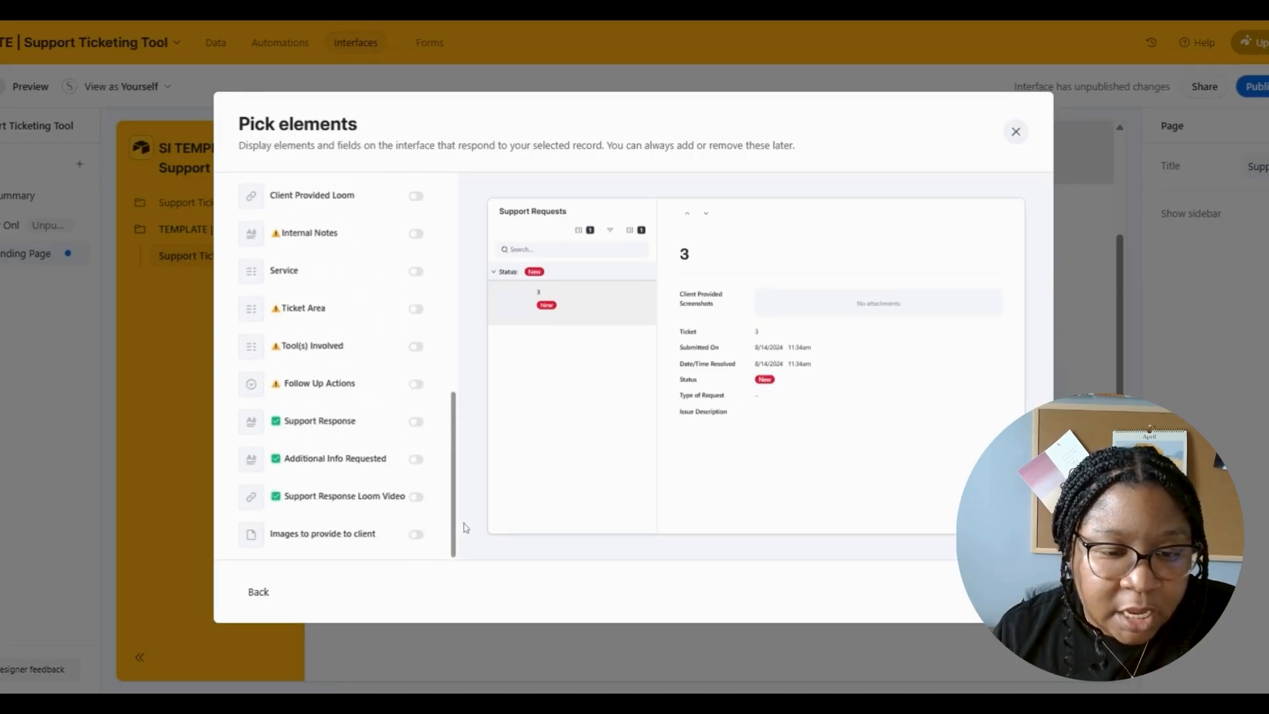
pyautogui.click(416, 421)
pyautogui.click(416, 458)
pyautogui.click(416, 497)
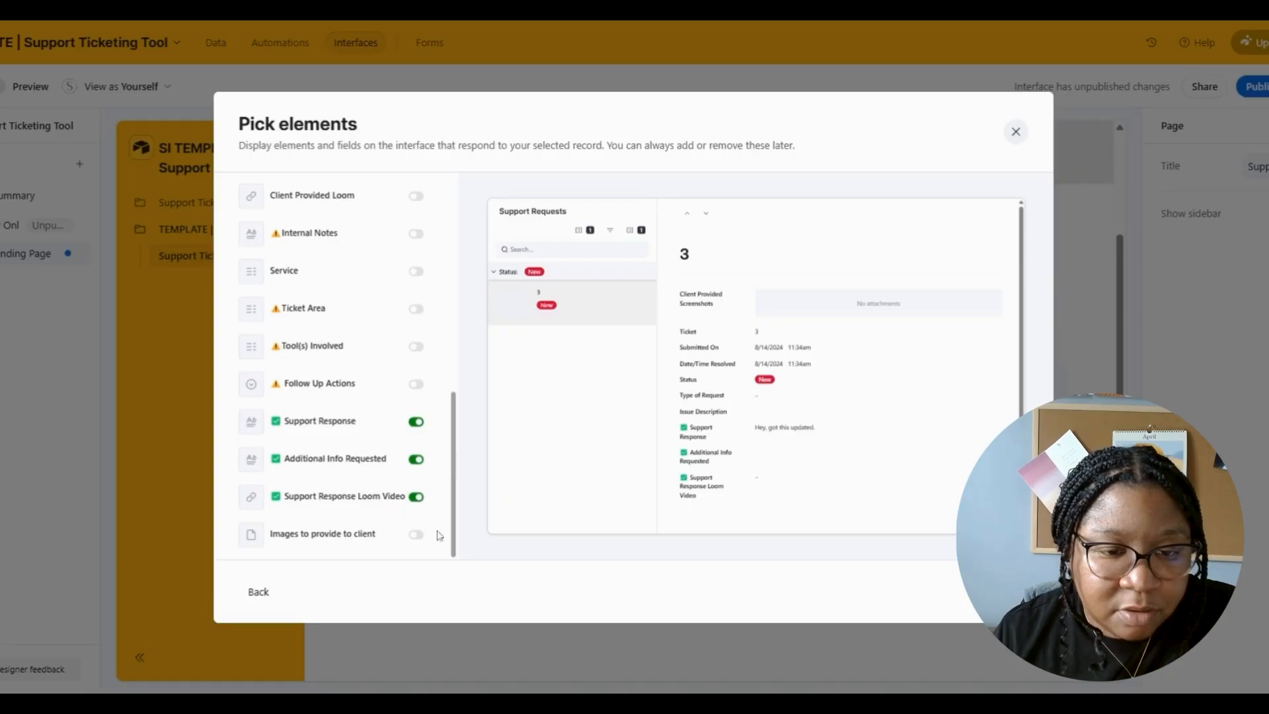
pyautogui.click(416, 534)
pyautogui.scroll(5, 476, 411)
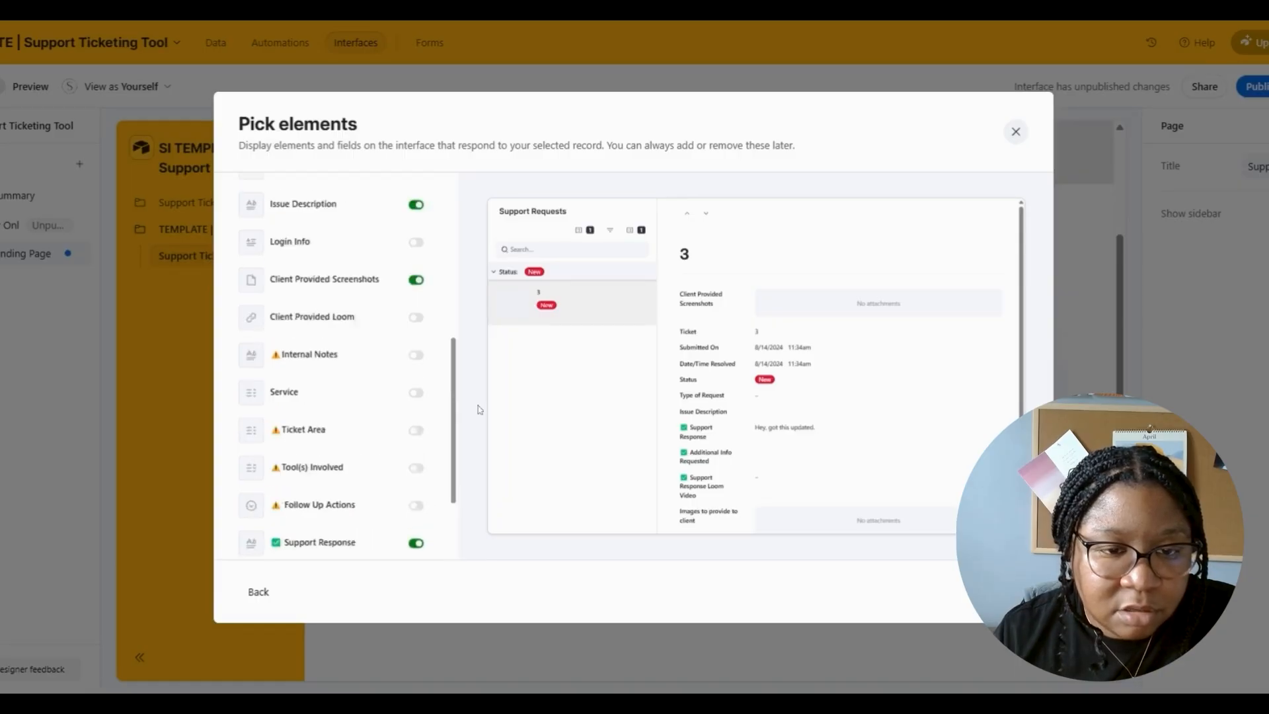
pyautogui.scroll(1, 483, 367)
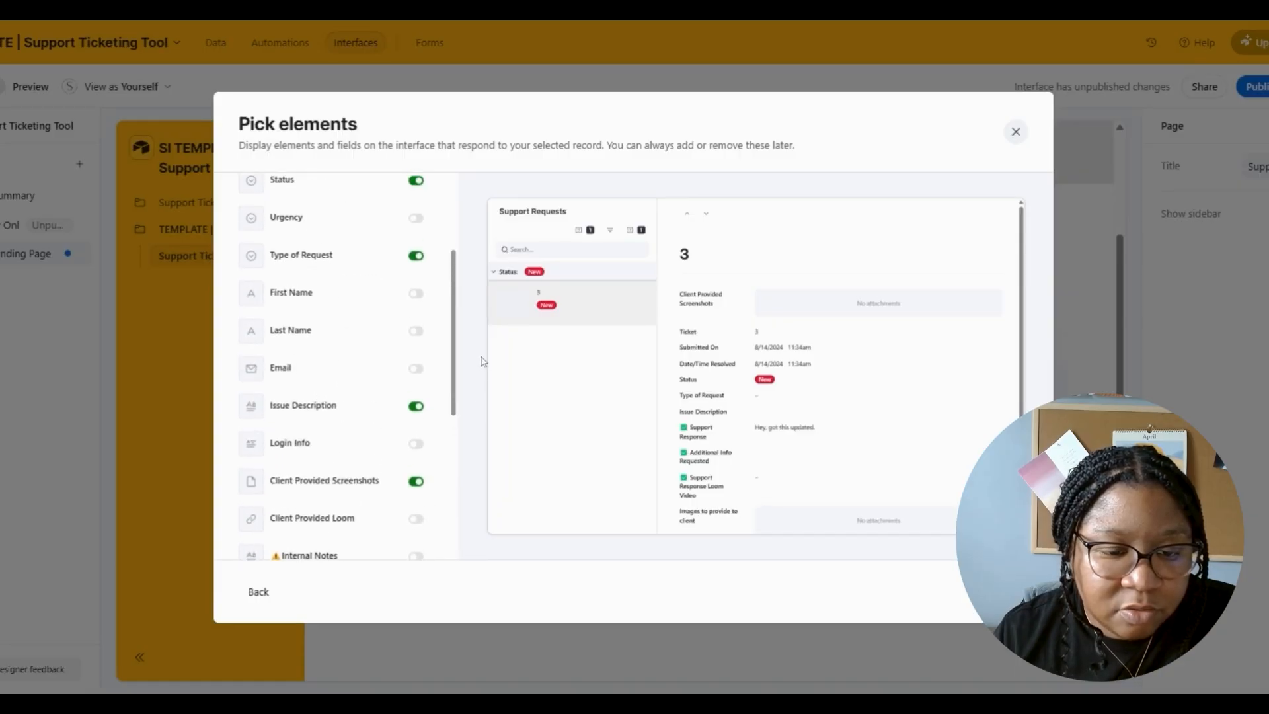
pyautogui.scroll(-2, 483, 361)
pyautogui.click(416, 458)
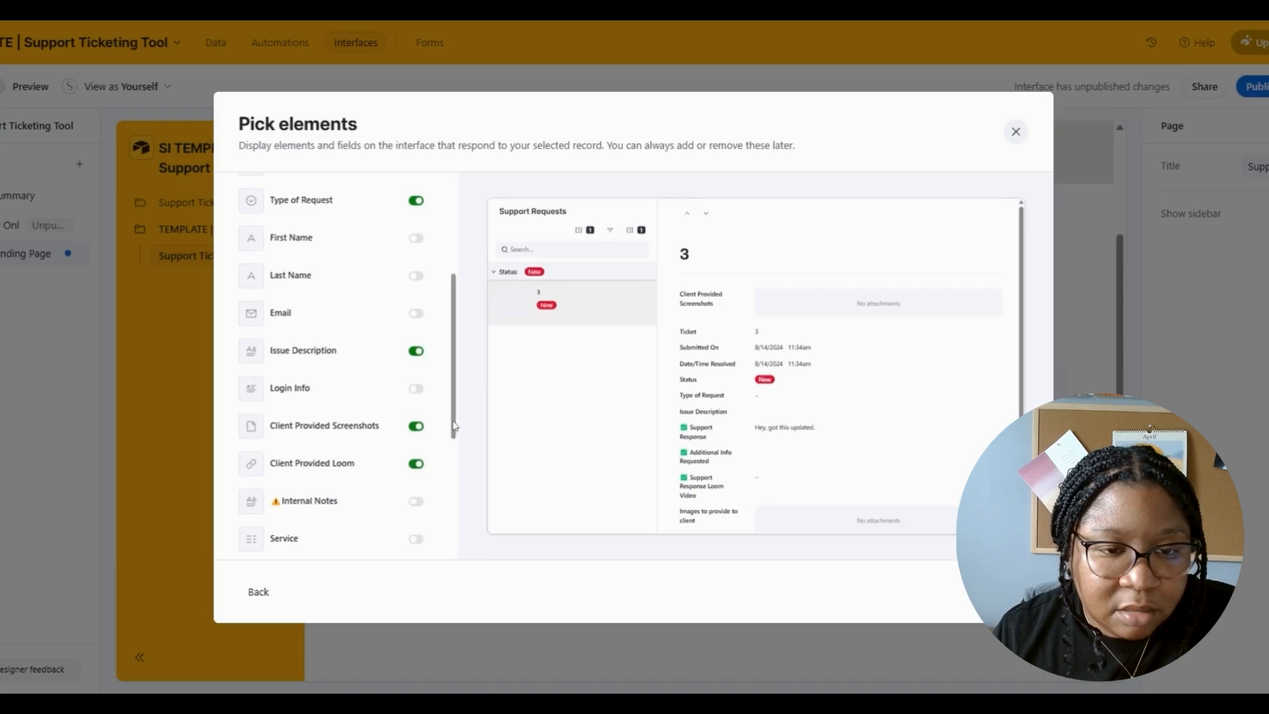
pyautogui.scroll(1, 463, 415)
pyautogui.scroll(3, 463, 415)
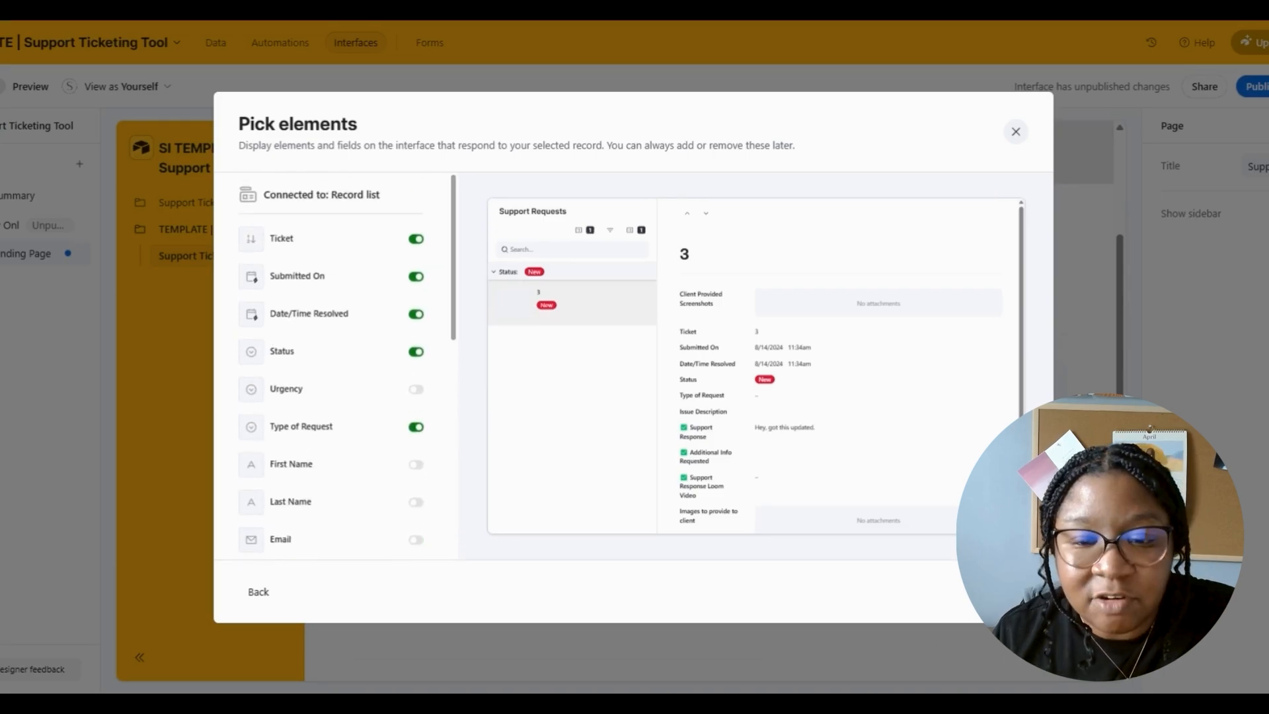
# - Name the page with the client's first name plus 'Open Requests' and create it
pyautogui.click(1008, 591)
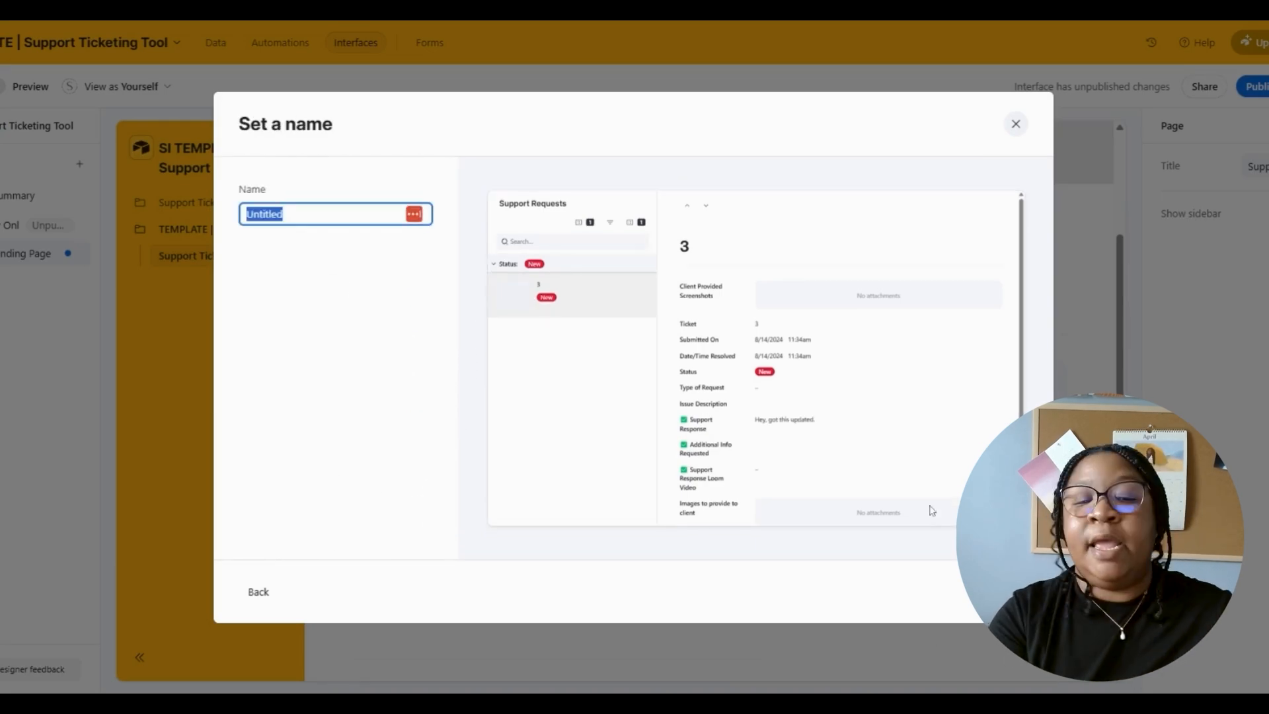
pyautogui.write('Ash')
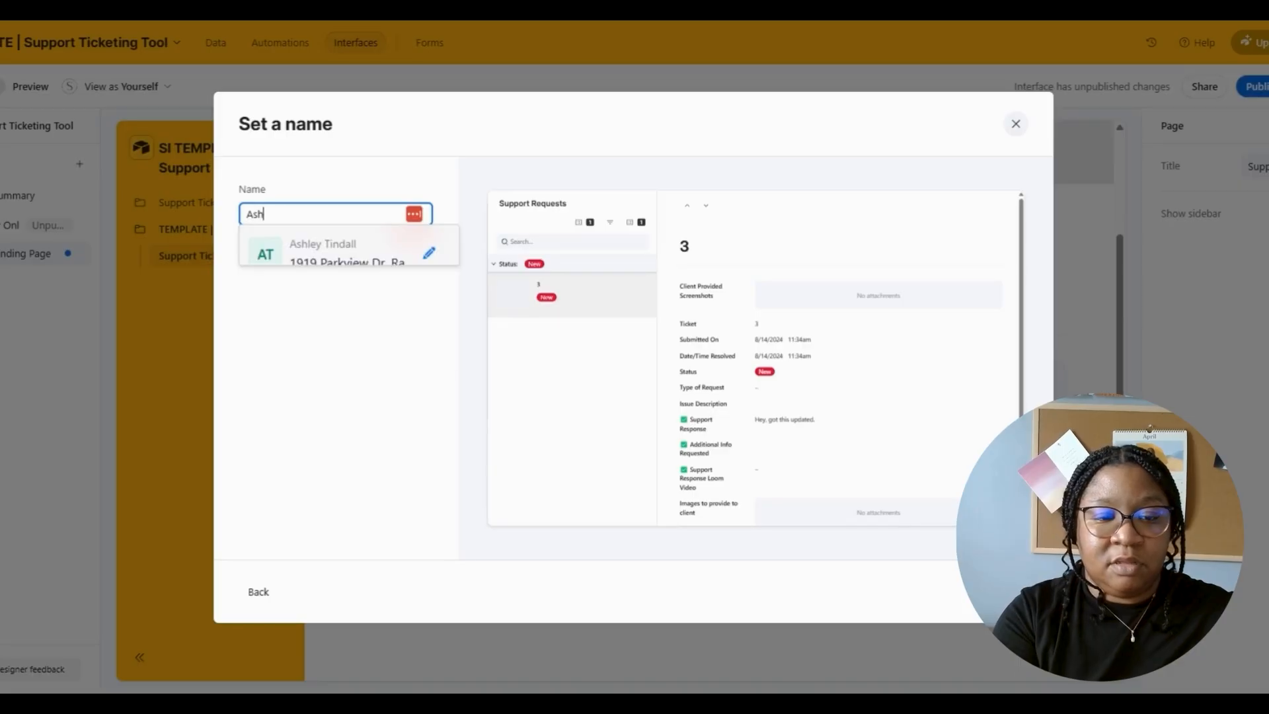
pyautogui.write("ley's Open Requests")
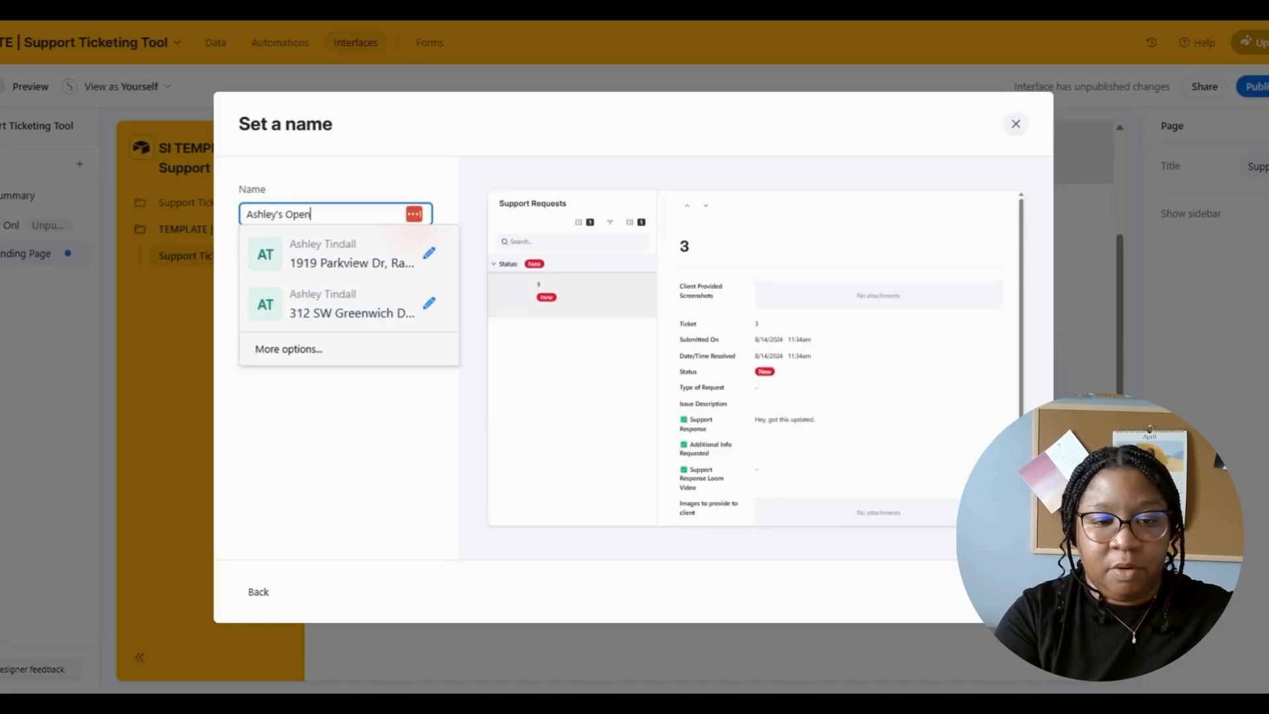
pyautogui.press('Return')
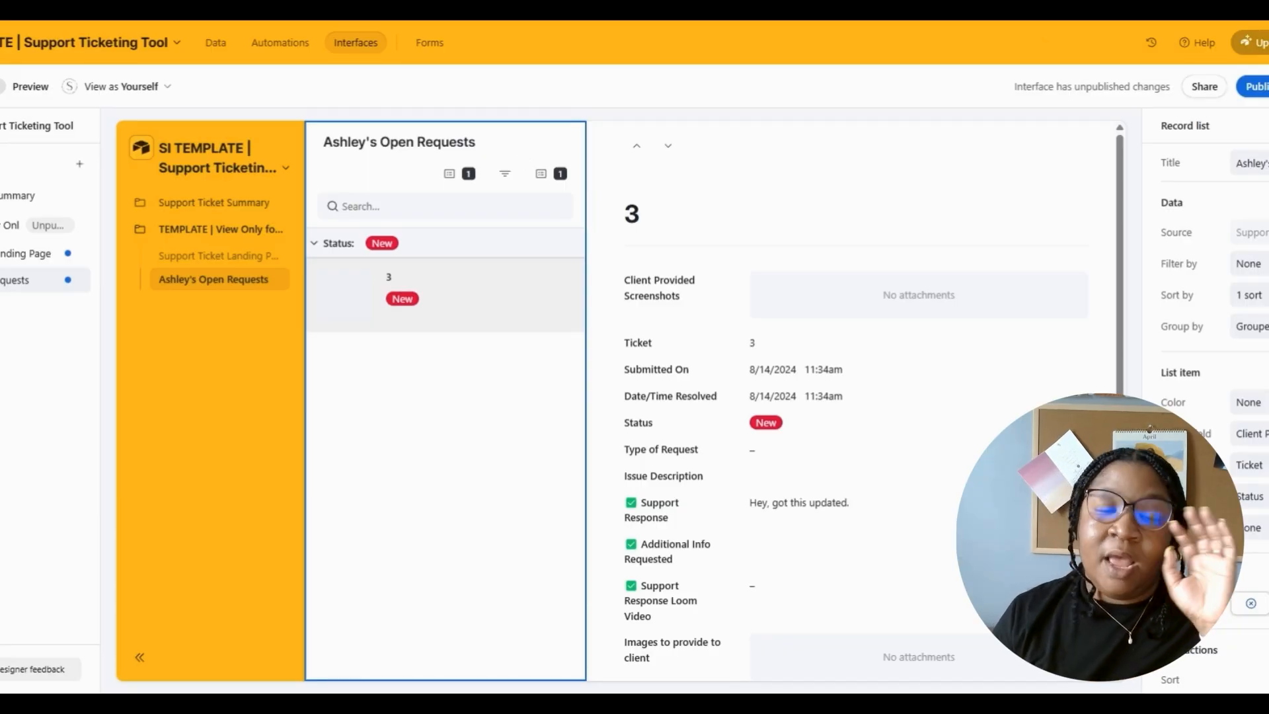
# - Add a page filter so only records whose Email contains the client's first name show
pyautogui.click(1249, 263)
pyautogui.click(995, 367)
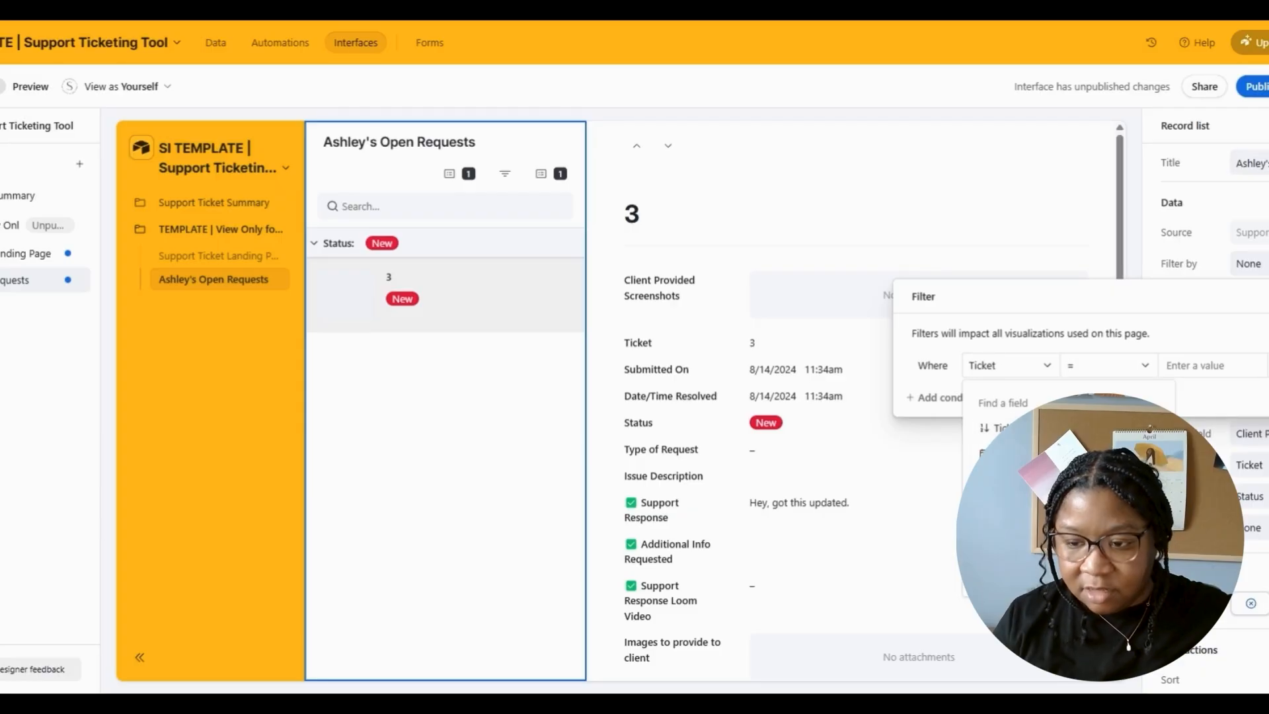
pyautogui.scroll(-2, 1069, 489)
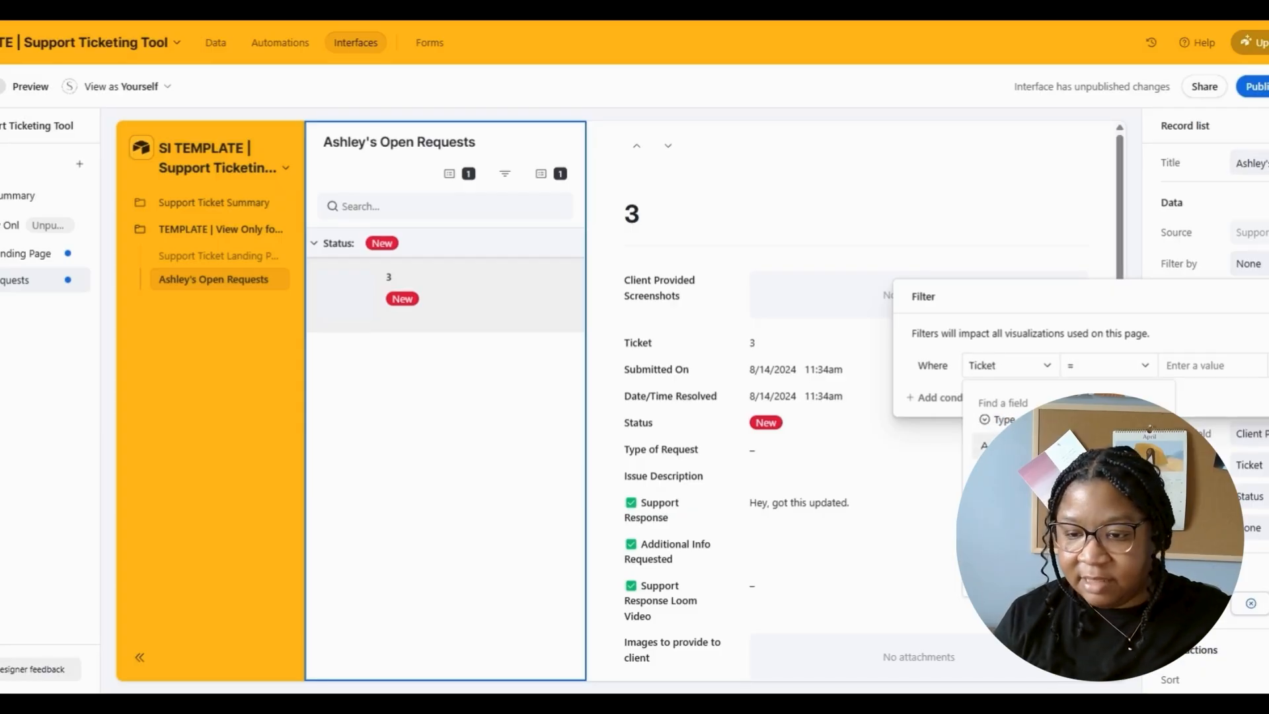
pyautogui.click(1032, 446)
pyautogui.click(998, 367)
pyautogui.scroll(-4, 1069, 490)
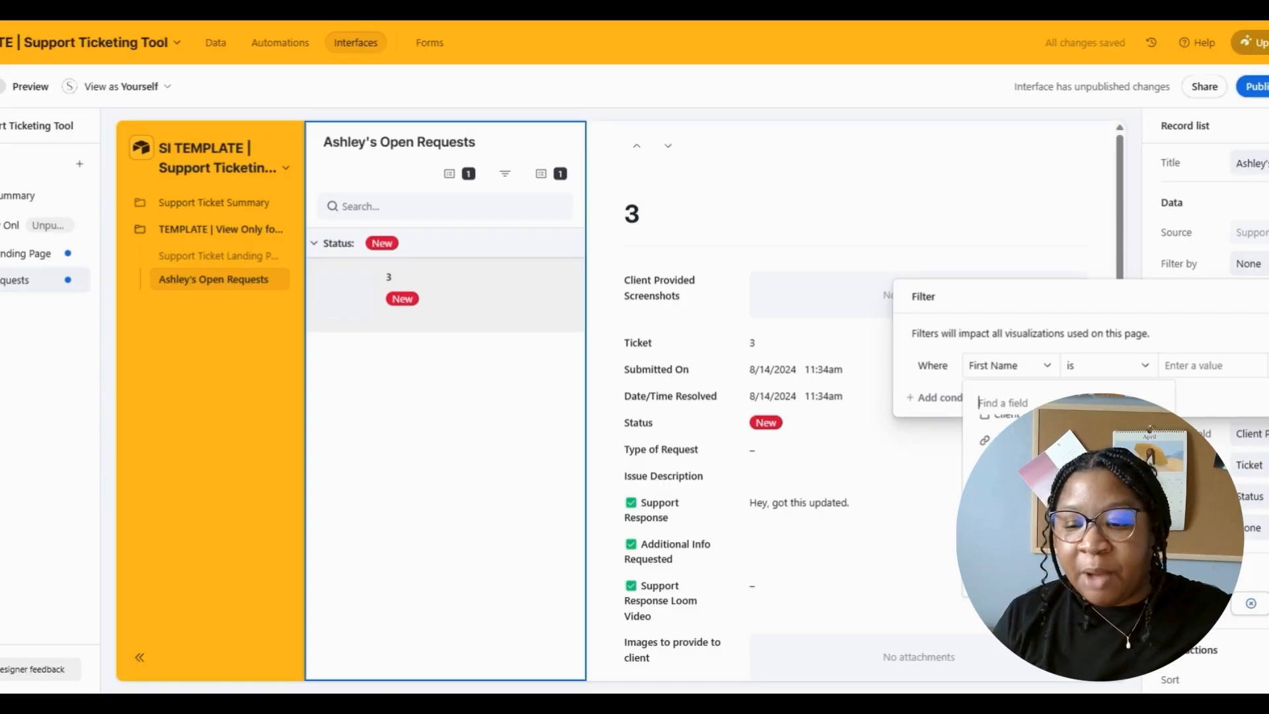
pyautogui.scroll(4, 1069, 489)
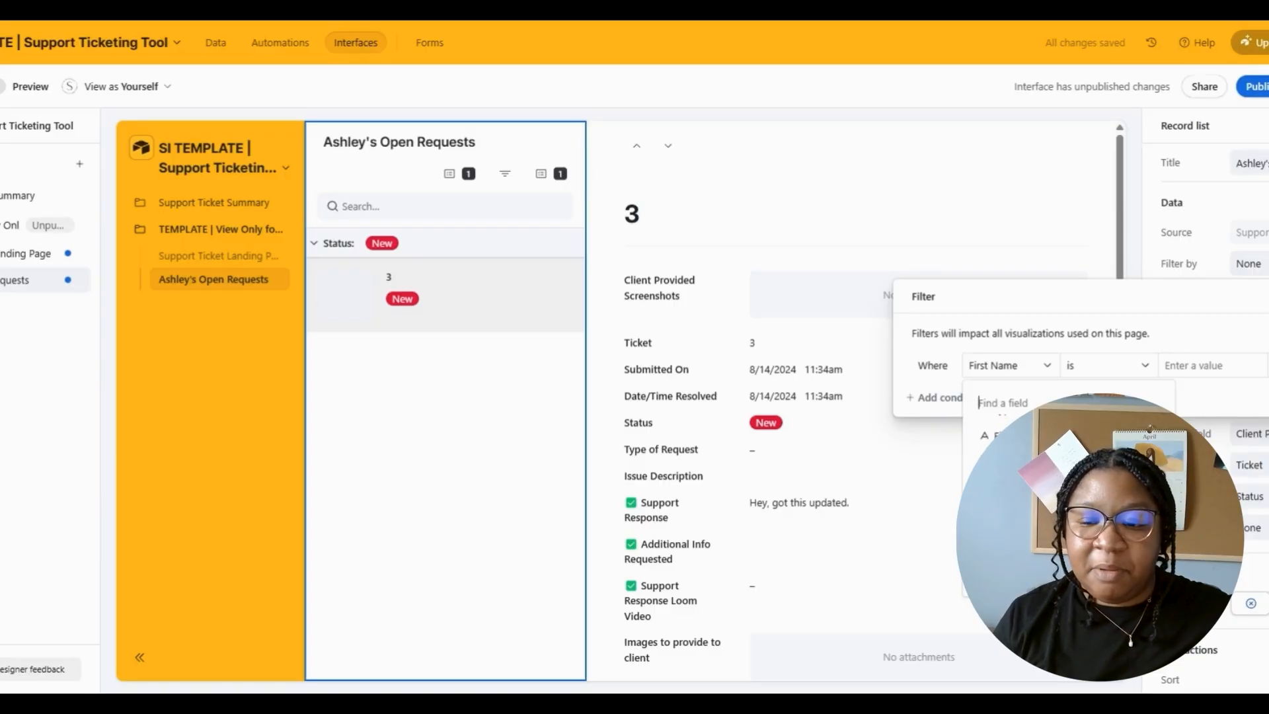
pyautogui.click(1031, 461)
pyautogui.click(1021, 365)
pyautogui.click(1018, 428)
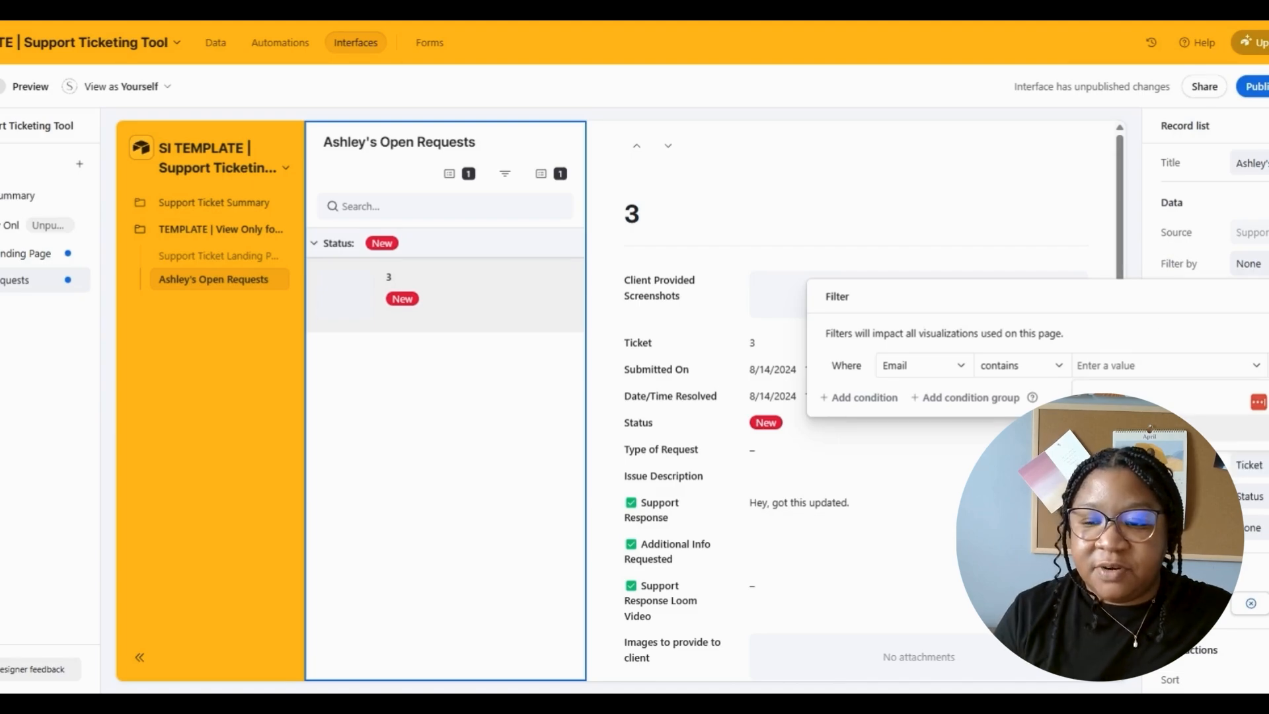
pyautogui.write('ashley')
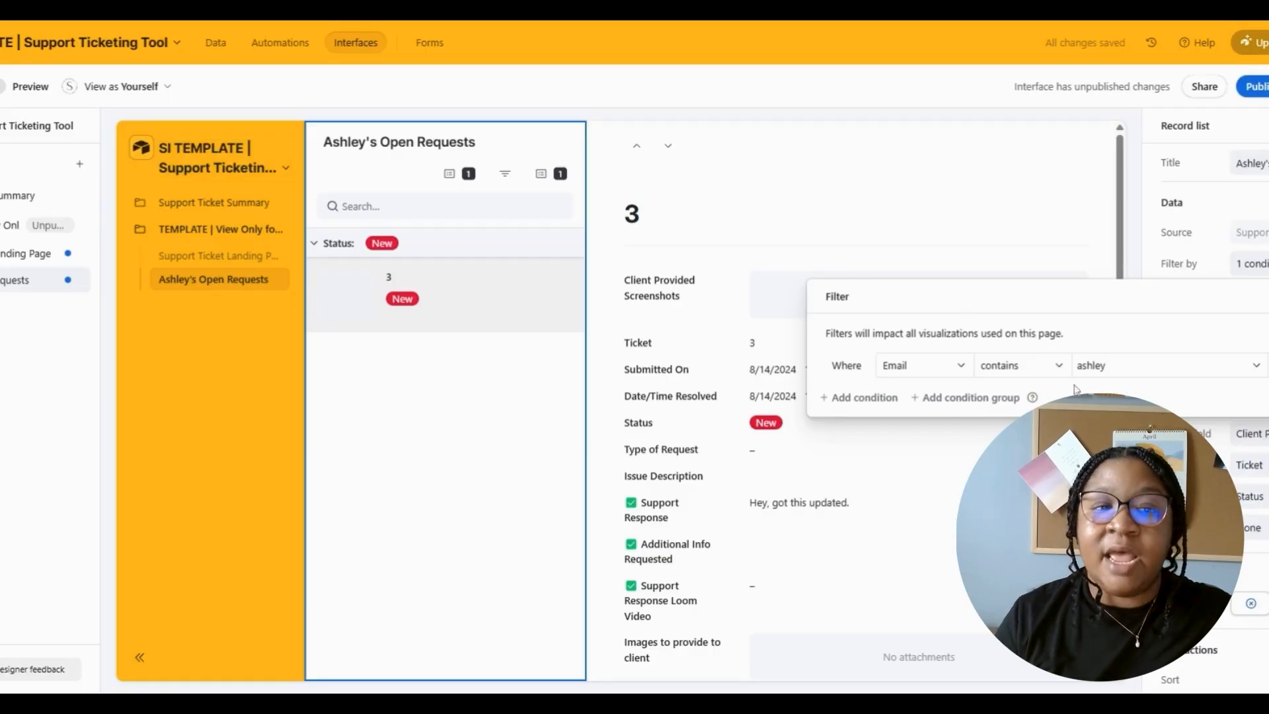
pyautogui.click(215, 42)
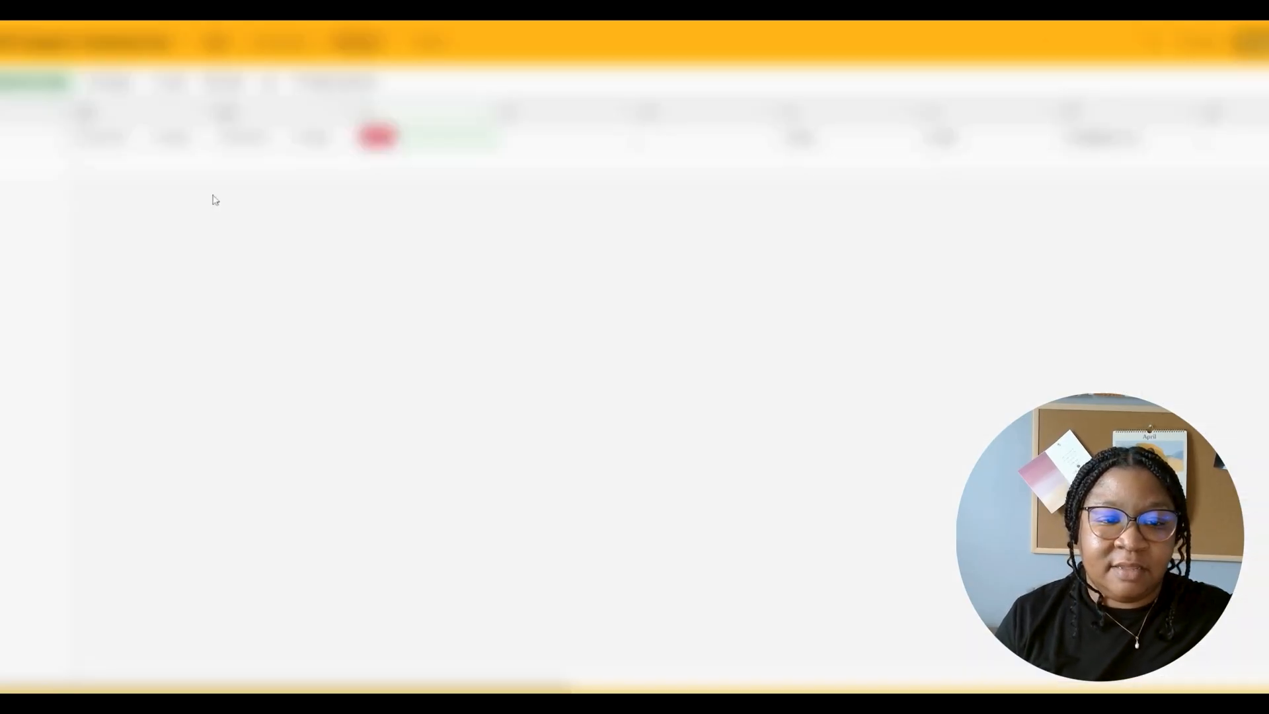
# - Add a new support request record with the requester's first name, last name and email
pyautogui.click(91, 198)
pyautogui.click(595, 193)
pyautogui.click(835, 192)
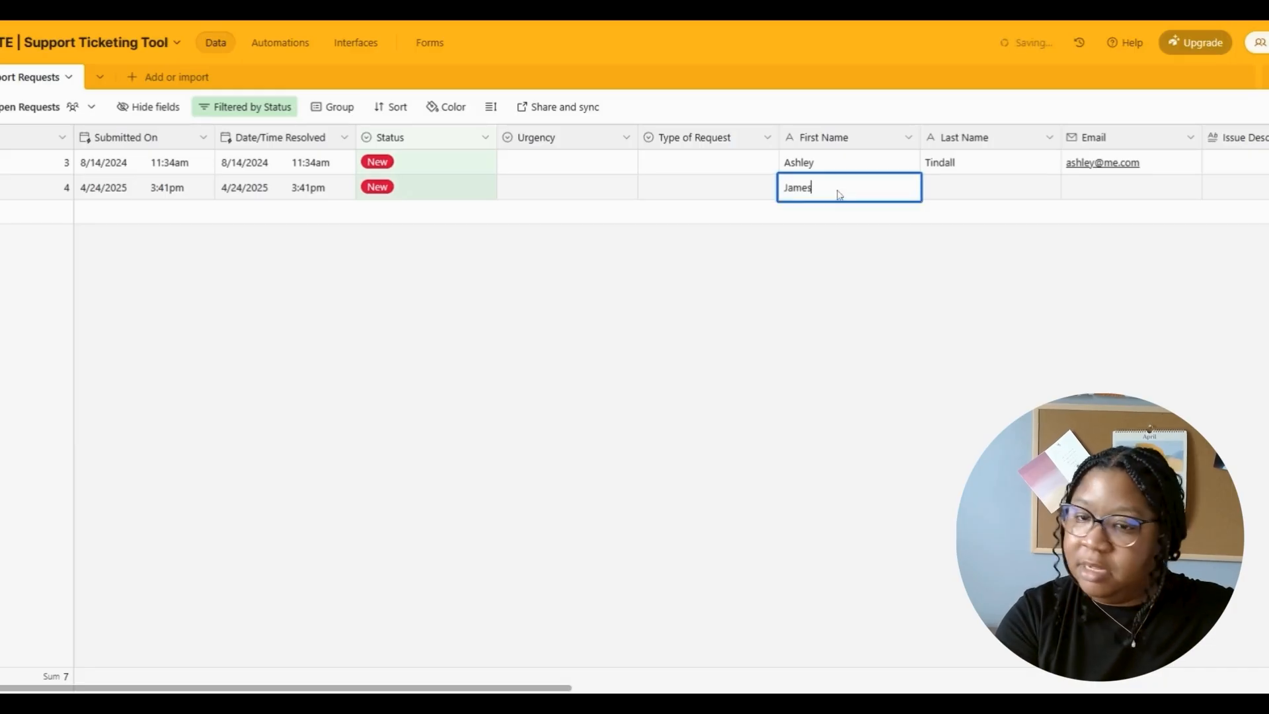
pyautogui.press('Tab')
pyautogui.press('Tab')
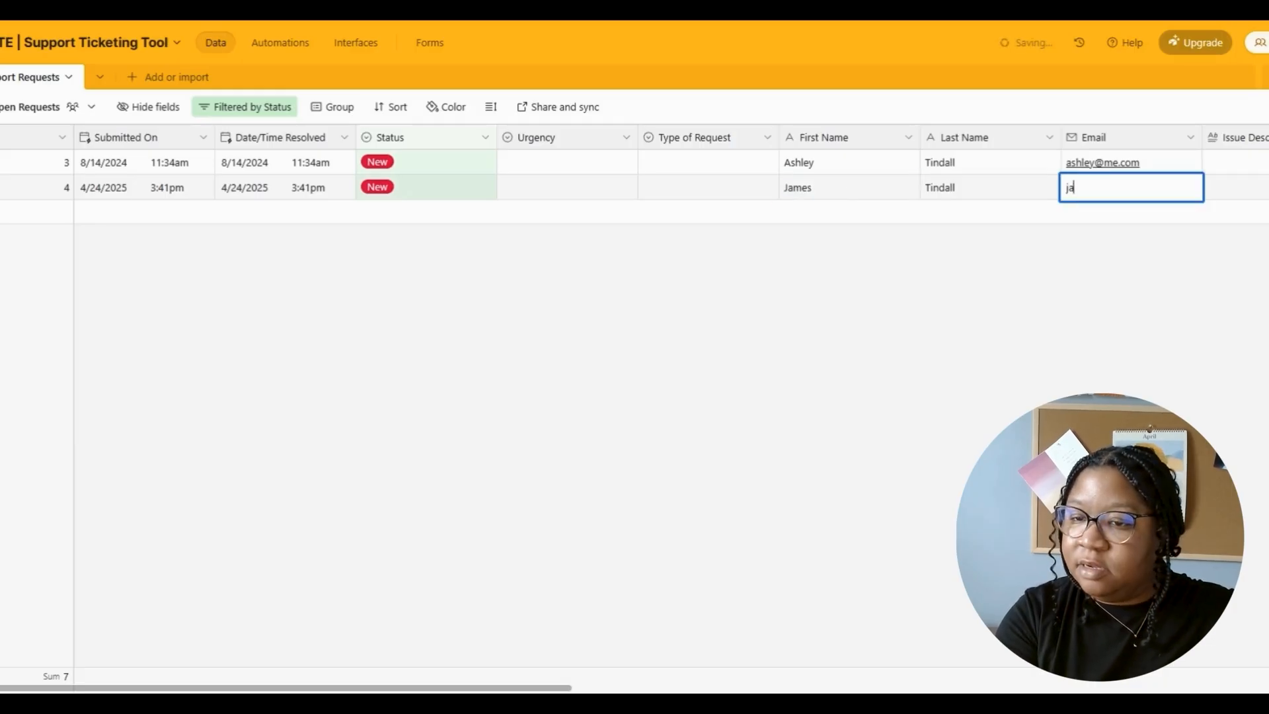
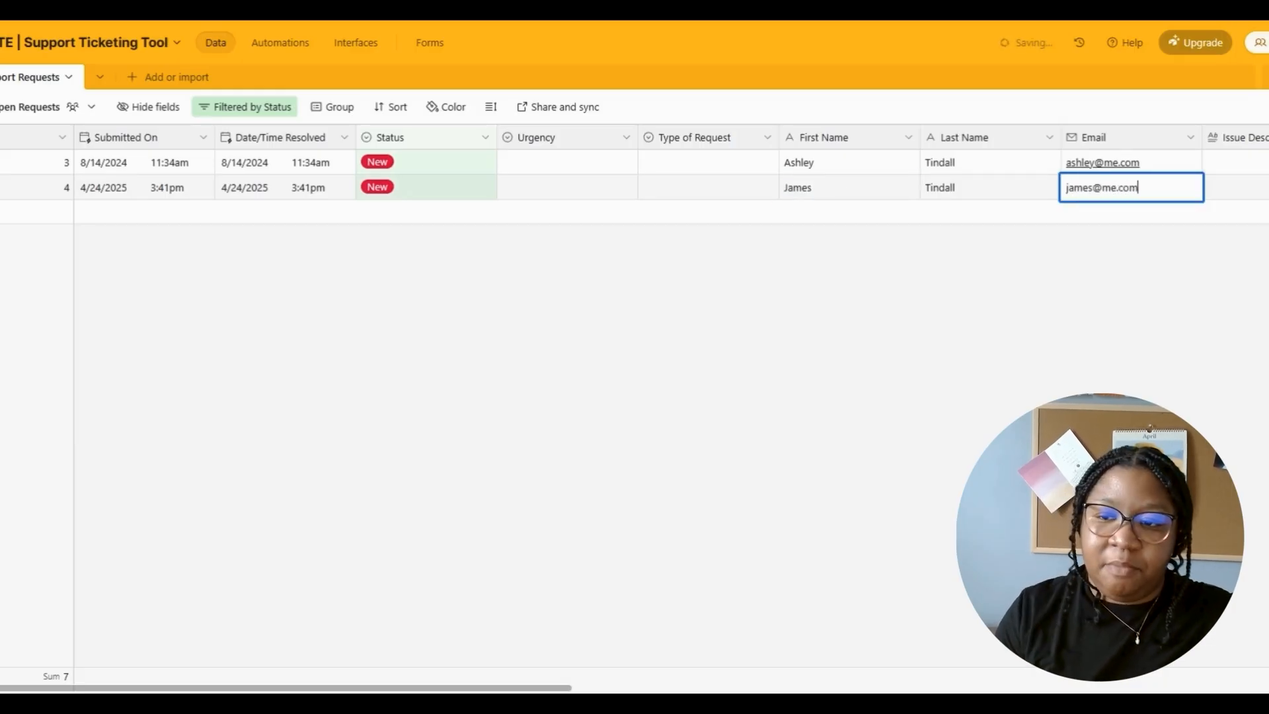
pyautogui.press('Return')
# - Back on the client's requests page, check its Email filter condition
pyautogui.click(360, 42)
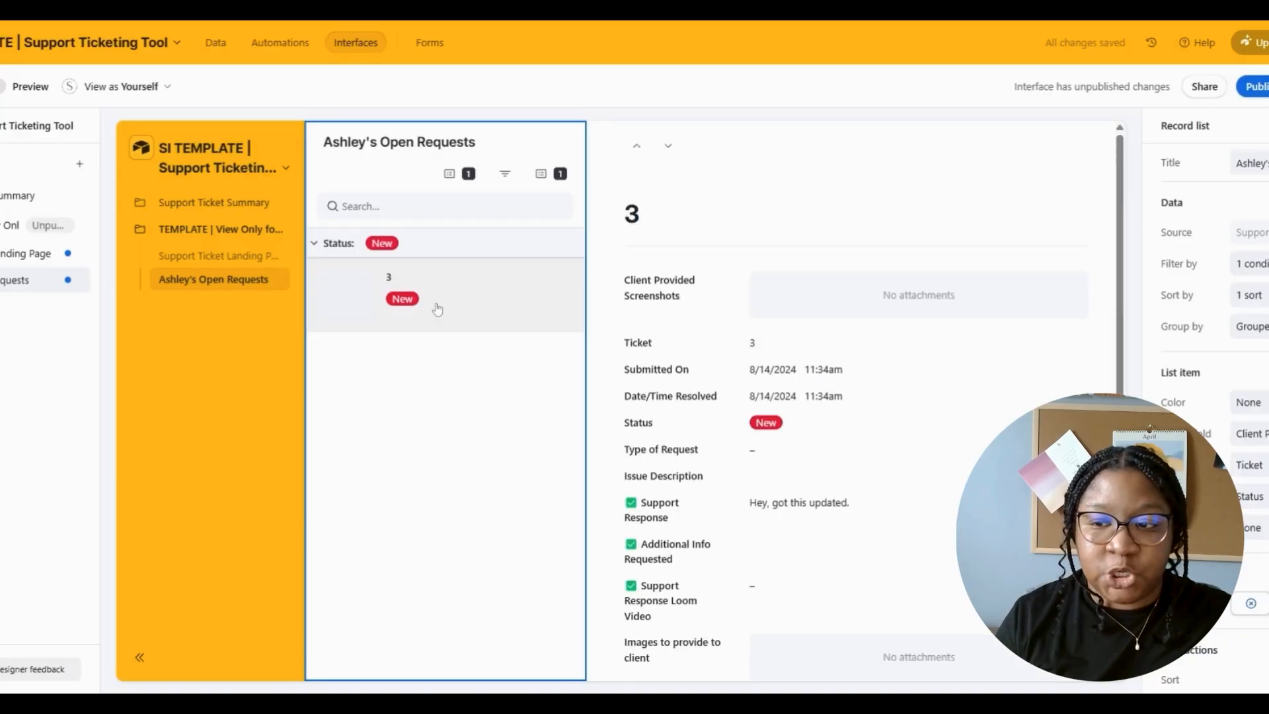
pyautogui.click(1251, 263)
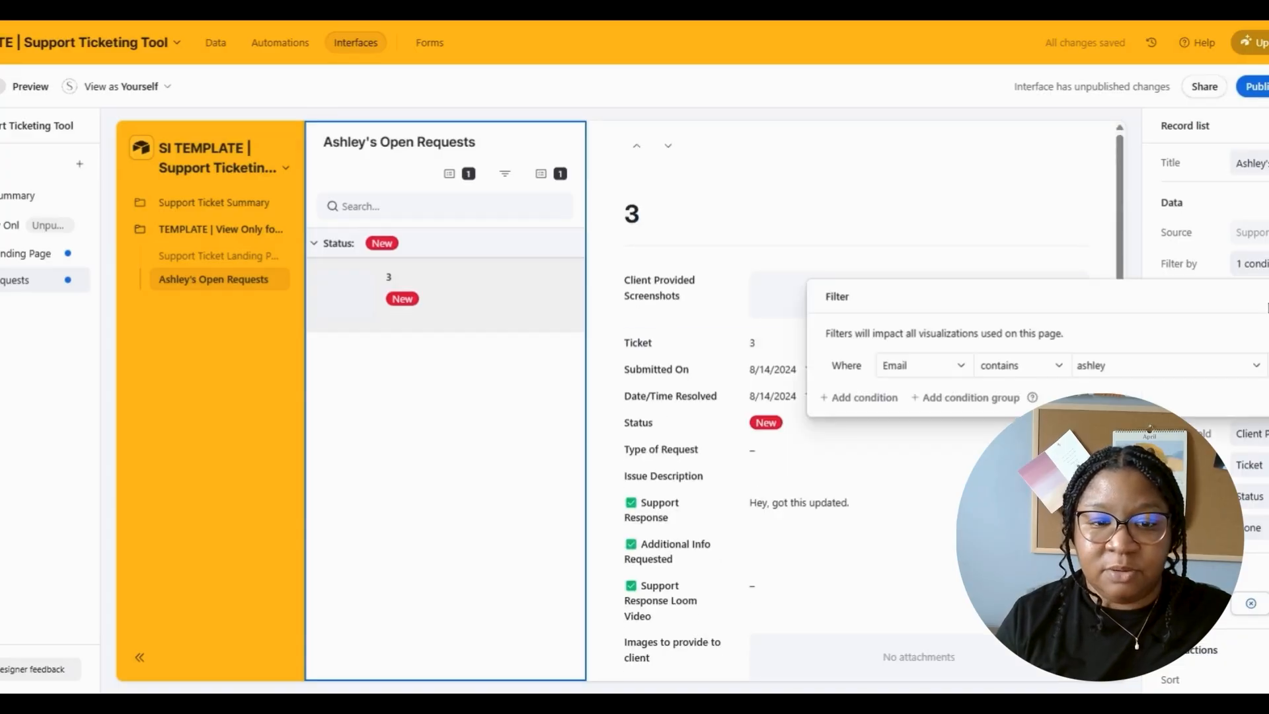
pyautogui.click(583, 127)
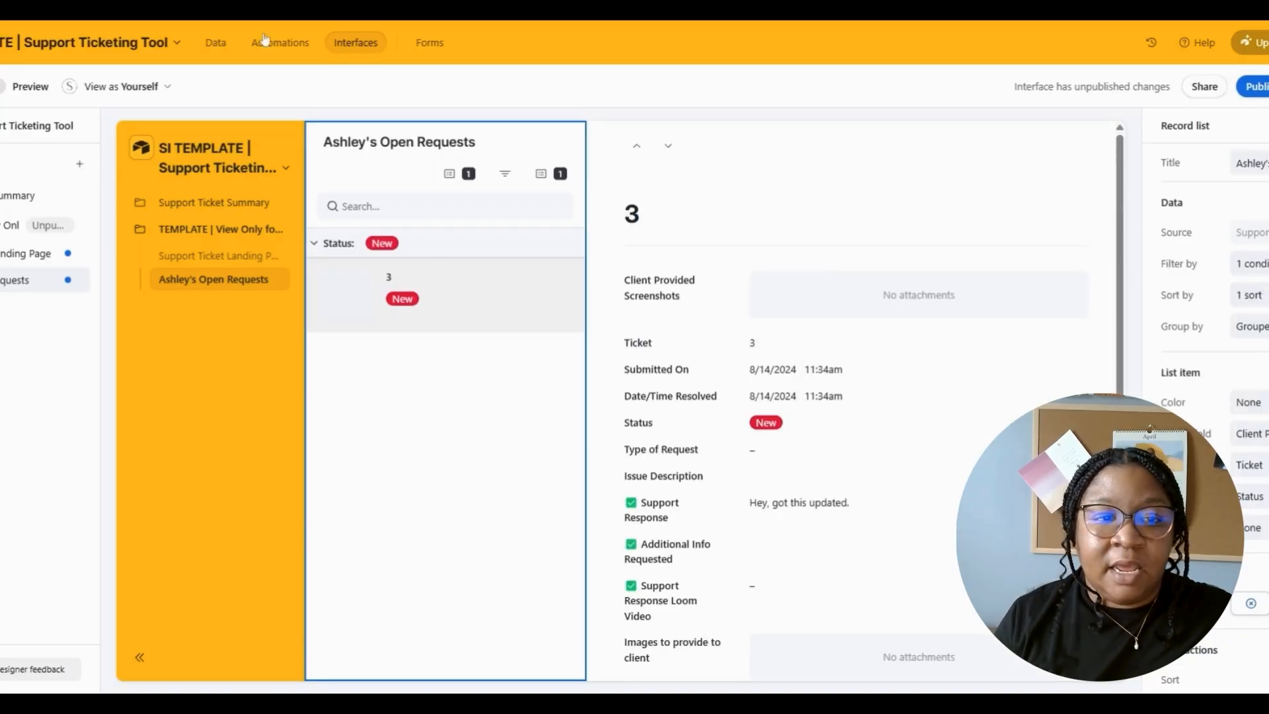
# - Duplicate ticket 3's request row and set the copy's Status to Complete
pyautogui.click(212, 44)
pyautogui.rightClick(312, 171)
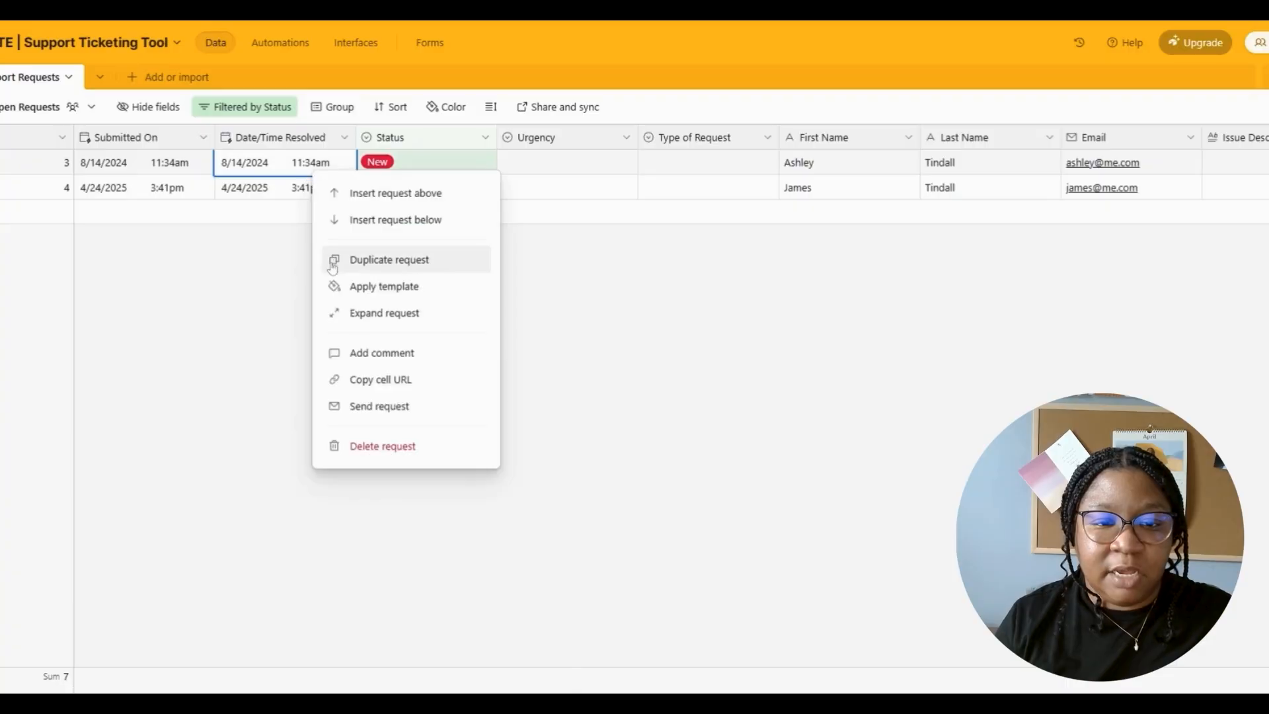
pyautogui.click(384, 258)
pyautogui.click(414, 188)
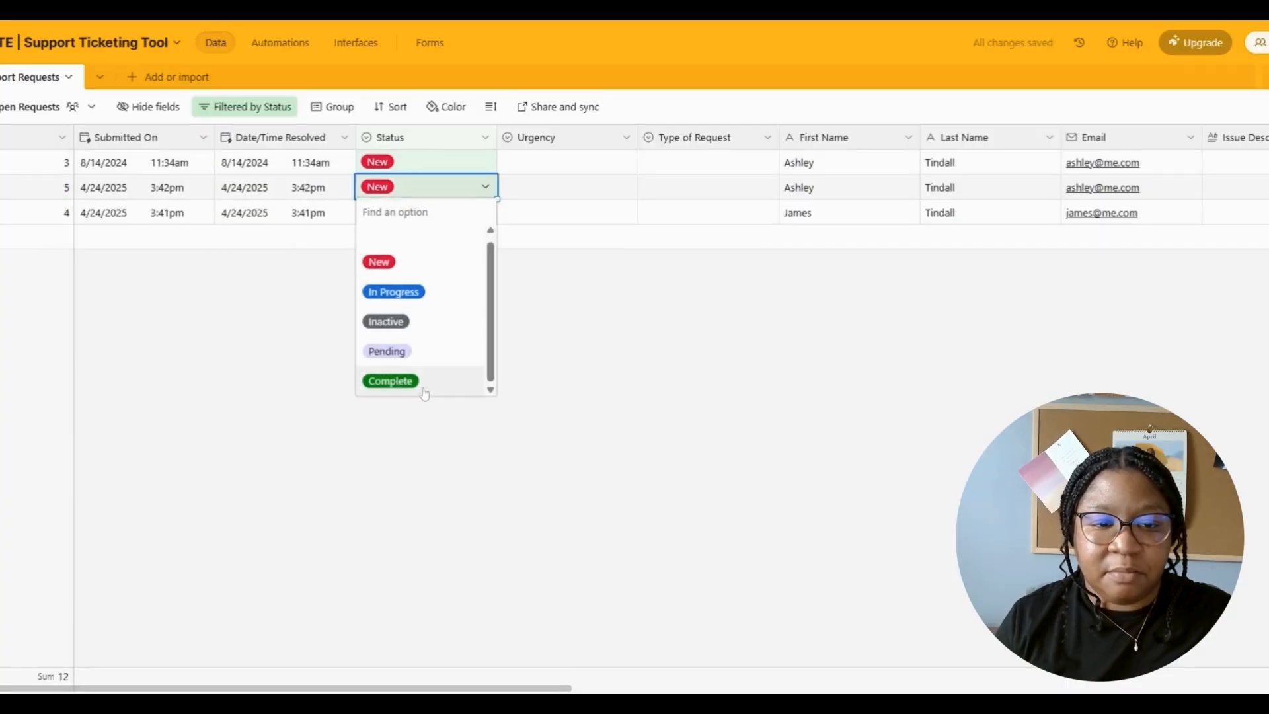
pyautogui.click(393, 380)
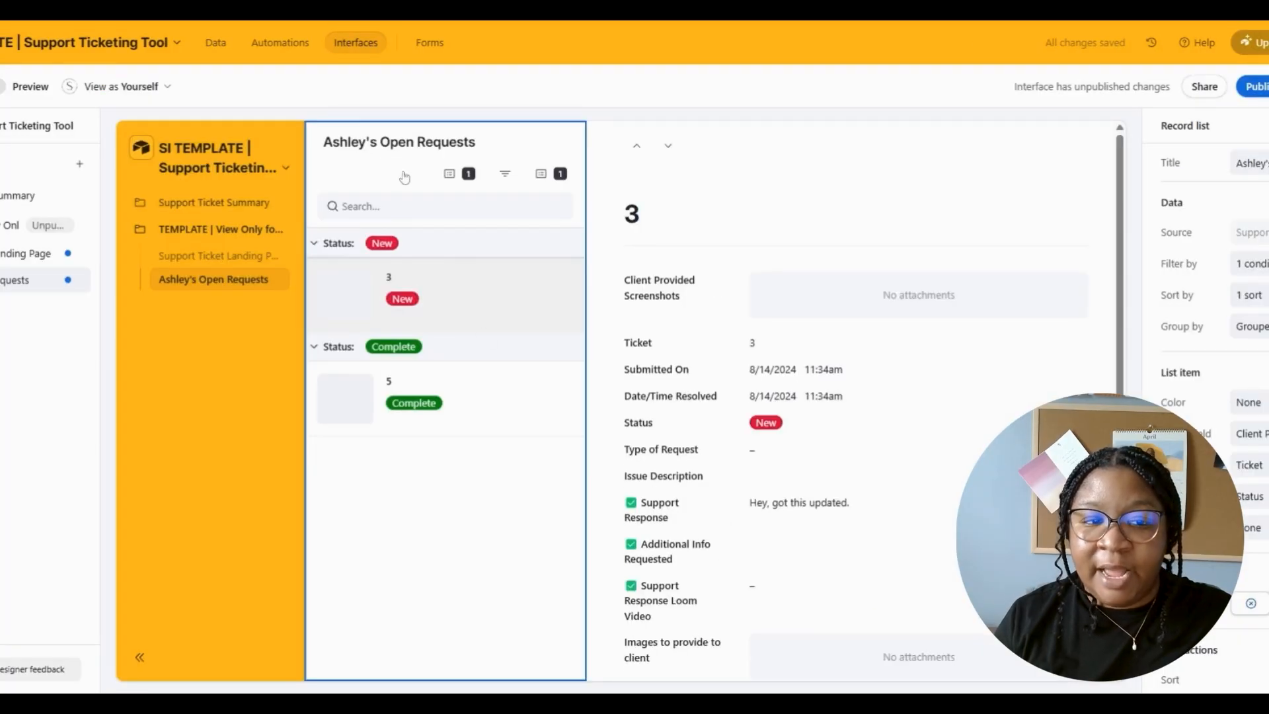
# - Rename the record list title to Web Design Requests
pyautogui.doubleClick(397, 142)
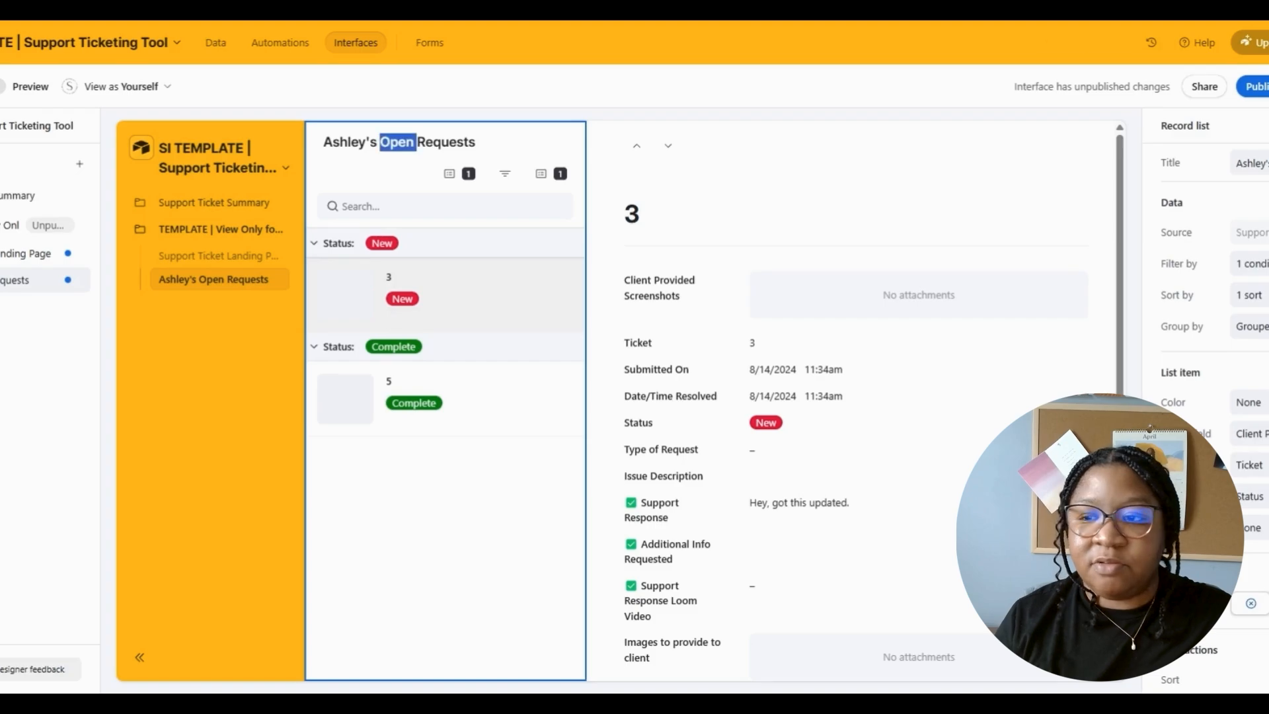
pyautogui.tripleClick(1260, 163)
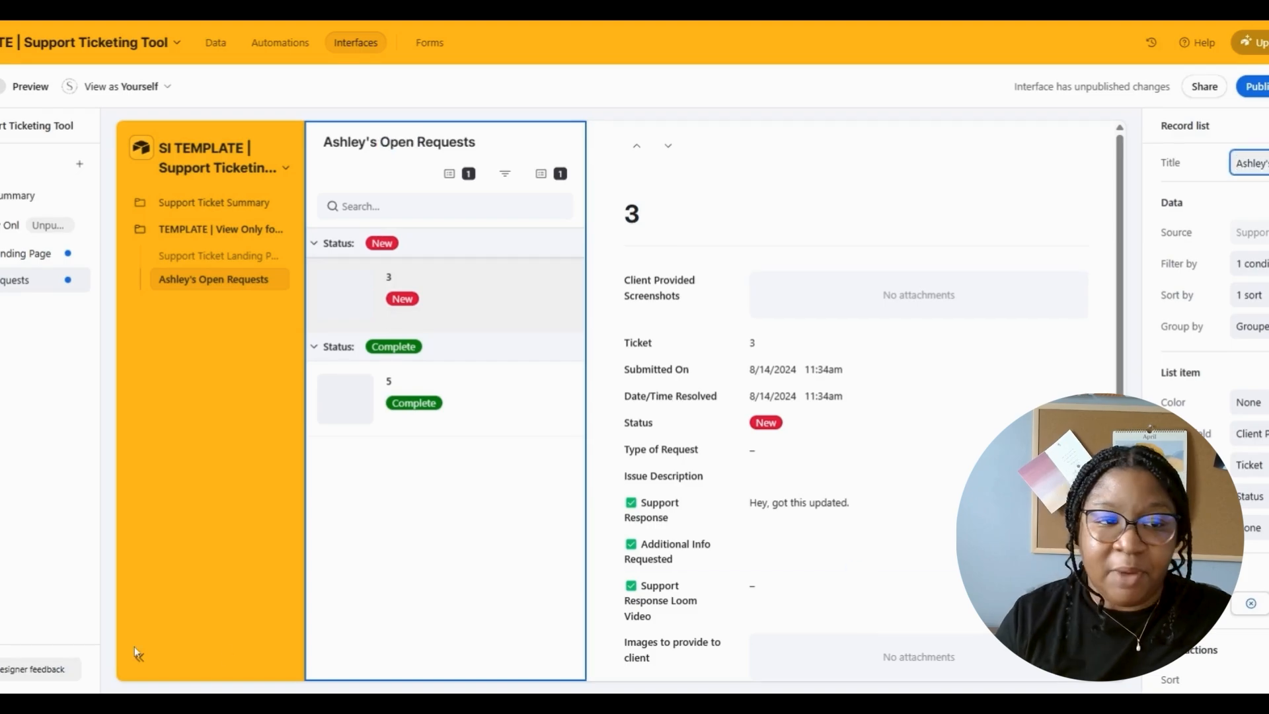
pyautogui.click(1, 87)
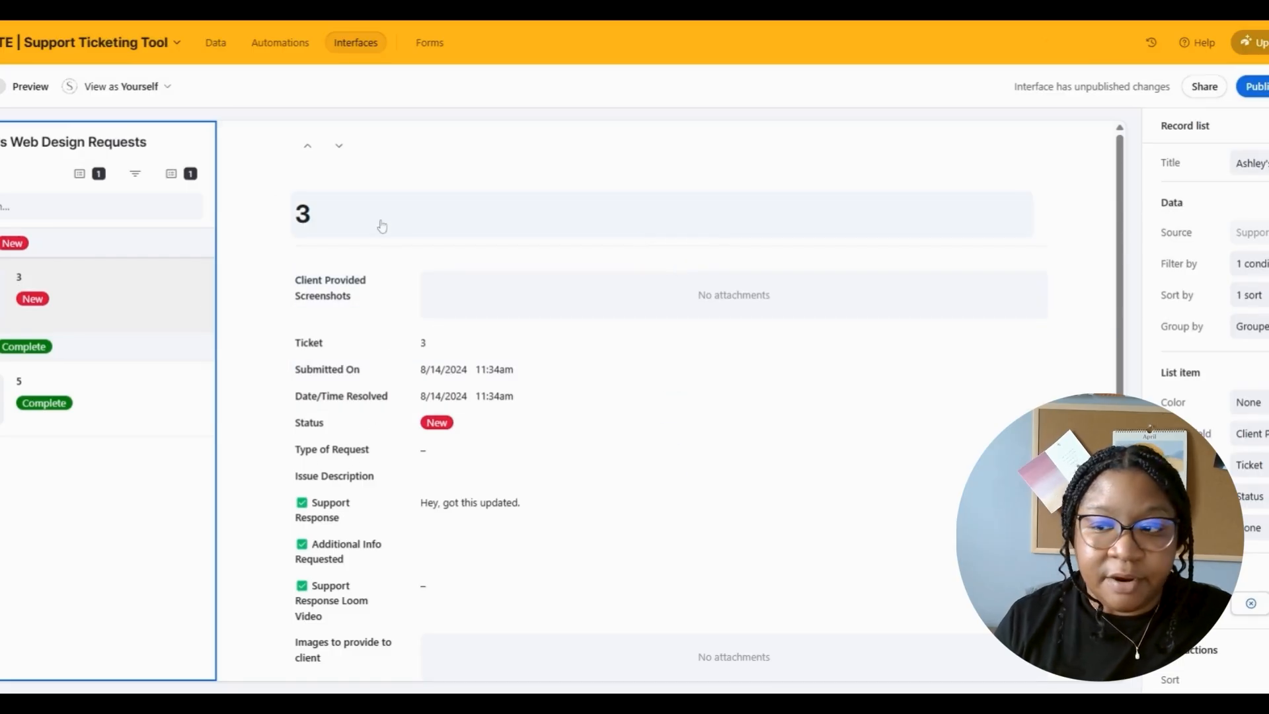
# - Set the record heading's source to Email instead of the ticket number
pyautogui.click(382, 226)
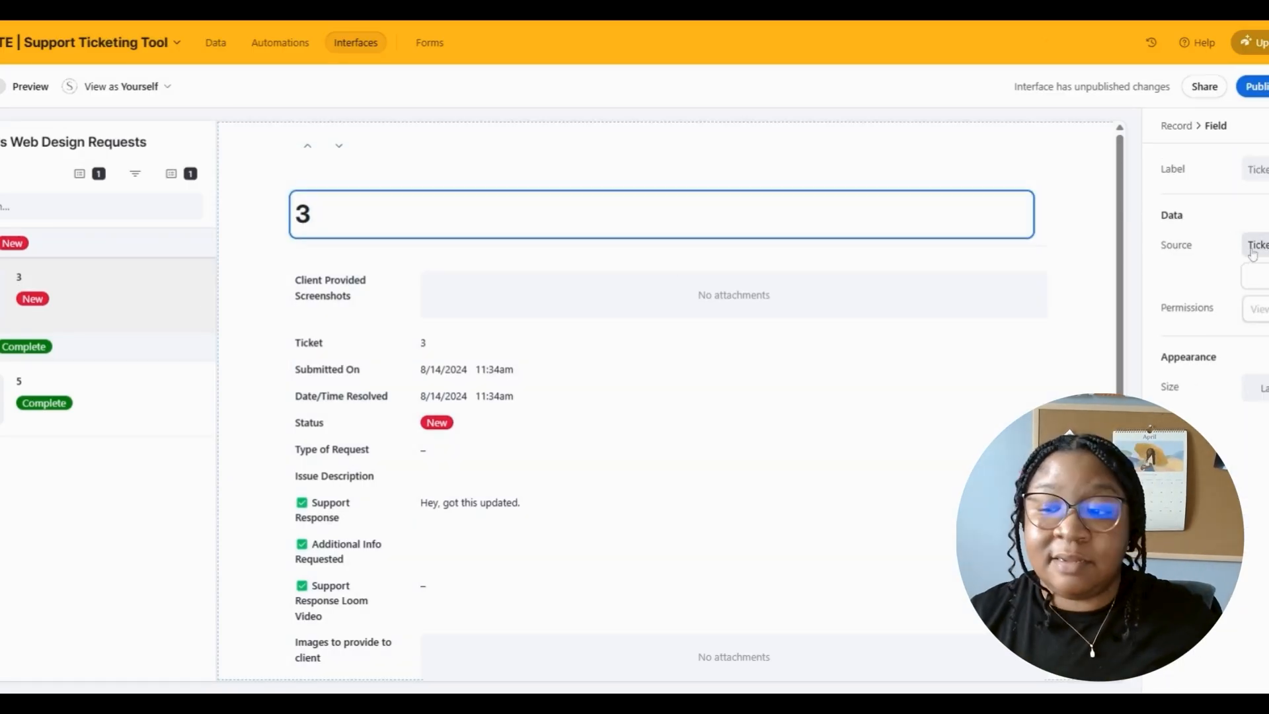
pyautogui.click(1255, 245)
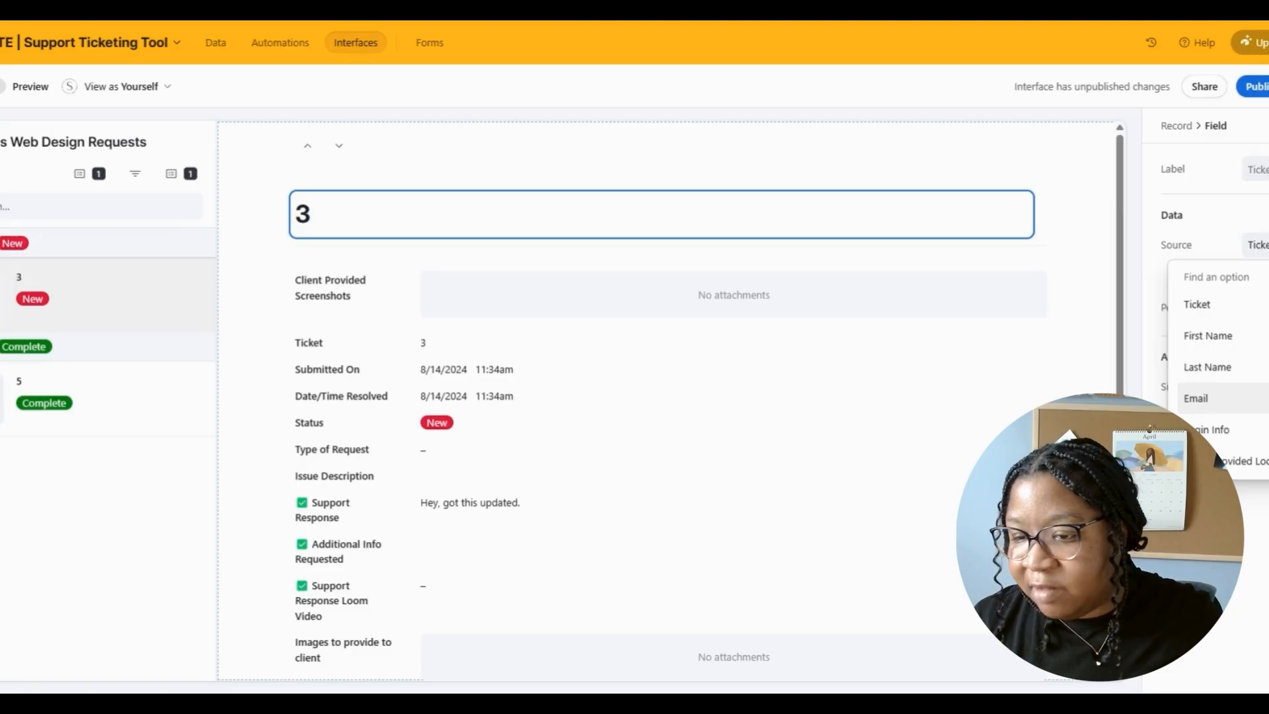
pyautogui.scroll(-1, 1221, 404)
pyautogui.scroll(1, 1222, 405)
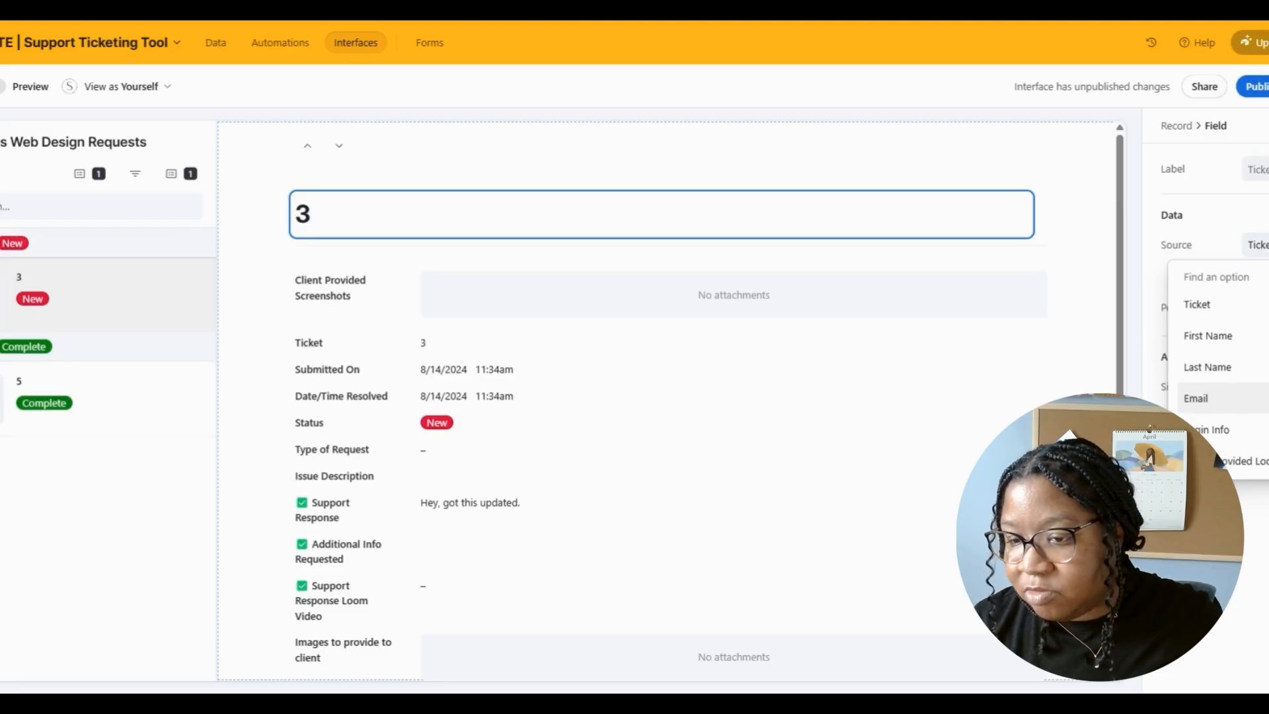
pyautogui.click(1200, 398)
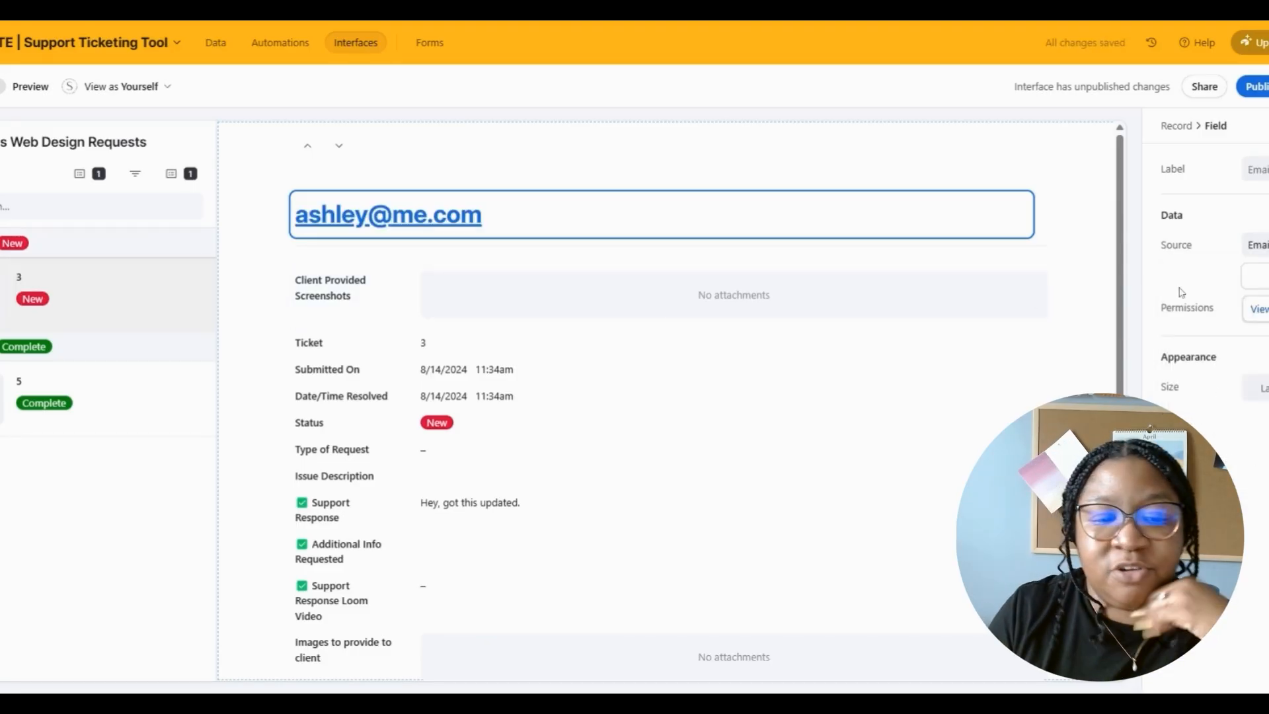
pyautogui.click(1021, 343)
pyautogui.click(1043, 339)
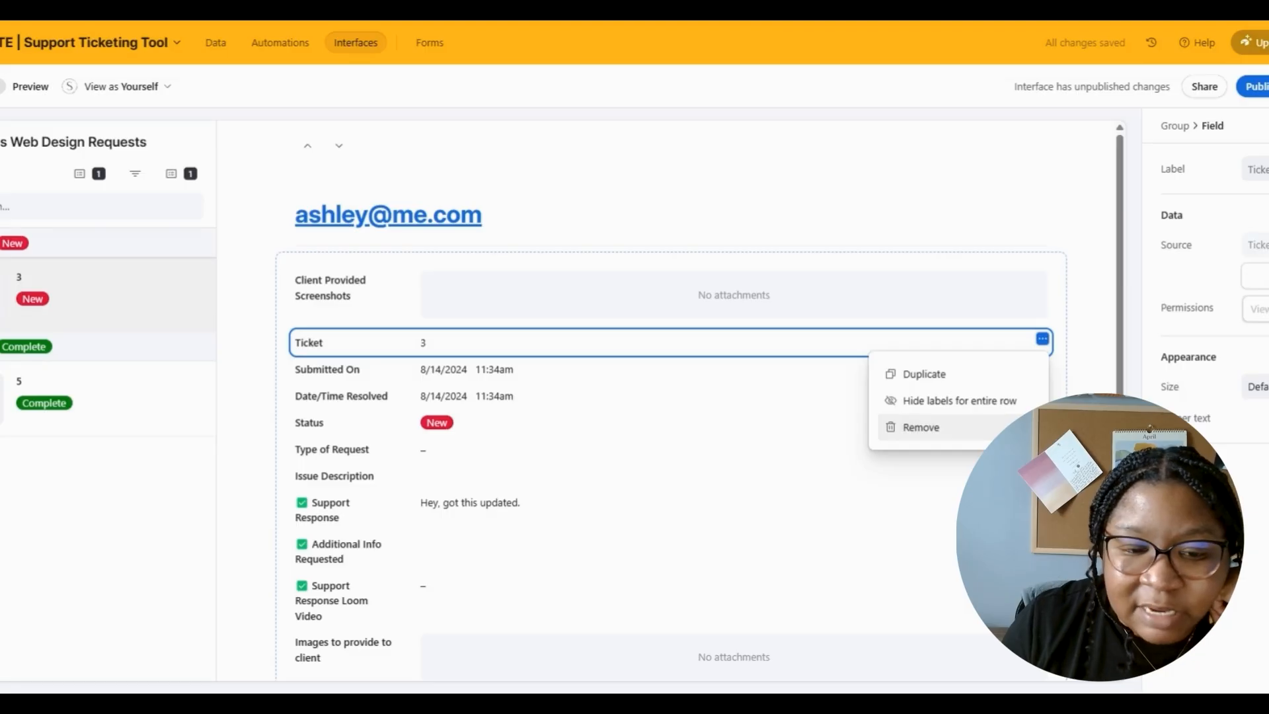
# - Remove Ticket and move Submitted On, Date/Time Resolved, Status, Type of Request and Issue Description up
pyautogui.click(921, 427)
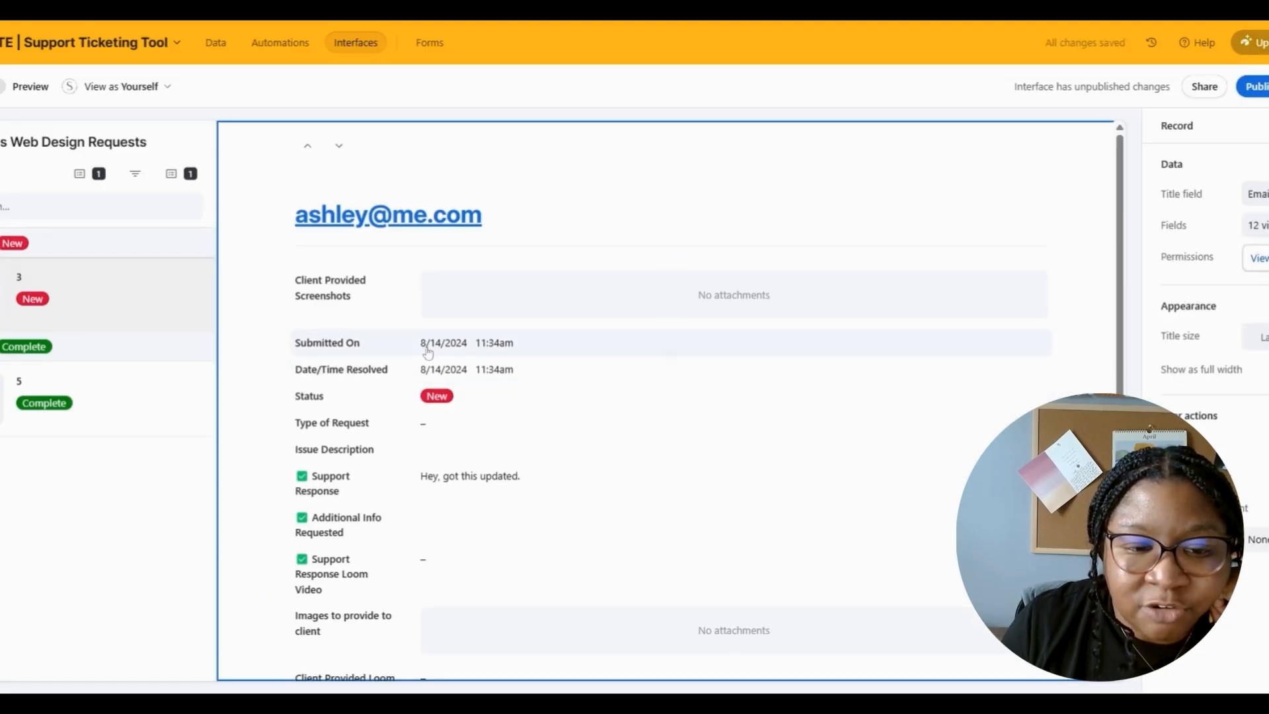
pyautogui.moveTo(427, 353); pyautogui.dragTo(425, 280)
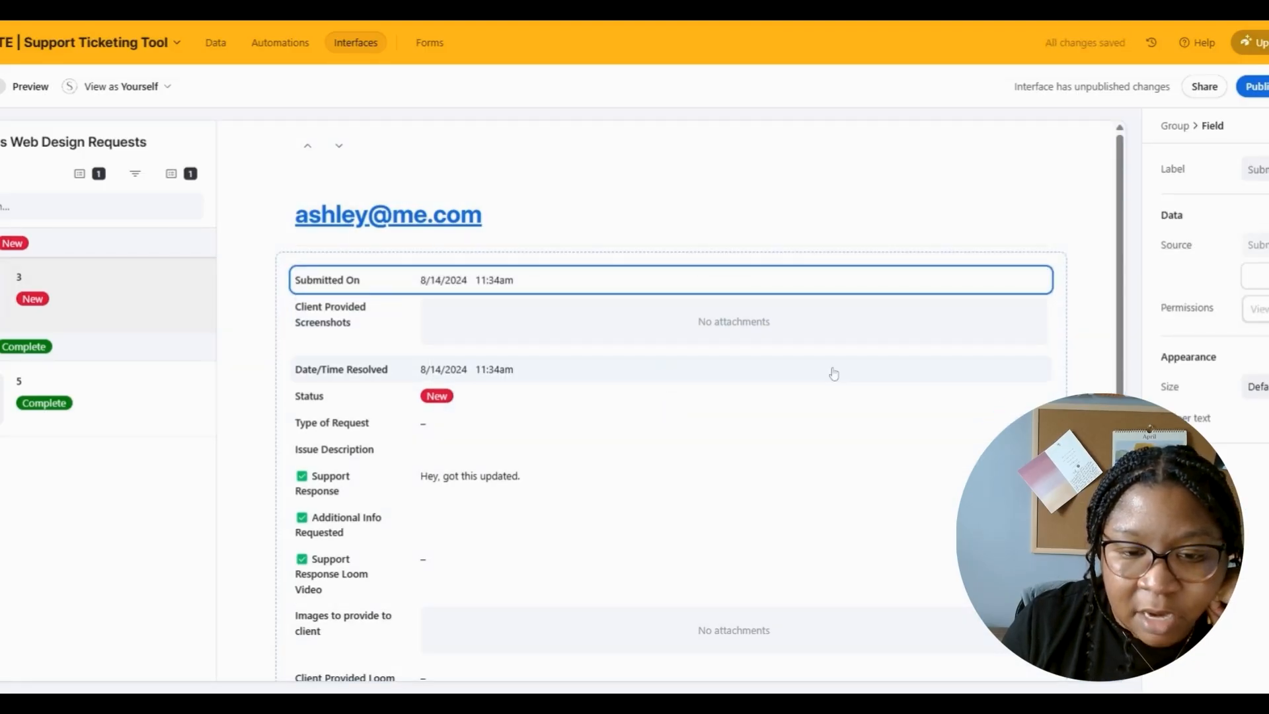
pyautogui.moveTo(834, 374); pyautogui.dragTo(1062, 291)
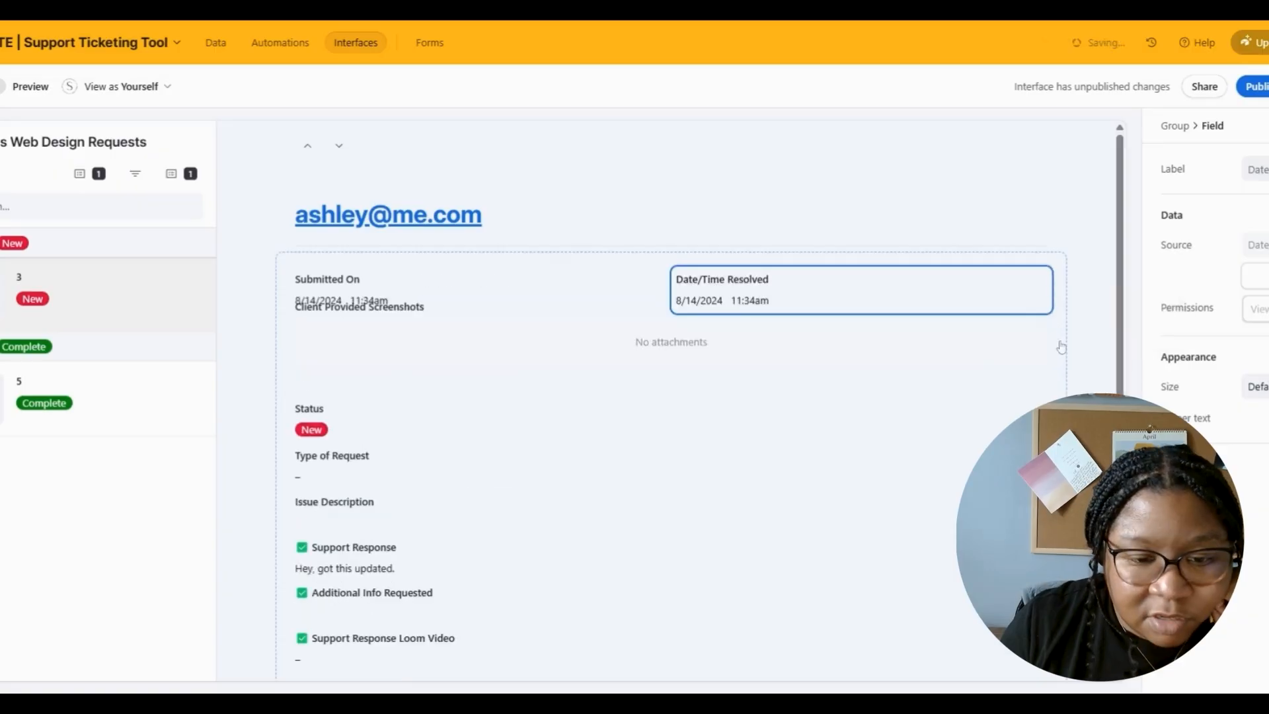
pyautogui.moveTo(727, 419); pyautogui.dragTo(752, 276)
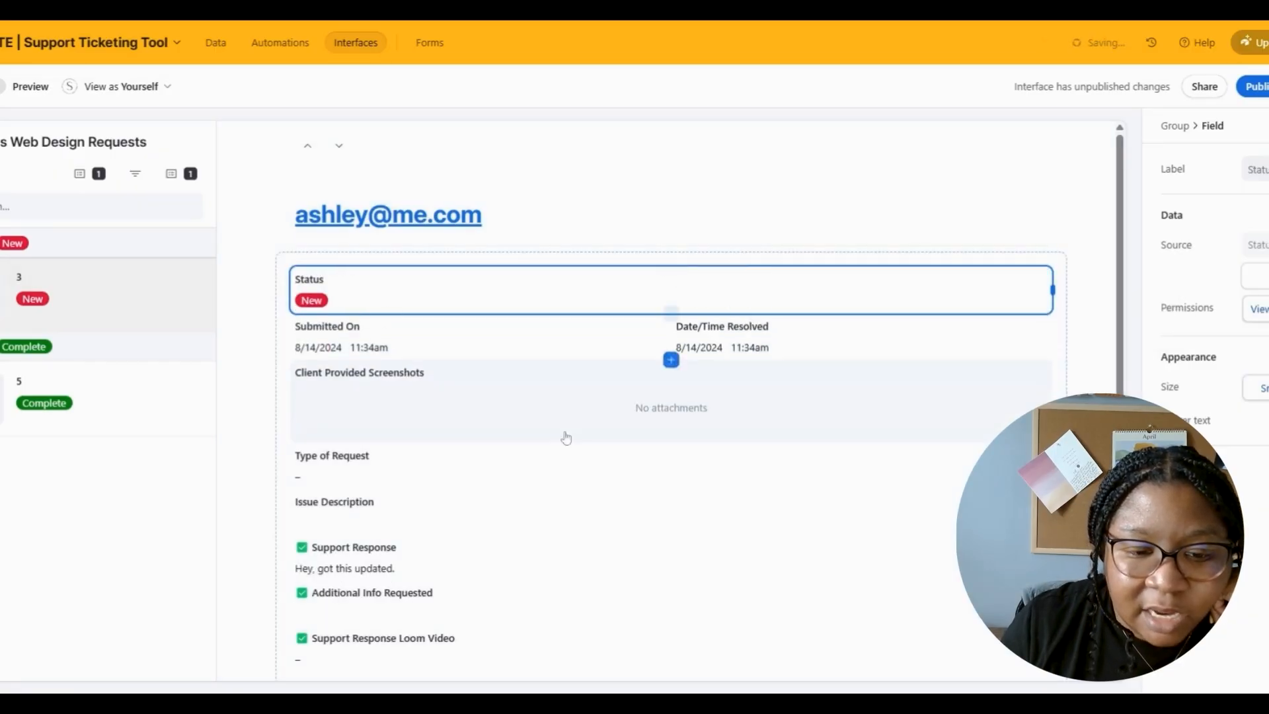
pyautogui.moveTo(372, 476); pyautogui.dragTo(463, 380)
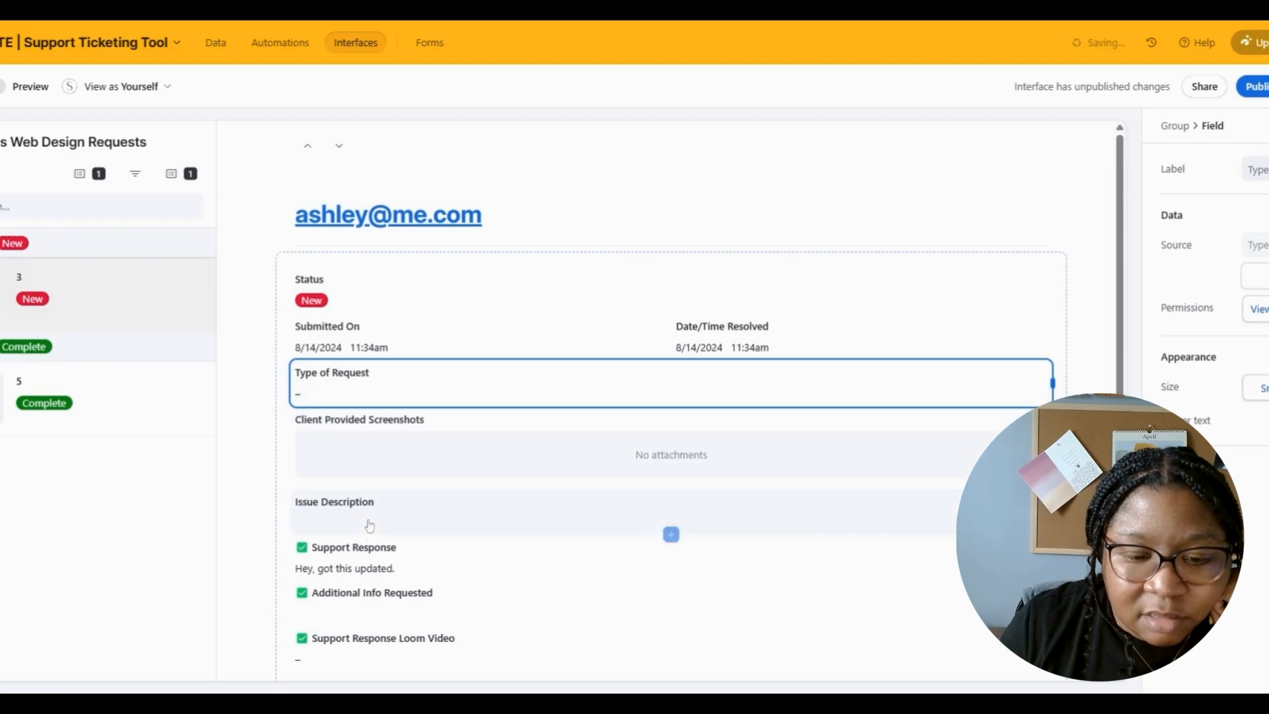
pyautogui.moveTo(370, 526); pyautogui.dragTo(416, 417)
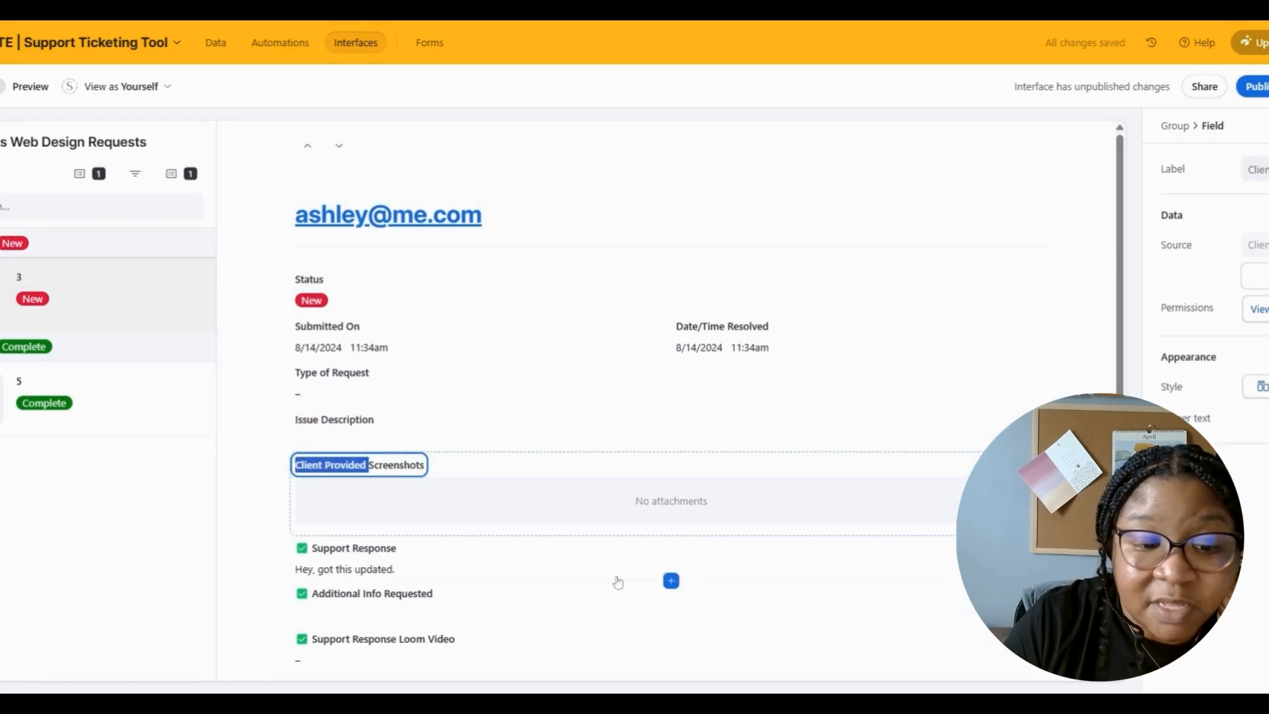
# - Relabel the fields Screenshots and Loom Video, placing Loom Video beside Screenshots
pyautogui.press('BackSpace')
pyautogui.scroll(-2, 668, 396)
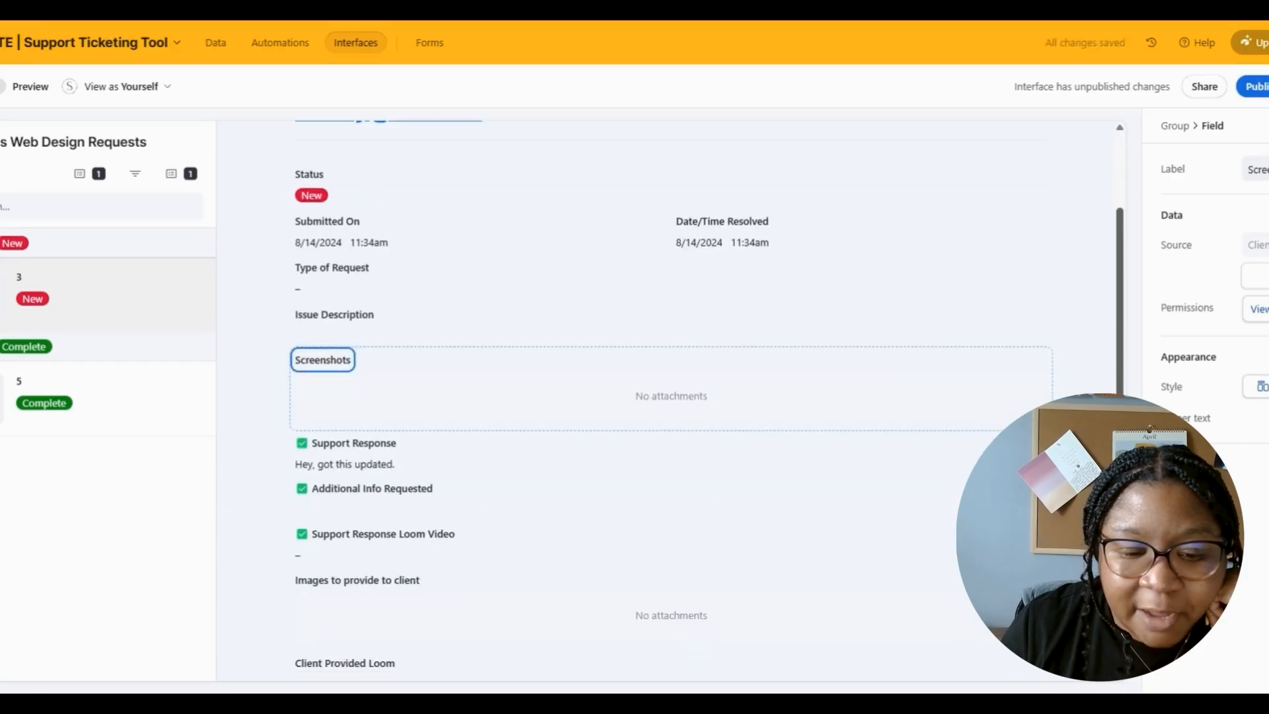
pyautogui.moveTo(345, 663); pyautogui.dragTo(663, 340)
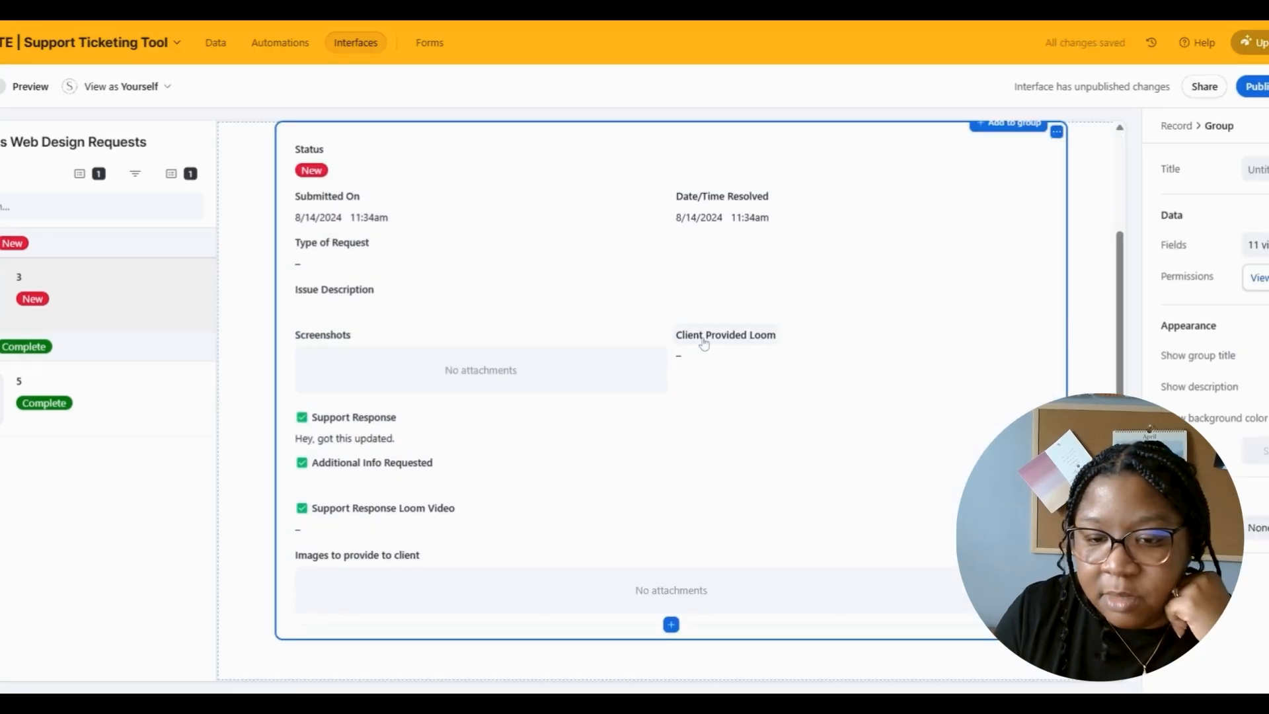
pyautogui.click(727, 336)
pyautogui.moveTo(747, 336); pyautogui.dragTo(676, 336)
pyautogui.press('BackSpace')
pyautogui.press('End')
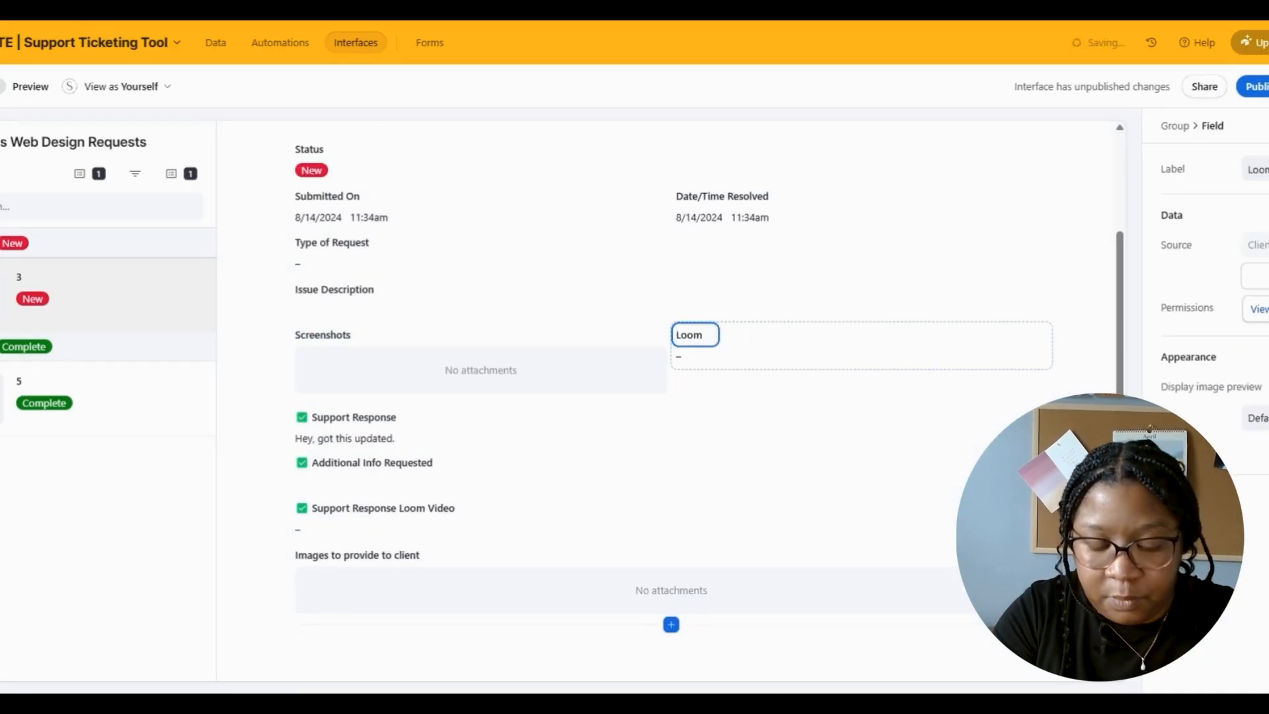
pyautogui.write('Video')
# - Add a new group to the record details
pyautogui.click(671, 625)
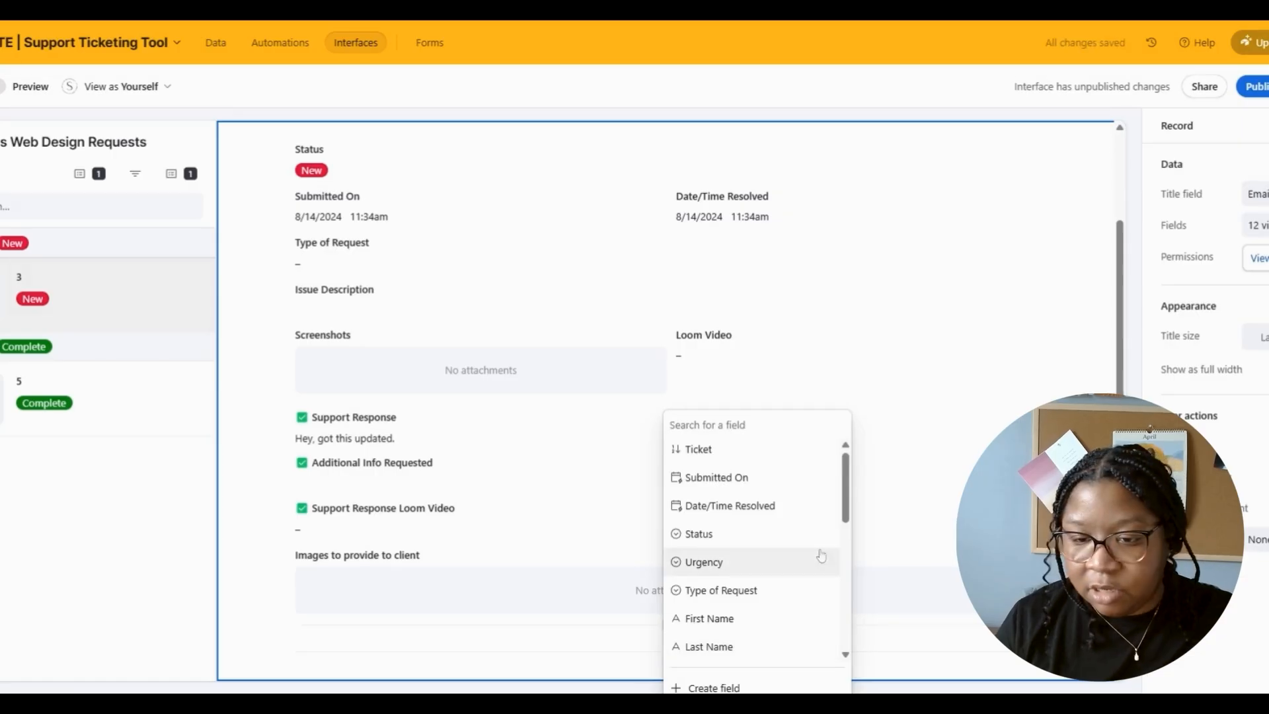
pyautogui.press('Escape')
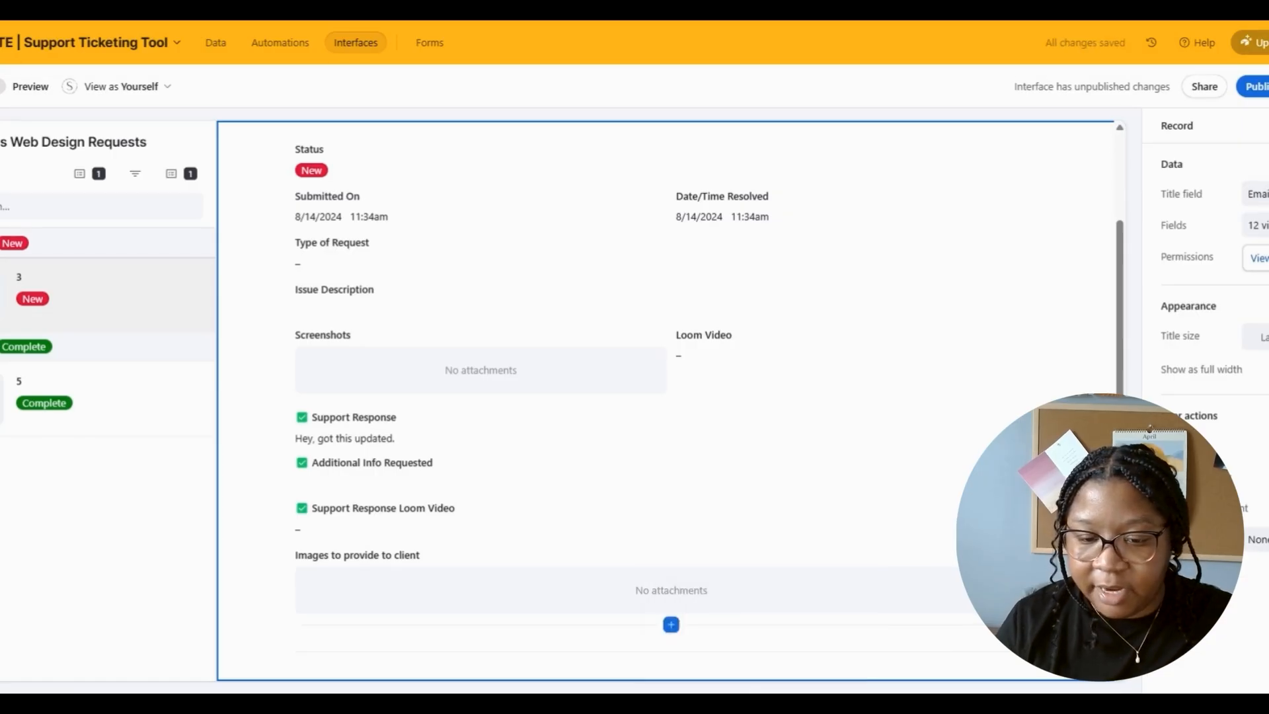
pyautogui.click(677, 654)
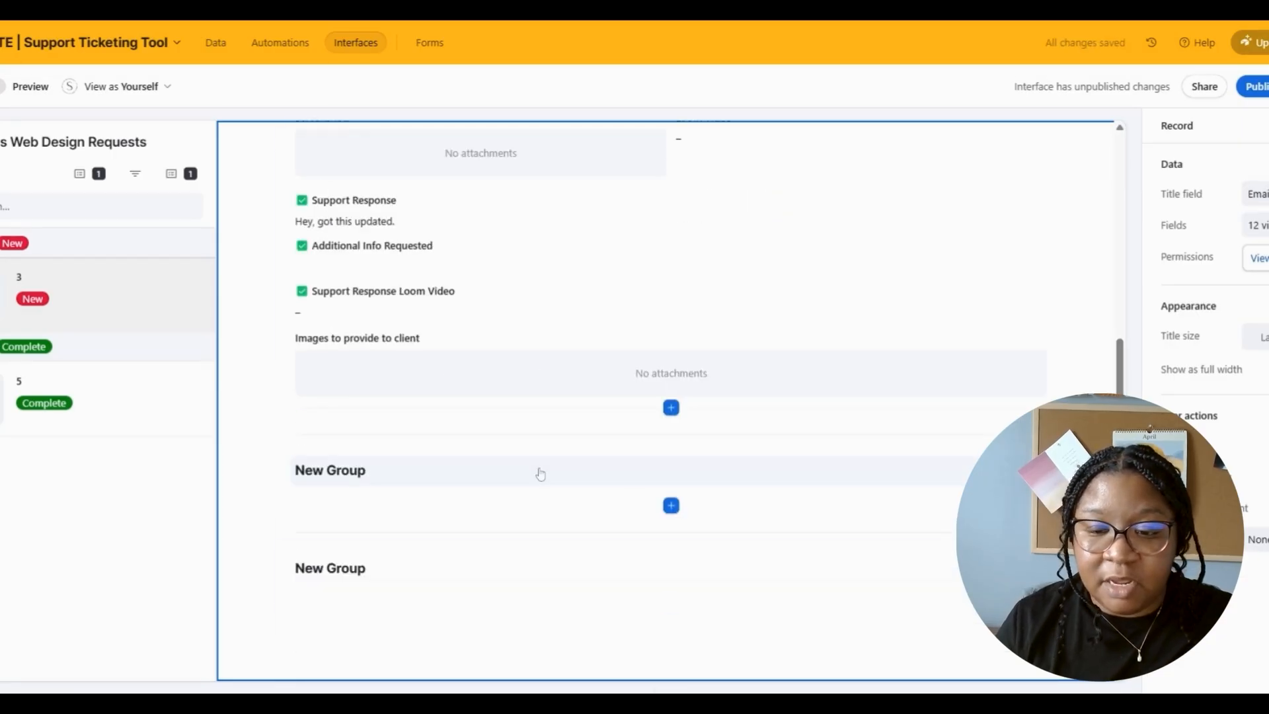
# - Delete the extra second new group
pyautogui.click(569, 592)
pyautogui.click(1050, 550)
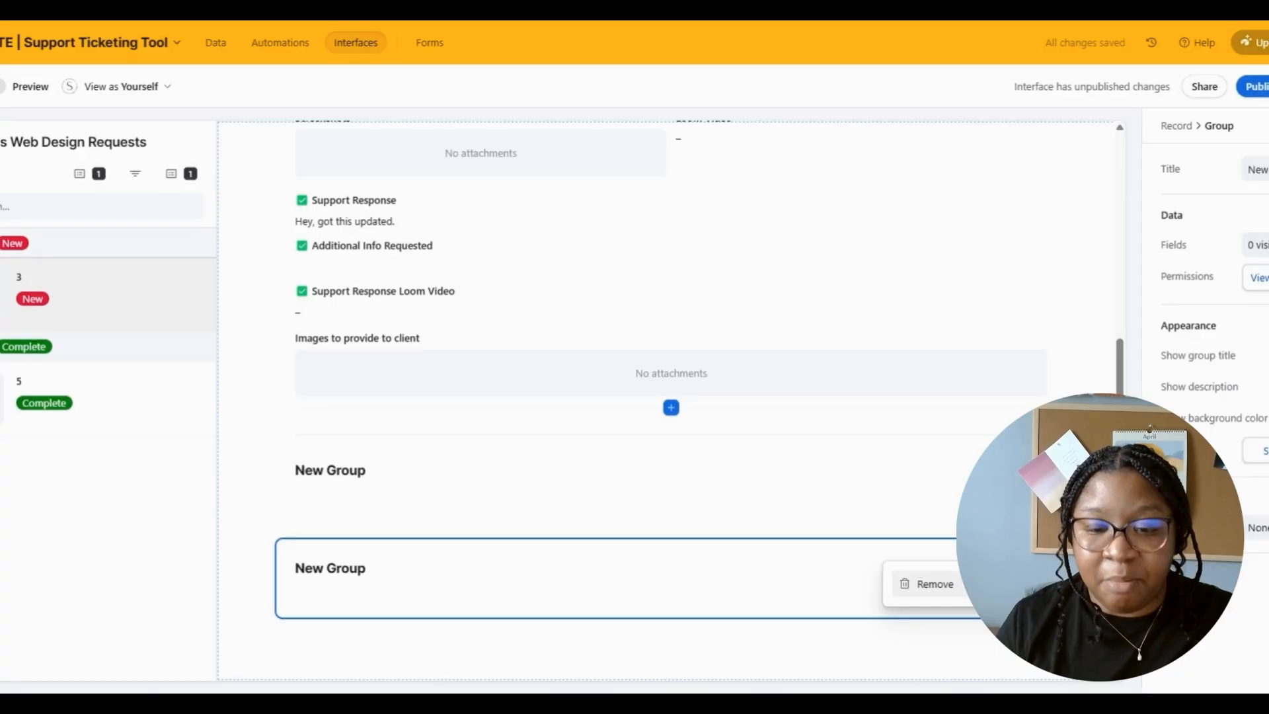
pyautogui.click(926, 584)
# - Move Support Response, Additional Info Requested, Loom Video and images fields into the response group
pyautogui.moveTo(429, 447); pyautogui.dragTo(513, 462)
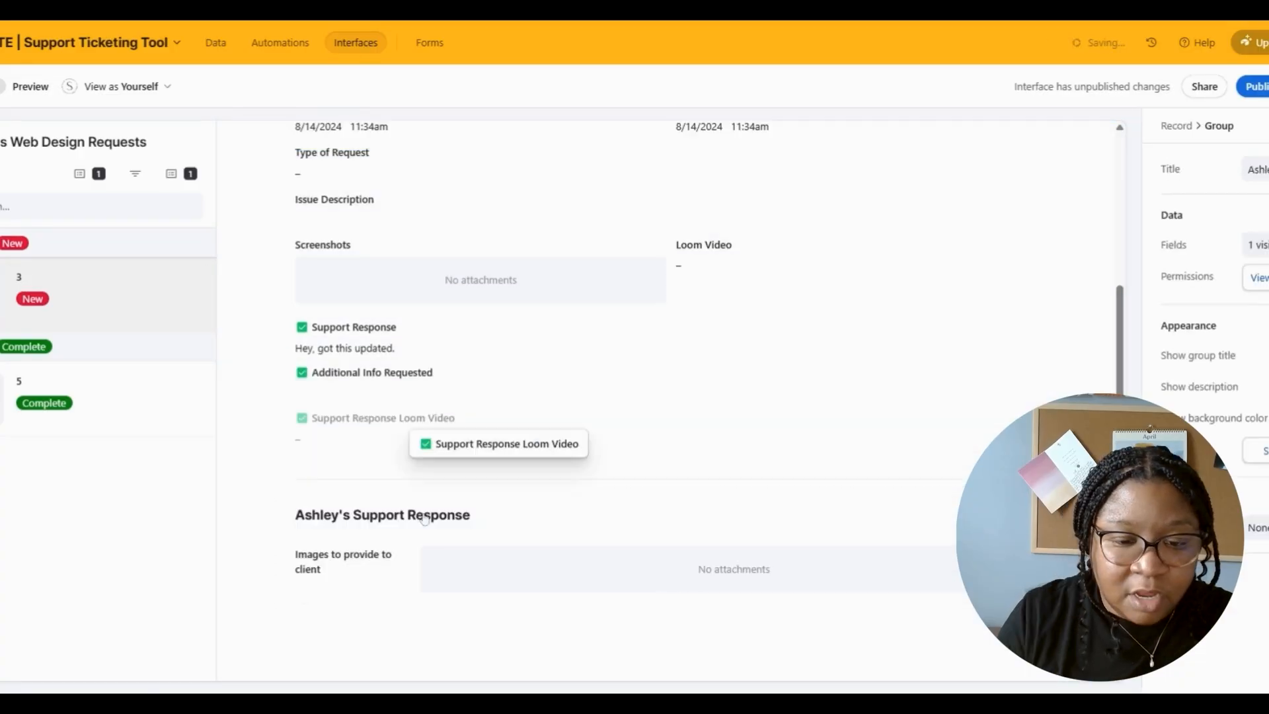
pyautogui.moveTo(432, 446); pyautogui.dragTo(433, 559)
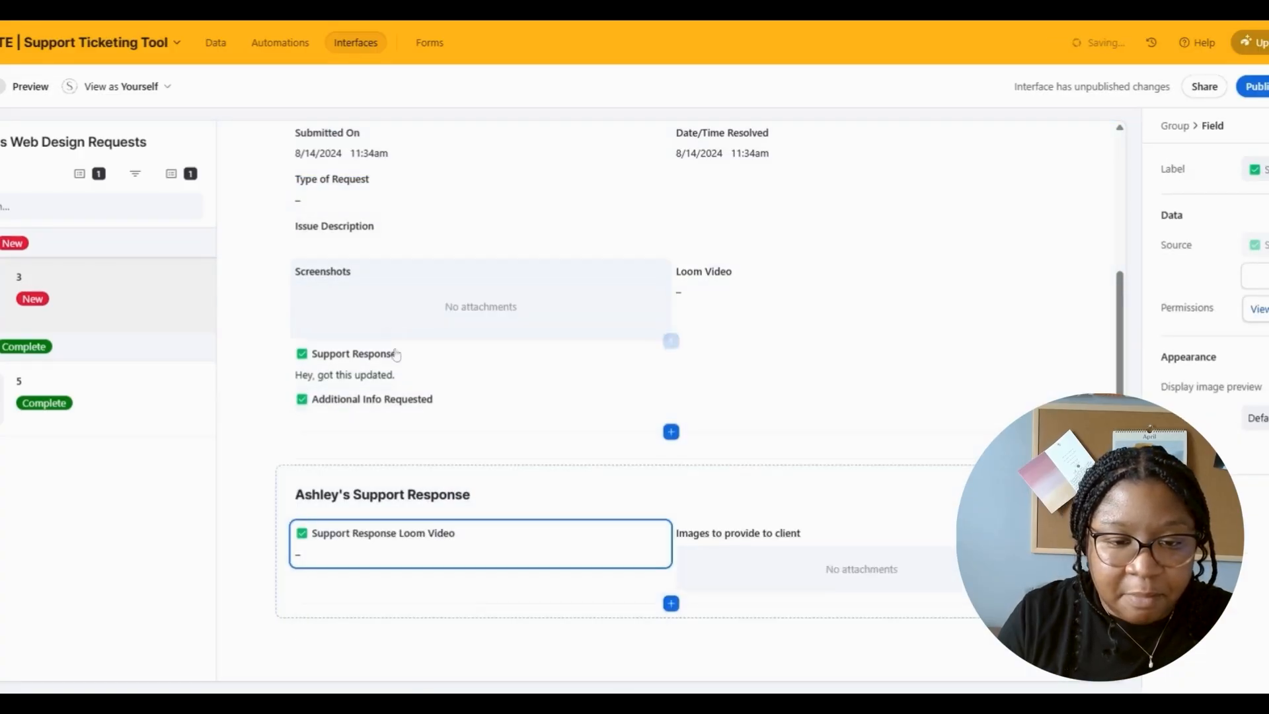
pyautogui.moveTo(396, 357); pyautogui.dragTo(451, 519)
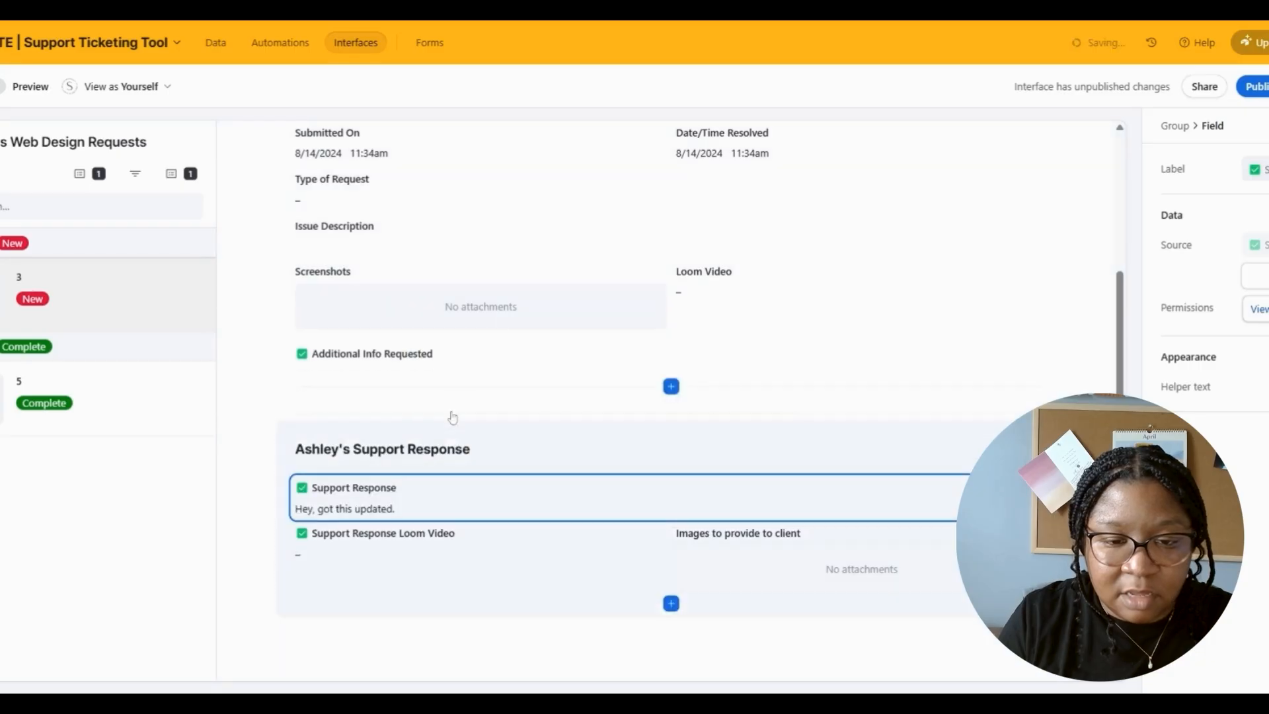
pyautogui.moveTo(453, 361); pyautogui.dragTo(490, 527)
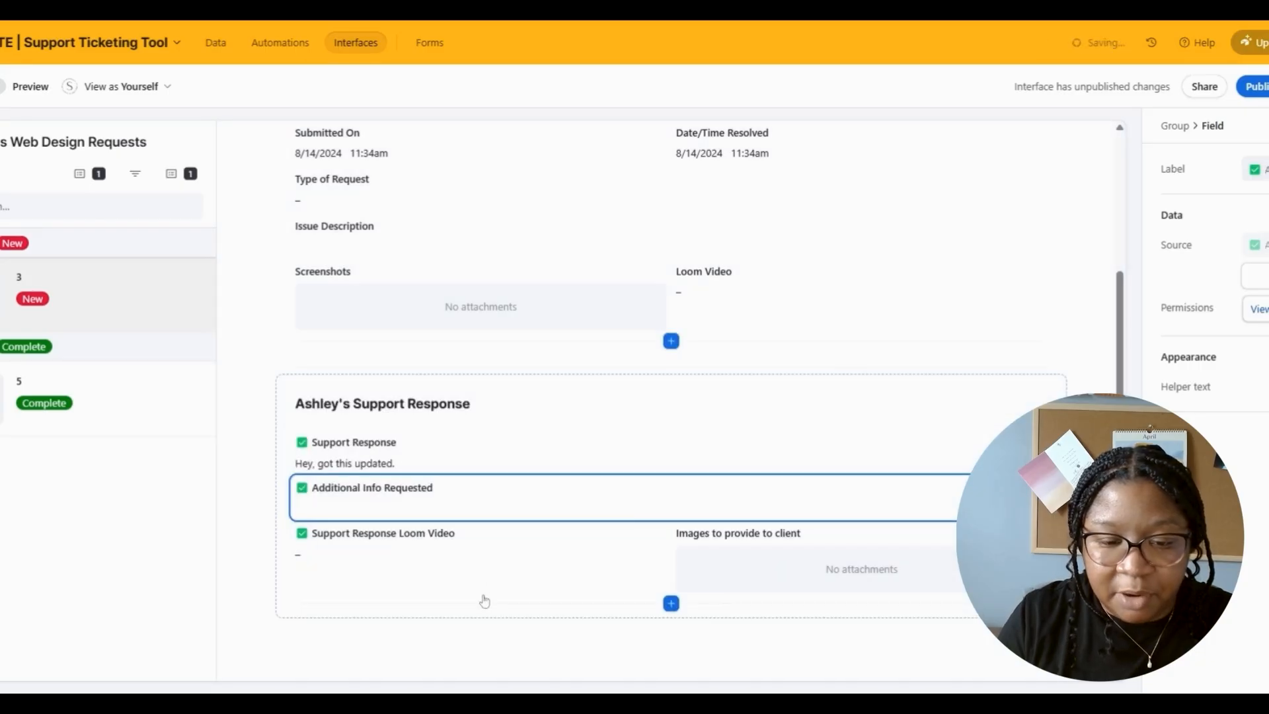
pyautogui.moveTo(836, 533); pyautogui.dragTo(510, 601)
# - Shorten the images field label to Images and select the whole record
pyautogui.click(329, 584)
pyautogui.moveTo(328, 585); pyautogui.dragTo(321, 599)
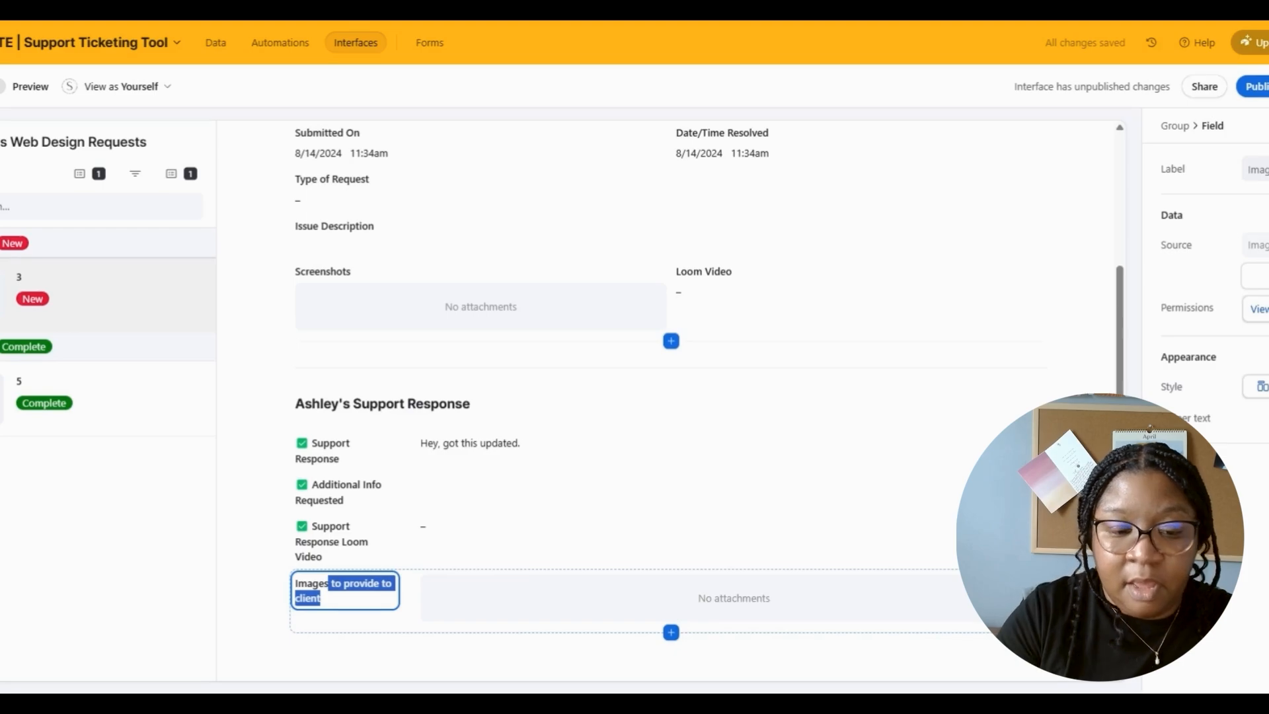
pyautogui.press('BackSpace')
pyautogui.click(652, 392)
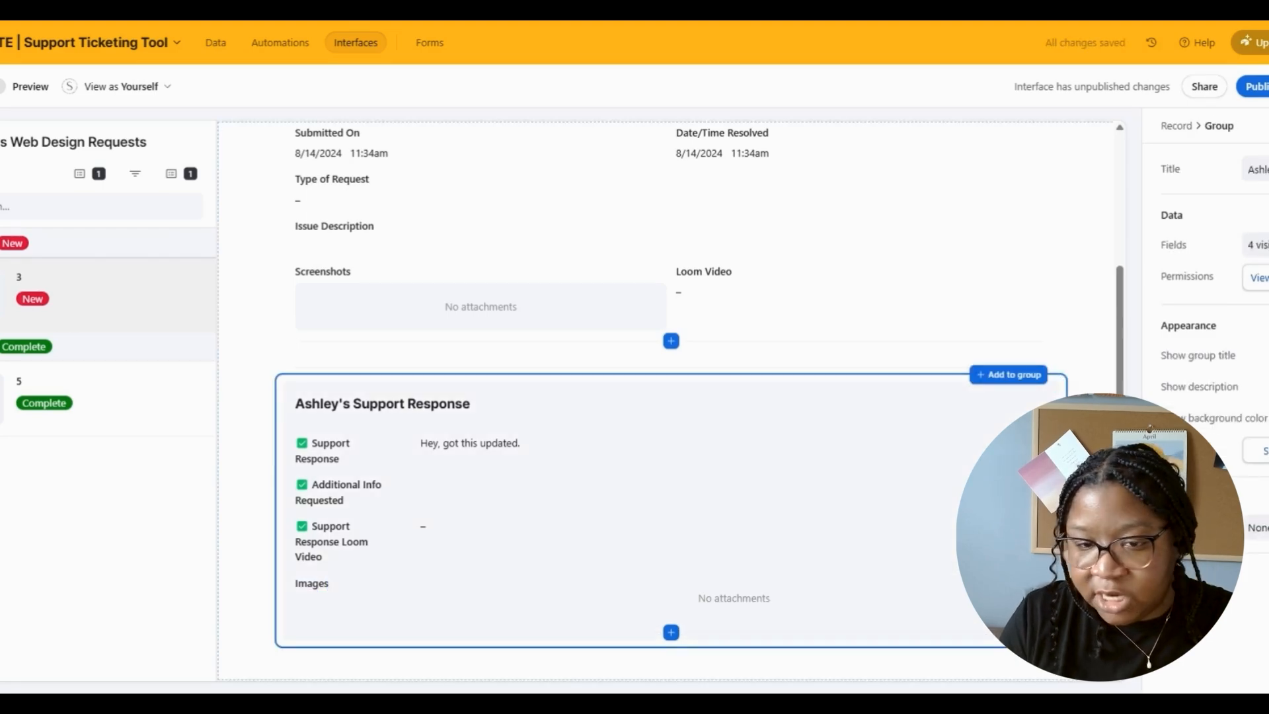
pyautogui.click(1132, 310)
pyautogui.scroll(3, 1131, 310)
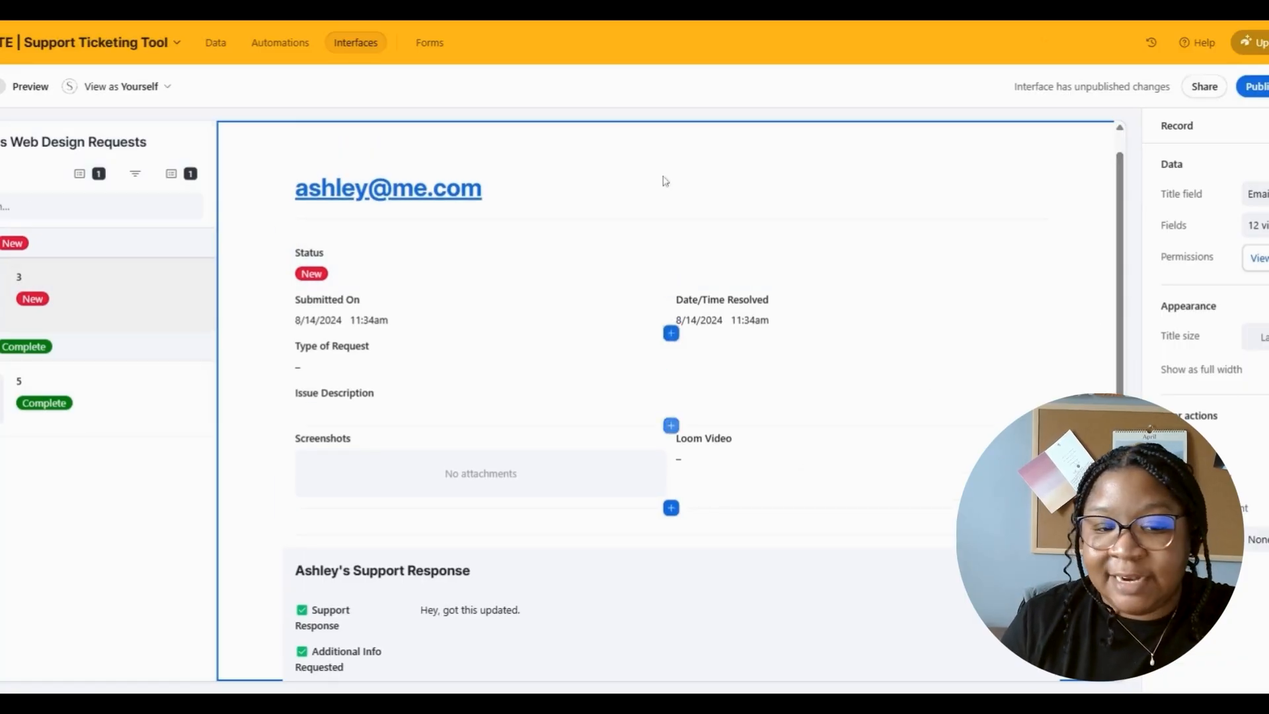
# - Set the empty record-list item field to Submitted, then check records 5 and 3
pyautogui.click(79, 311)
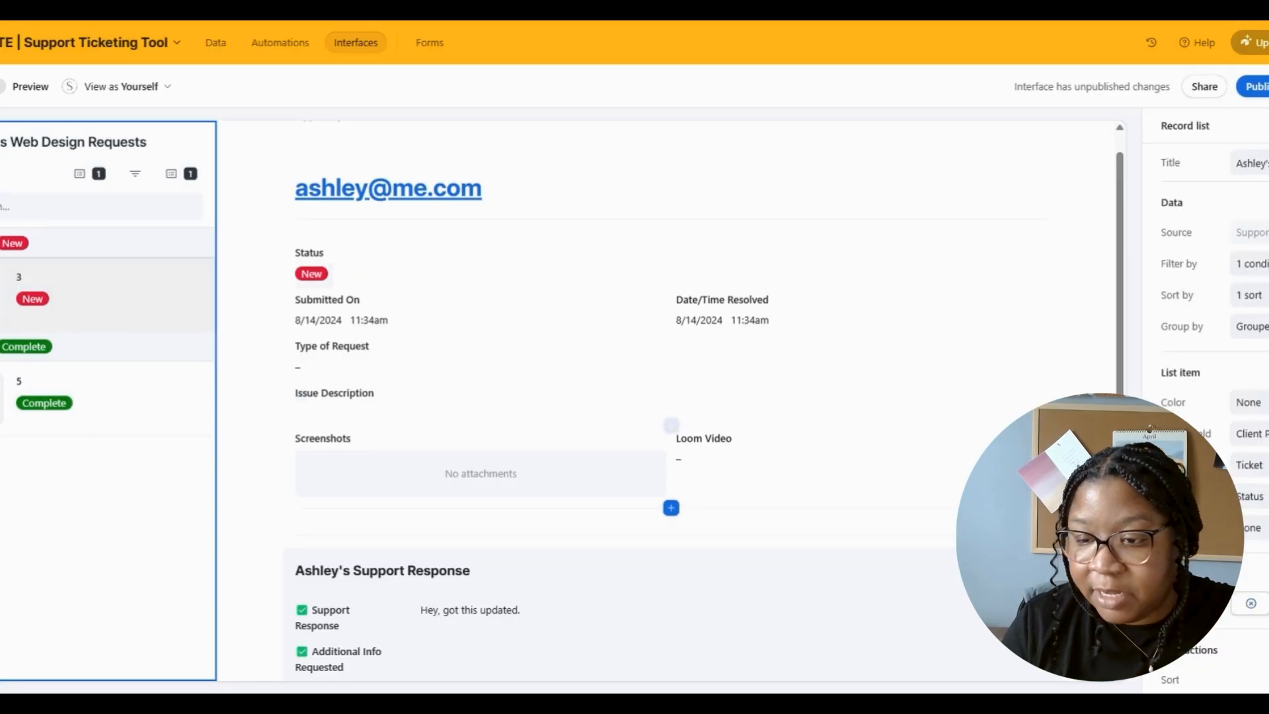
pyautogui.click(1253, 232)
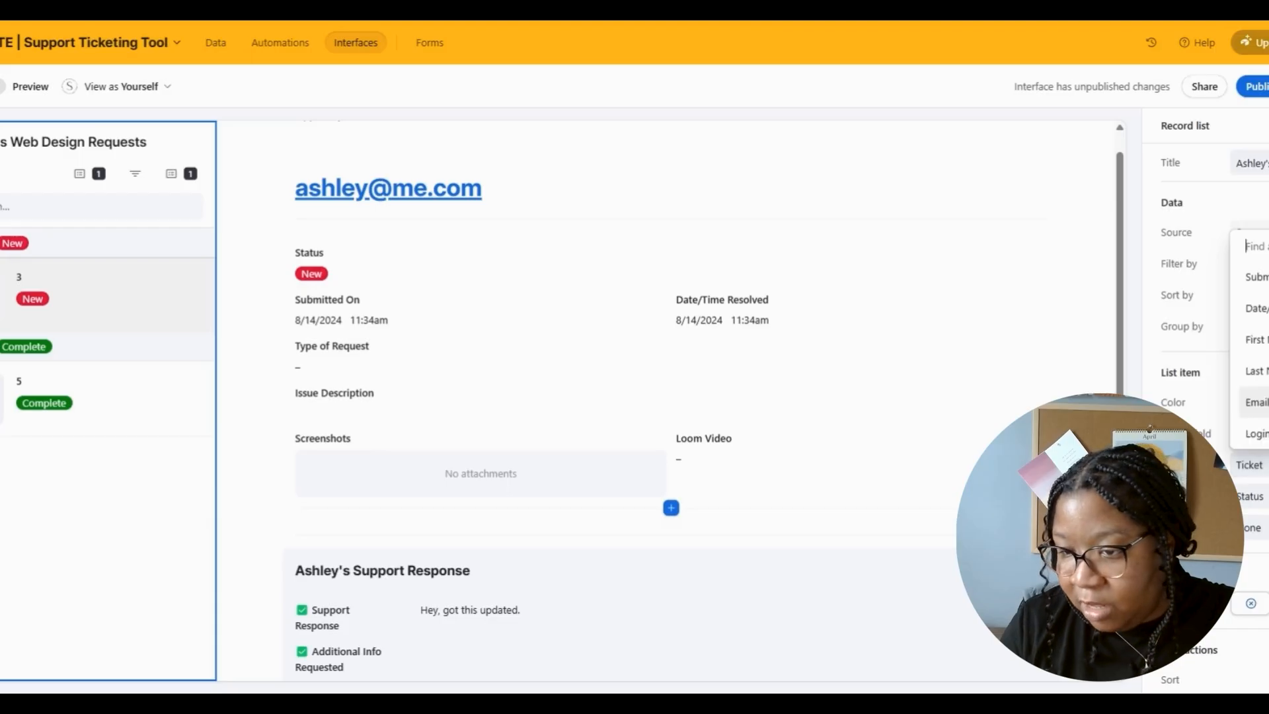
pyautogui.scroll(-1, 1256, 400)
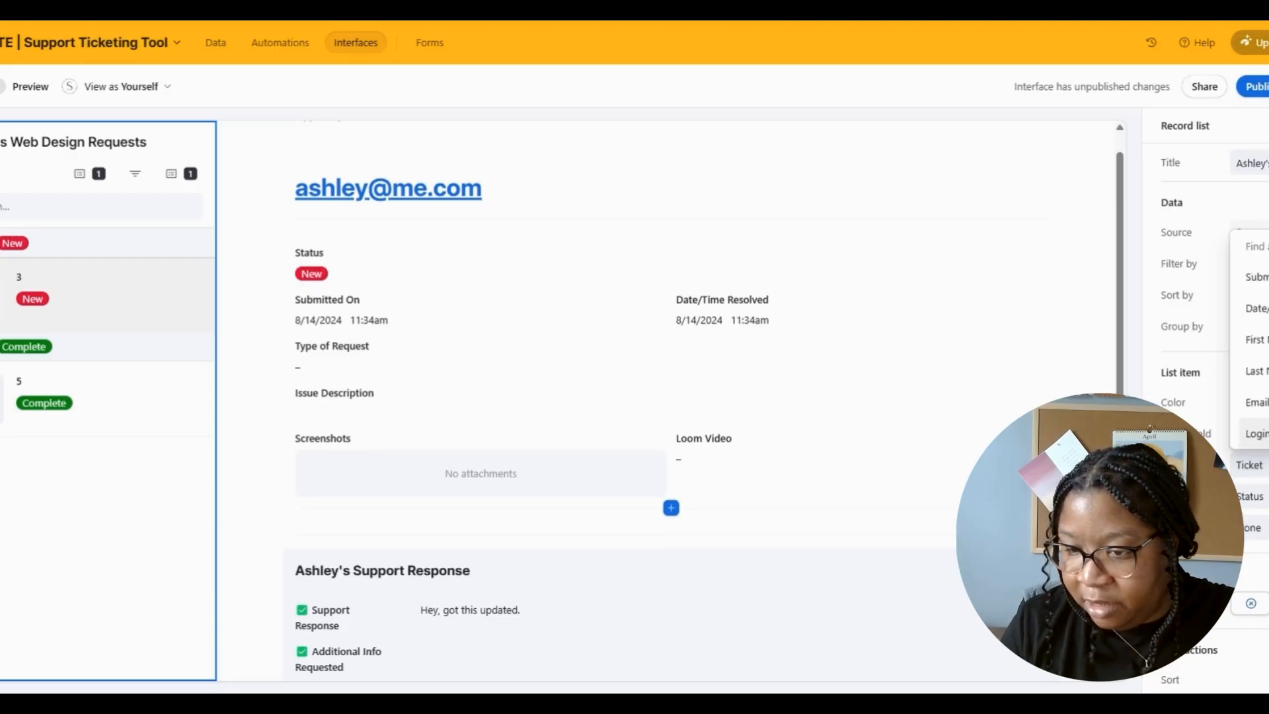
pyautogui.click(1253, 496)
pyautogui.click(1254, 527)
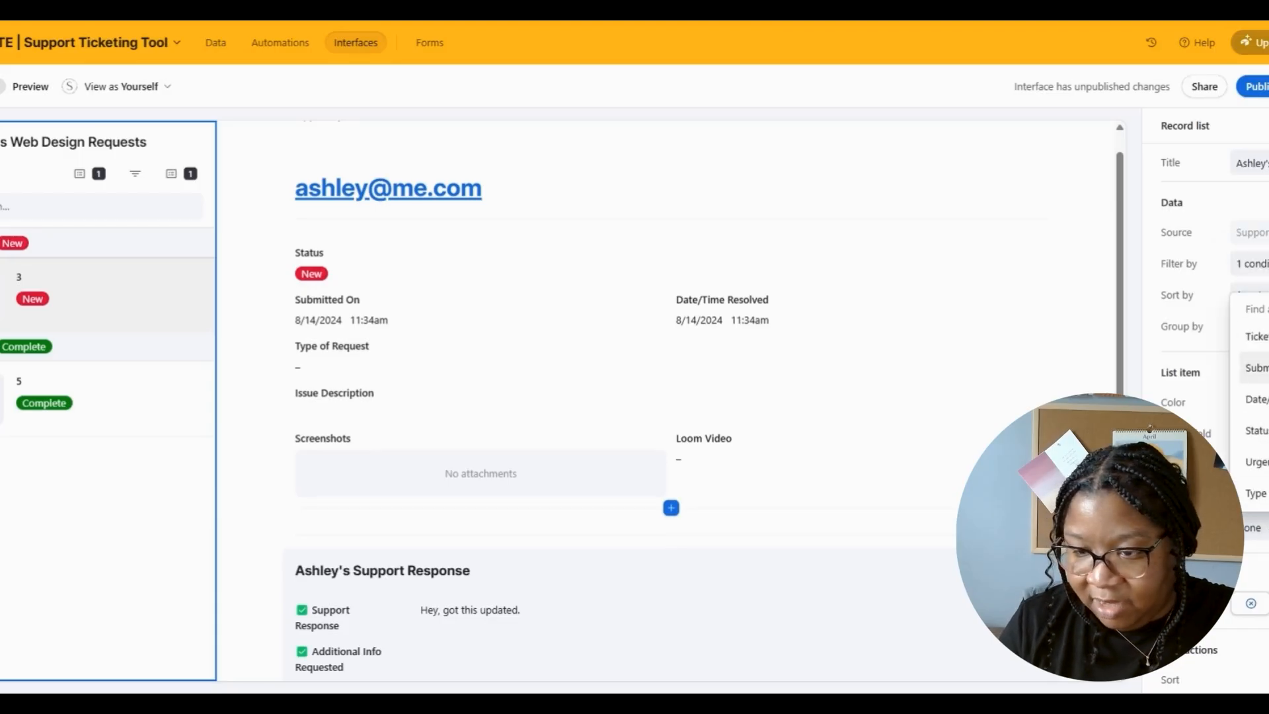
pyautogui.click(1254, 368)
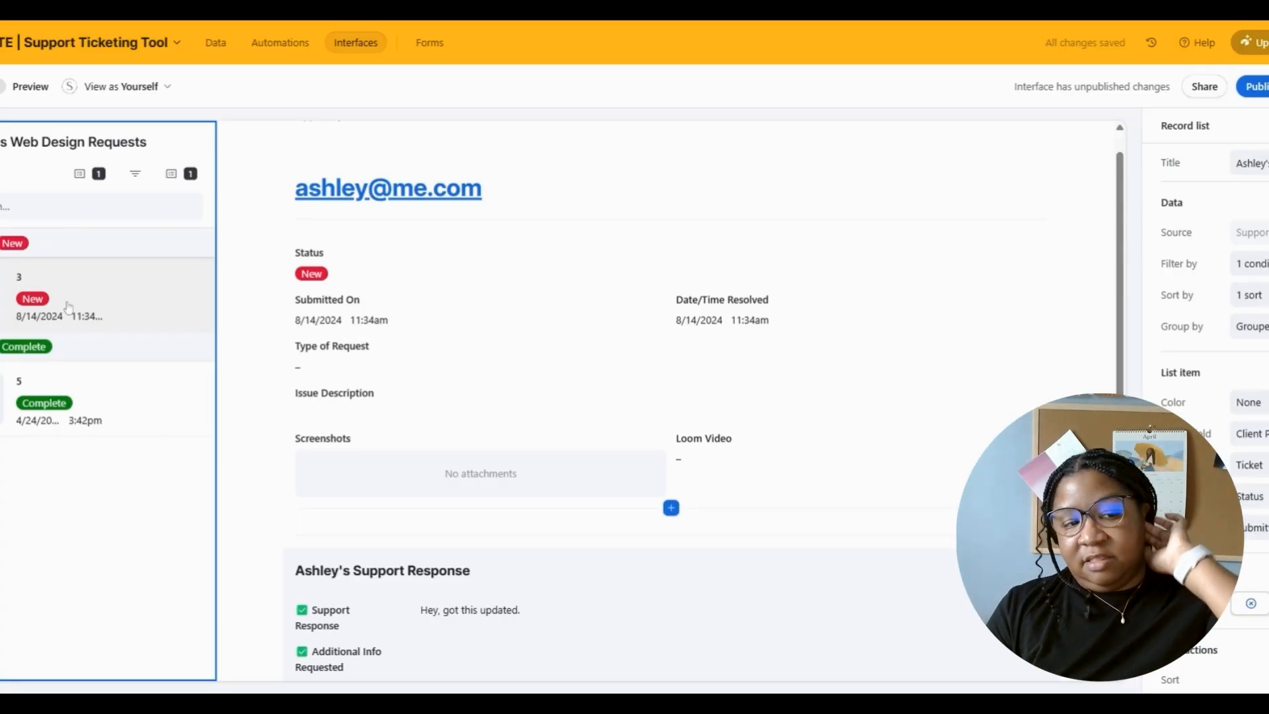
pyautogui.click(45, 408)
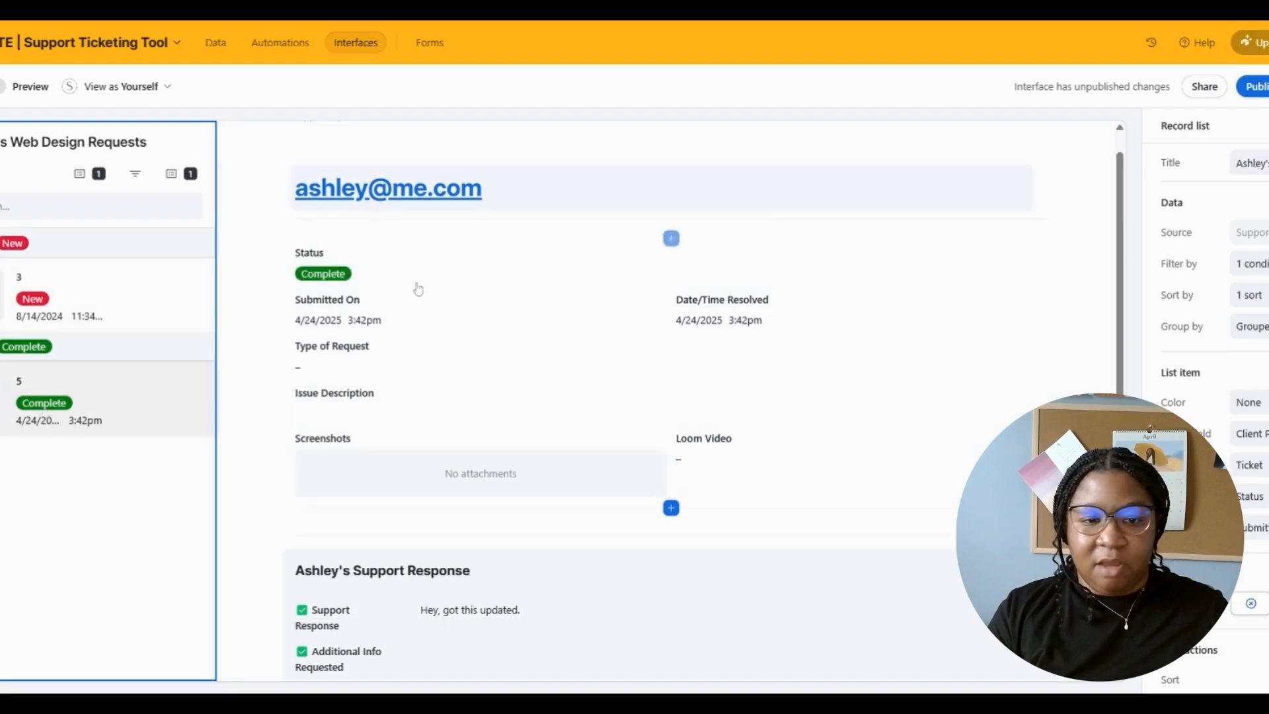
pyautogui.click(128, 312)
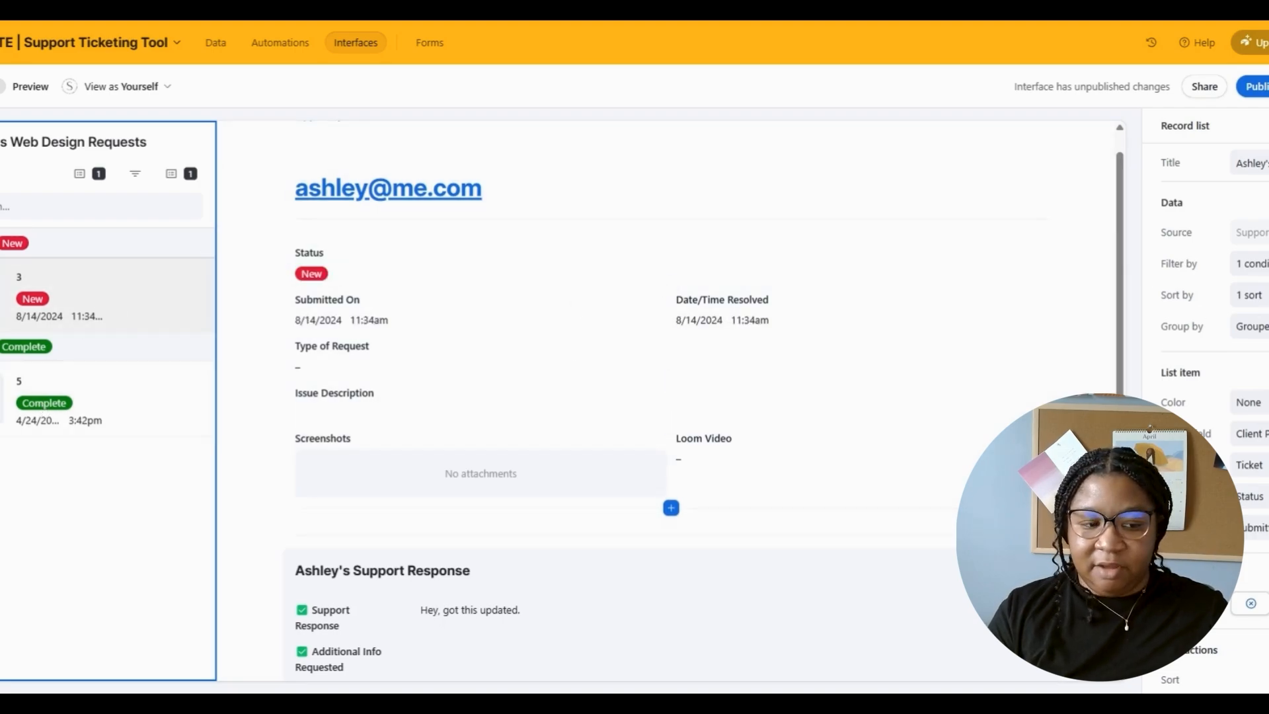
# - On the Support Ticket Landing Page, add a bookmark to Open Requests
pyautogui.moveTo(13, 277)
pyautogui.click(27, 255)
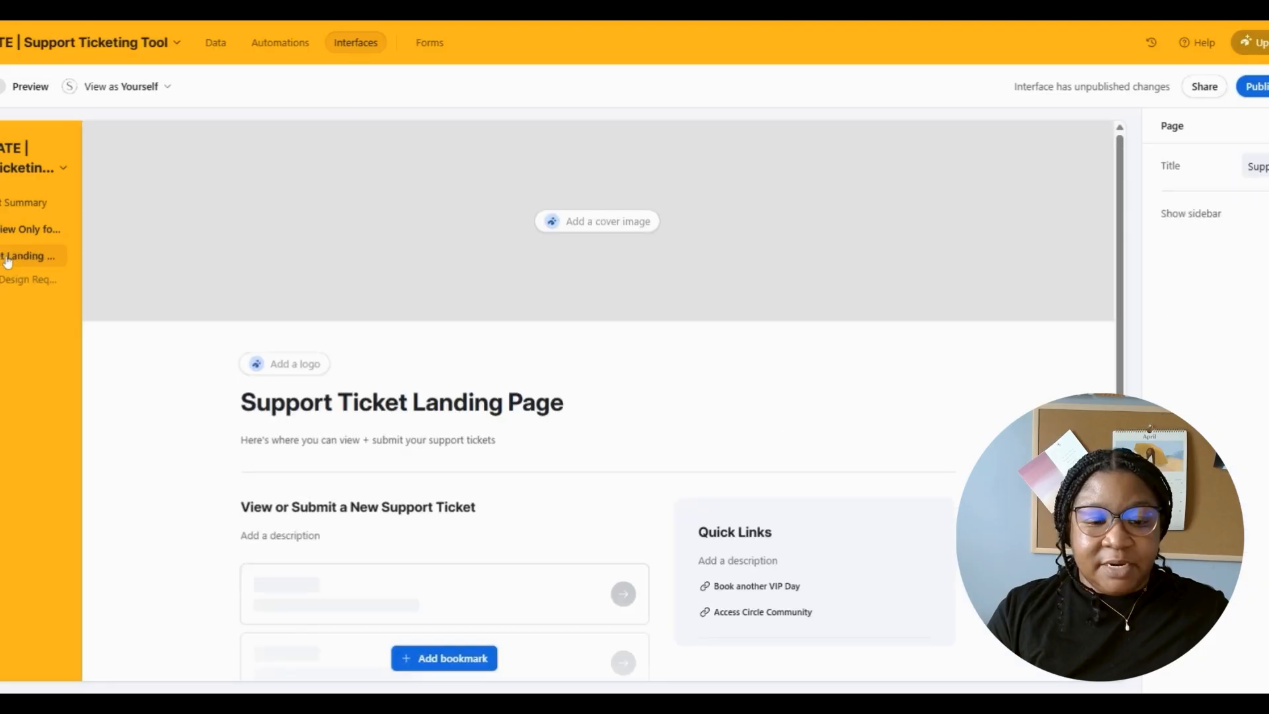
pyautogui.click(418, 504)
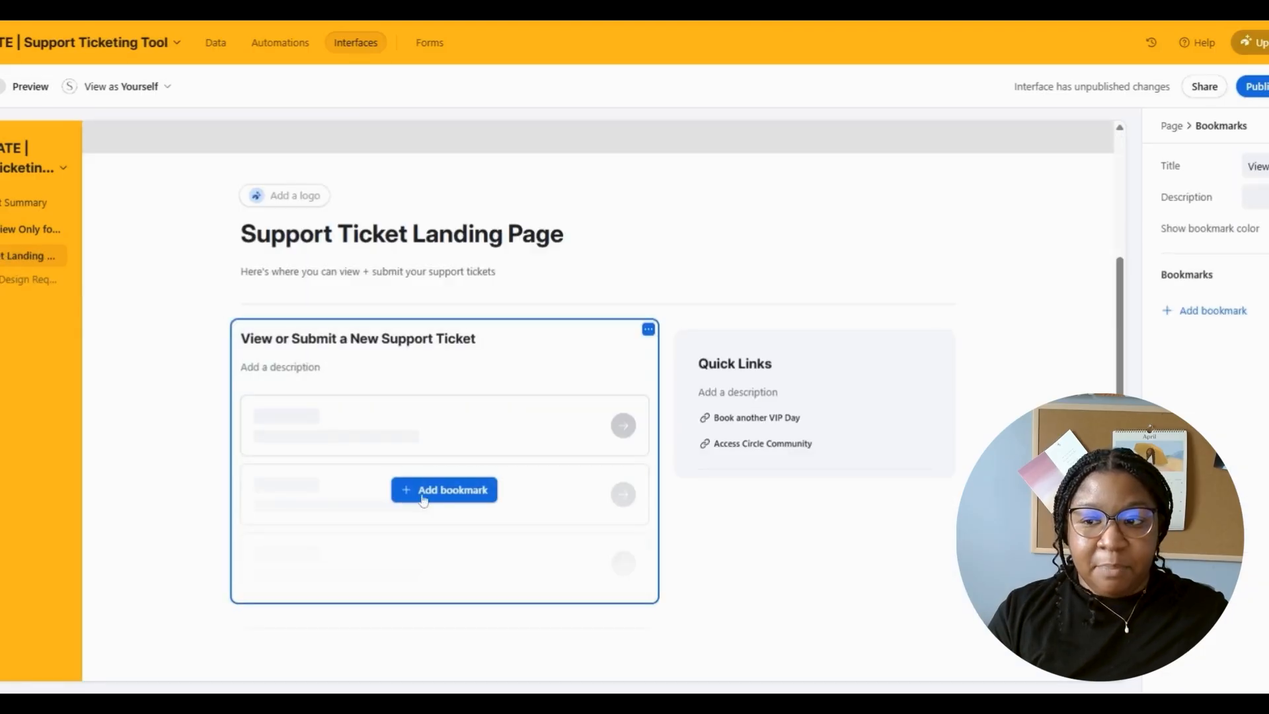
pyautogui.click(430, 494)
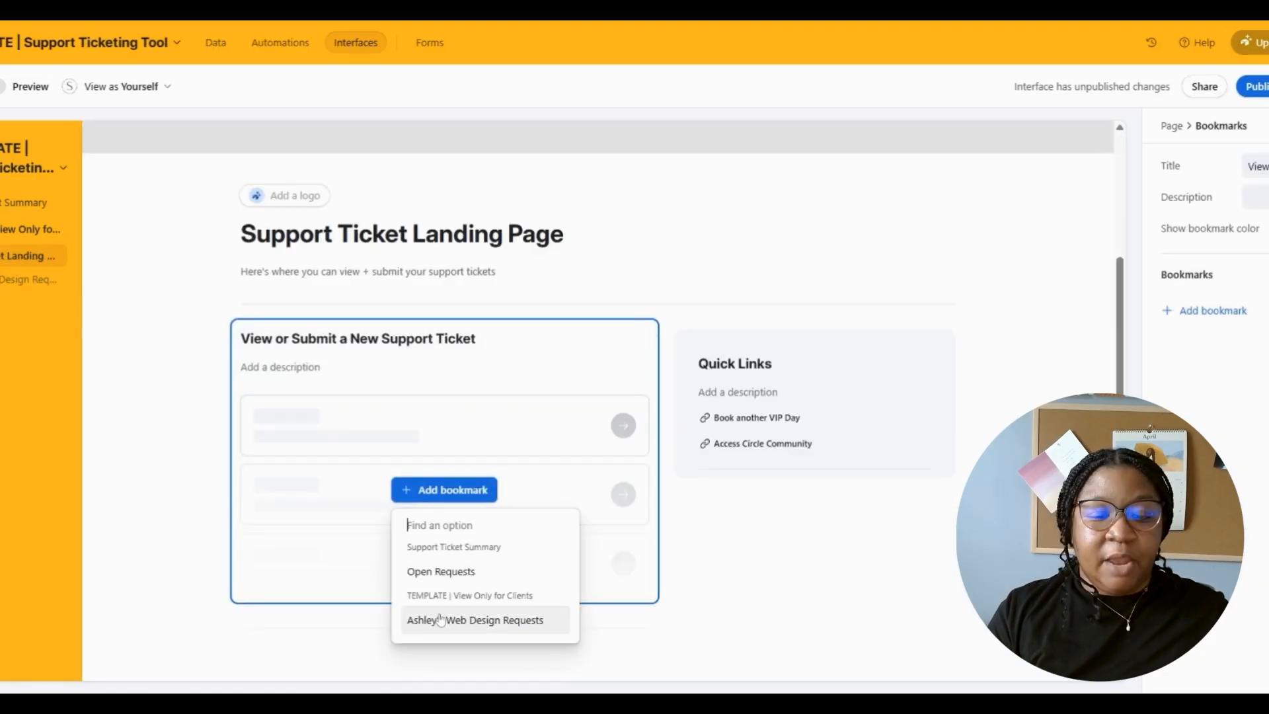
pyautogui.click(433, 571)
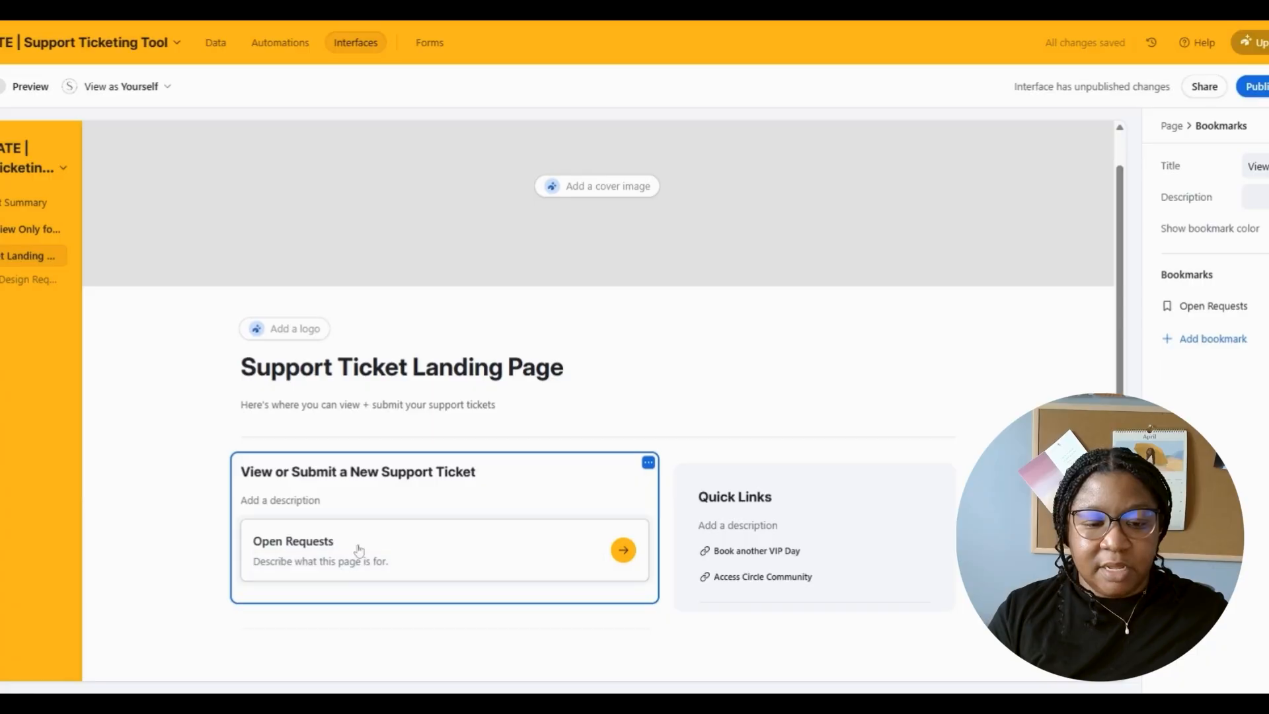
# - Describe the bookmark as 'View all requests that you have submitted for Web Design Revisions!'
pyautogui.click(343, 567)
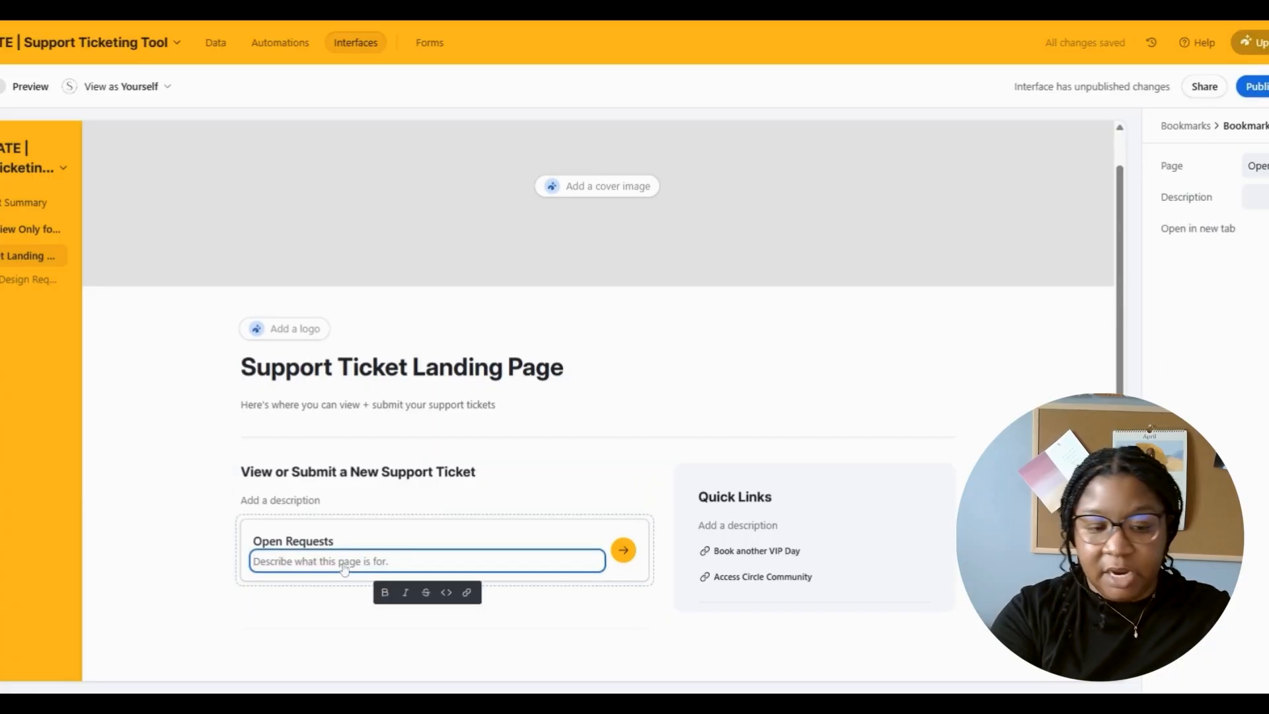
pyautogui.write('View all ')
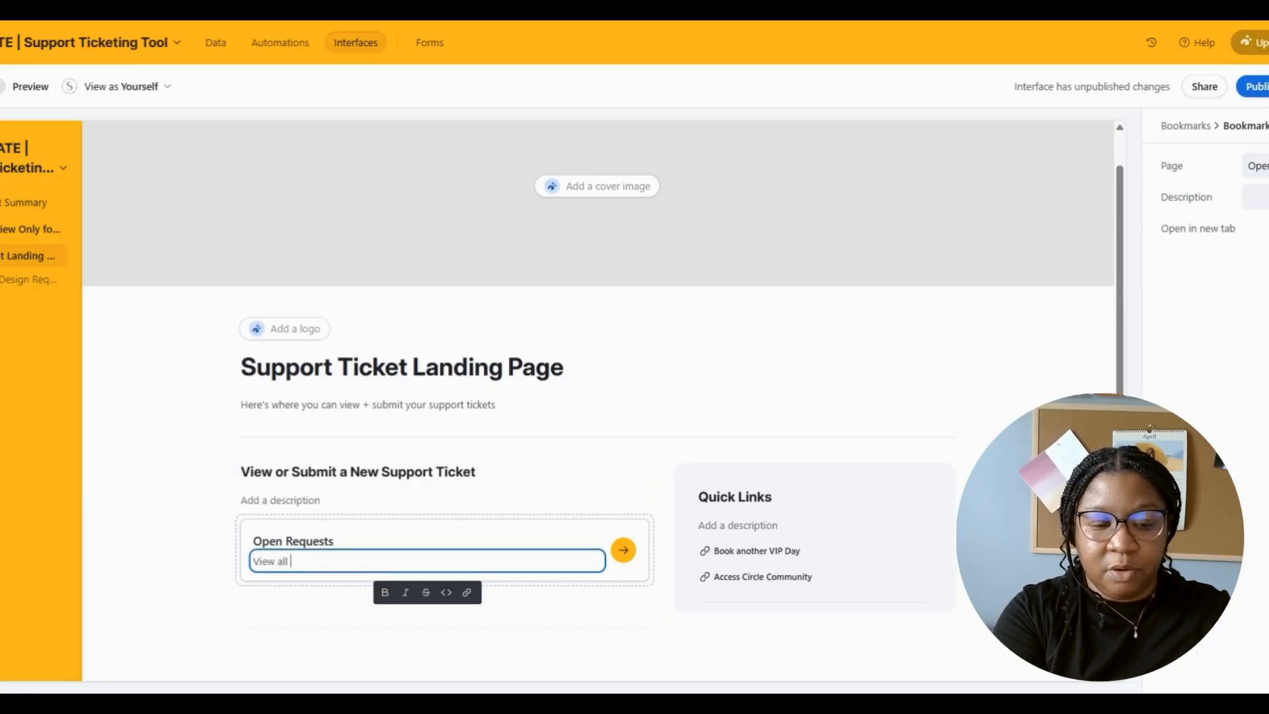
pyautogui.write('requests that you have submitted')
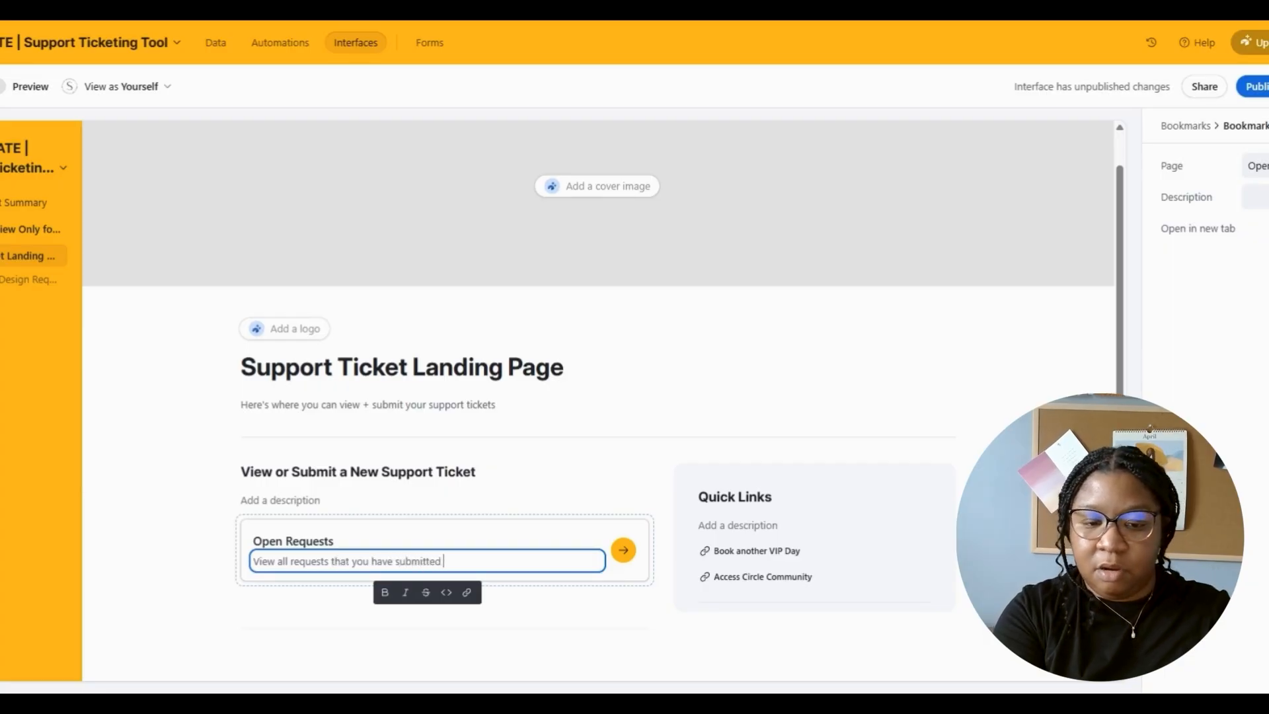
pyautogui.write(' for Webd')
pyautogui.press('BackSpace')
pyautogui.press('BackSpace')
pyautogui.write('Design Revisions!')
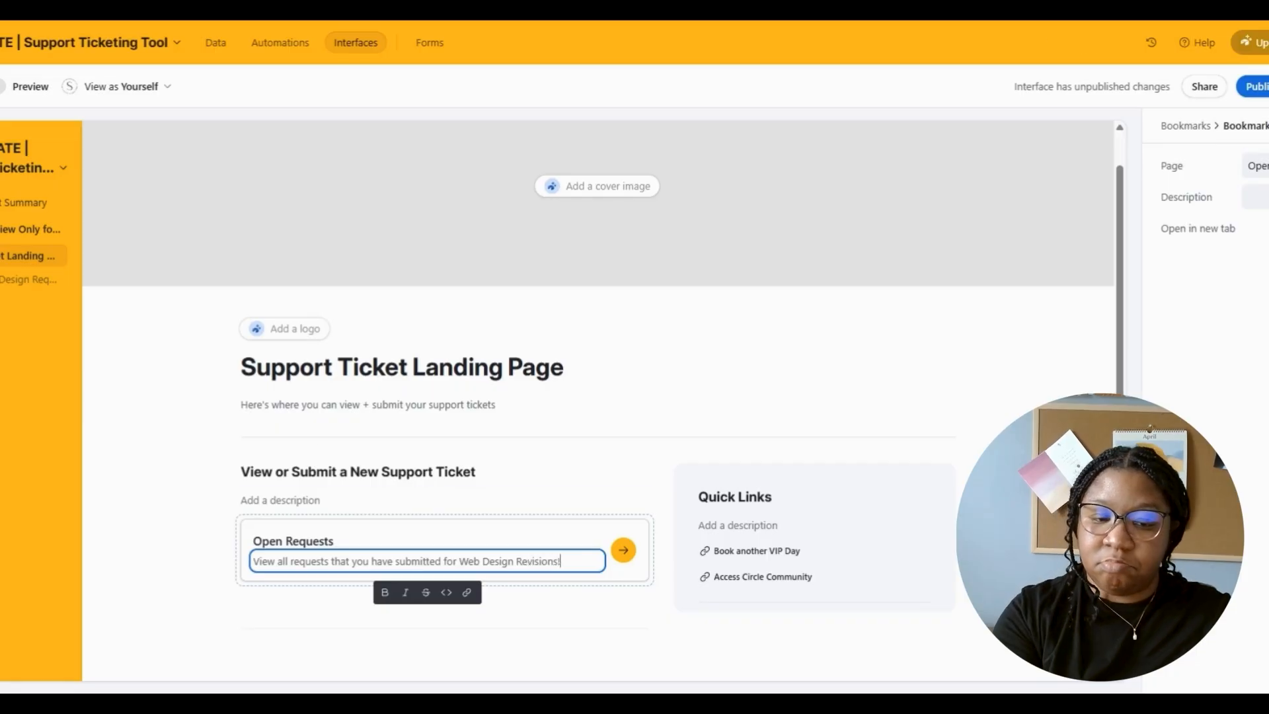
pyautogui.click(192, 201)
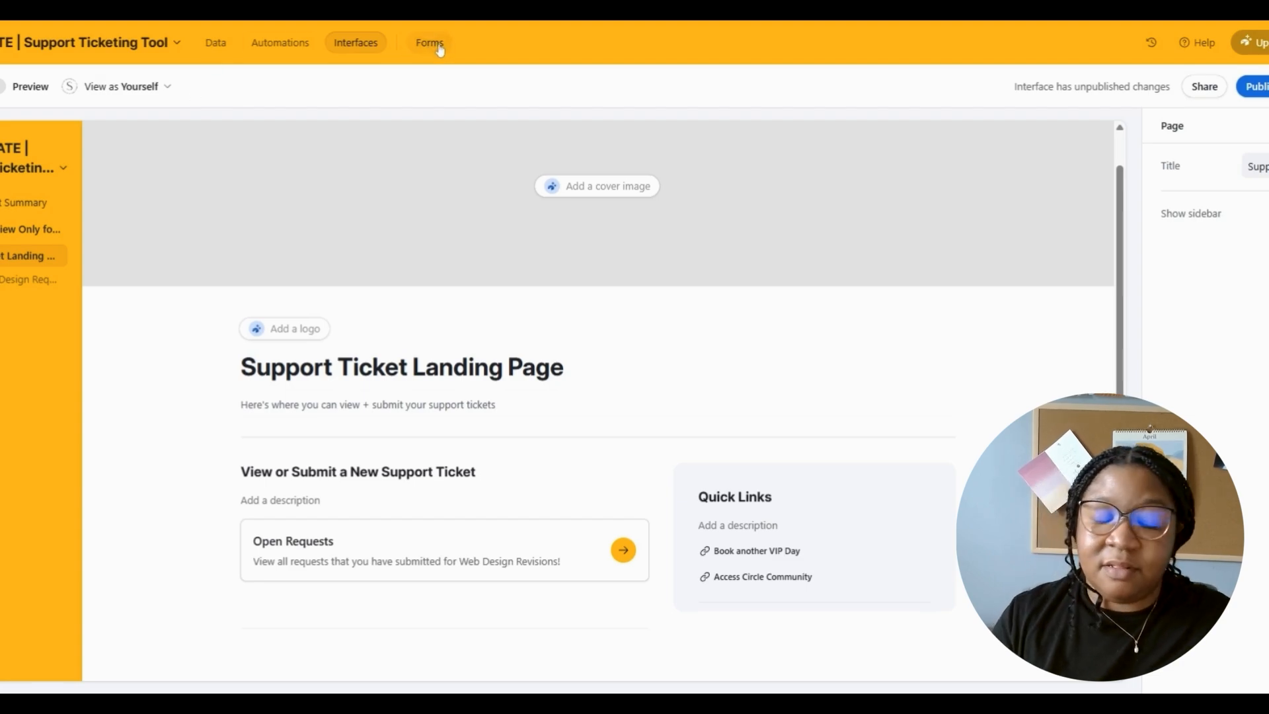
# - Recheck the bookmark page list without adding anything, then start publishing the interface
pyautogui.click(437, 600)
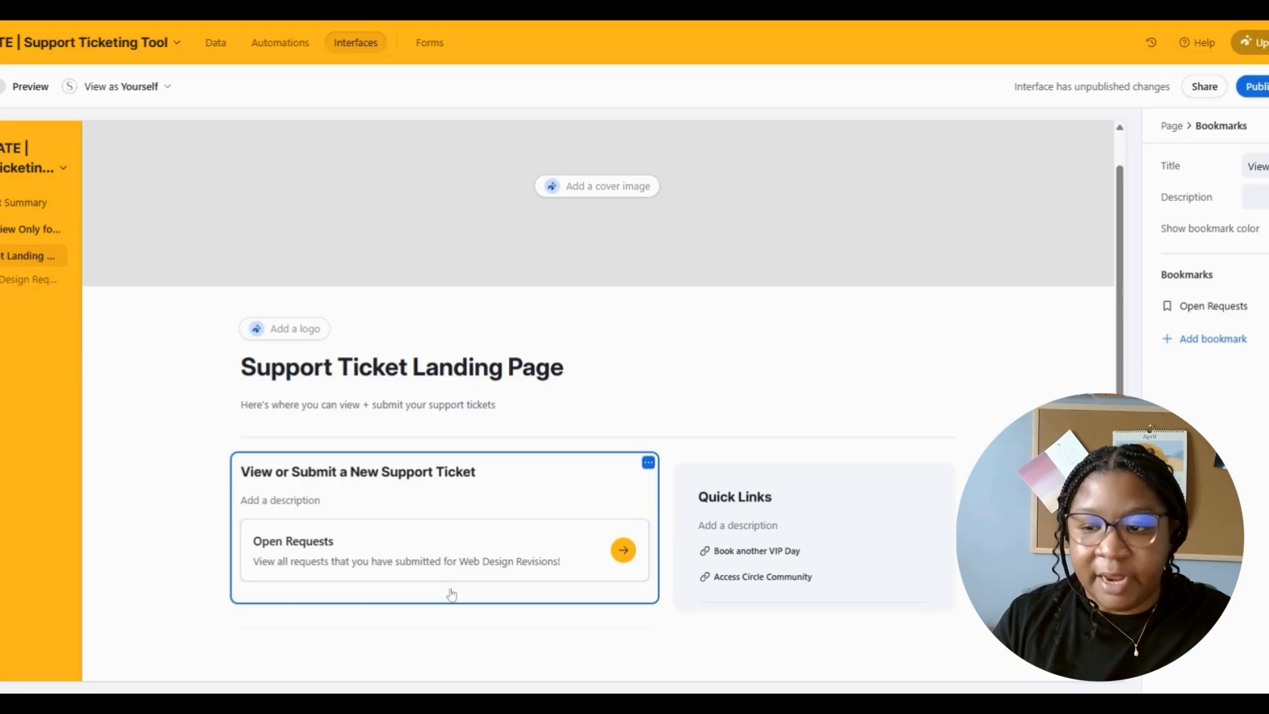
pyautogui.click(1237, 348)
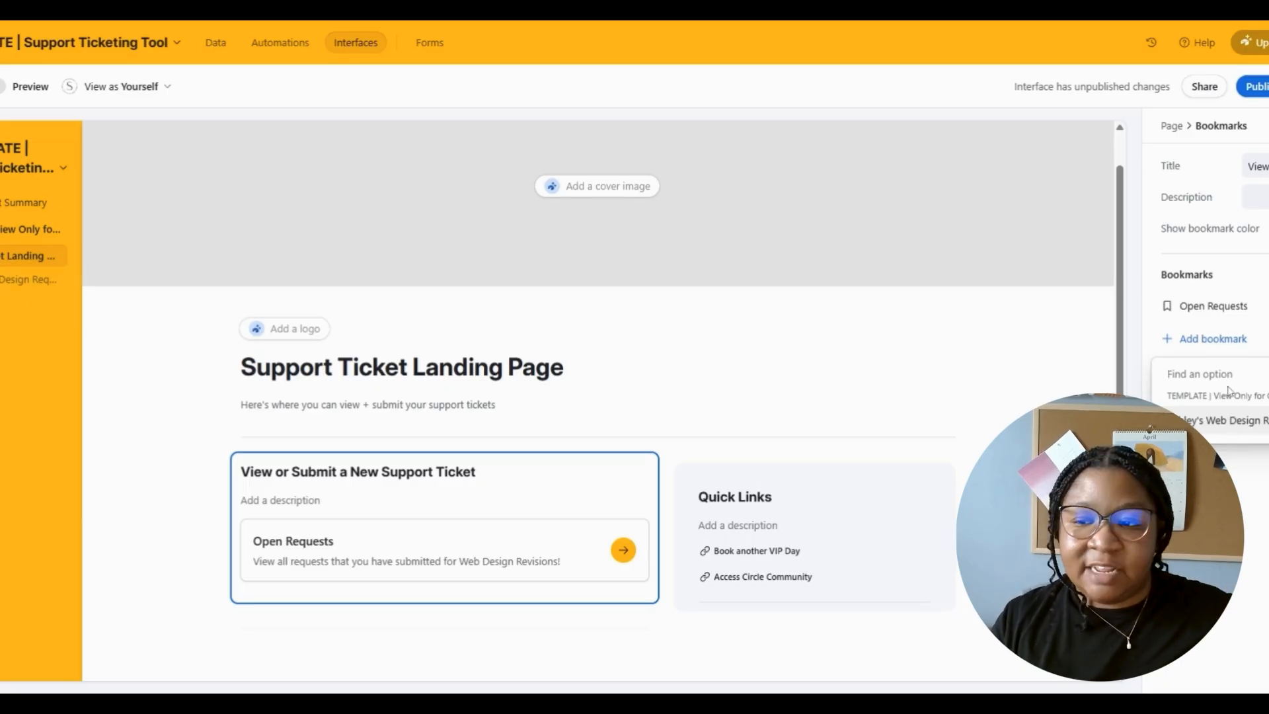
pyautogui.click(1145, 153)
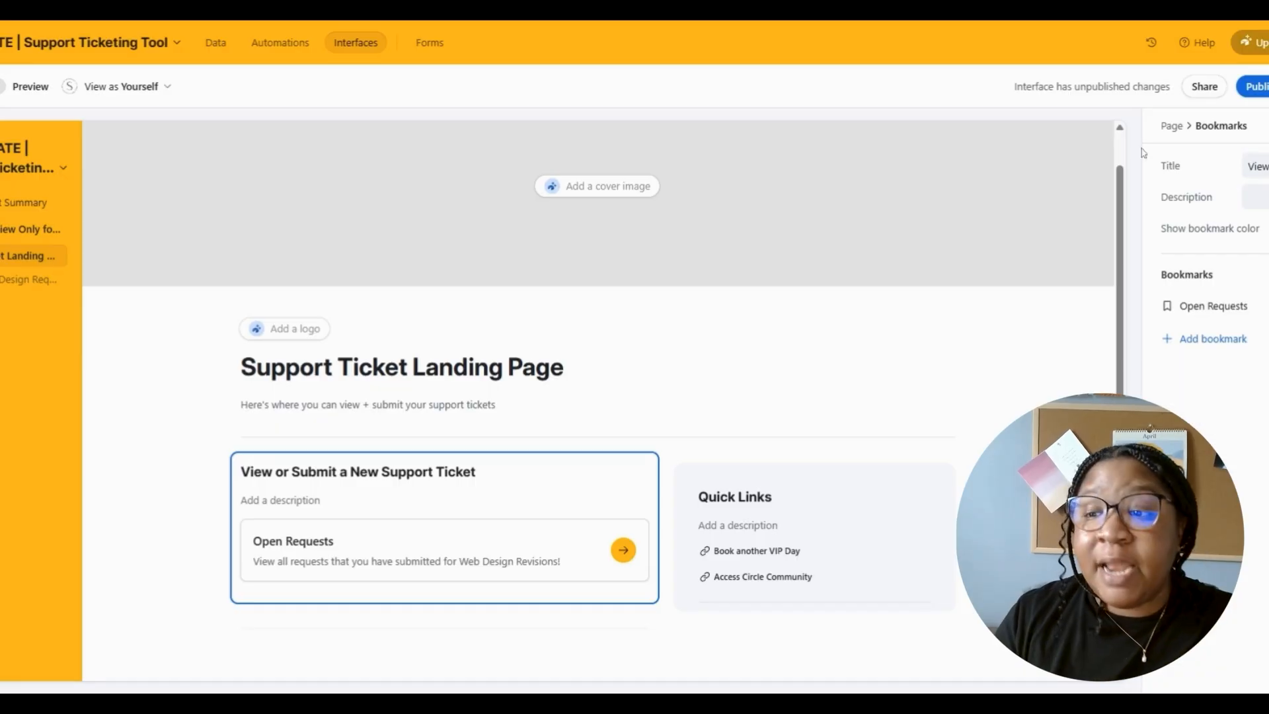
pyautogui.click(1259, 88)
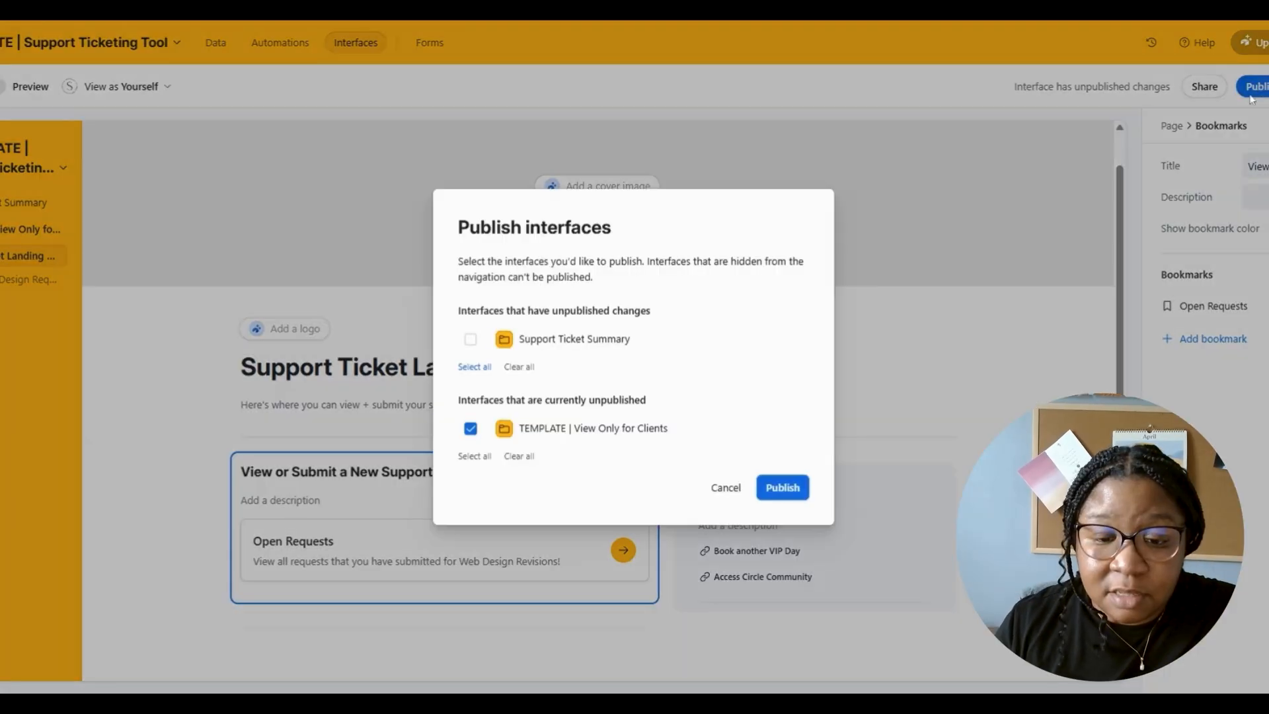
# - Publish View Only for Clients and view the email-invite access levels in the Share dialog
pyautogui.click(792, 497)
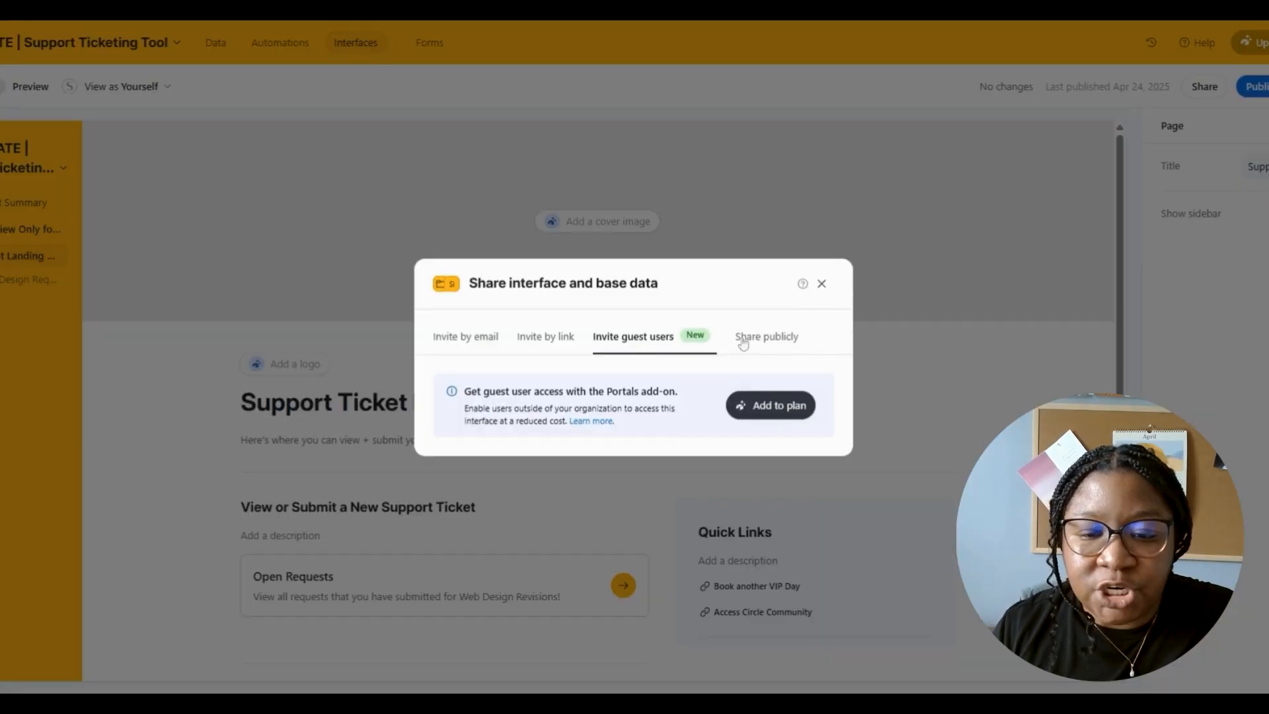
pyautogui.click(744, 341)
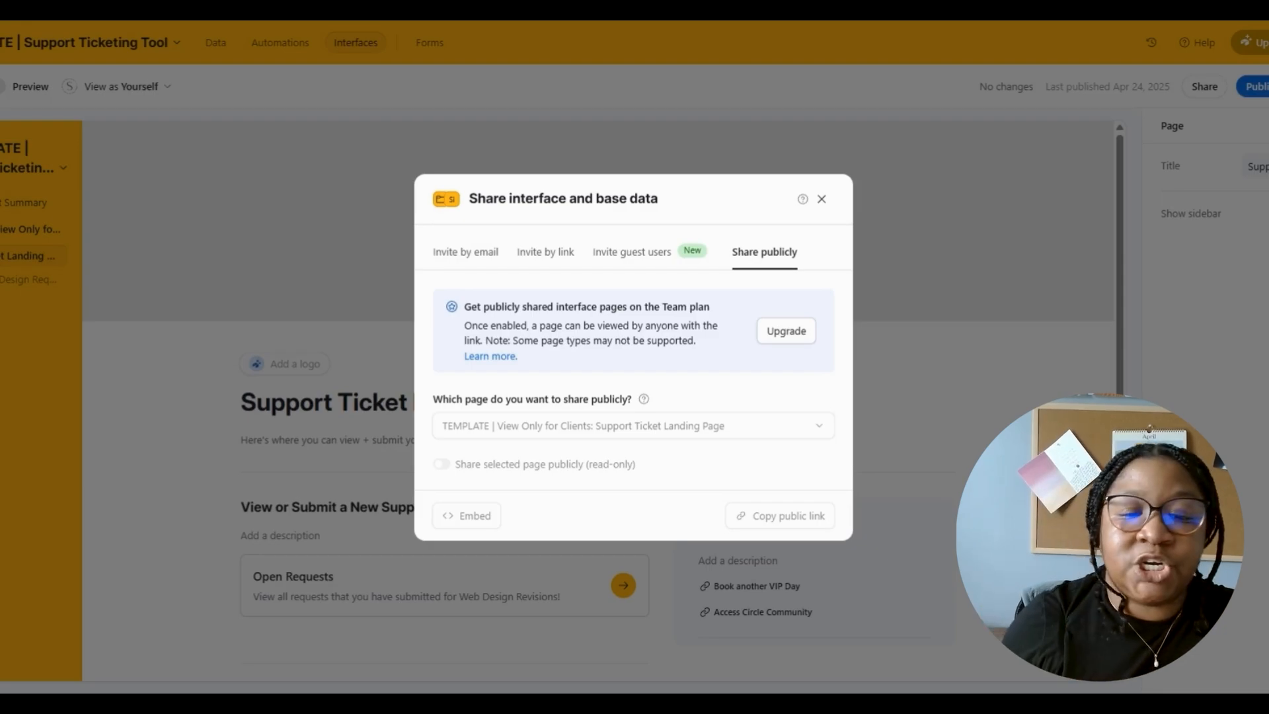
pyautogui.click(470, 254)
pyautogui.click(787, 345)
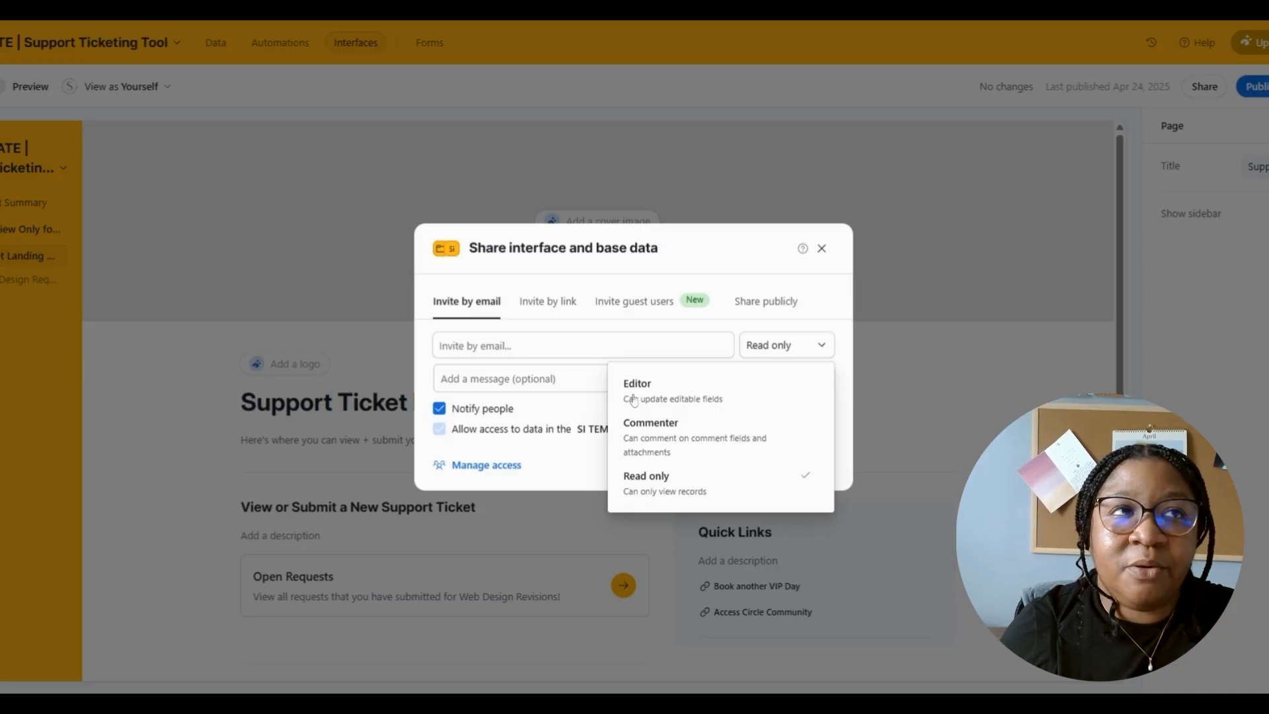
pyautogui.click(686, 490)
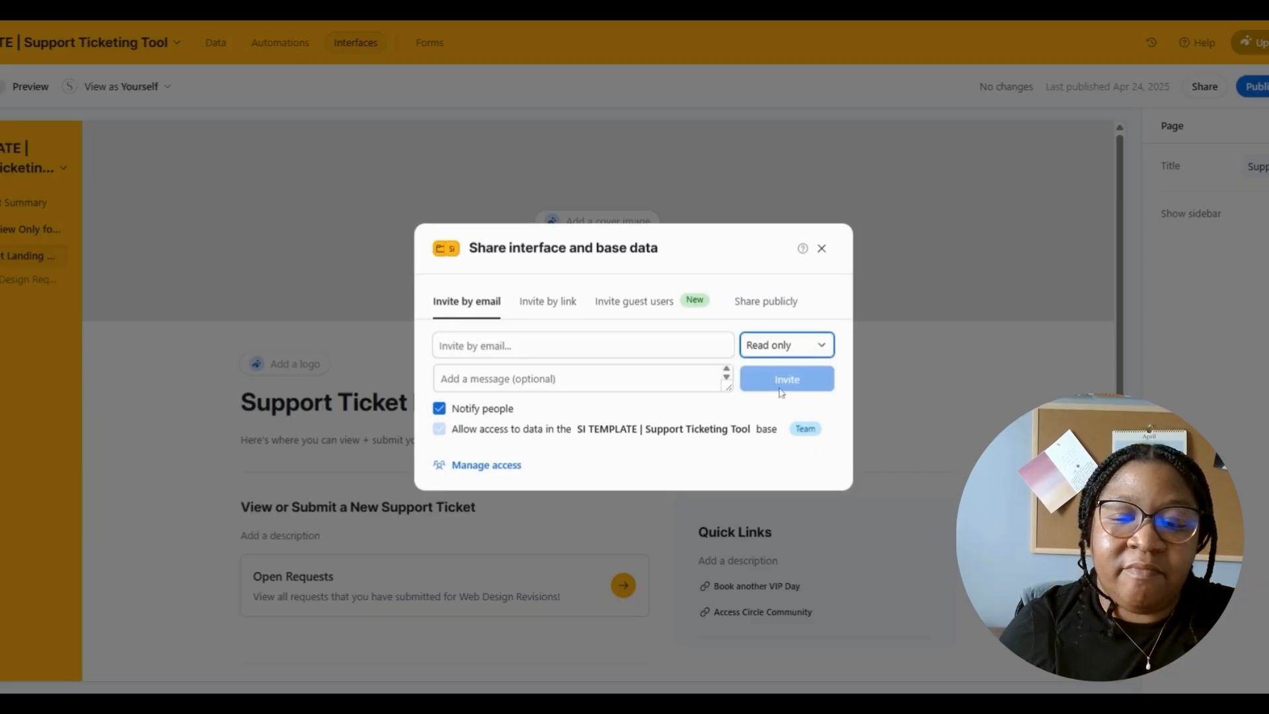
pyautogui.click(807, 355)
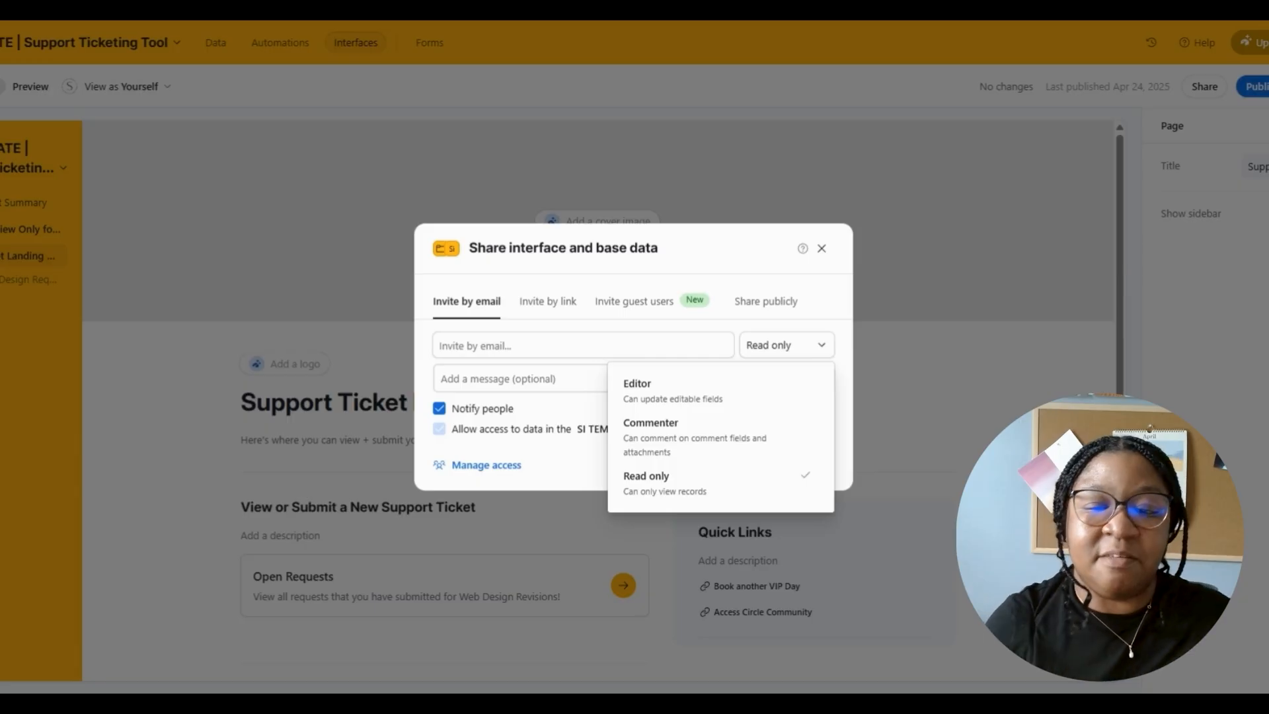
pyautogui.click(470, 306)
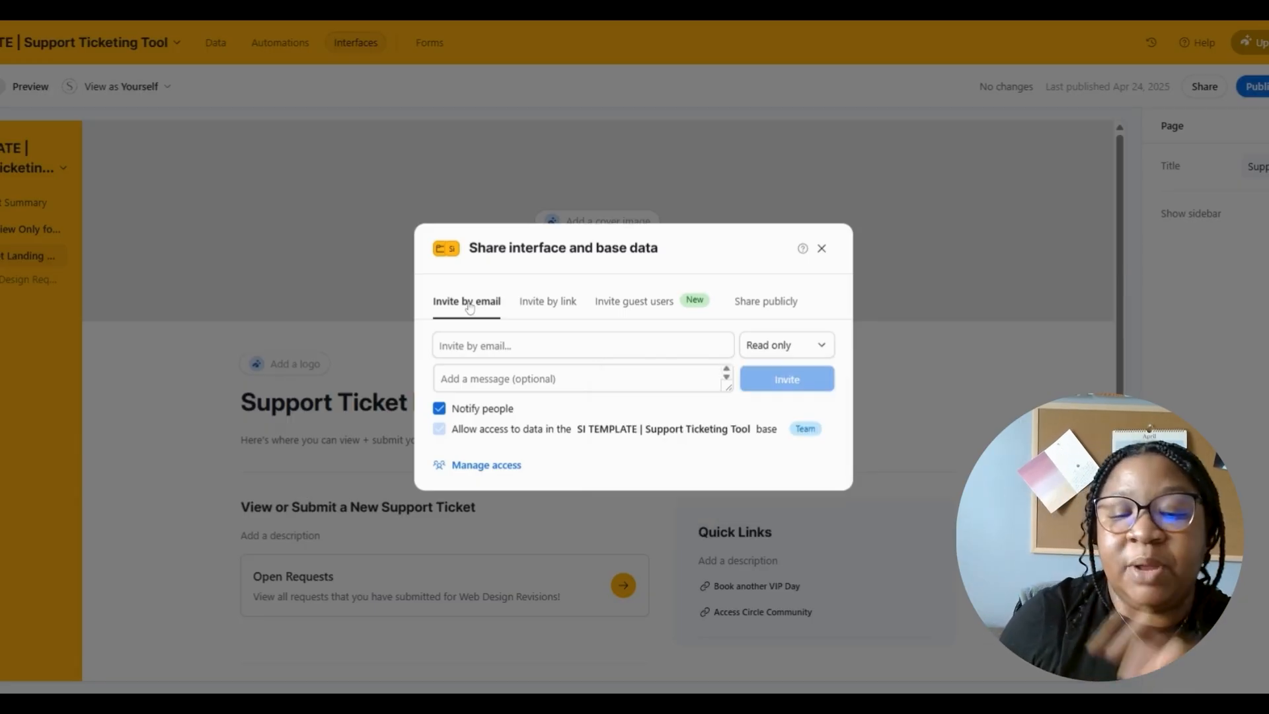
pyautogui.click(800, 344)
pyautogui.click(677, 493)
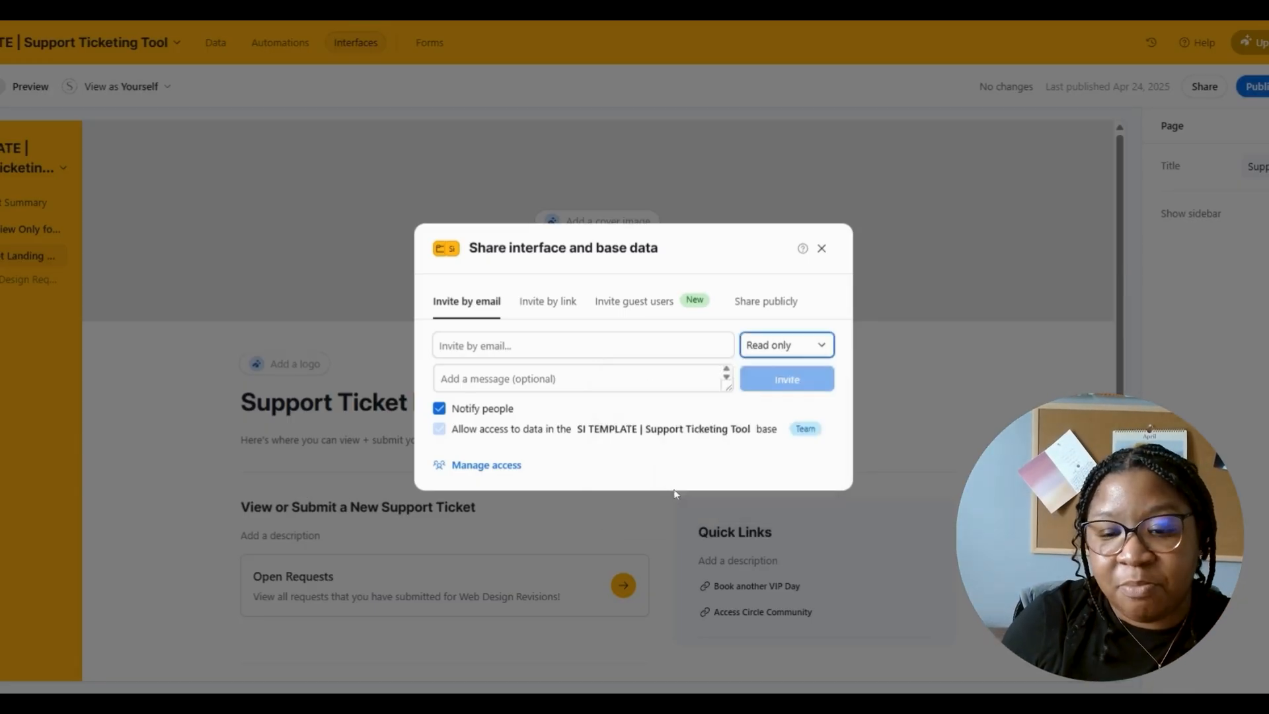
pyautogui.click(782, 355)
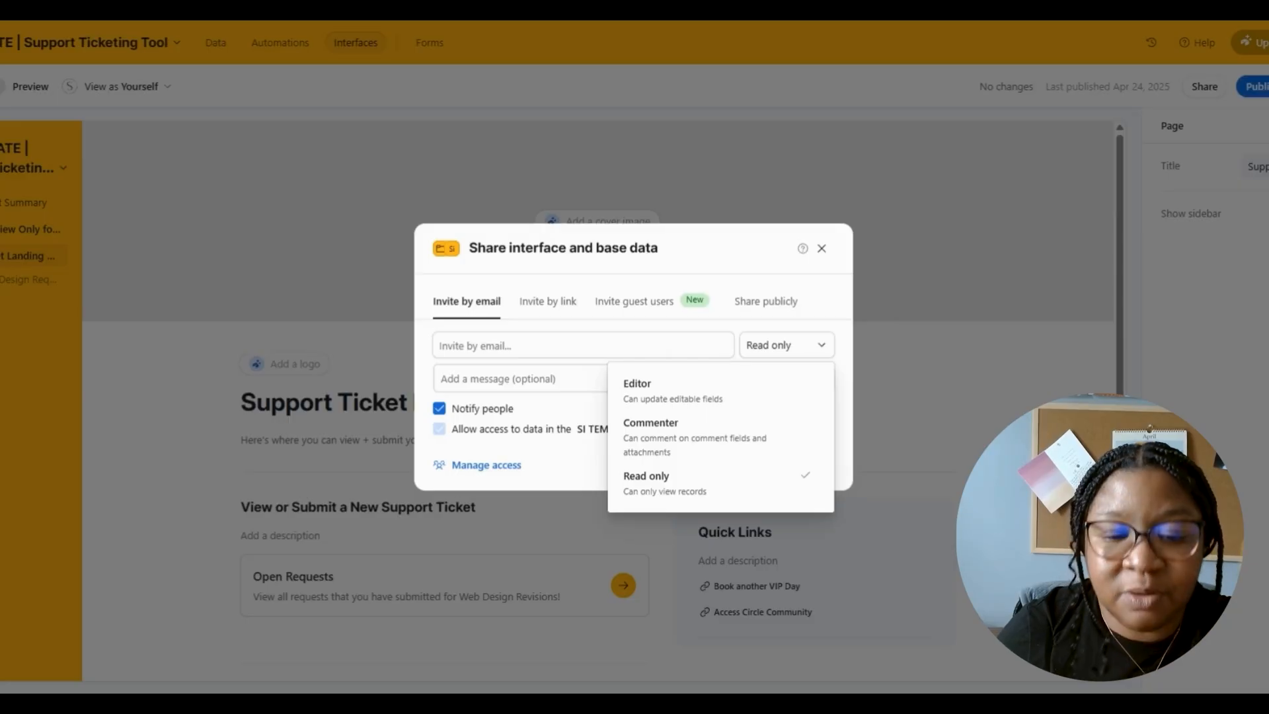
pyautogui.click(527, 369)
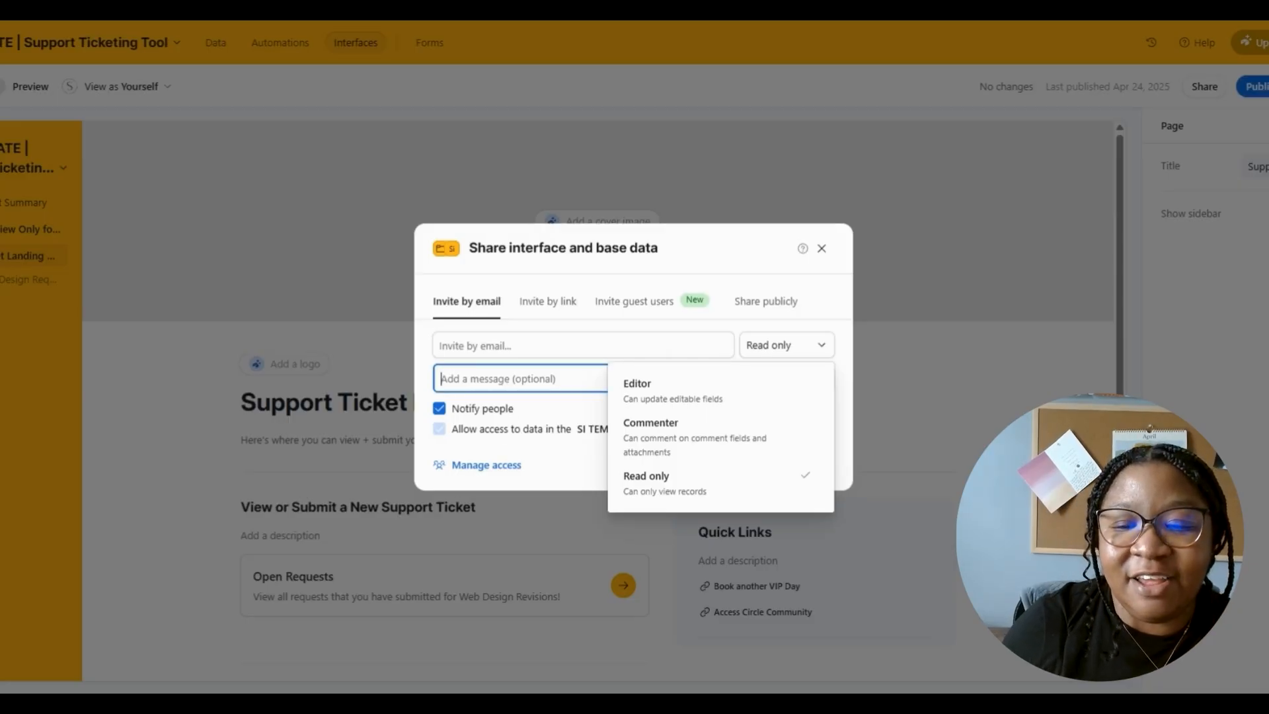